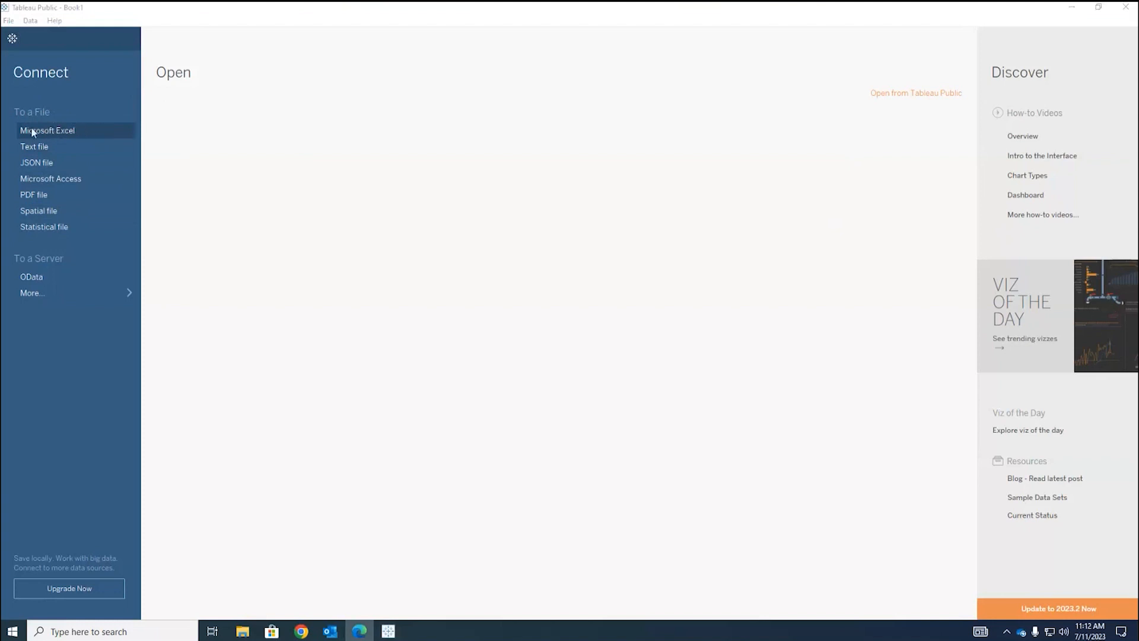
Connect to the Excel workbook Tableau2_WorkshopData_ExpandedSuperstore in the Downloads folder
{"action": "left_click", "coordinate": [49, 127]}
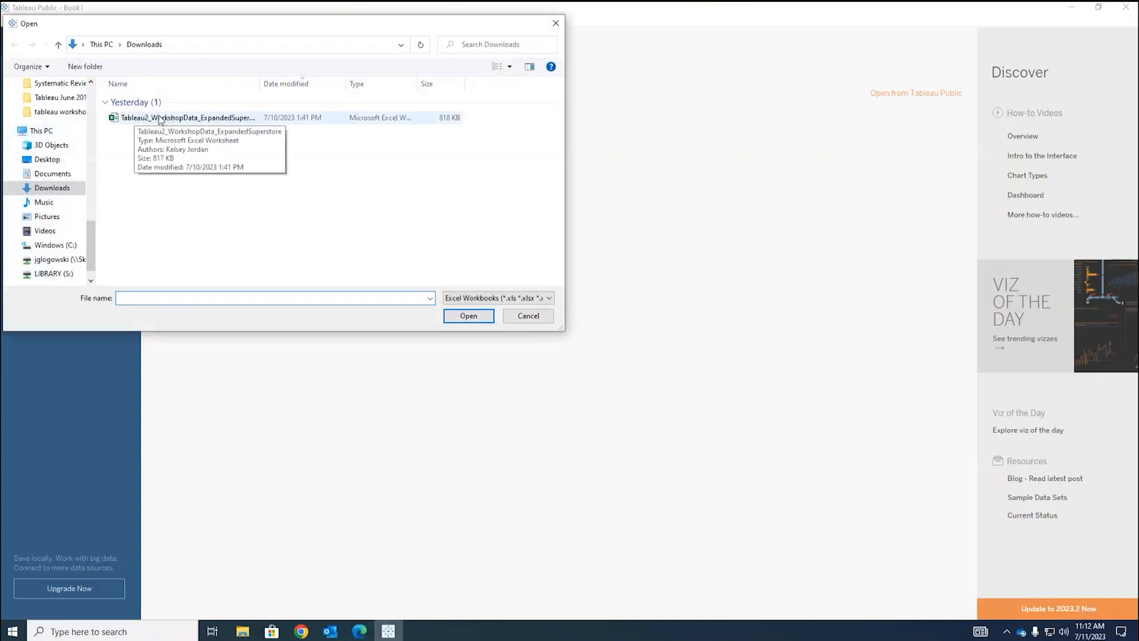
{"action": "left_click", "coordinate": [163, 119]}
{"action": "left_click", "coordinate": [483, 318]}
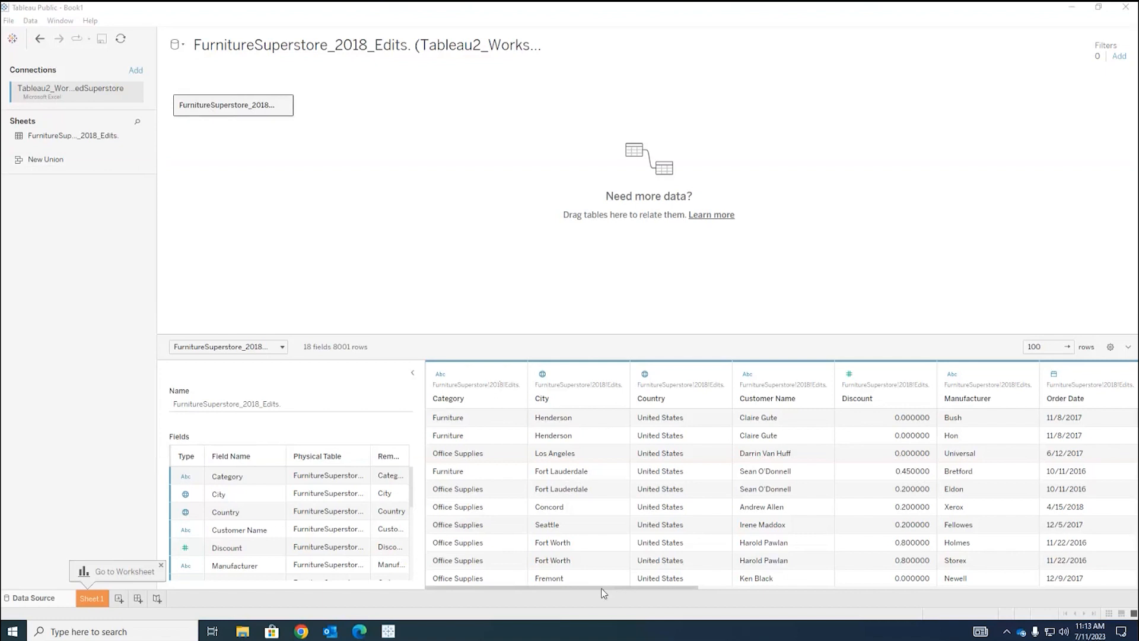
Collapse the table details and examine the columns and data types in the FurnitureSuperstore data preview
{"action": "left_click_drag", "start_coordinate": [601, 587], "coordinate": [535, 550]}
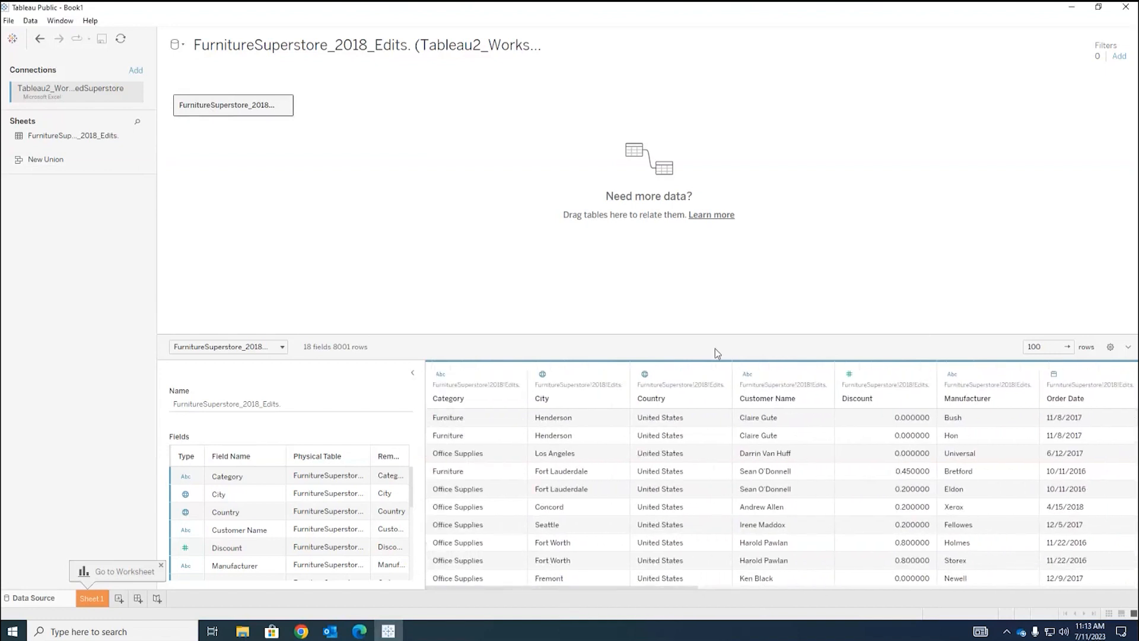
{"action": "left_click", "coordinate": [413, 372]}
{"action": "mouse_move", "coordinate": [436, 587]}
{"action": "left_mouse_down"}
{"action": "mouse_move", "coordinate": [860, 587]}
{"action": "mouse_move", "coordinate": [415, 589]}
{"action": "left_mouse_up"}
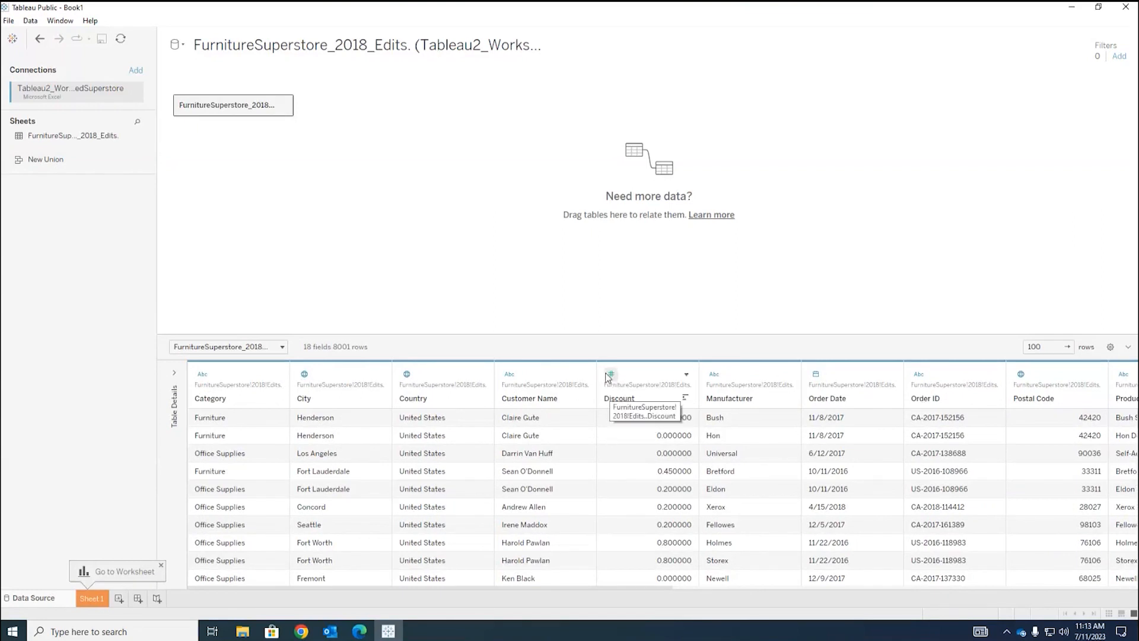
{"action": "left_click_drag", "start_coordinate": [661, 586], "coordinate": [857, 569]}
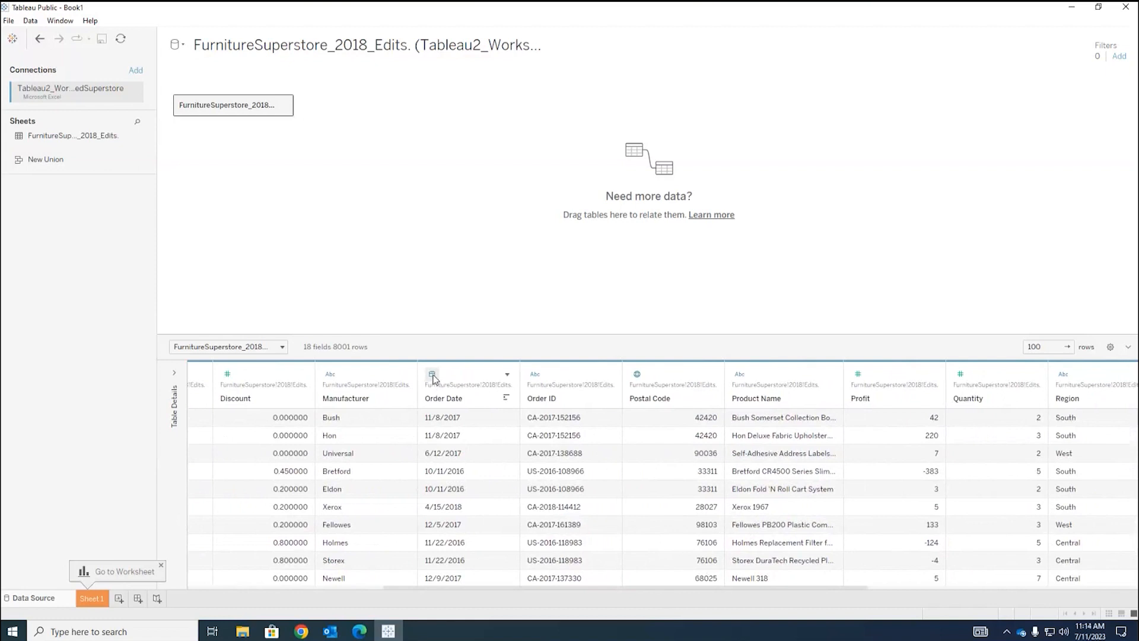
{"action": "left_click_drag", "start_coordinate": [737, 583], "coordinate": [457, 603]}
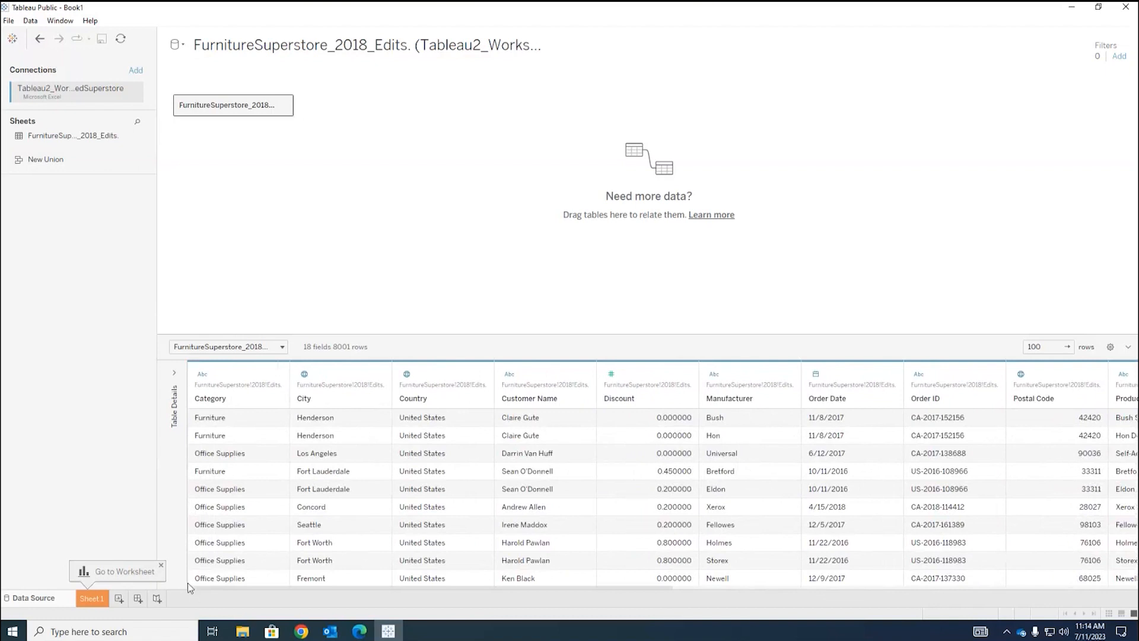
Open Sheet 1 and place the Order Date field on Columns
{"action": "left_click", "coordinate": [88, 598]}
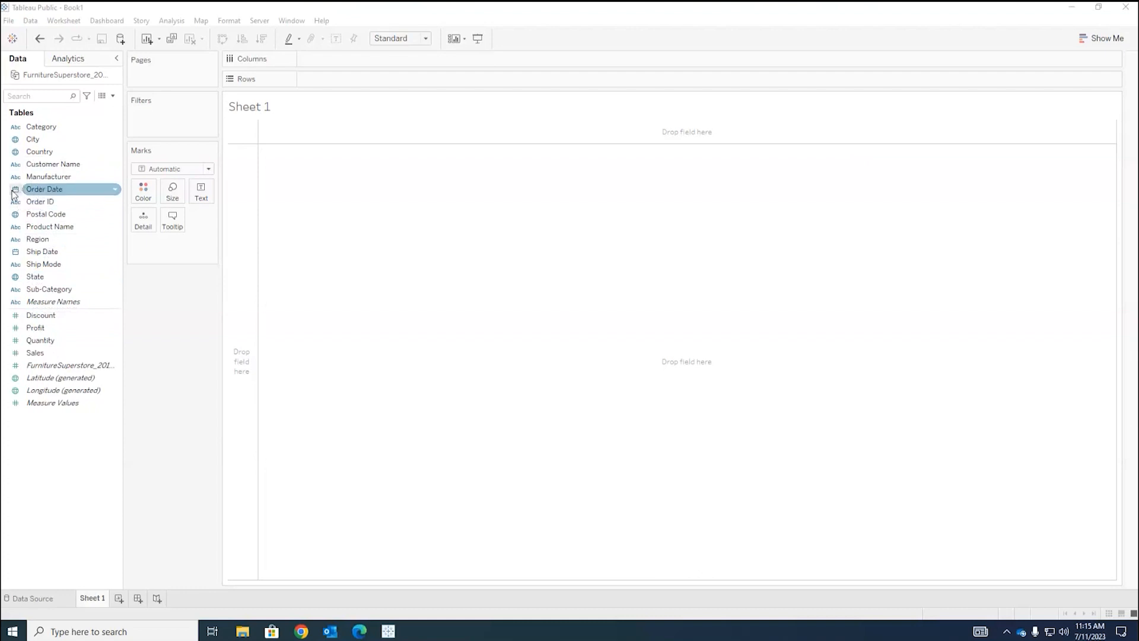
{"action": "left_click", "coordinate": [41, 190]}
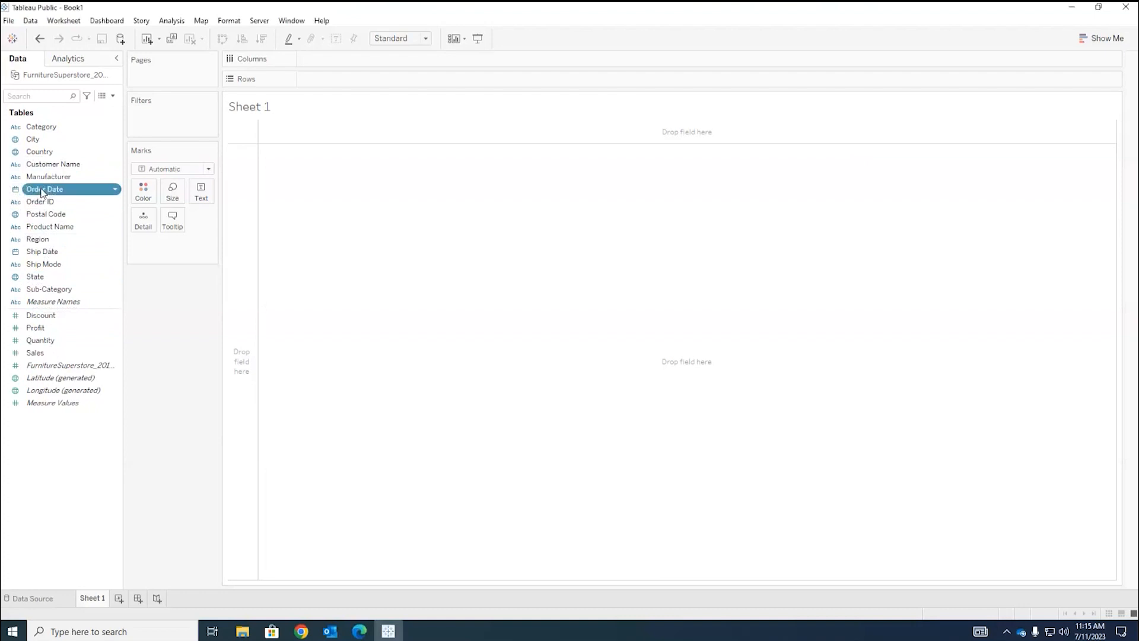
{"action": "left_click_drag", "start_coordinate": [41, 191], "coordinate": [332, 59]}
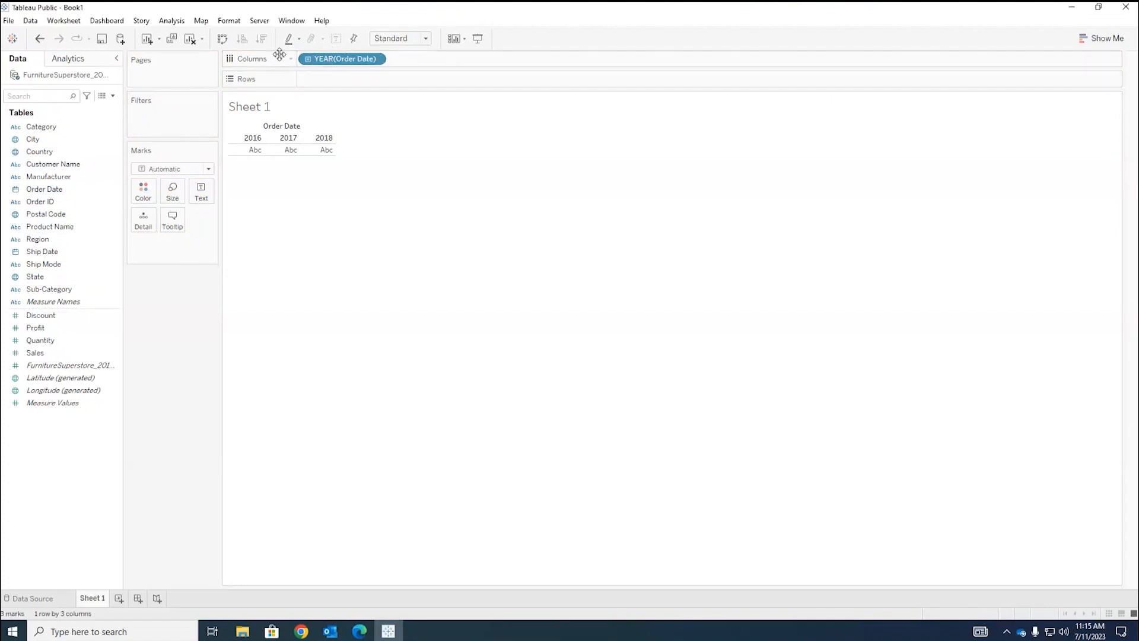
{"action": "left_click", "coordinate": [66, 189]}
Change the Order Date field on Columns to the discrete Month level
{"action": "left_click", "coordinate": [376, 60]}
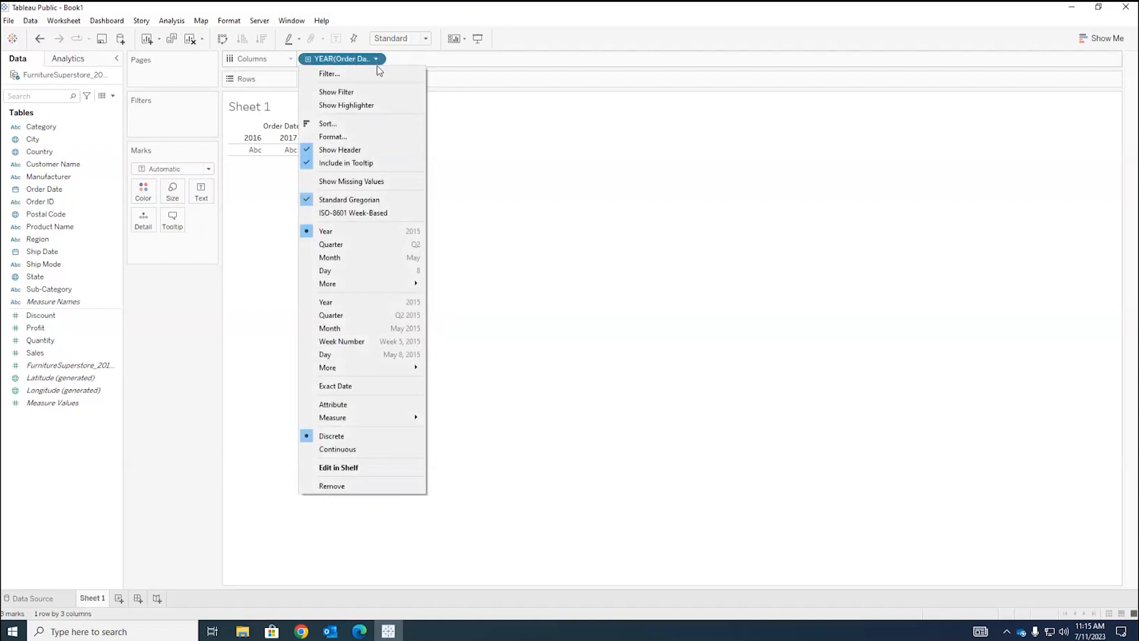
{"action": "right_click", "coordinate": [356, 64]}
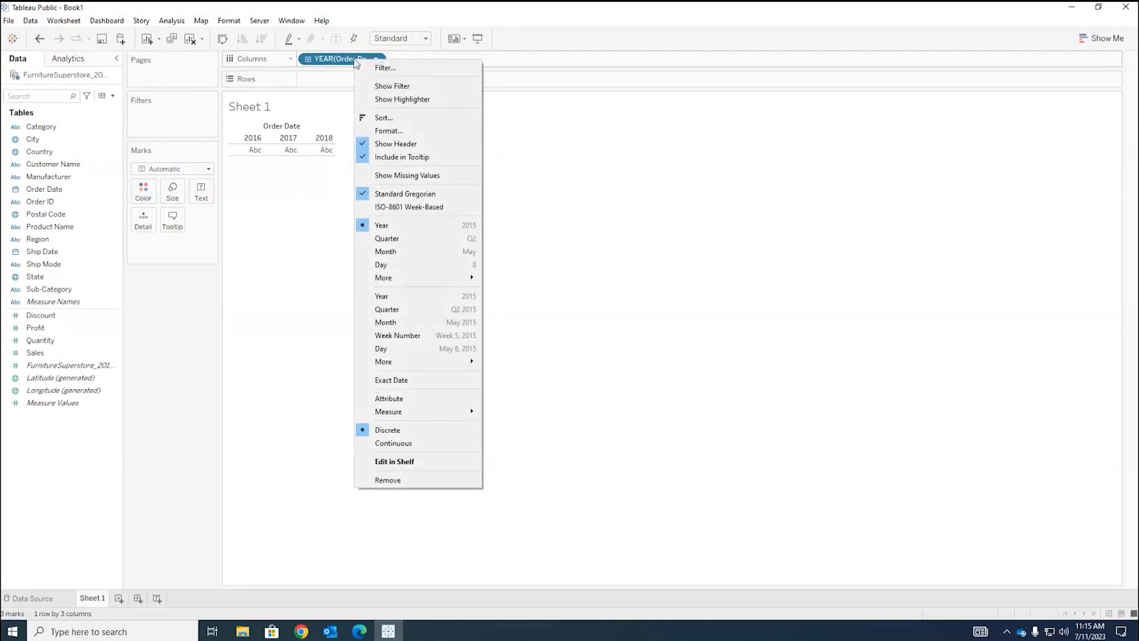
{"action": "left_click", "coordinate": [377, 61]}
{"action": "left_click", "coordinate": [376, 59]}
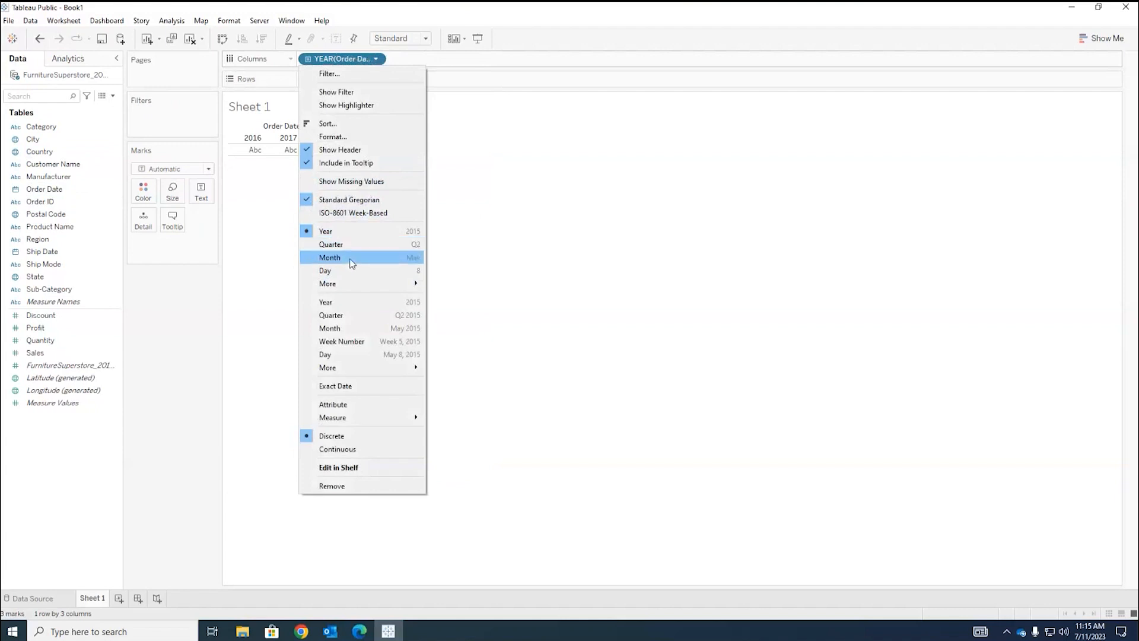
{"action": "mouse_move", "coordinate": [348, 282]}
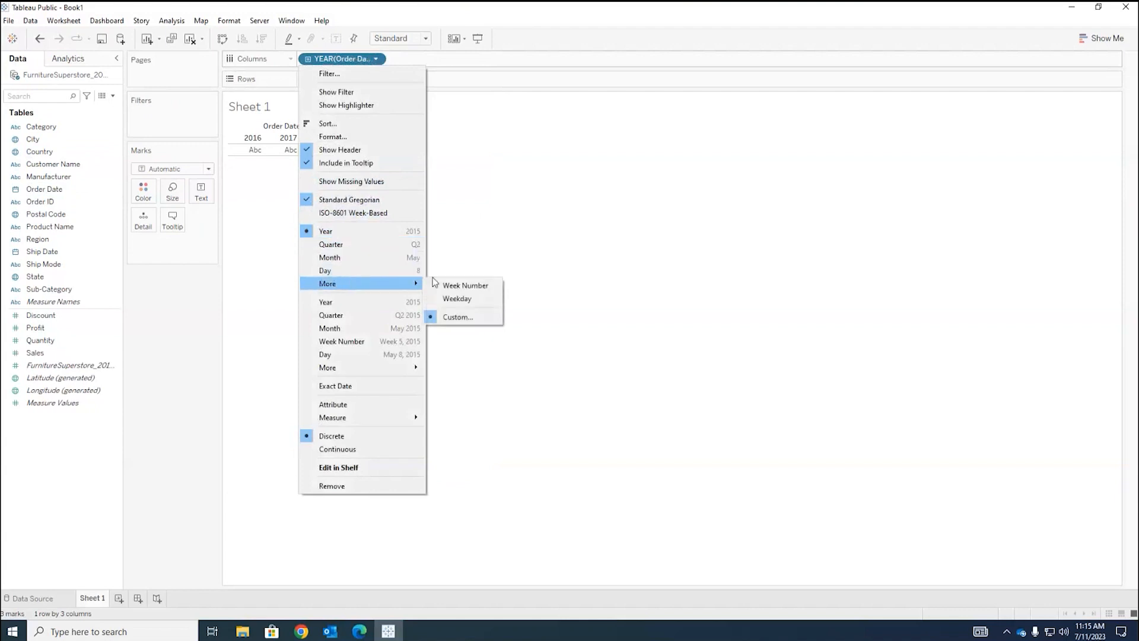
{"action": "left_click", "coordinate": [351, 259]}
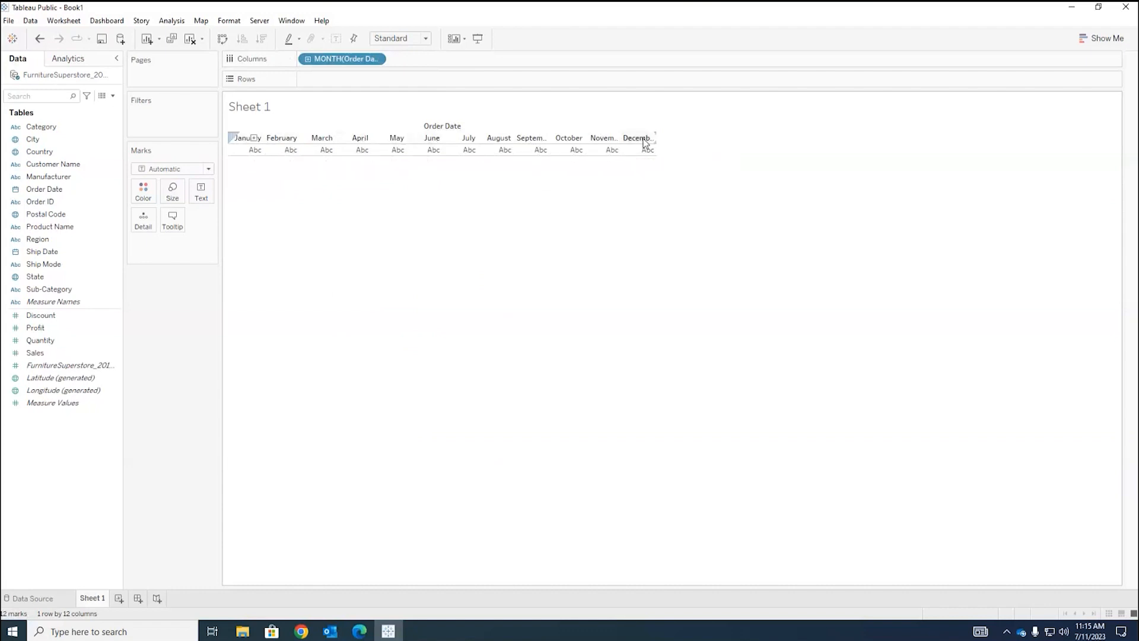
Try the continuous month-and-year level for Order Date and return the field to the discrete Month level
{"action": "left_click", "coordinate": [375, 60]}
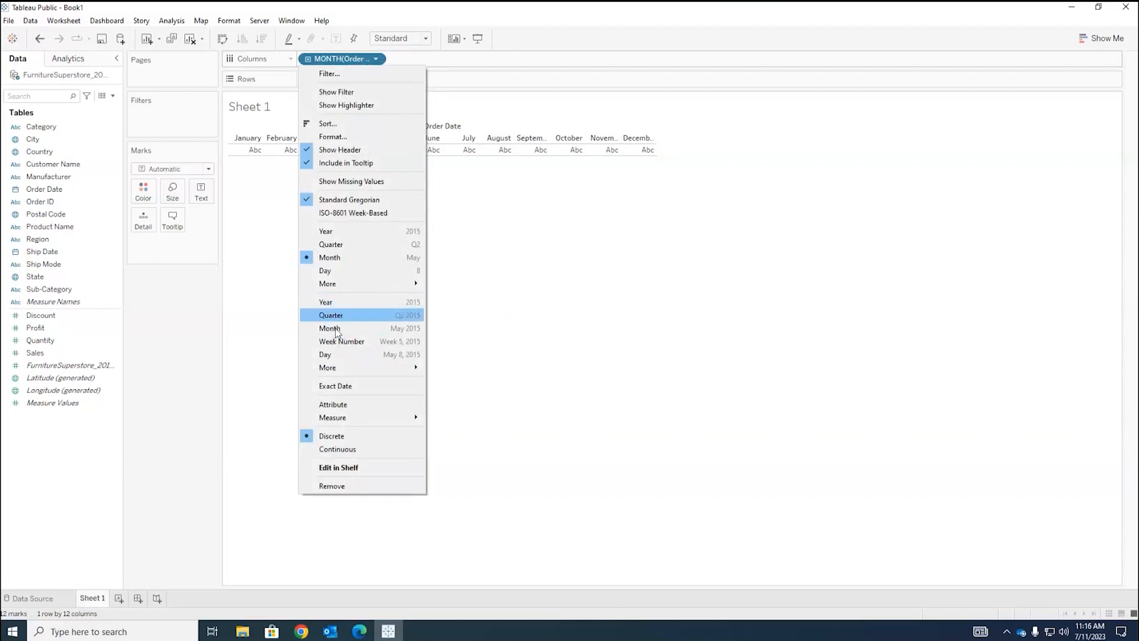
{"action": "left_click", "coordinate": [335, 328]}
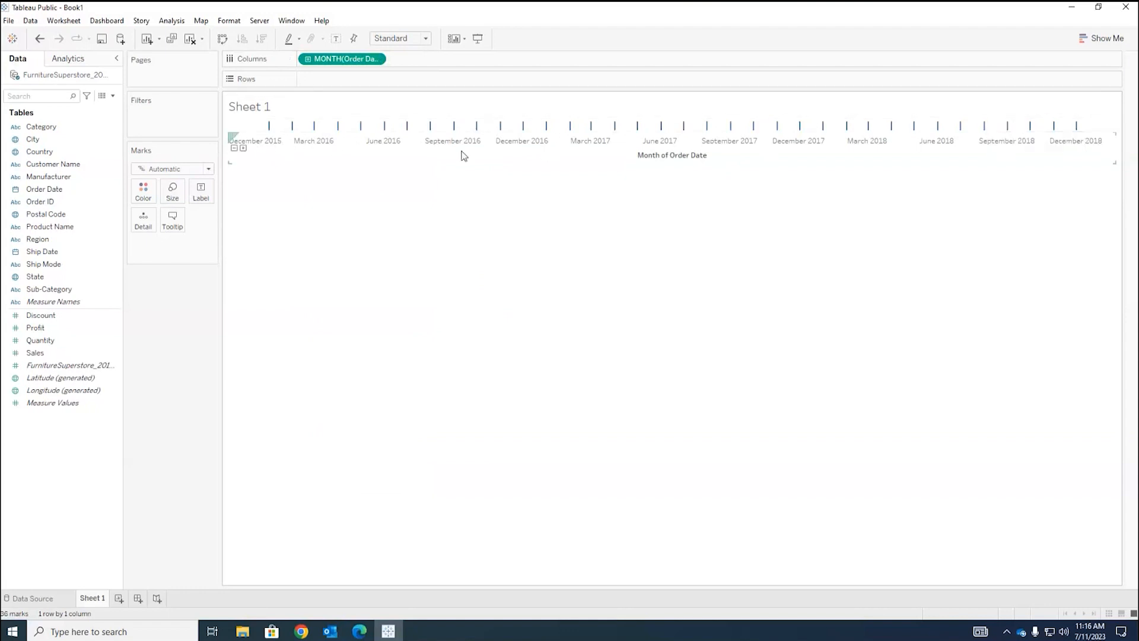
{"action": "left_click", "coordinate": [375, 59]}
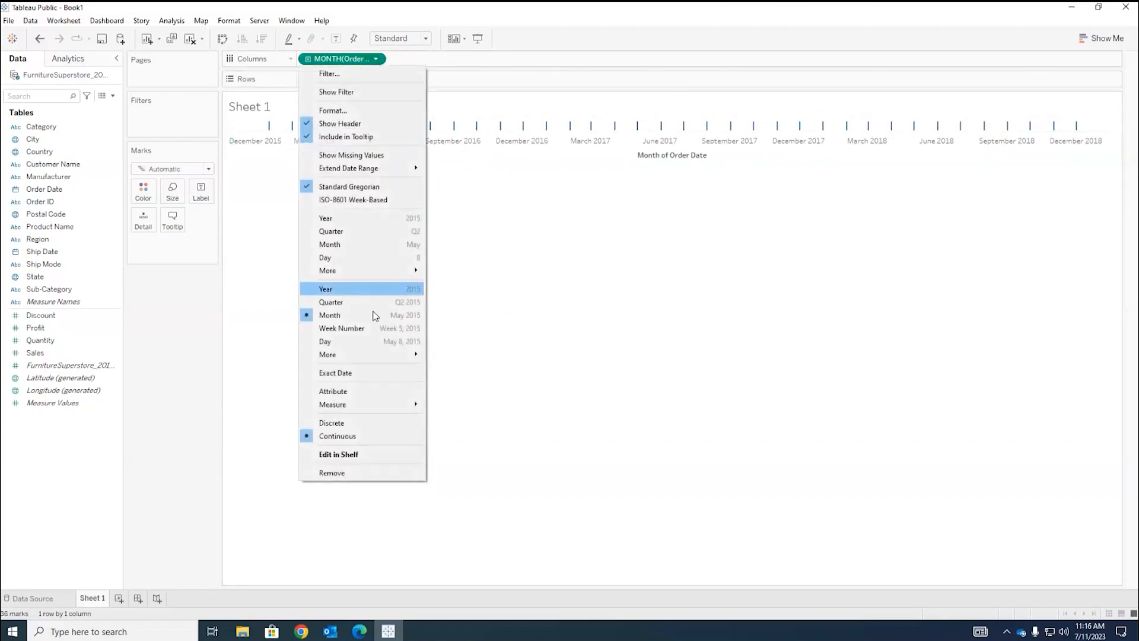
{"action": "left_click", "coordinate": [344, 245]}
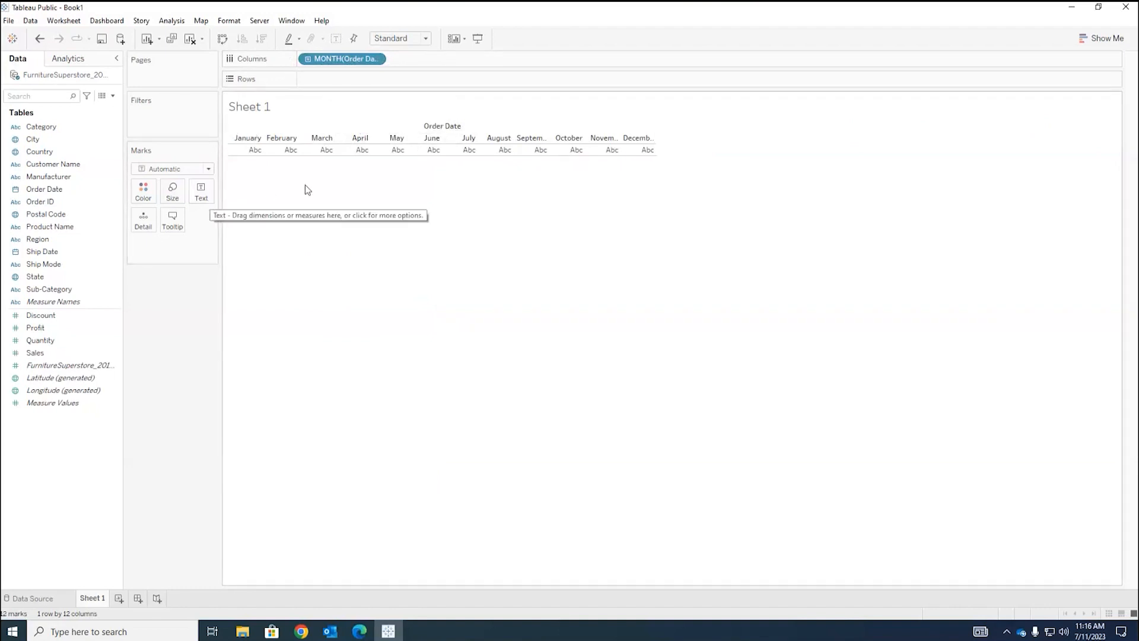
Place the Sales measure on Rows to plot the sum of sales by order month
{"action": "left_click", "coordinate": [48, 276]}
{"action": "left_click", "coordinate": [57, 315]}
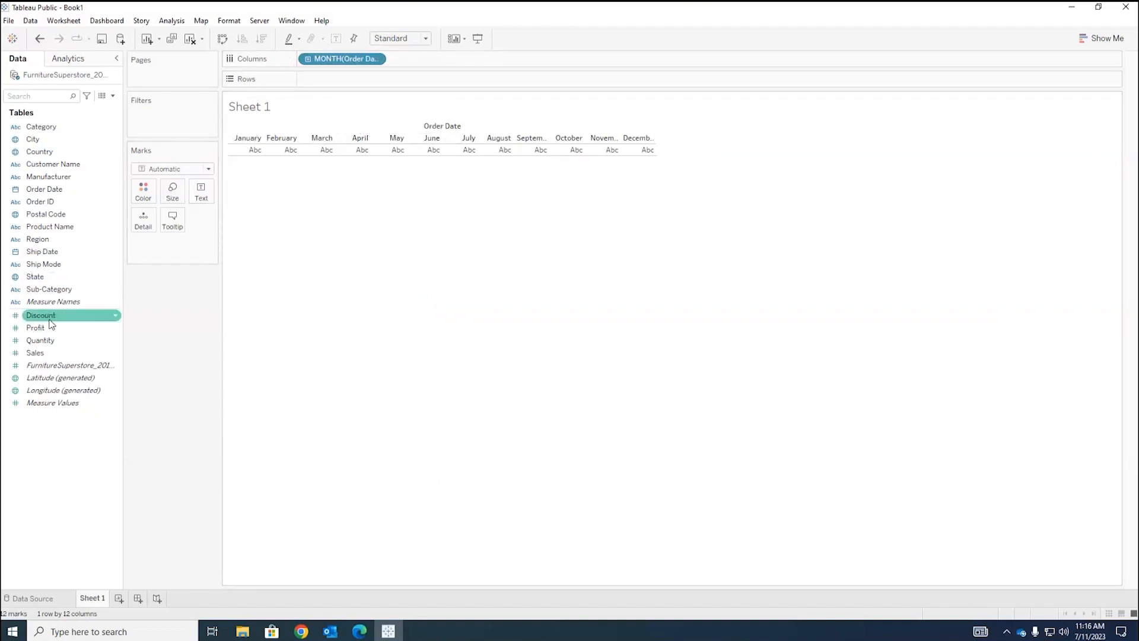
{"action": "left_click", "coordinate": [53, 328]}
{"action": "left_click", "coordinate": [57, 340]}
{"action": "left_click", "coordinate": [48, 353]}
{"action": "left_click_drag", "start_coordinate": [49, 351], "coordinate": [322, 76]}
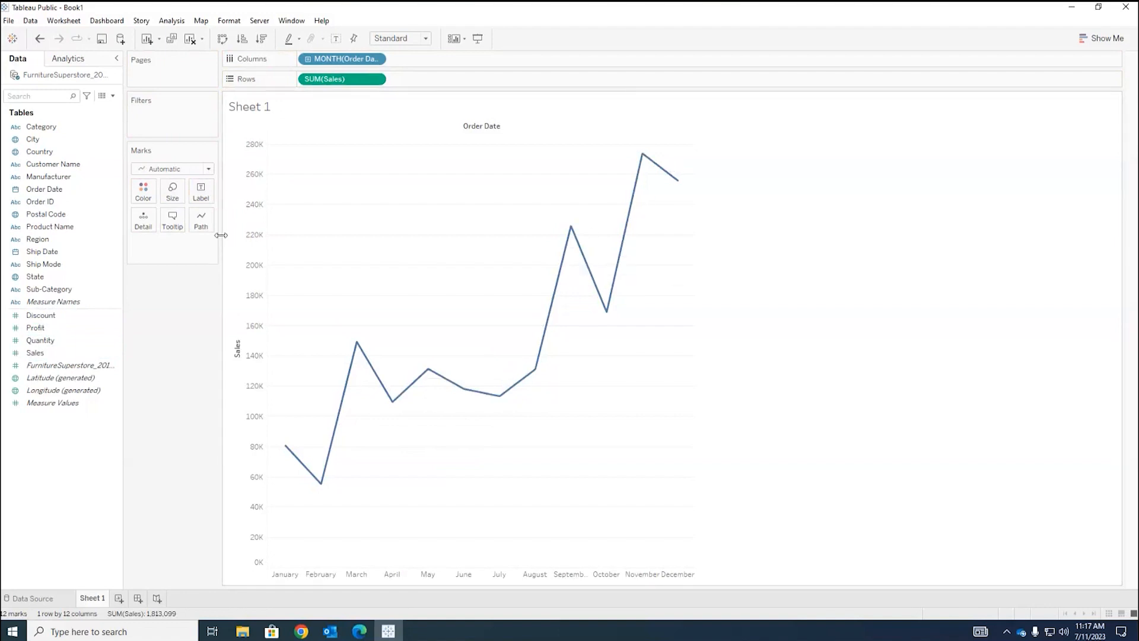
Add the Profit measure to Rows after Sales
{"action": "left_click", "coordinate": [3, 294]}
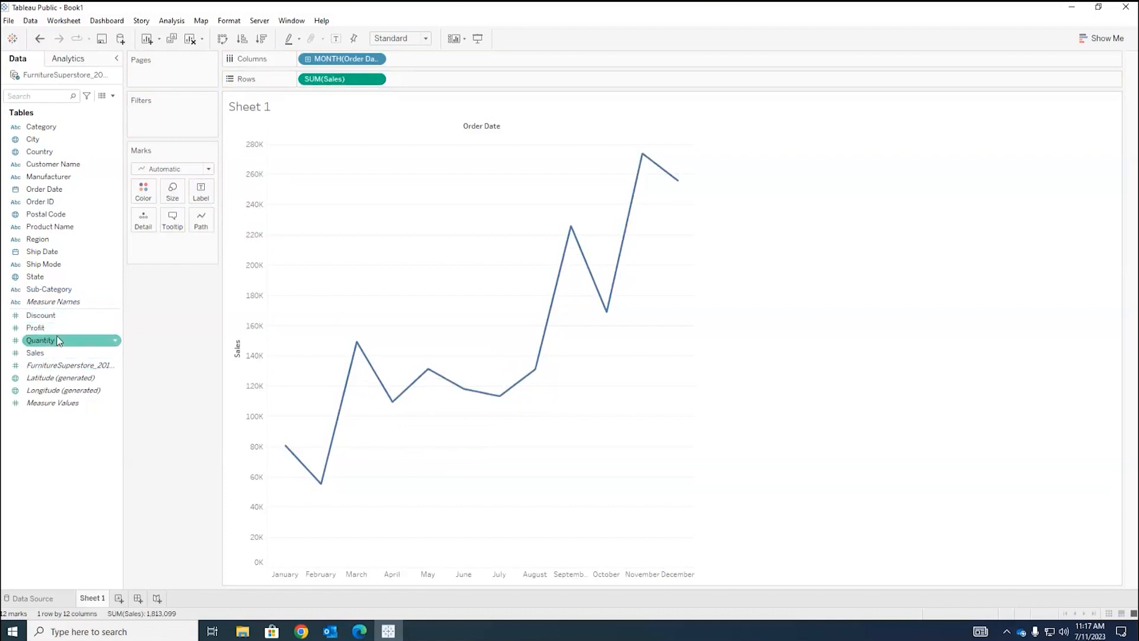
{"action": "left_click", "coordinate": [41, 330]}
{"action": "mouse_move", "coordinate": [41, 331]}
{"action": "left_mouse_down"}
{"action": "mouse_move", "coordinate": [372, 290]}
{"action": "mouse_move", "coordinate": [422, 176]}
{"action": "mouse_move", "coordinate": [423, 82]}
{"action": "mouse_move", "coordinate": [414, 86]}
{"action": "left_mouse_up"}
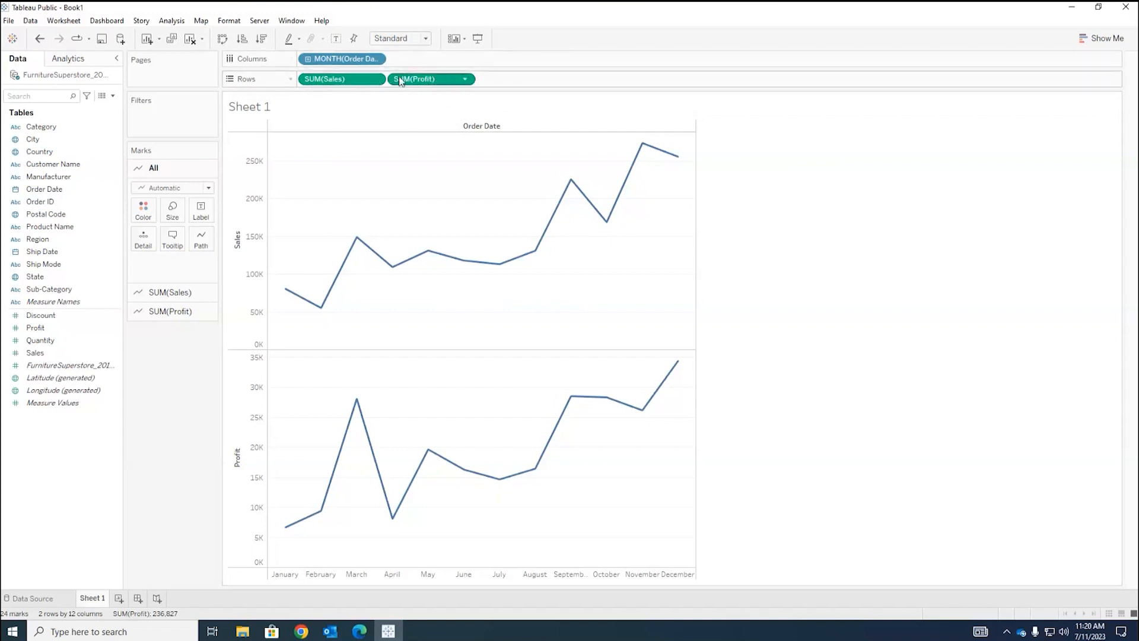
Combine the Sales and Profit line charts into one view by making Profit a dual axis
{"action": "left_click", "coordinate": [465, 79]}
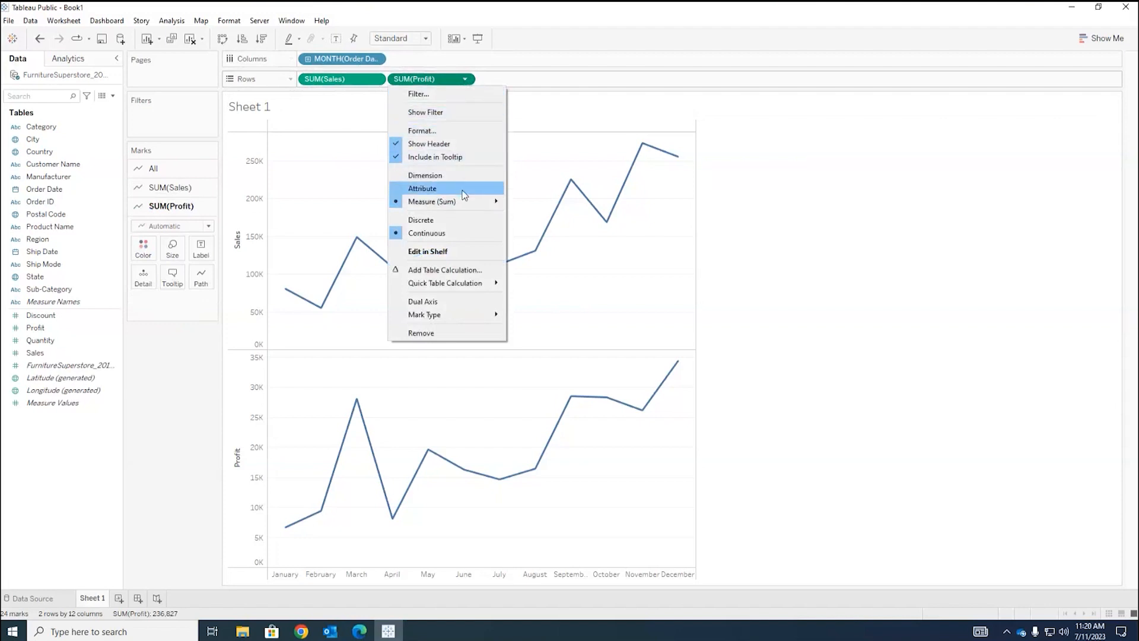
{"action": "left_click", "coordinate": [436, 304]}
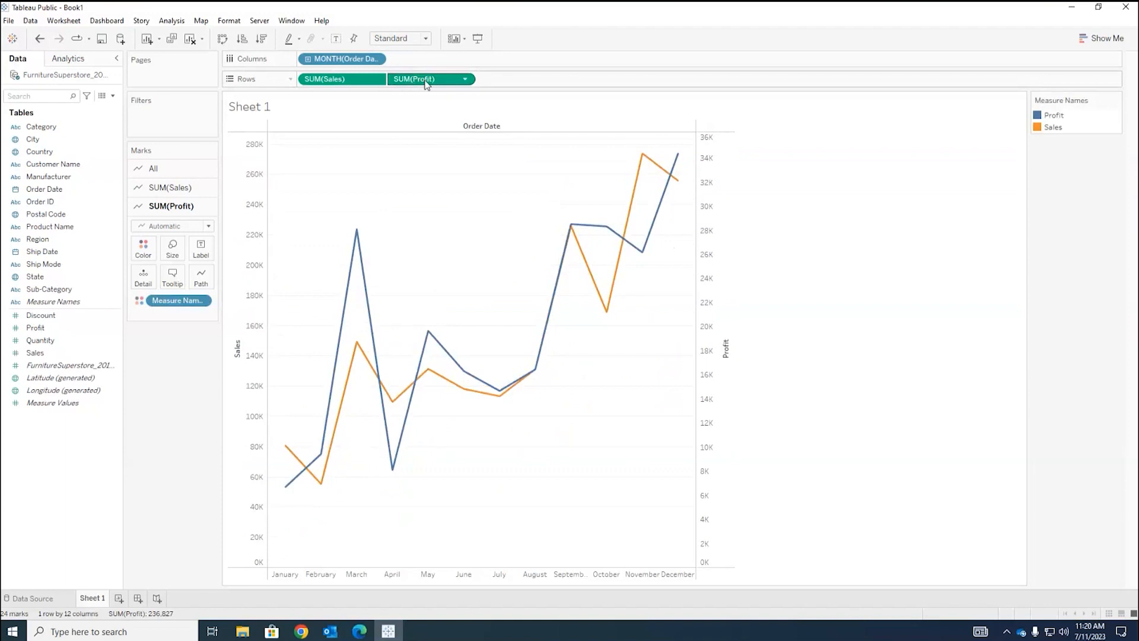
{"action": "left_click", "coordinate": [376, 79]}
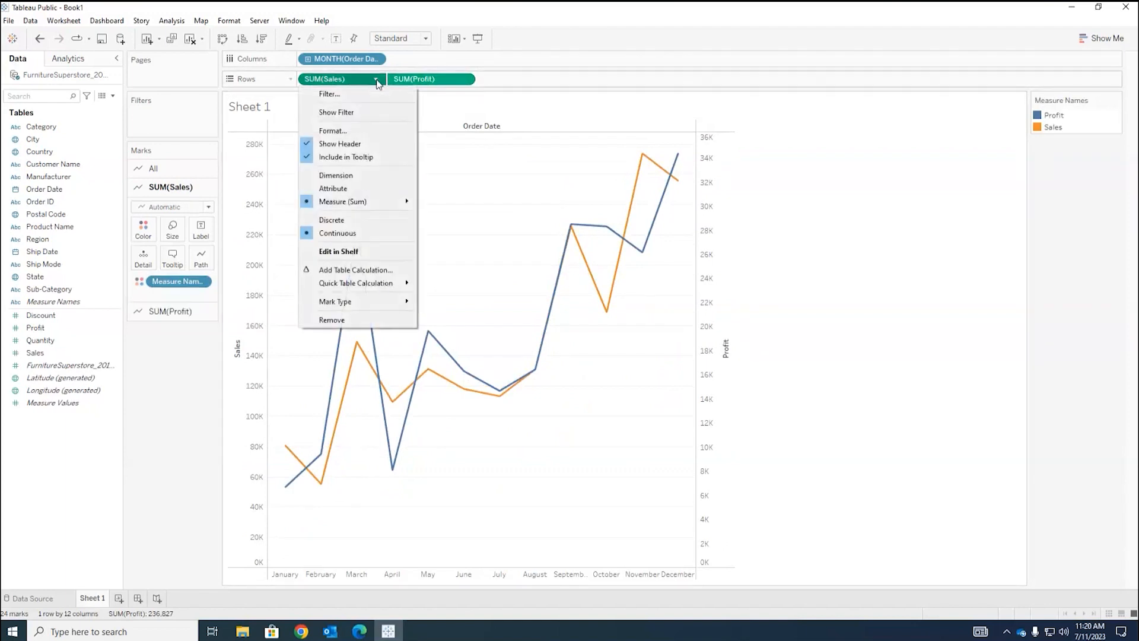
{"action": "left_click", "coordinate": [572, 72]}
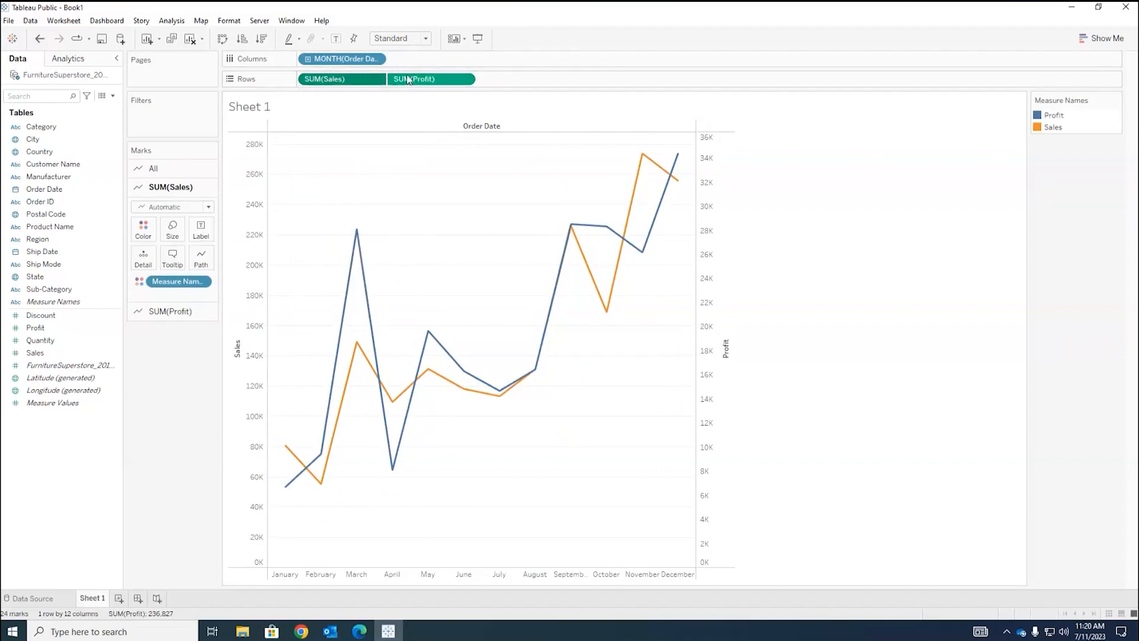
{"action": "left_click", "coordinate": [464, 80]}
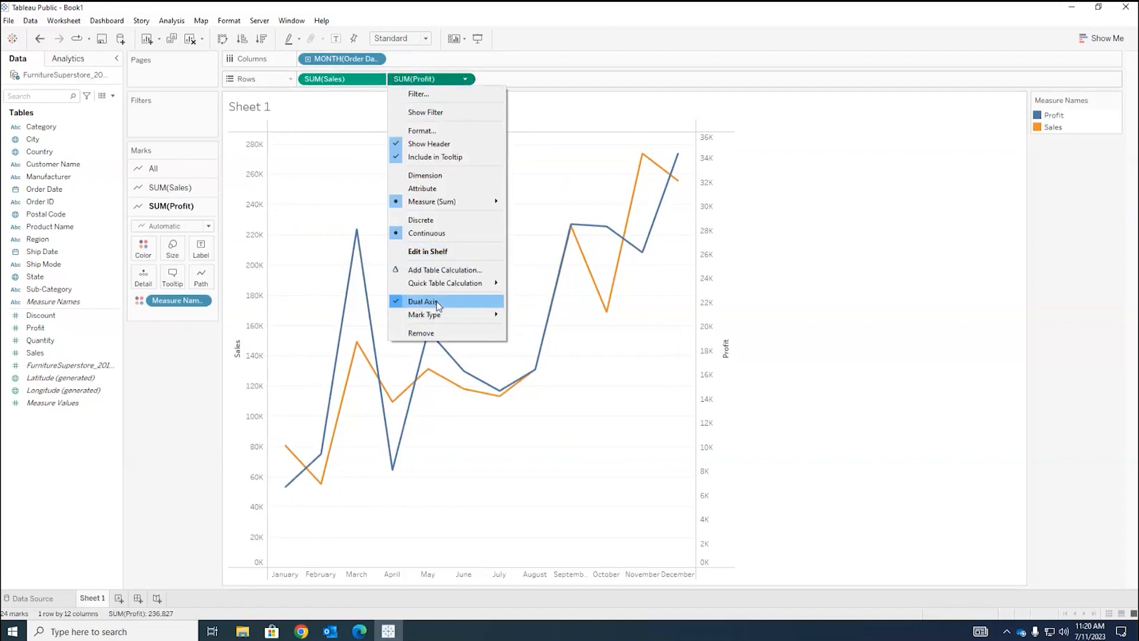
{"action": "left_click", "coordinate": [496, 66]}
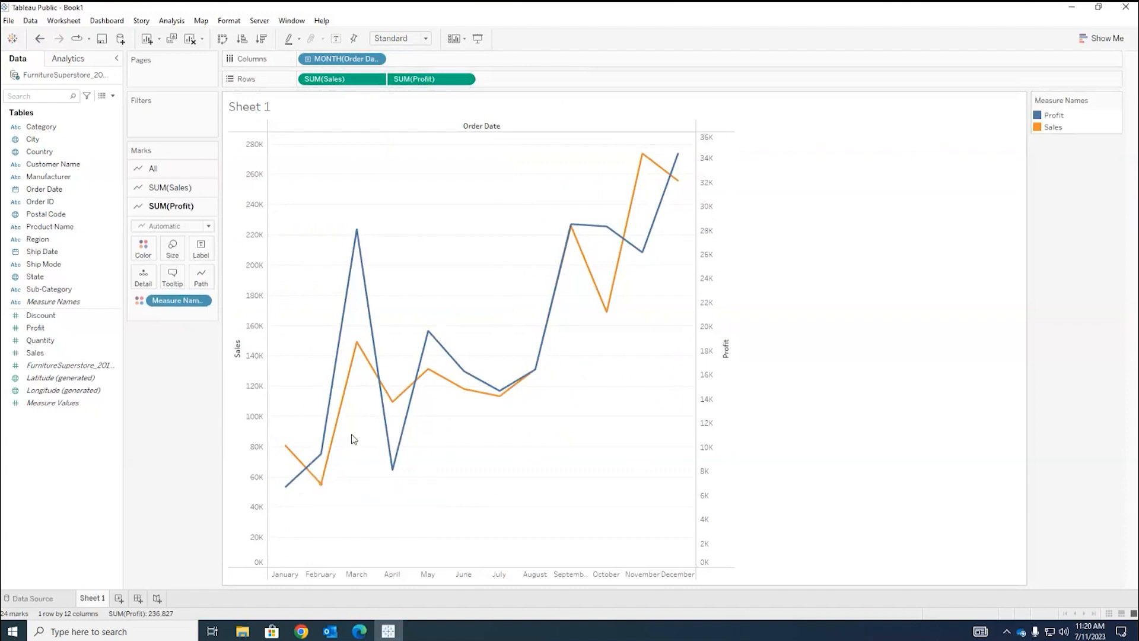
Synchronize the Profit axis with the Sales axis in the dual-axis chart
{"action": "mouse_move", "coordinate": [650, 226]}
{"action": "right_click", "coordinate": [247, 196]}
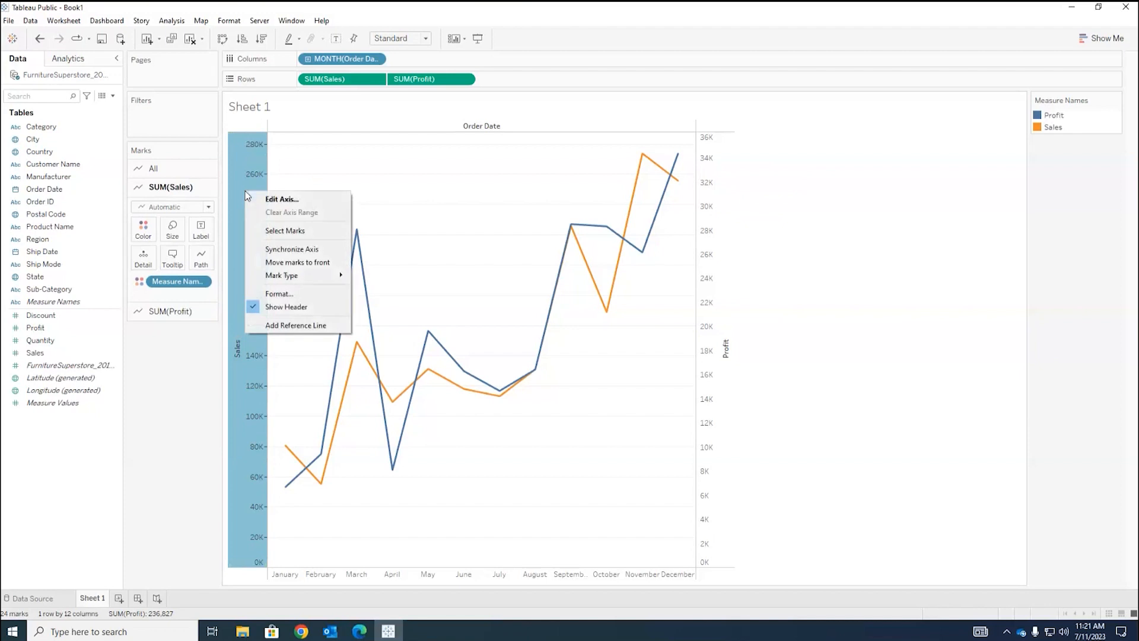
{"action": "left_click", "coordinate": [380, 107]}
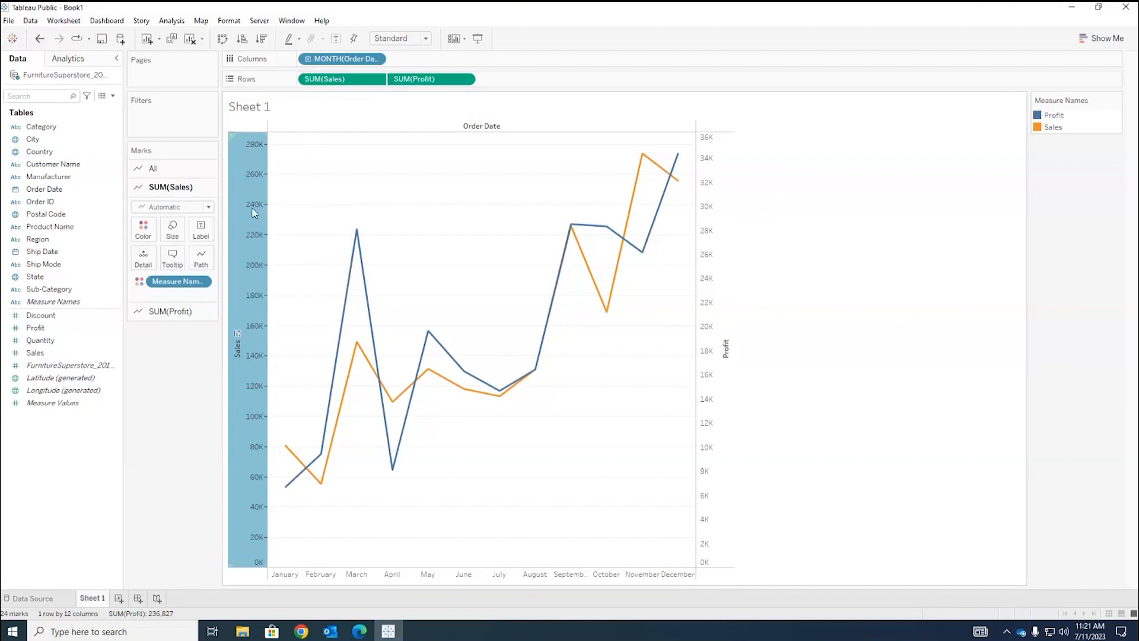
{"action": "right_click", "coordinate": [253, 212]}
{"action": "right_click", "coordinate": [711, 177]}
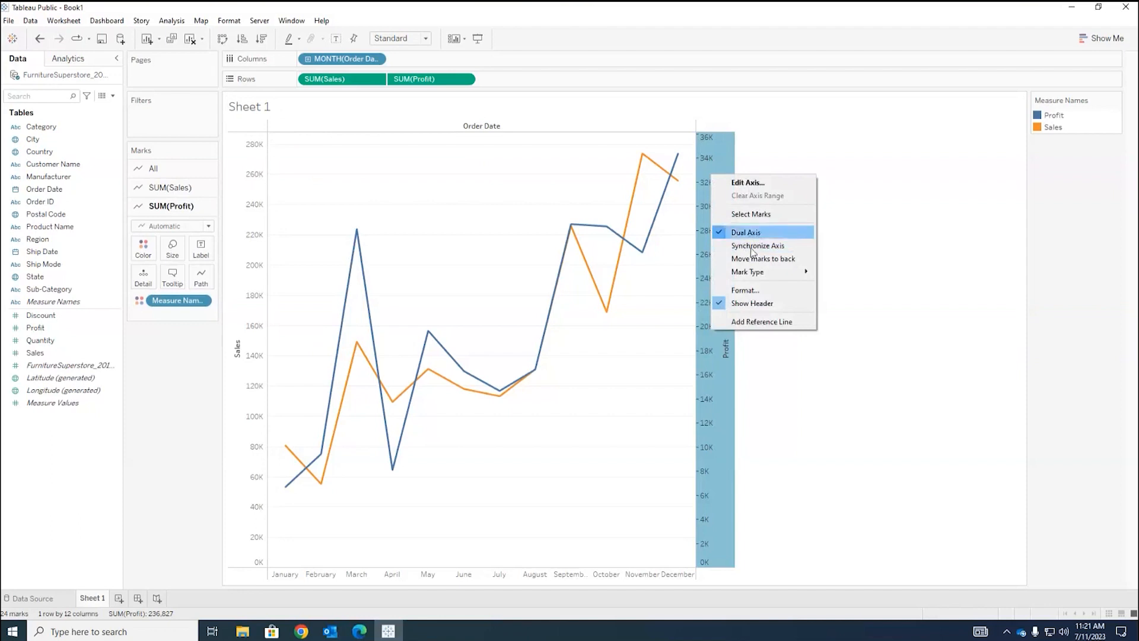
{"action": "left_click", "coordinate": [757, 245]}
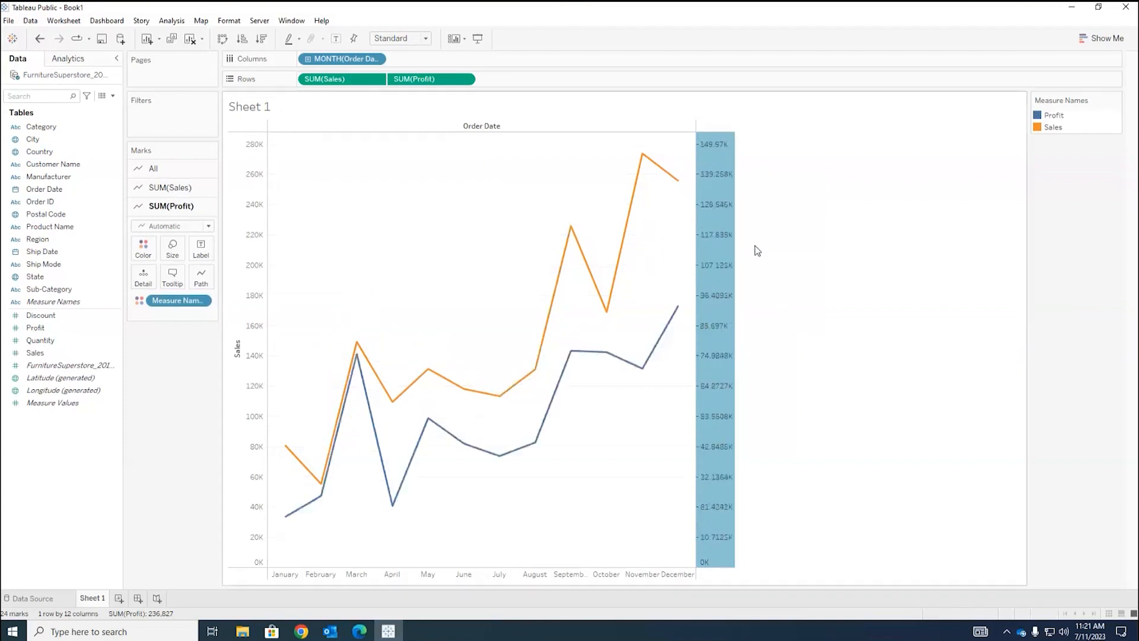
{"action": "left_click", "coordinate": [853, 204]}
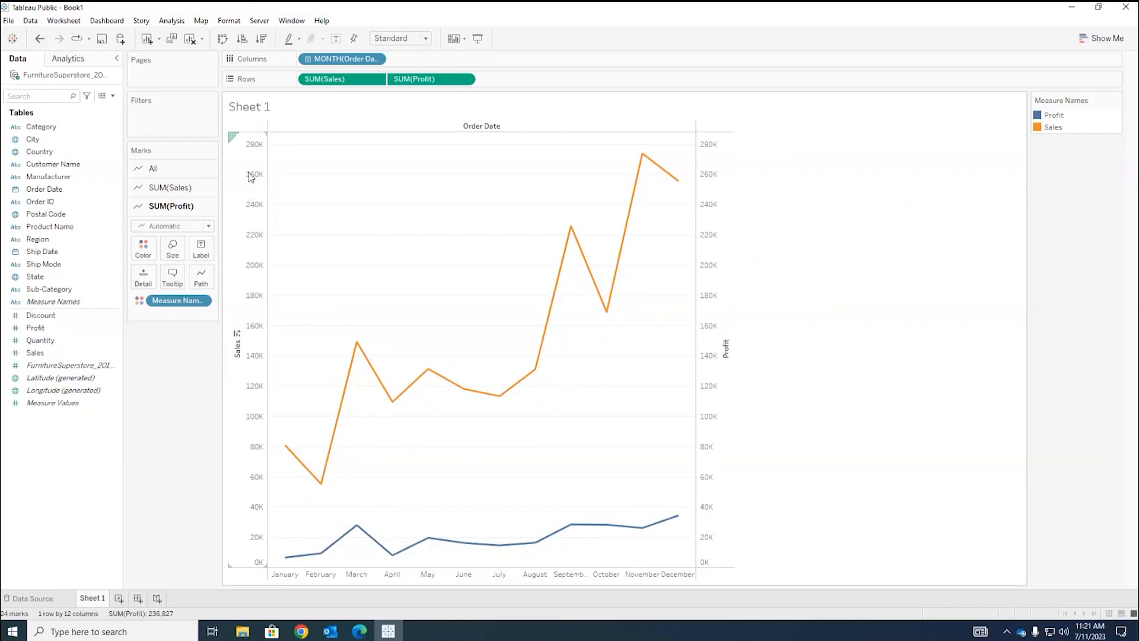
Slightly increase the mark size for all measures so both the Sales and Profit lines are thicker
{"action": "mouse_move", "coordinate": [509, 547]}
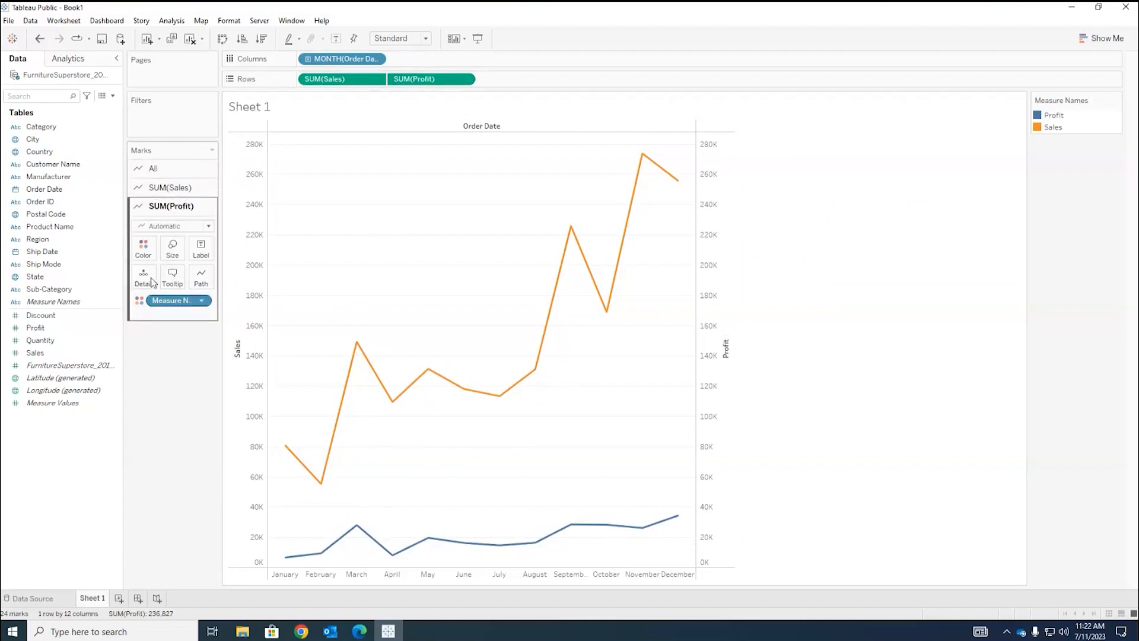
{"action": "left_click", "coordinate": [154, 170]}
{"action": "left_click", "coordinate": [178, 170]}
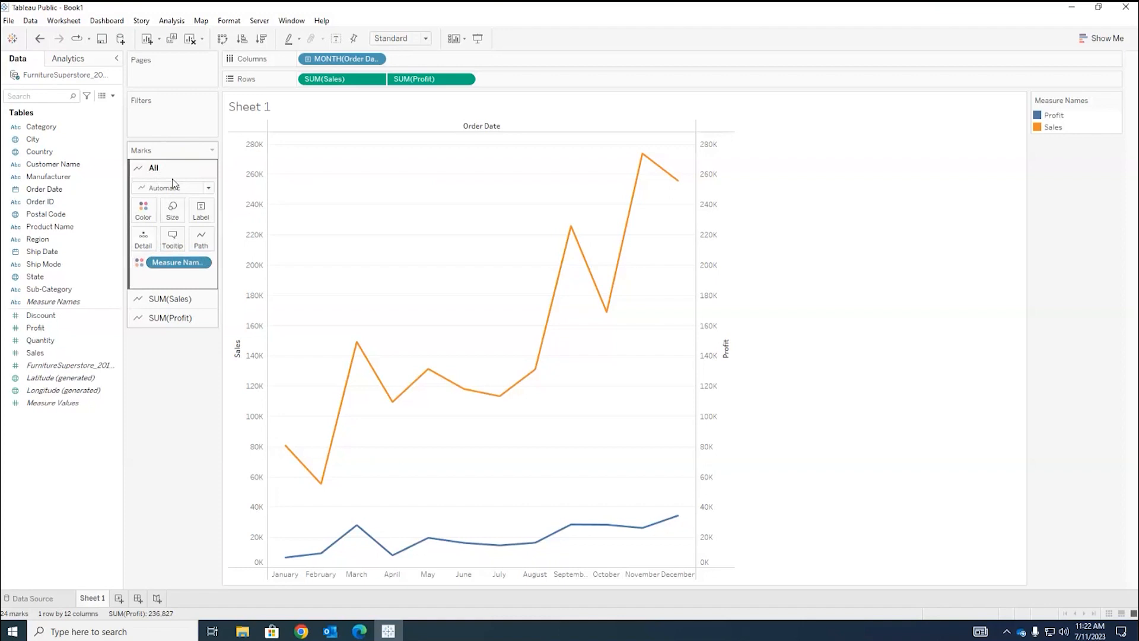
{"action": "left_click", "coordinate": [172, 210]}
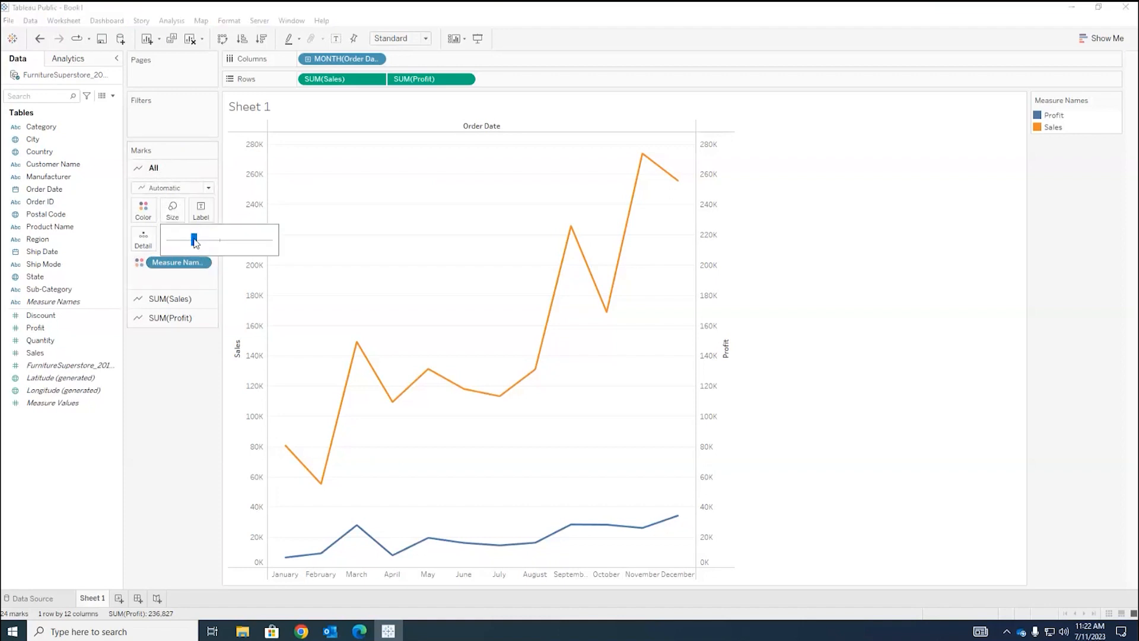
{"action": "mouse_move", "coordinate": [193, 243]}
{"action": "left_mouse_down"}
{"action": "mouse_move", "coordinate": [245, 239]}
{"action": "mouse_move", "coordinate": [203, 240]}
{"action": "left_mouse_up"}
{"action": "left_click", "coordinate": [183, 396]}
Open the mark settings for the Sales measure alone
{"action": "left_click", "coordinate": [164, 300]}
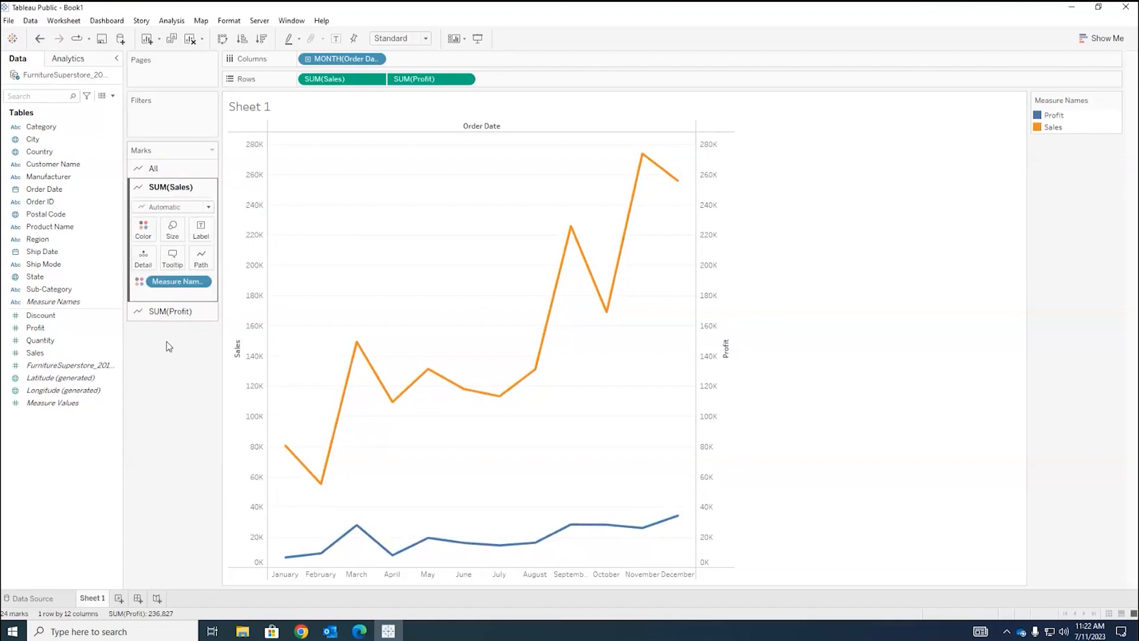
{"action": "left_click", "coordinate": [172, 312]}
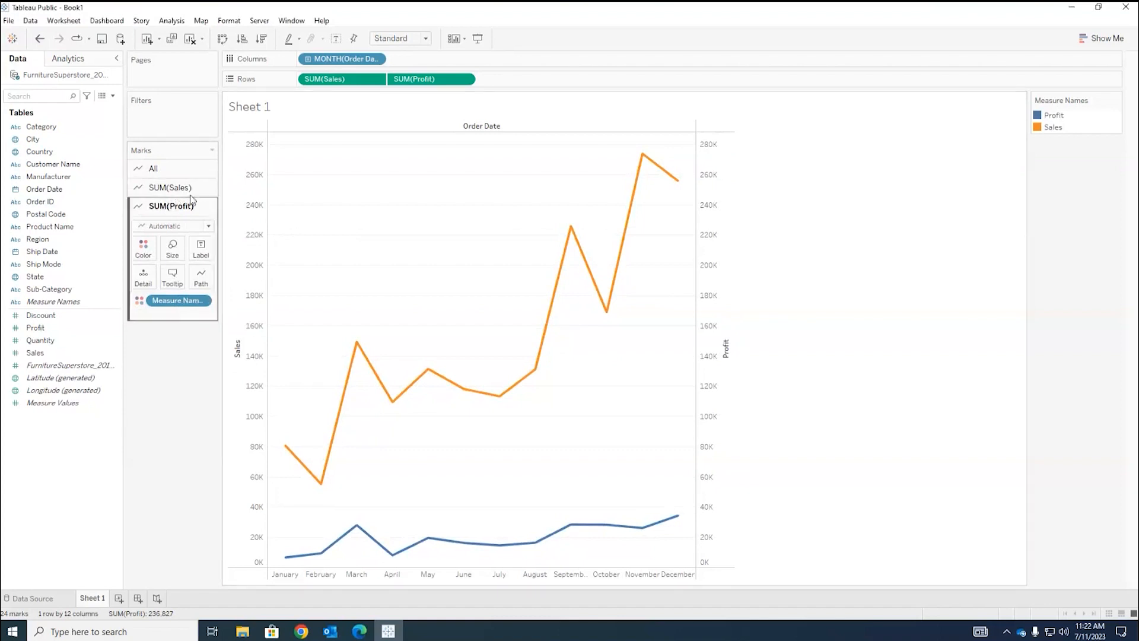
{"action": "left_click", "coordinate": [172, 187]}
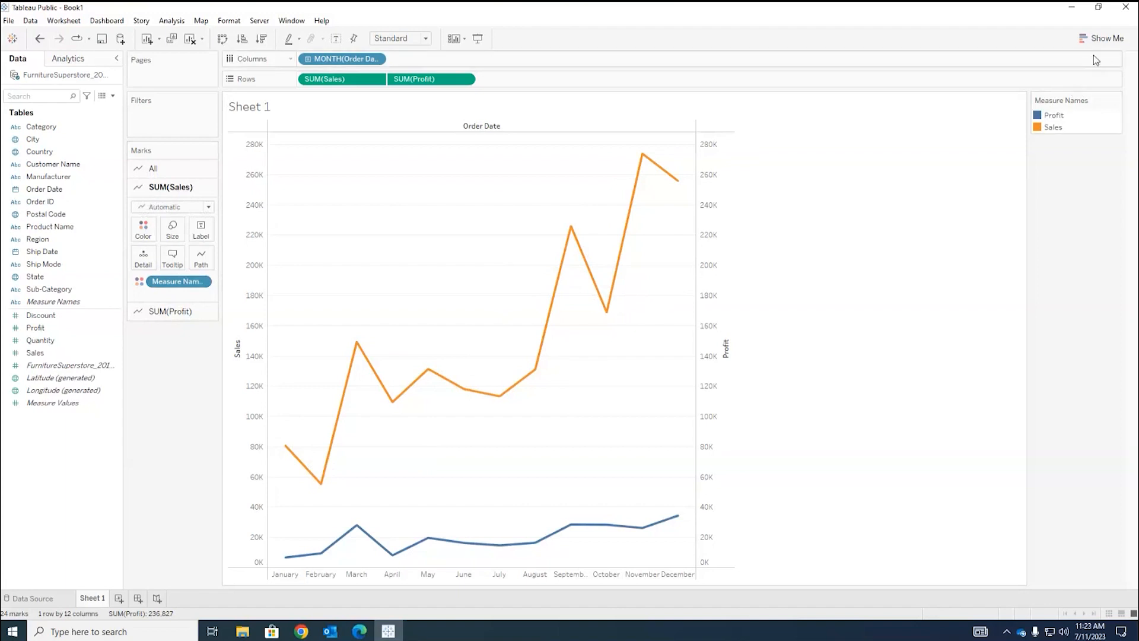
{"action": "left_click", "coordinate": [1101, 38]}
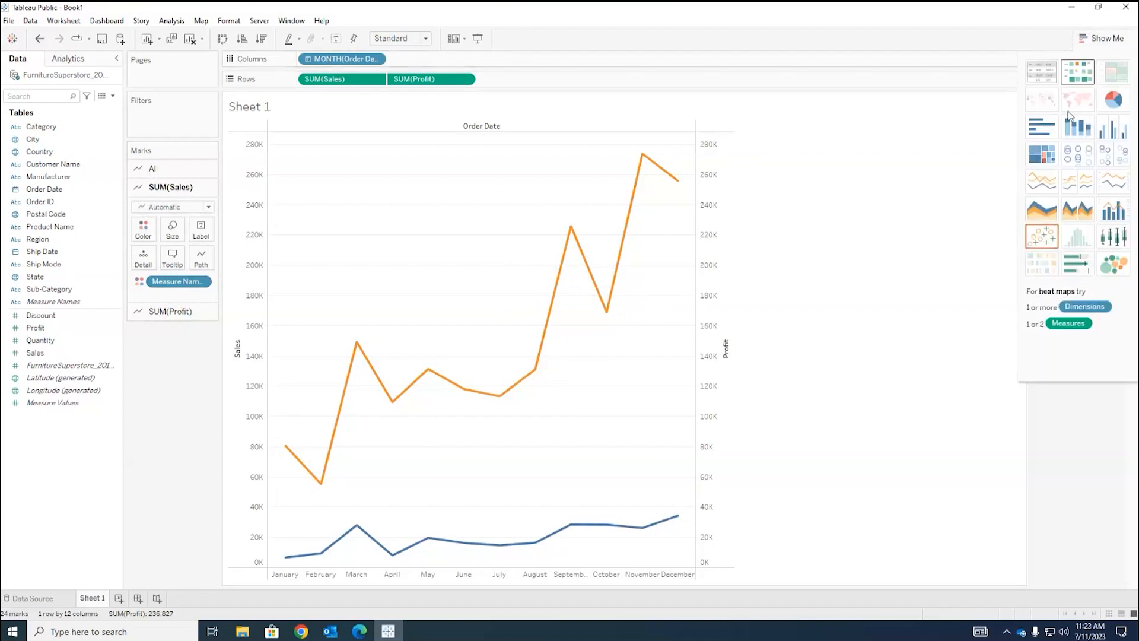
{"action": "left_click", "coordinate": [1103, 38]}
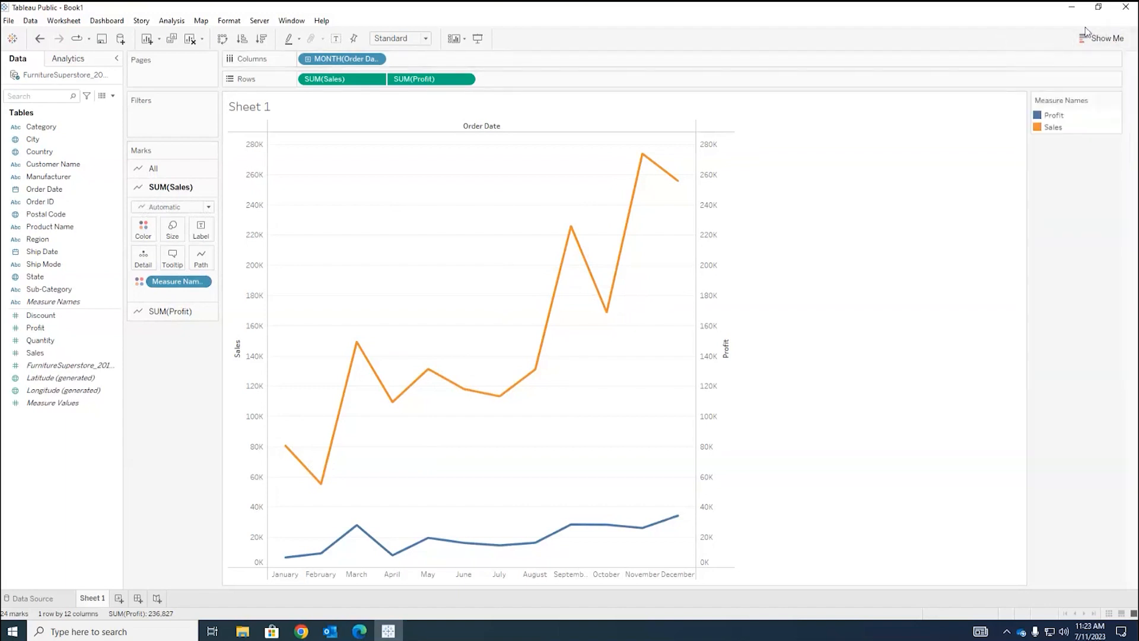
{"action": "left_click", "coordinate": [1101, 38]}
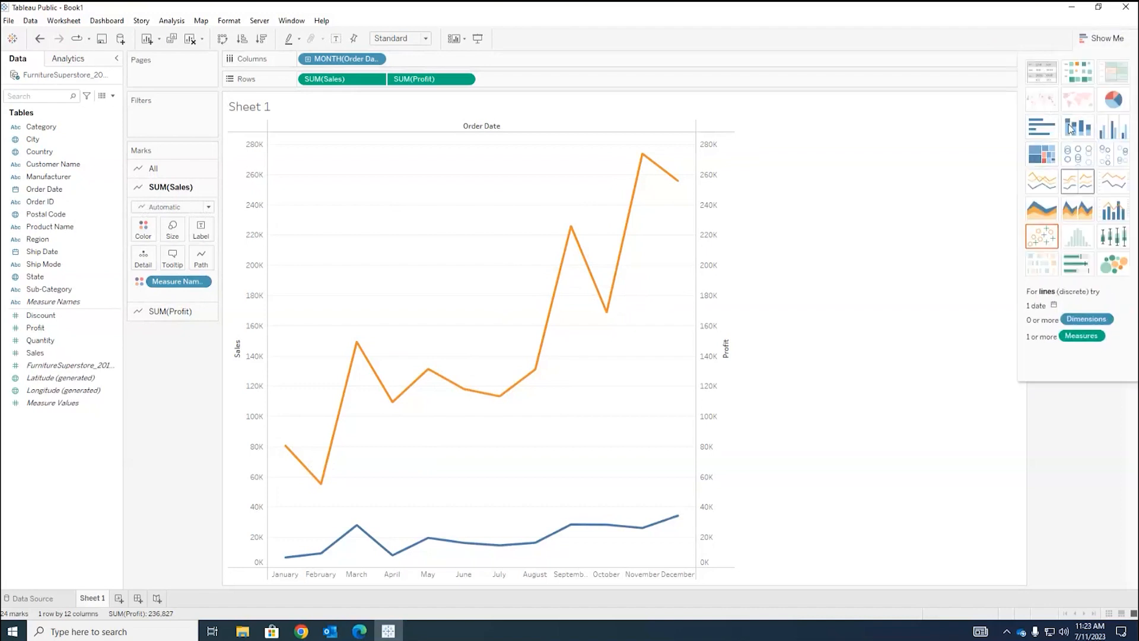
{"action": "left_click", "coordinate": [1099, 40]}
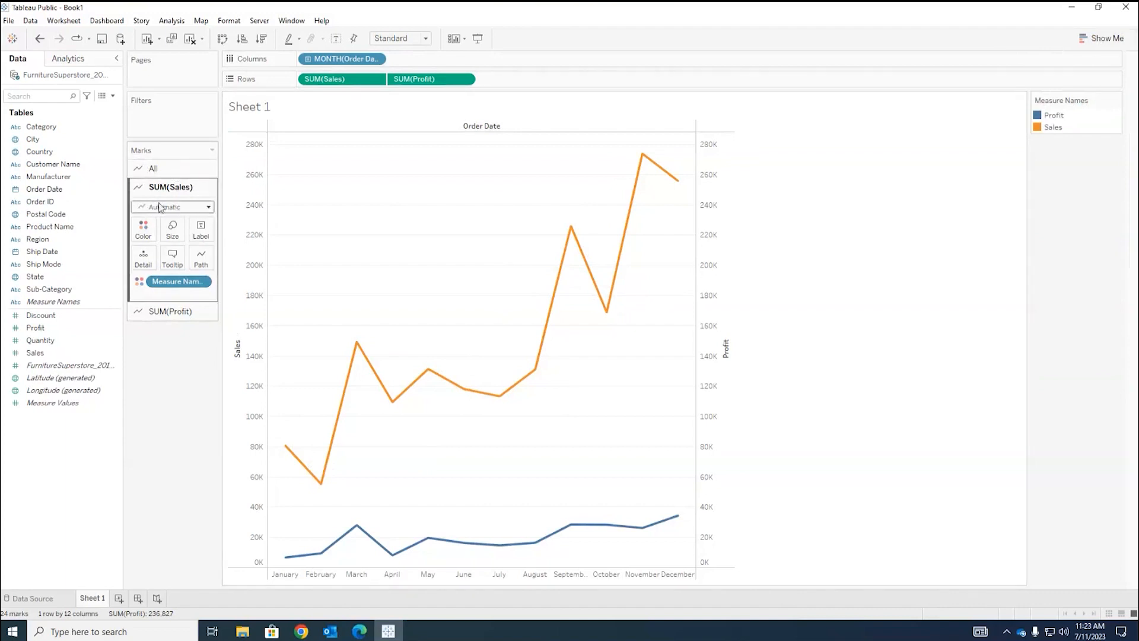
Change the mark type of the Sales measure to Bar
{"action": "left_click", "coordinate": [209, 207]}
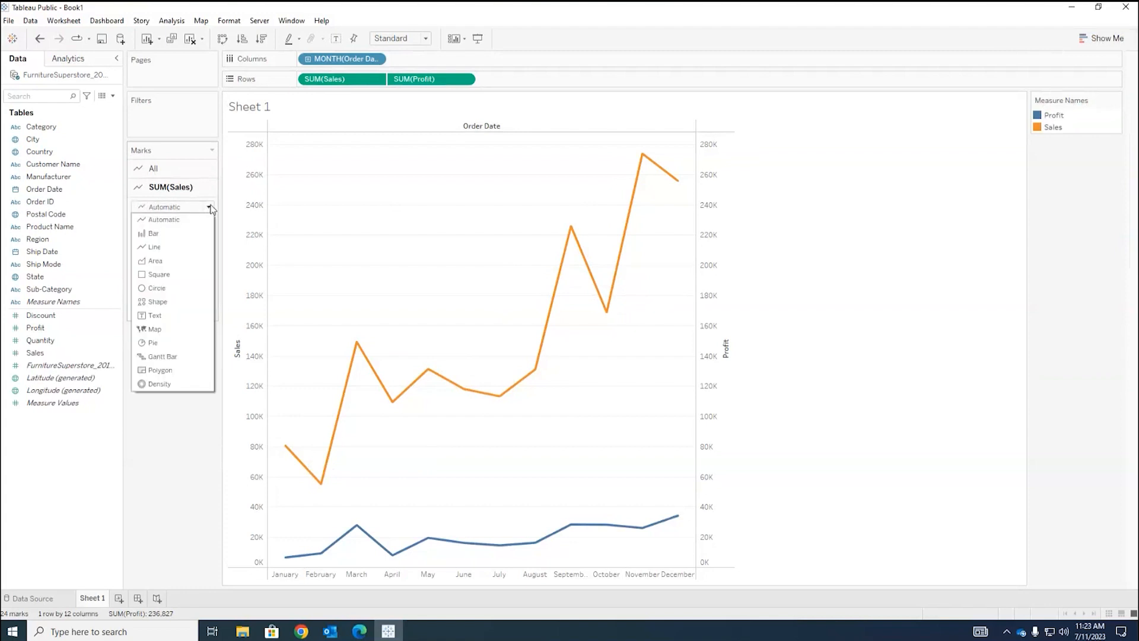
{"action": "left_click", "coordinate": [169, 234]}
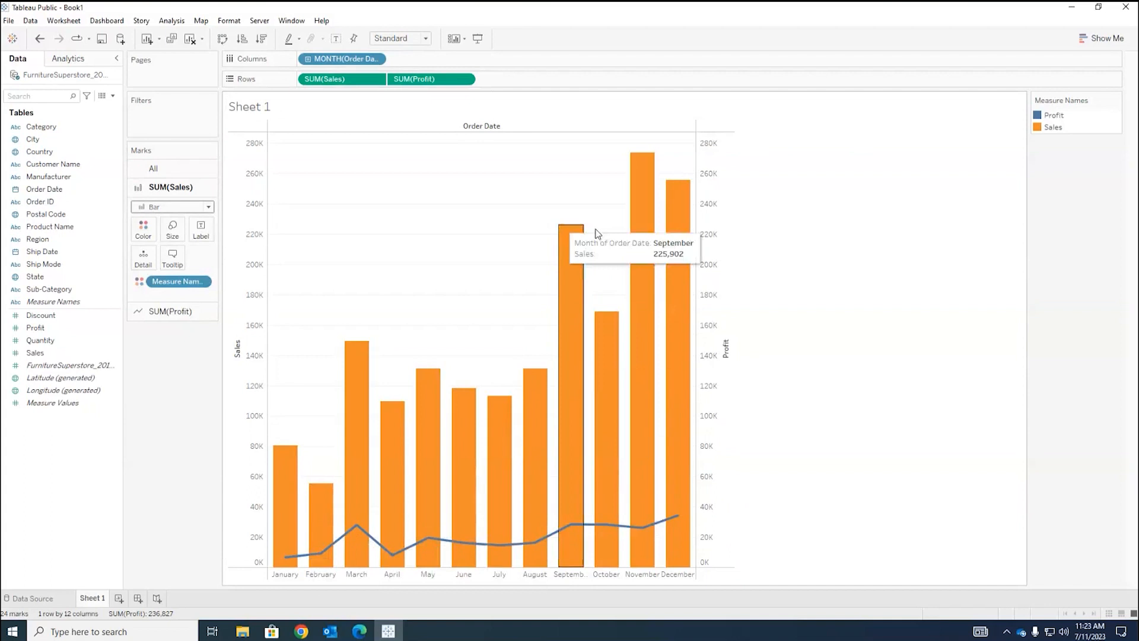
Increase the mark size of the Profit measure to make its line clearly thicker than before
{"action": "left_click", "coordinate": [170, 311]}
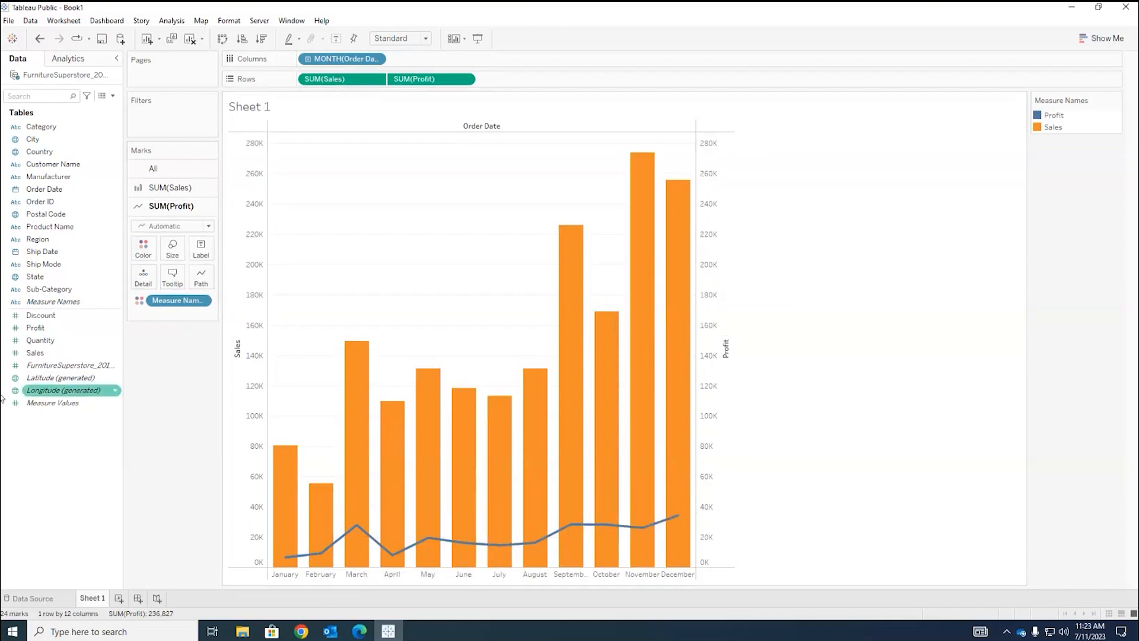
{"action": "left_click", "coordinate": [172, 250]}
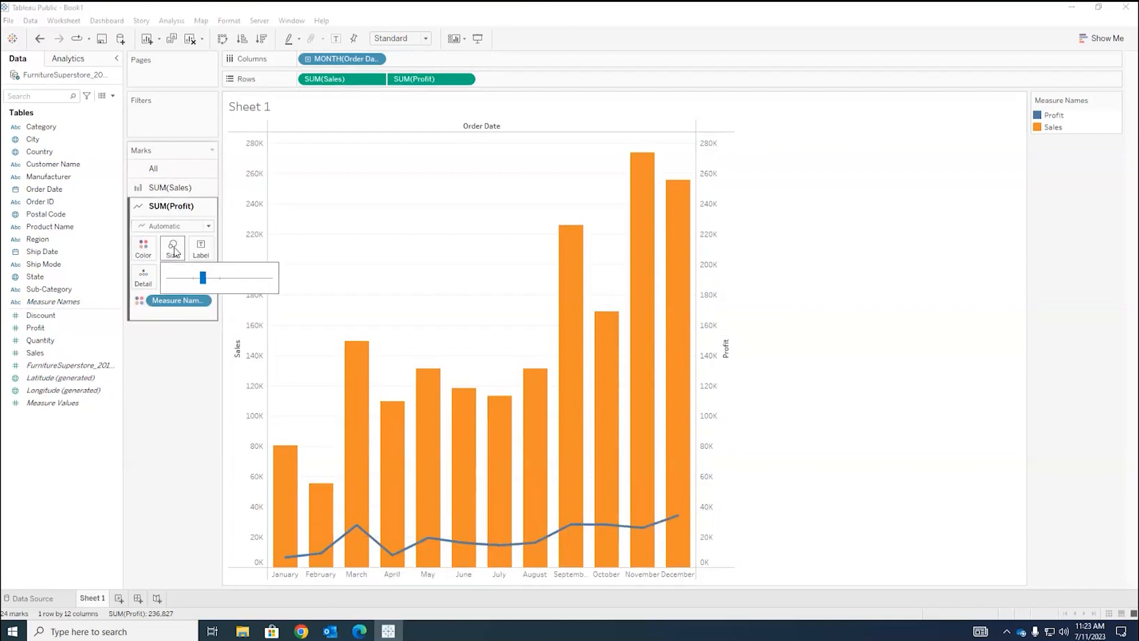
{"action": "left_click_drag", "start_coordinate": [203, 277], "coordinate": [221, 276]}
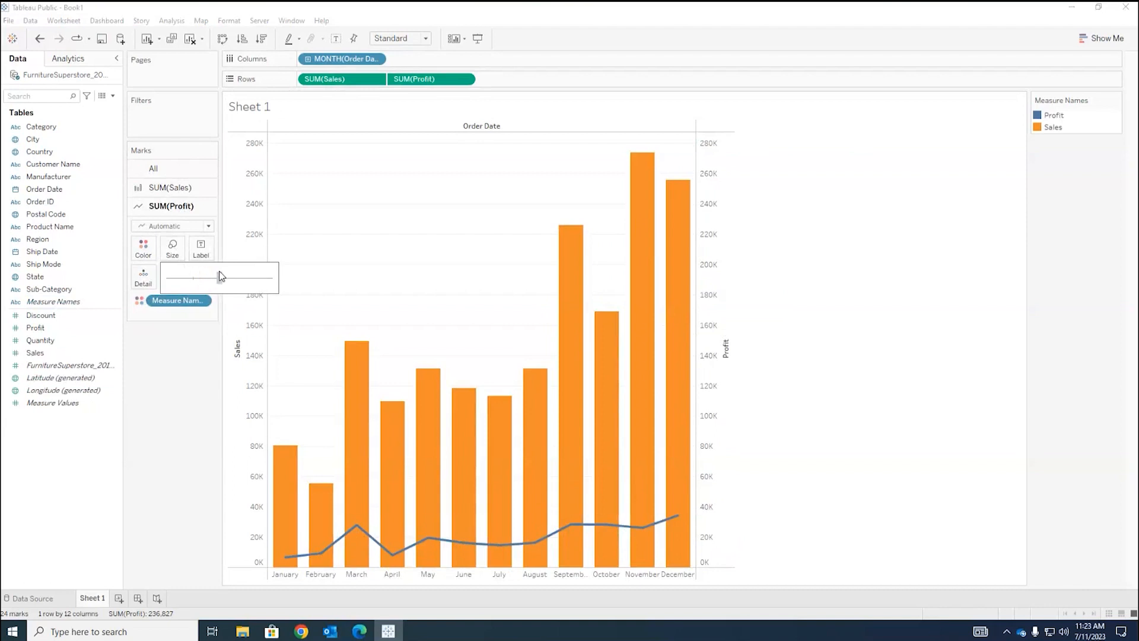
{"action": "left_click_drag", "start_coordinate": [221, 276], "coordinate": [239, 276]}
{"action": "left_click", "coordinate": [186, 426]}
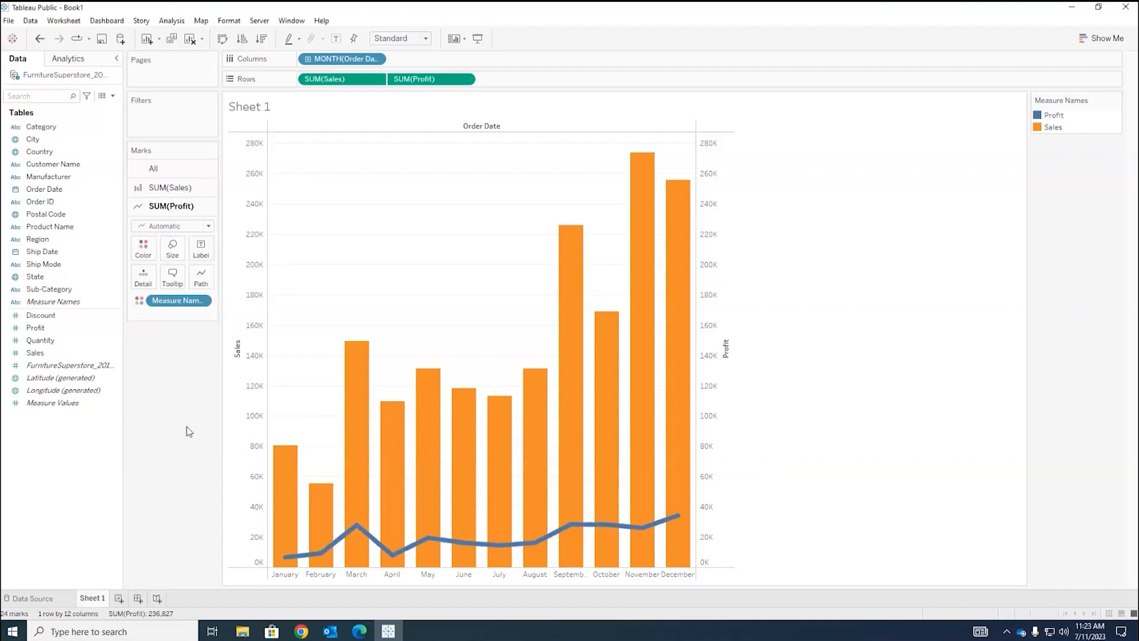
{"action": "left_click", "coordinate": [179, 255]}
{"action": "mouse_move", "coordinate": [239, 277]}
{"action": "left_mouse_down"}
{"action": "mouse_move", "coordinate": [248, 275]}
{"action": "mouse_move", "coordinate": [173, 275]}
{"action": "mouse_move", "coordinate": [243, 277]}
{"action": "left_mouse_up"}
{"action": "left_click", "coordinate": [158, 415]}
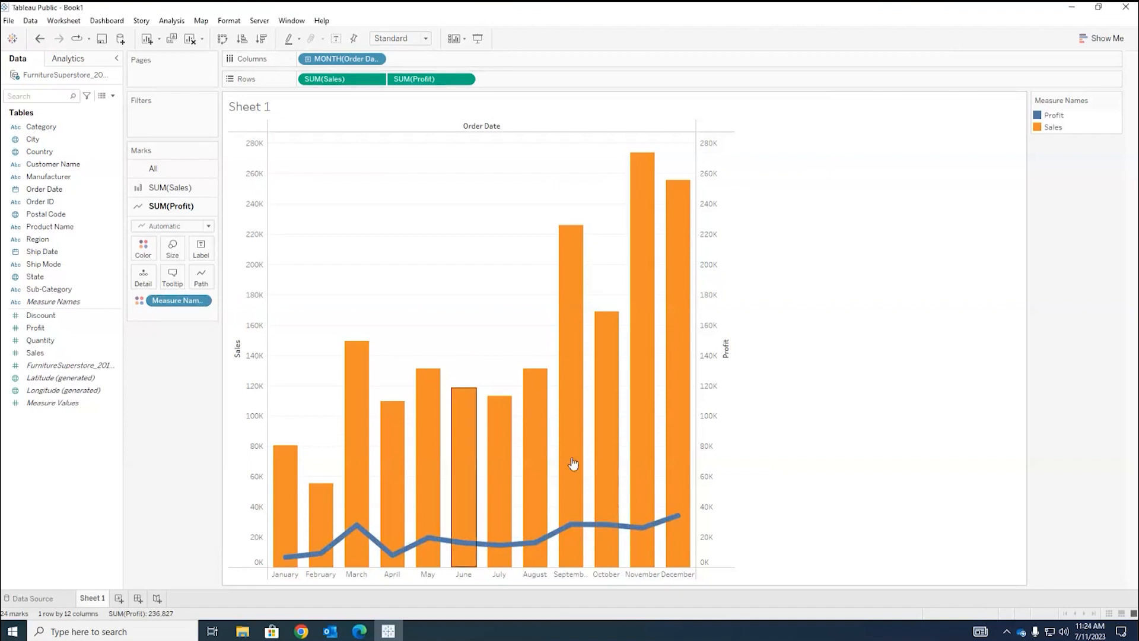
Try Profit ahead of Sales on Rows, and restore Sales as the first measure
{"action": "mouse_move", "coordinate": [523, 531]}
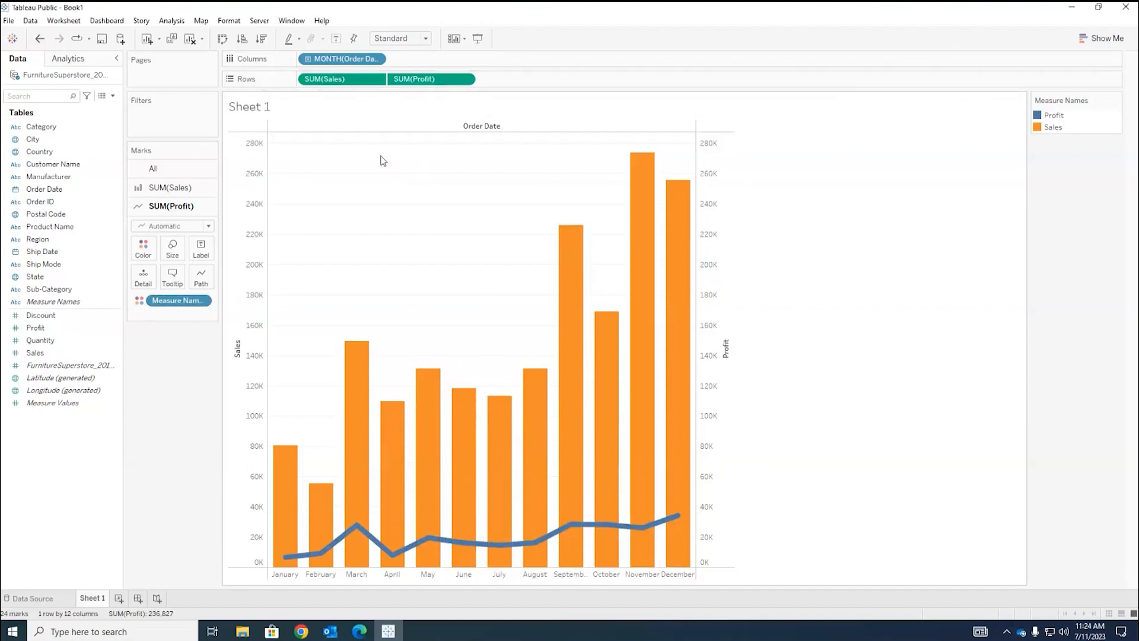
{"action": "mouse_move", "coordinate": [503, 468]}
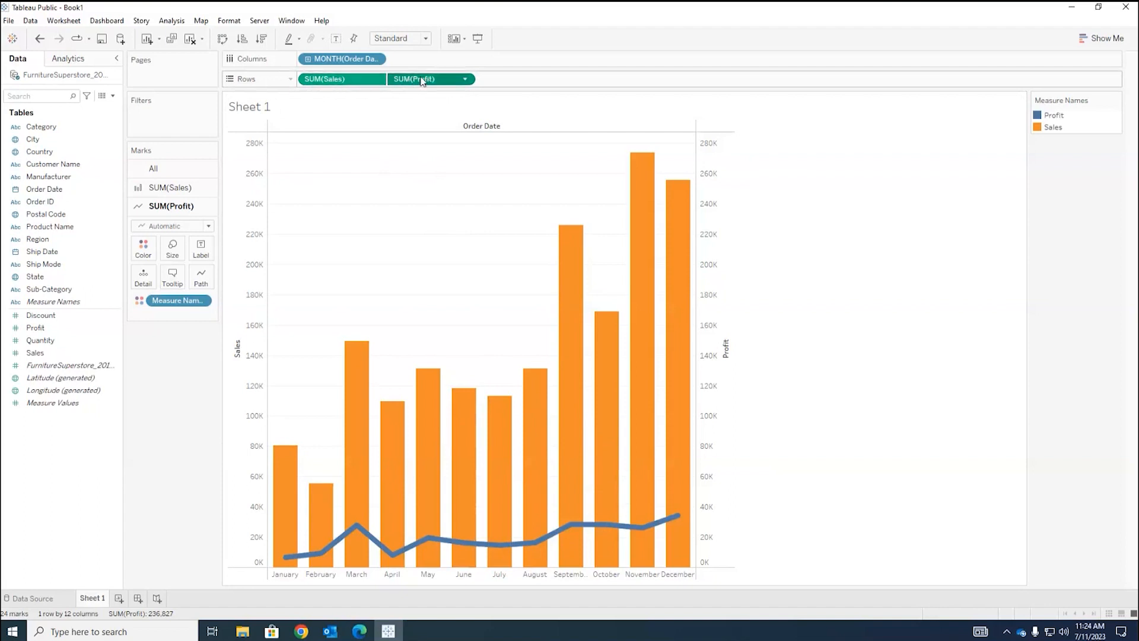
{"action": "left_click_drag", "start_coordinate": [423, 81], "coordinate": [309, 79]}
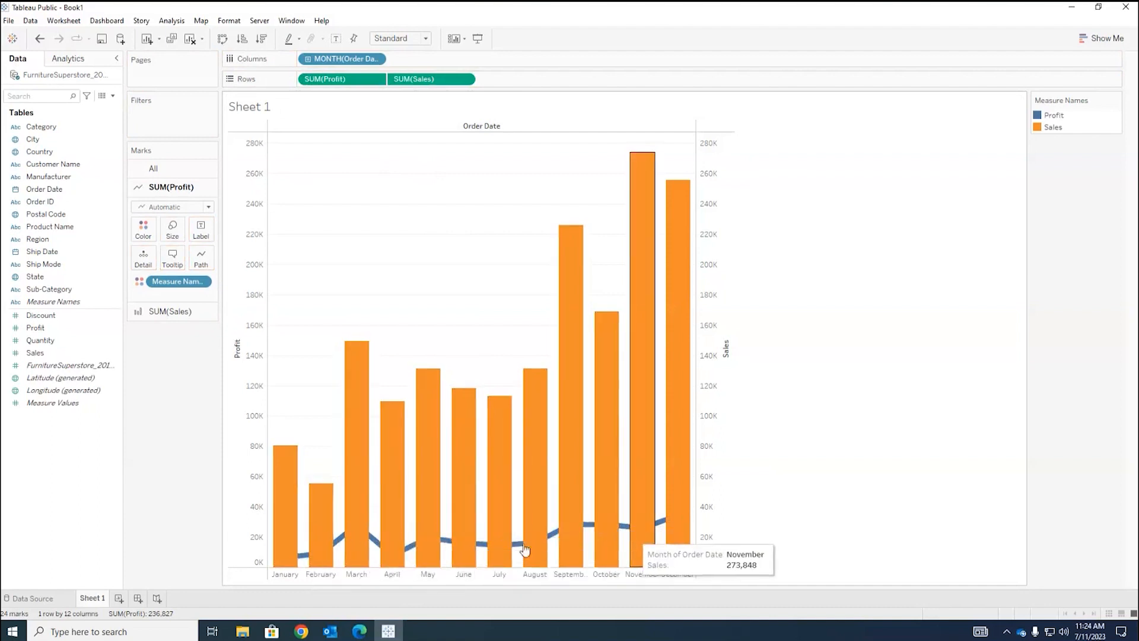
{"action": "left_click_drag", "start_coordinate": [424, 83], "coordinate": [307, 83]}
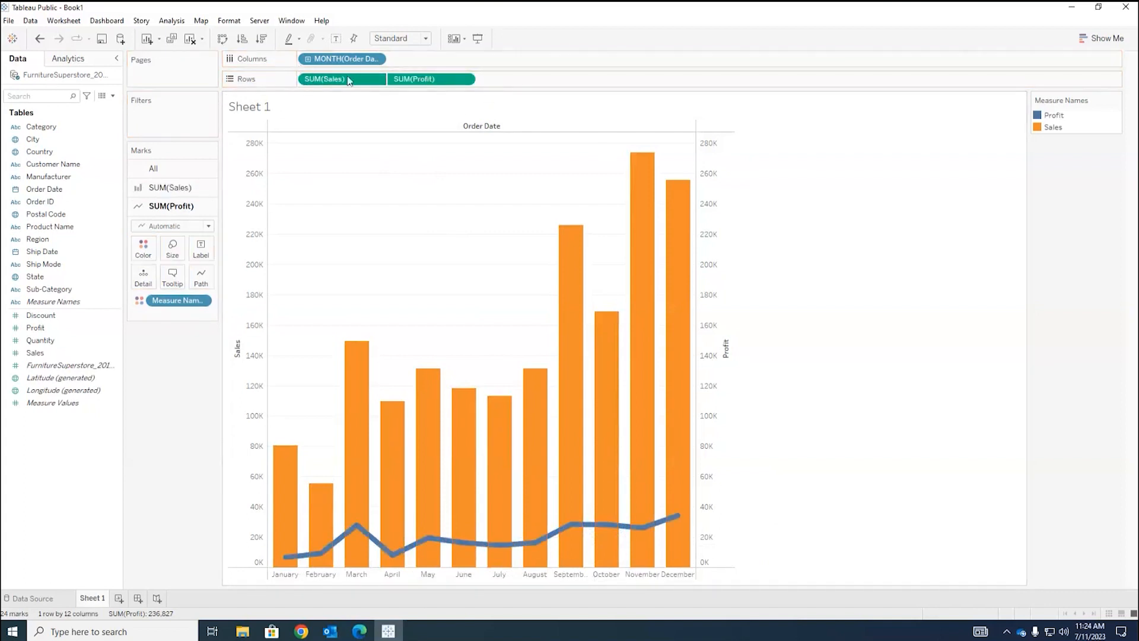
Set the chart's fit to Entire View so it fills the worksheet area
{"action": "left_click", "coordinate": [424, 39]}
{"action": "left_click", "coordinate": [438, 17]}
{"action": "left_click", "coordinate": [427, 39]}
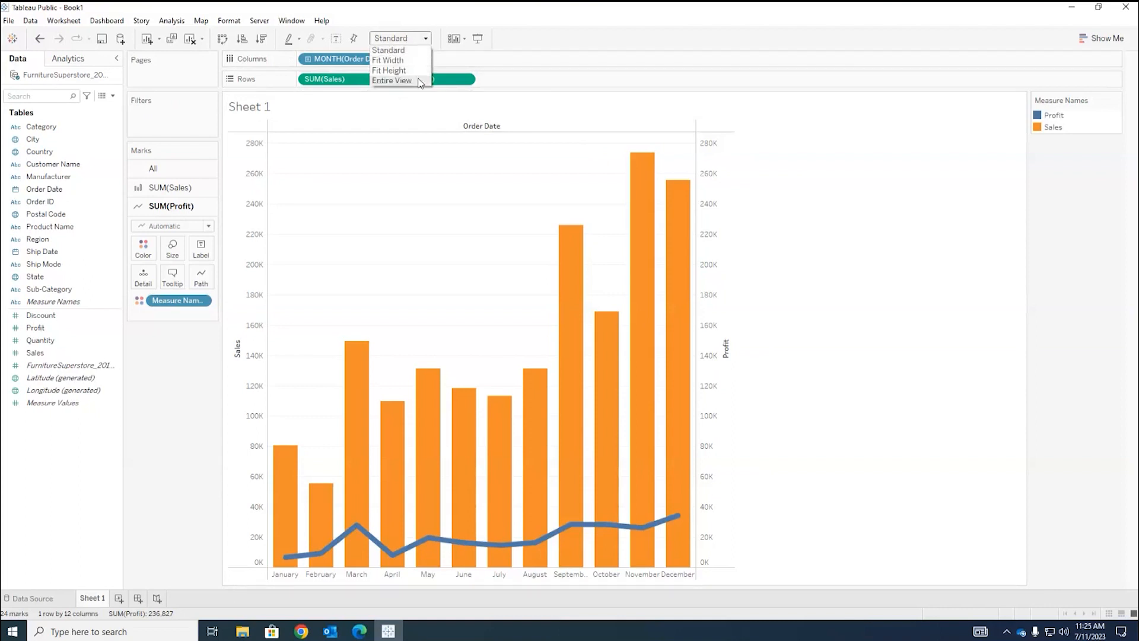
{"action": "left_click", "coordinate": [425, 80]}
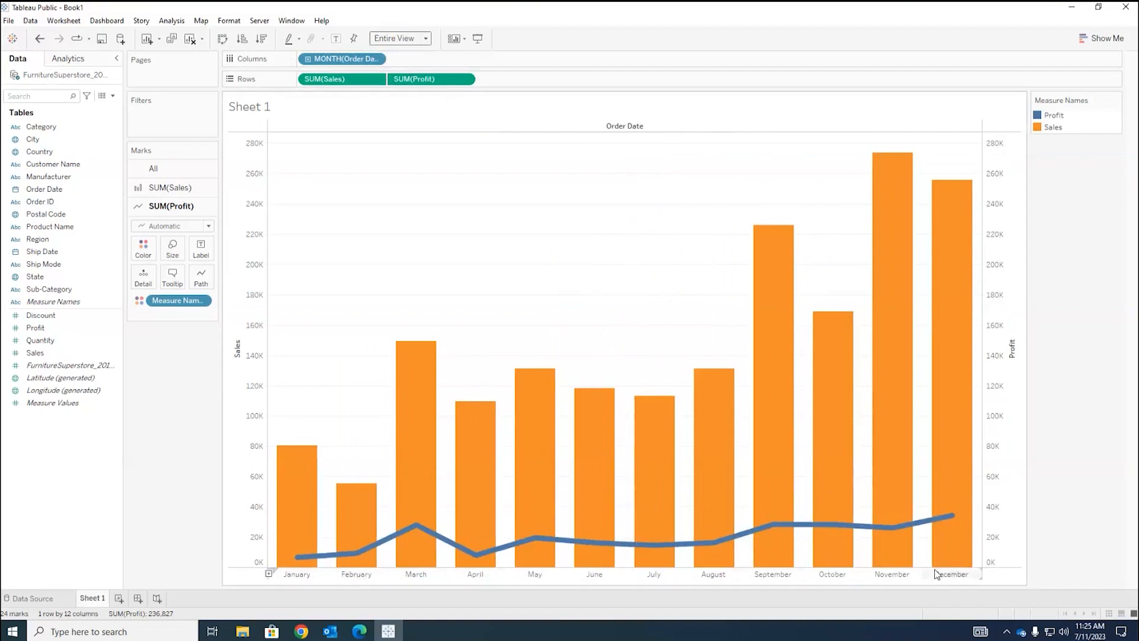
{"action": "mouse_move", "coordinate": [858, 456]}
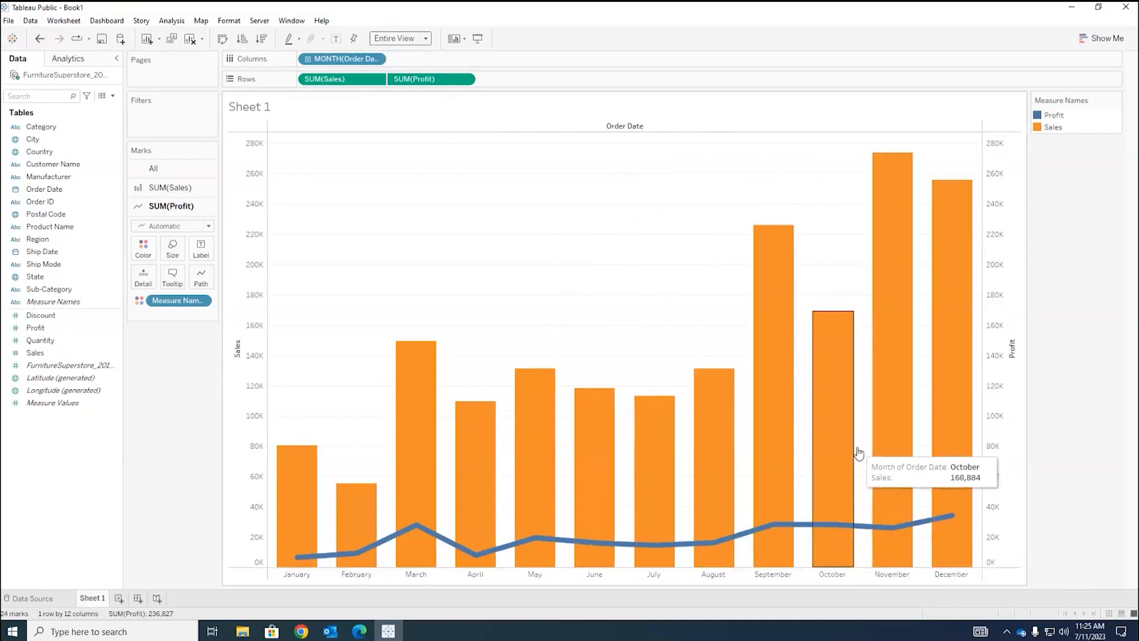
{"action": "mouse_move", "coordinate": [772, 354]}
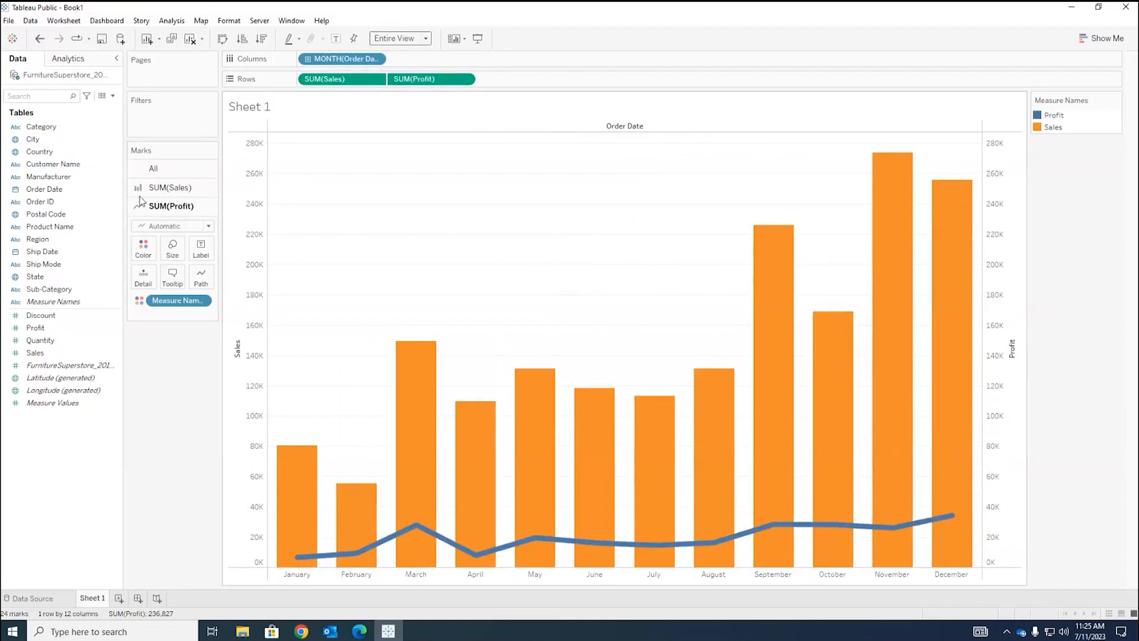
Add a Region filter with all regions selected and show its filter control beside the chart
{"action": "left_click", "coordinate": [38, 240]}
{"action": "left_click", "coordinate": [38, 240]}
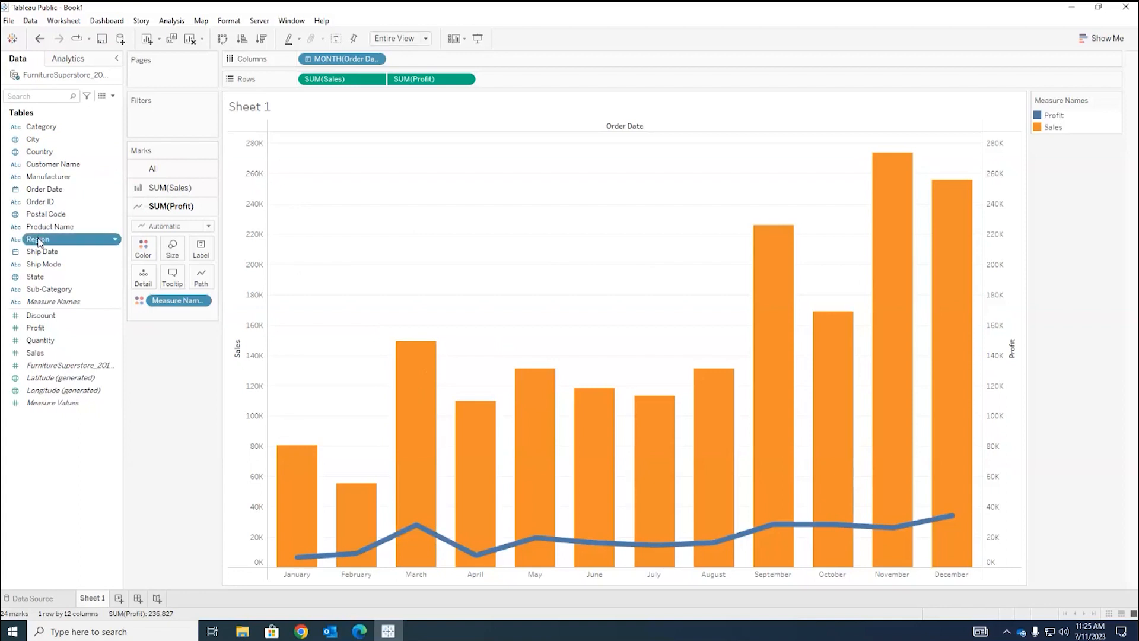
{"action": "left_click_drag", "start_coordinate": [40, 242], "coordinate": [148, 110]}
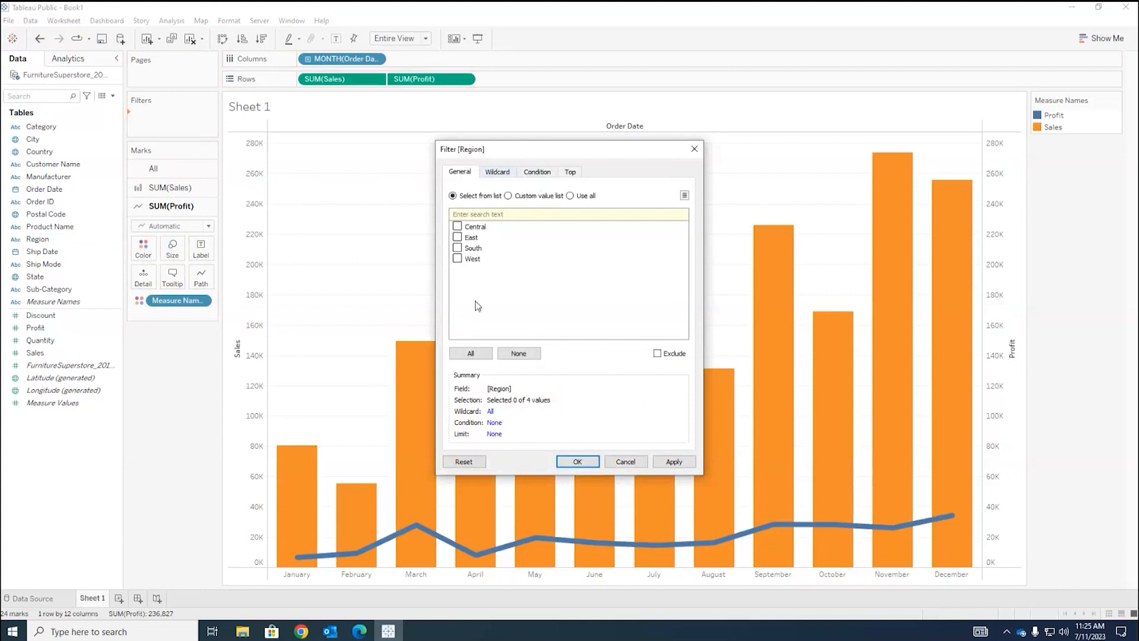
{"action": "left_click", "coordinate": [472, 354]}
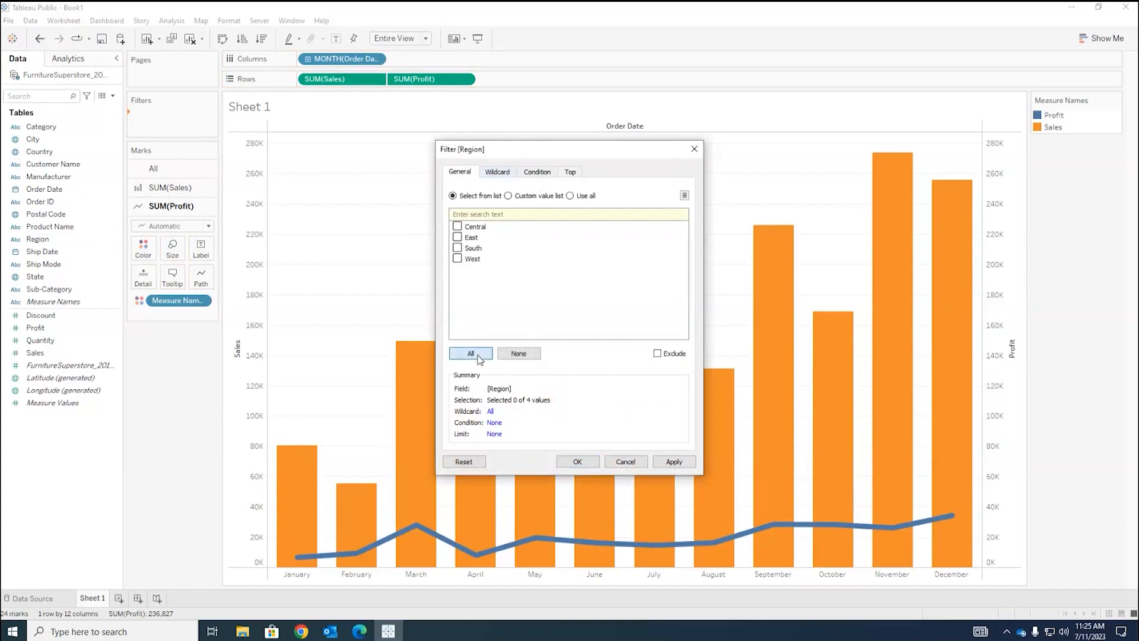
{"action": "left_click", "coordinate": [576, 461]}
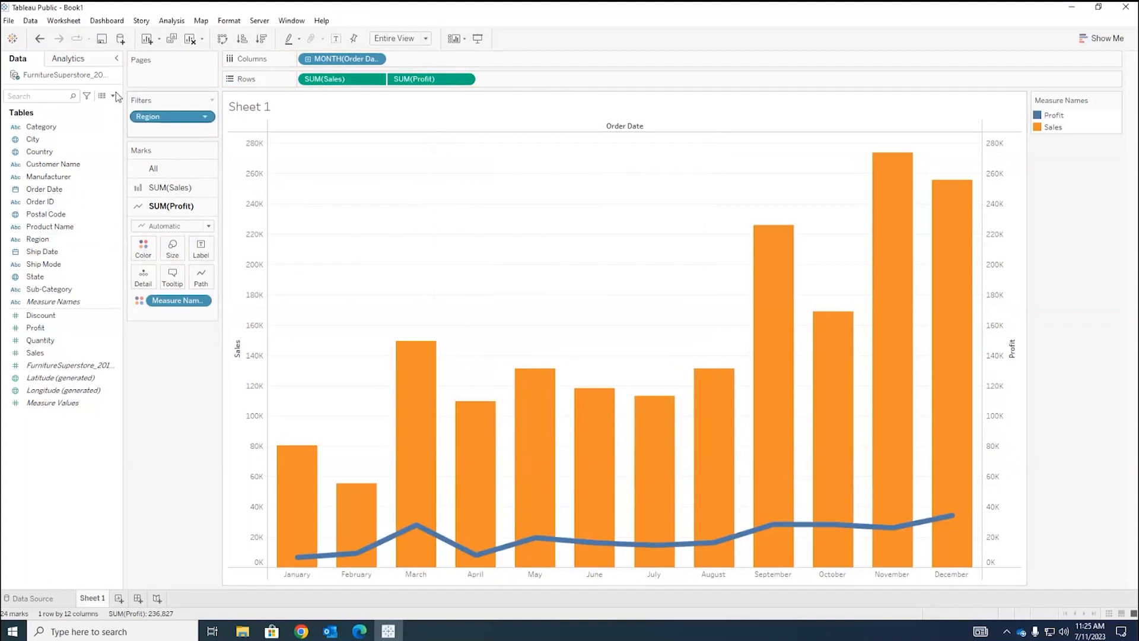
{"action": "left_click", "coordinate": [206, 117]}
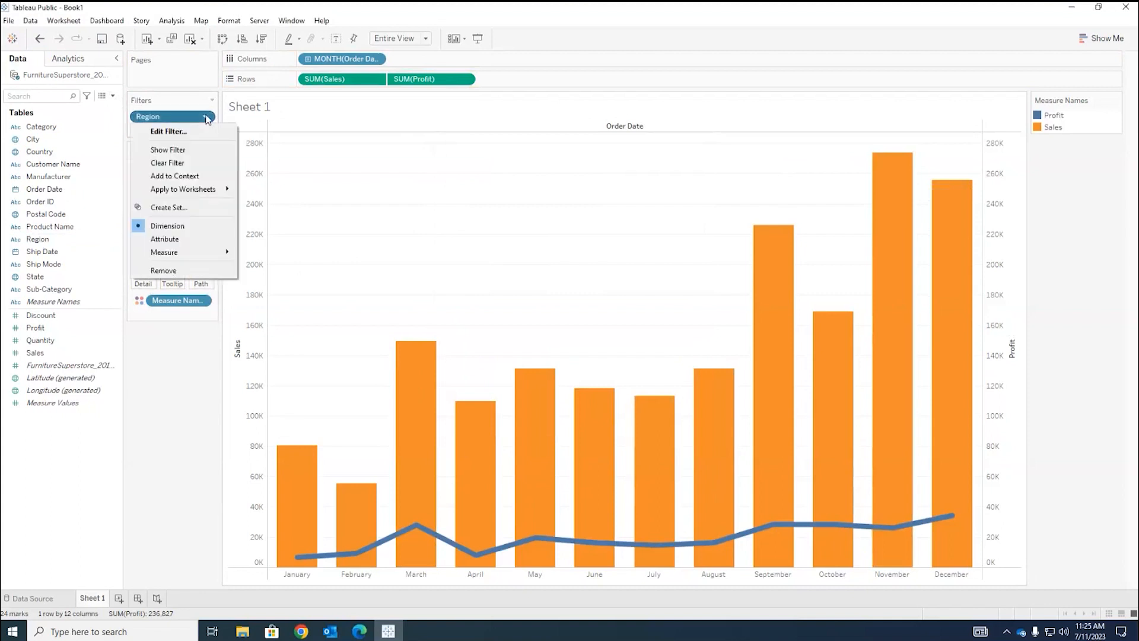
{"action": "left_click", "coordinate": [182, 153]}
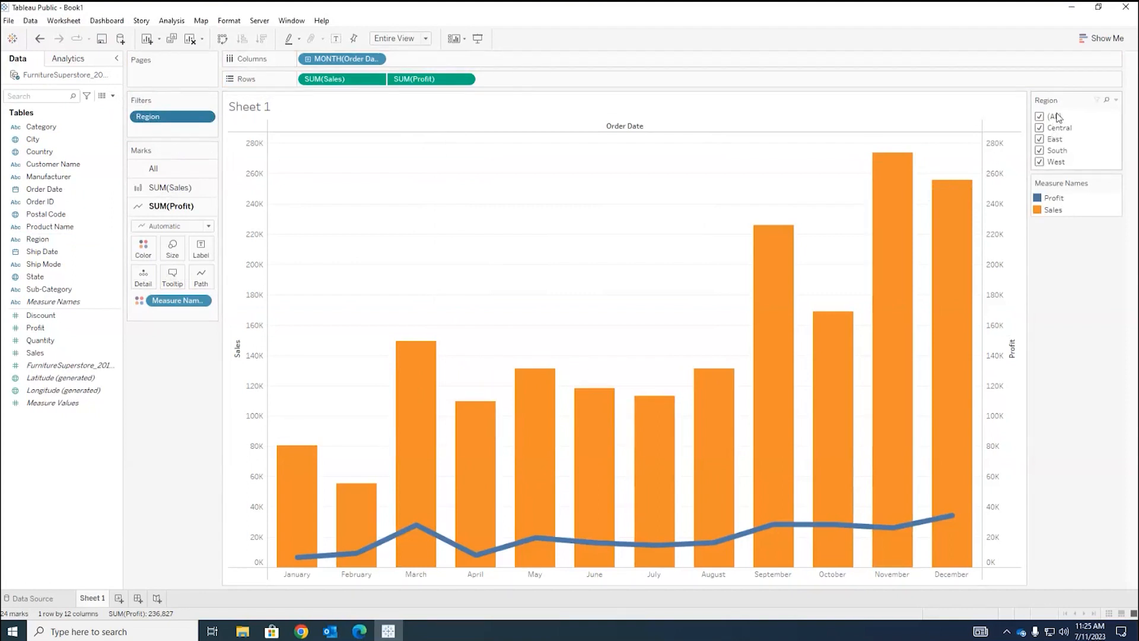
Test the Region filter by clearing Central, East, South and West one by one, and reselect all four regions
{"action": "left_click", "coordinate": [1039, 129]}
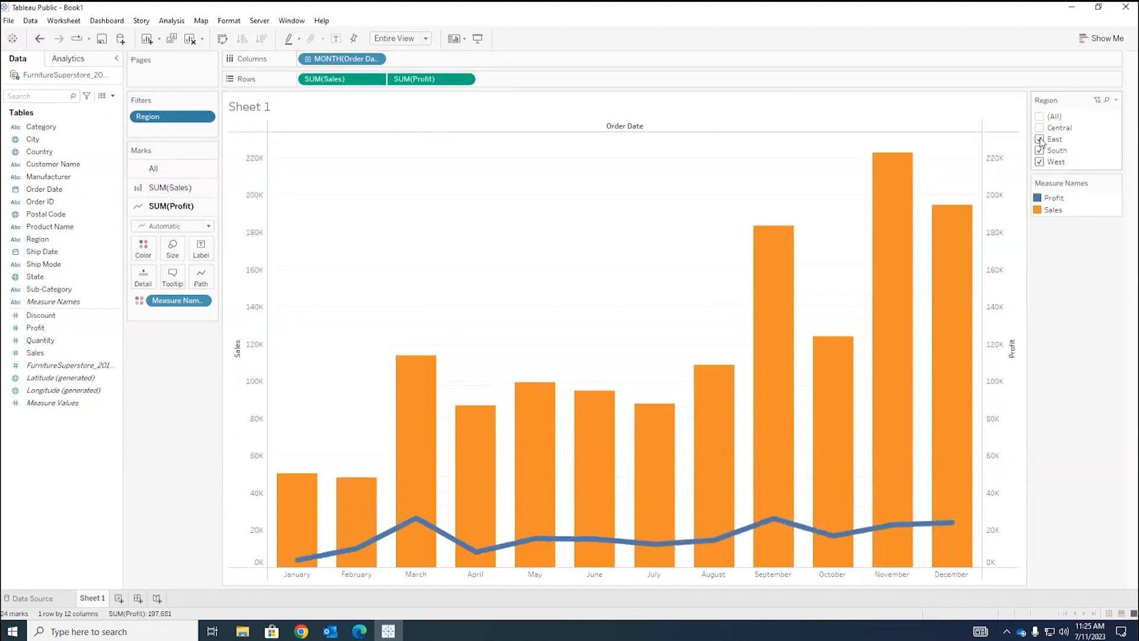
{"action": "left_click", "coordinate": [1039, 139]}
{"action": "left_click", "coordinate": [1039, 150]}
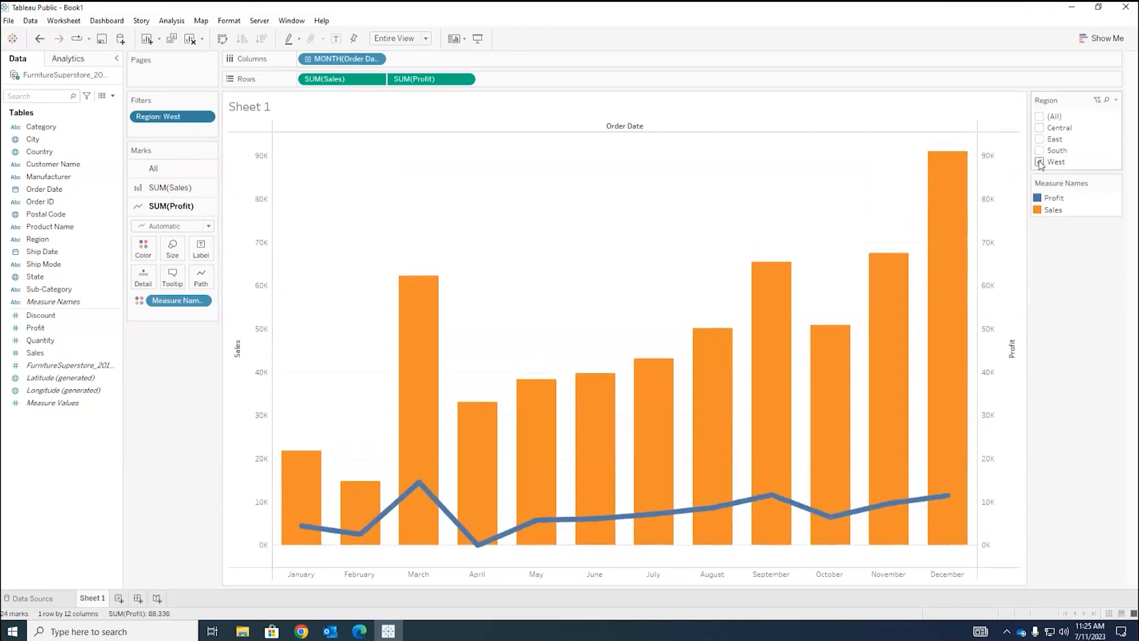
{"action": "left_click", "coordinate": [1039, 161]}
{"action": "left_click", "coordinate": [1039, 161]}
{"action": "left_click", "coordinate": [1039, 150]}
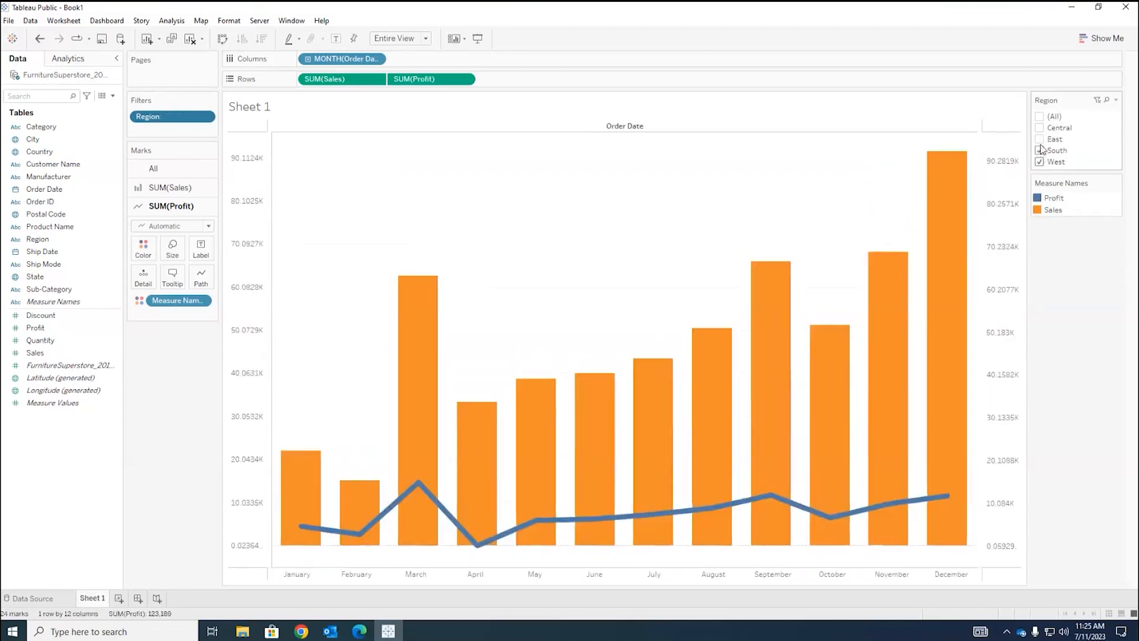
{"action": "left_click", "coordinate": [1039, 138]}
{"action": "left_click", "coordinate": [1039, 128]}
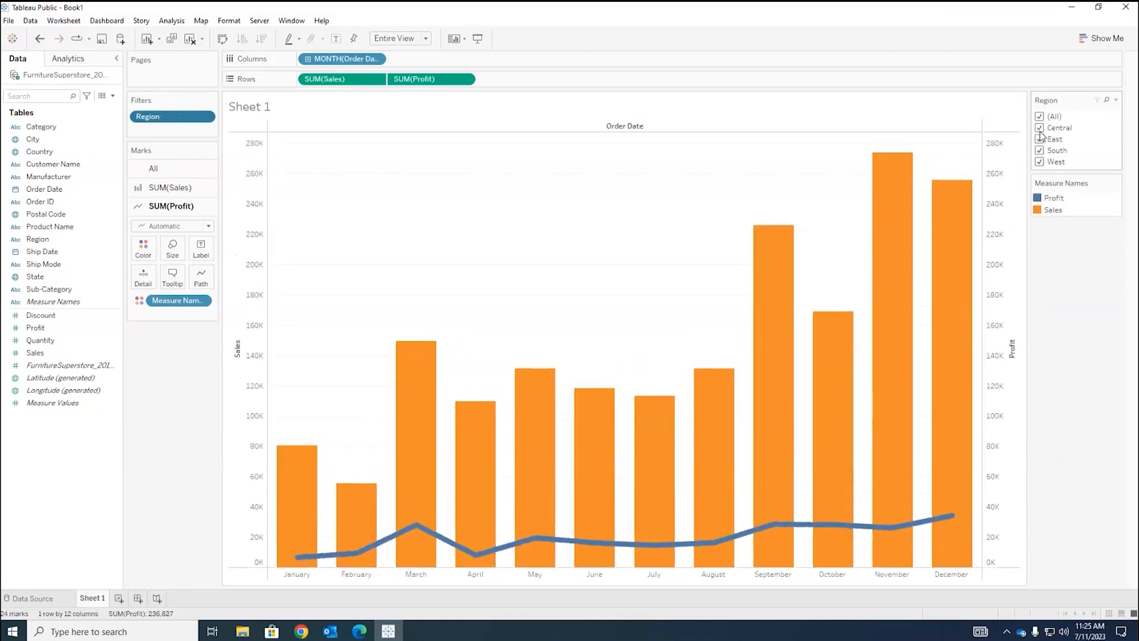
Replace the worksheet's default title text with "Combo Chart"
{"action": "double_click", "coordinate": [353, 114]}
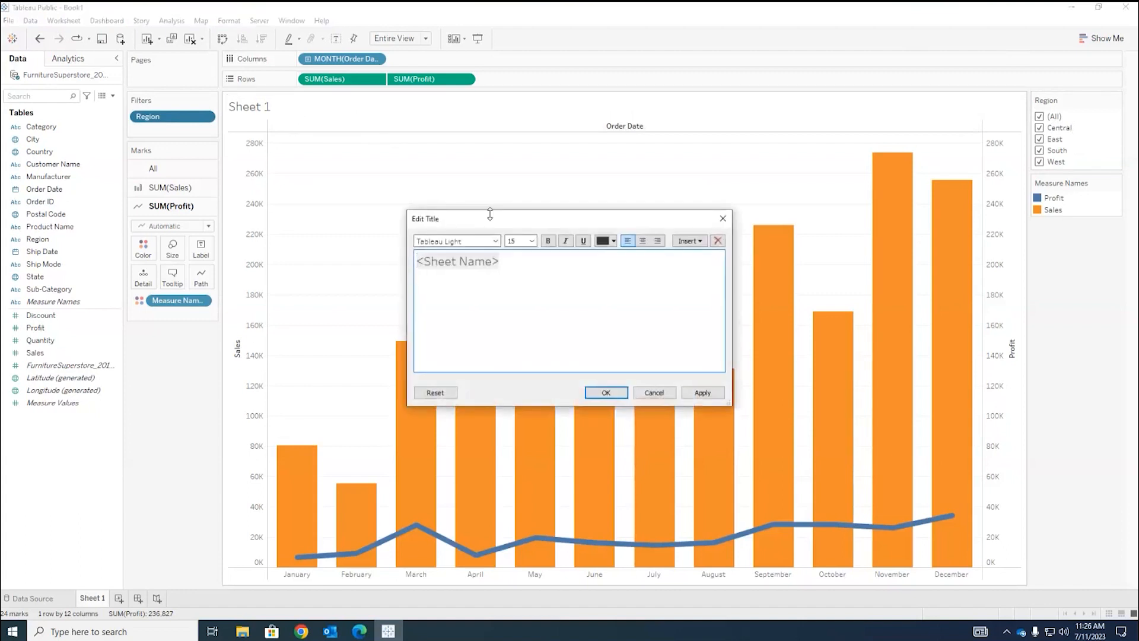
{"action": "type", "text": "Combo "}
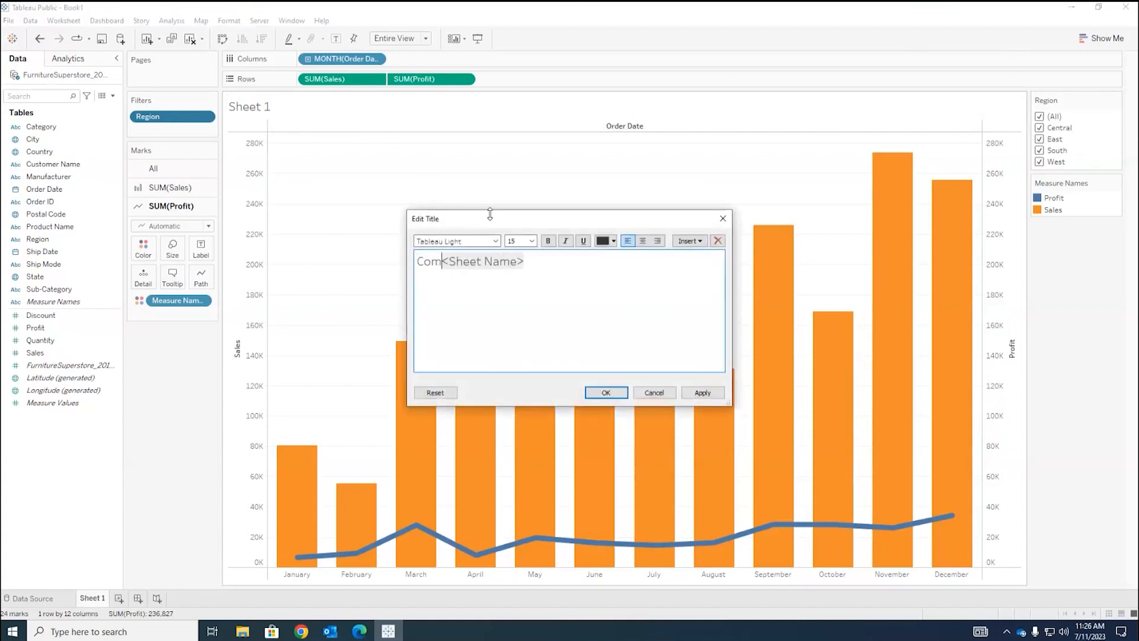
{"action": "type", "text": "Char"}
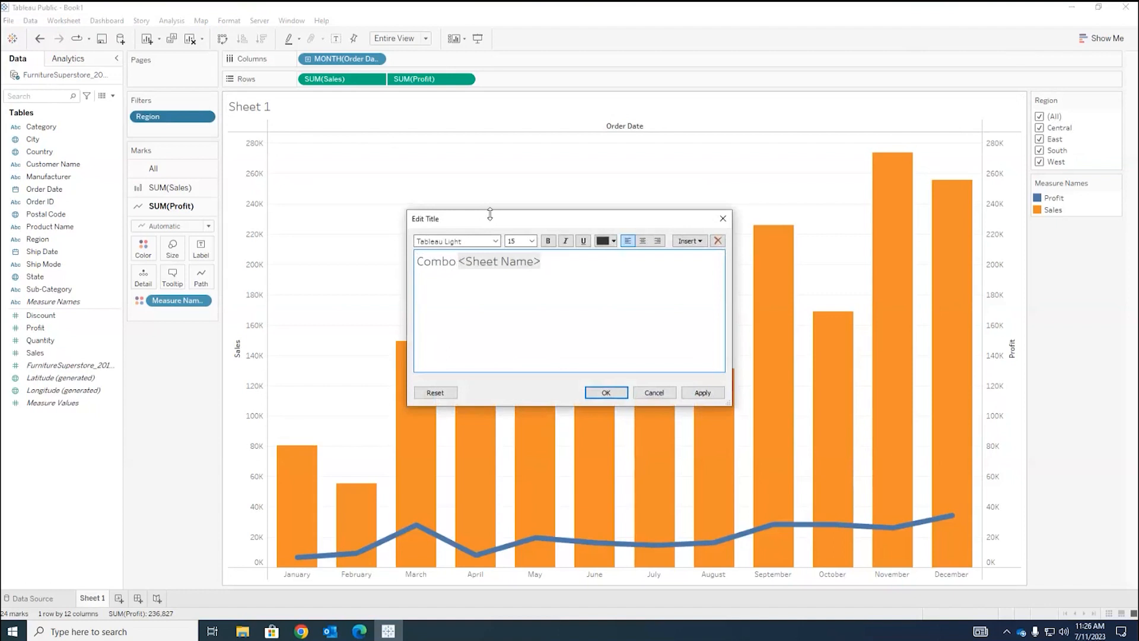
{"action": "type", "text": "t"}
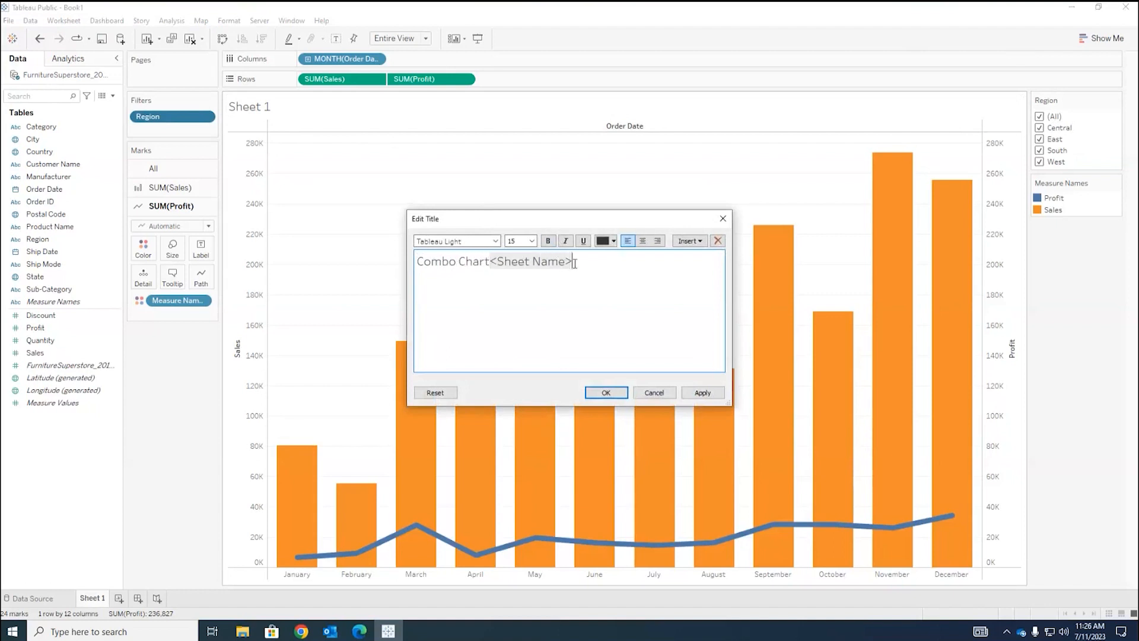
{"action": "left_click_drag", "start_coordinate": [572, 261], "coordinate": [490, 261]}
{"action": "key", "text": "BackSpace"}
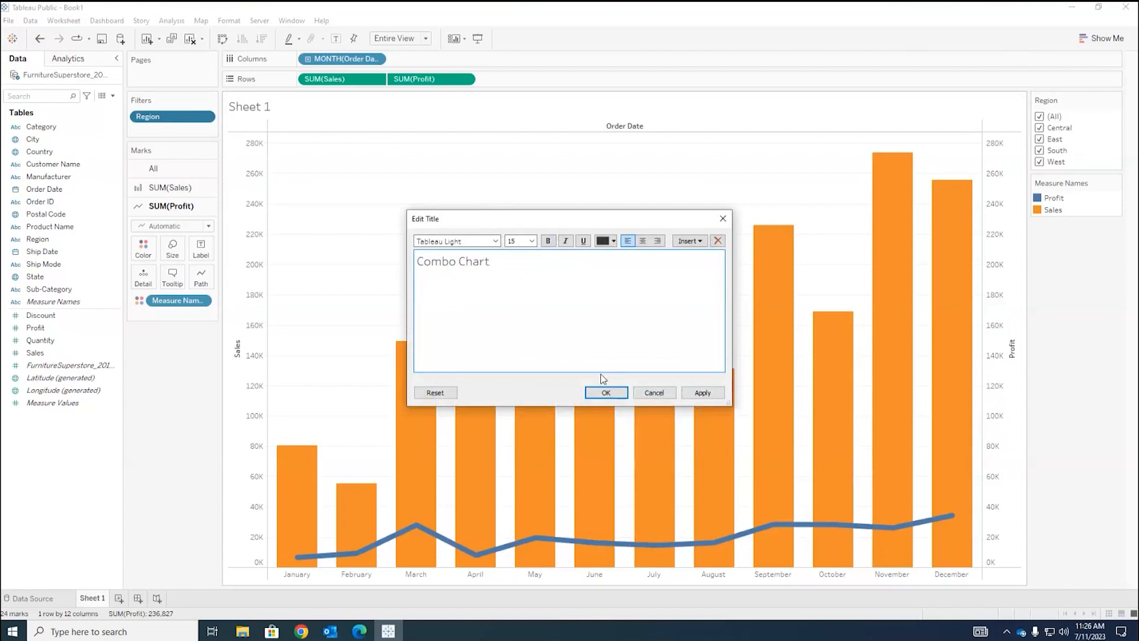
{"action": "left_click", "coordinate": [697, 394]}
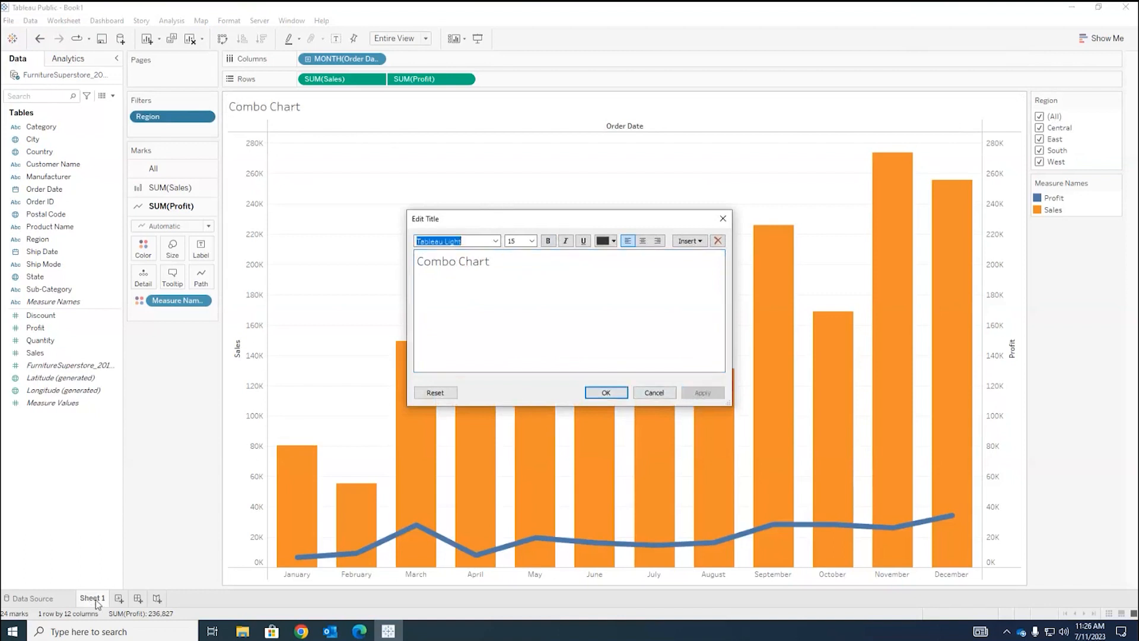
{"action": "left_click", "coordinate": [605, 393]}
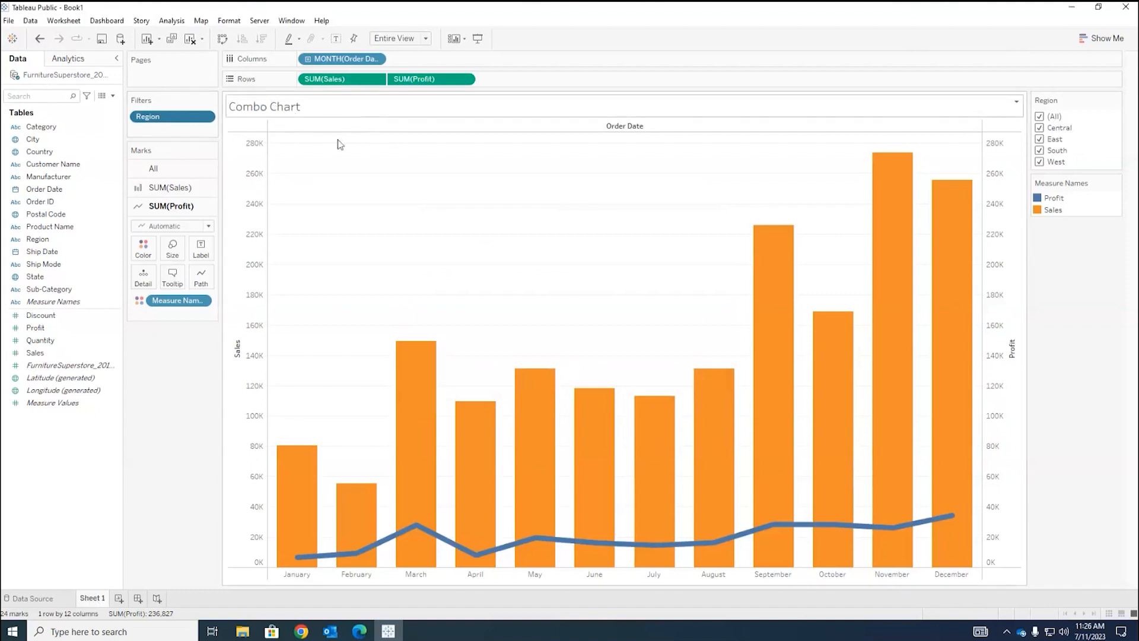
Rename the Sheet 1 worksheet as "Combo Chart"
{"action": "right_click", "coordinate": [99, 600]}
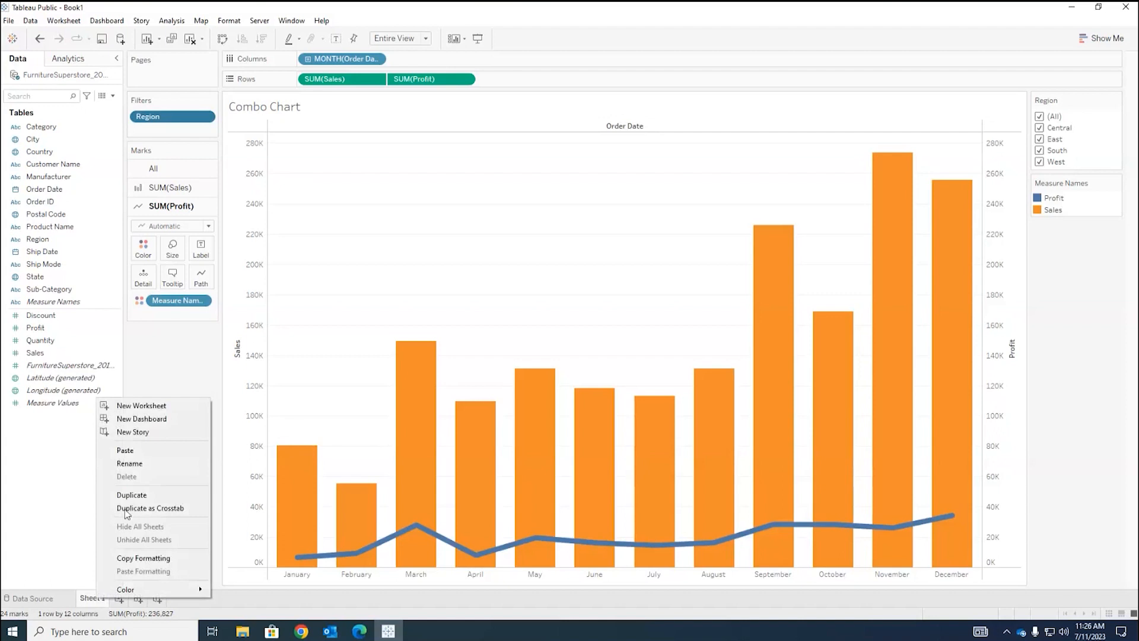
{"action": "left_click", "coordinate": [145, 463]}
{"action": "type", "text": "Combo Chart"}
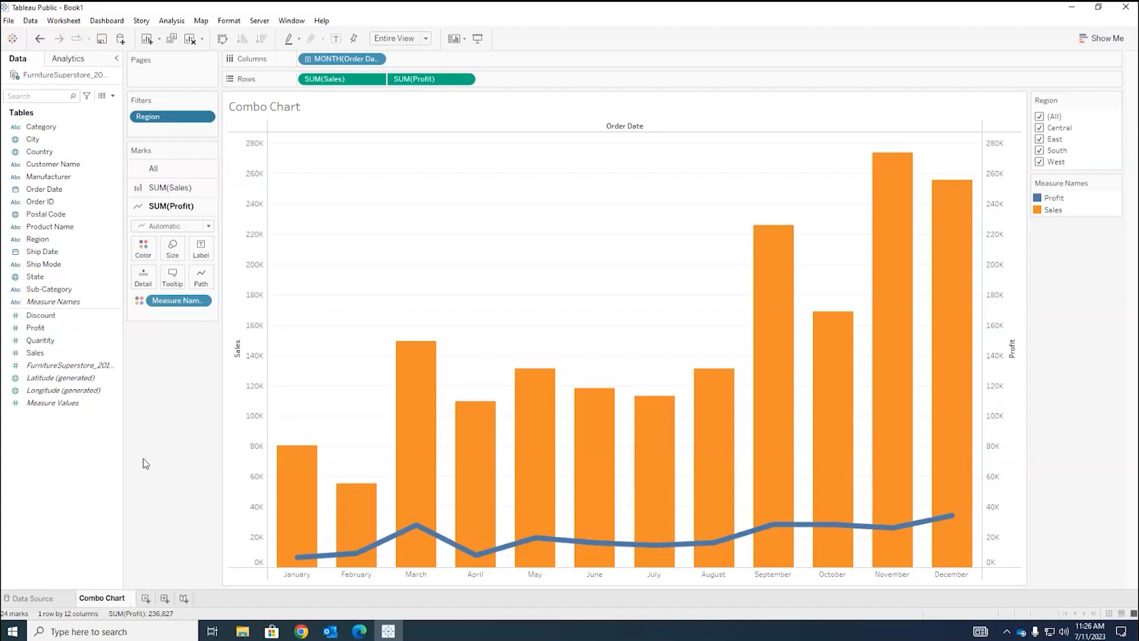
{"action": "key", "text": "Return"}
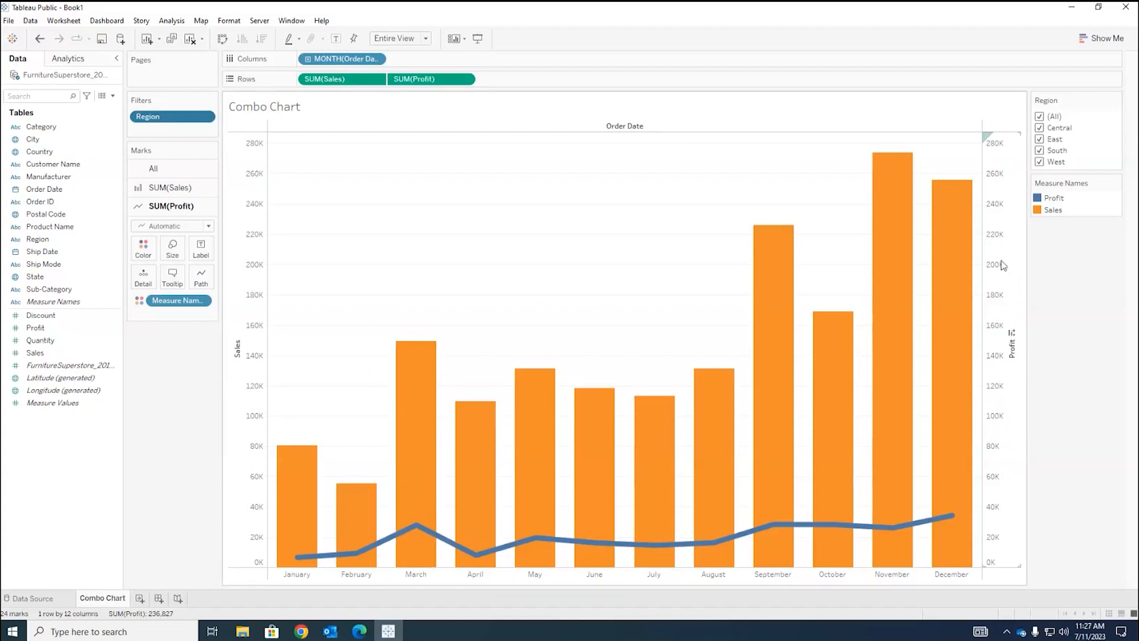
Create a new worksheet and plot Sales on Columns against Profit on Rows as a scatter plot
{"action": "key", "text": "ctrl+m"}
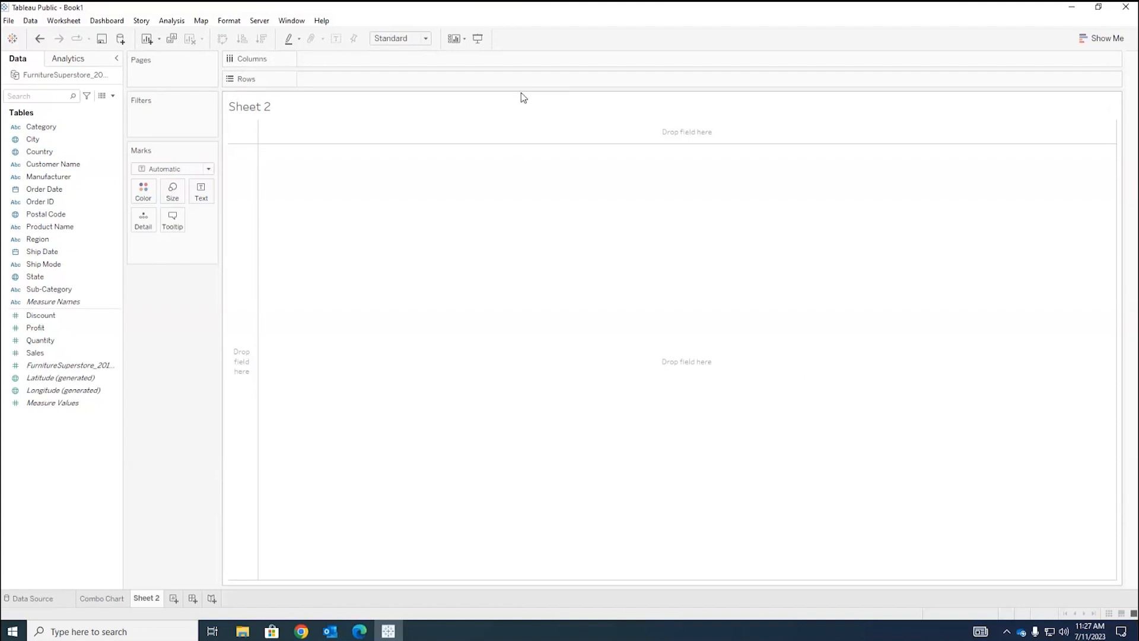
{"action": "left_click", "coordinate": [71, 353]}
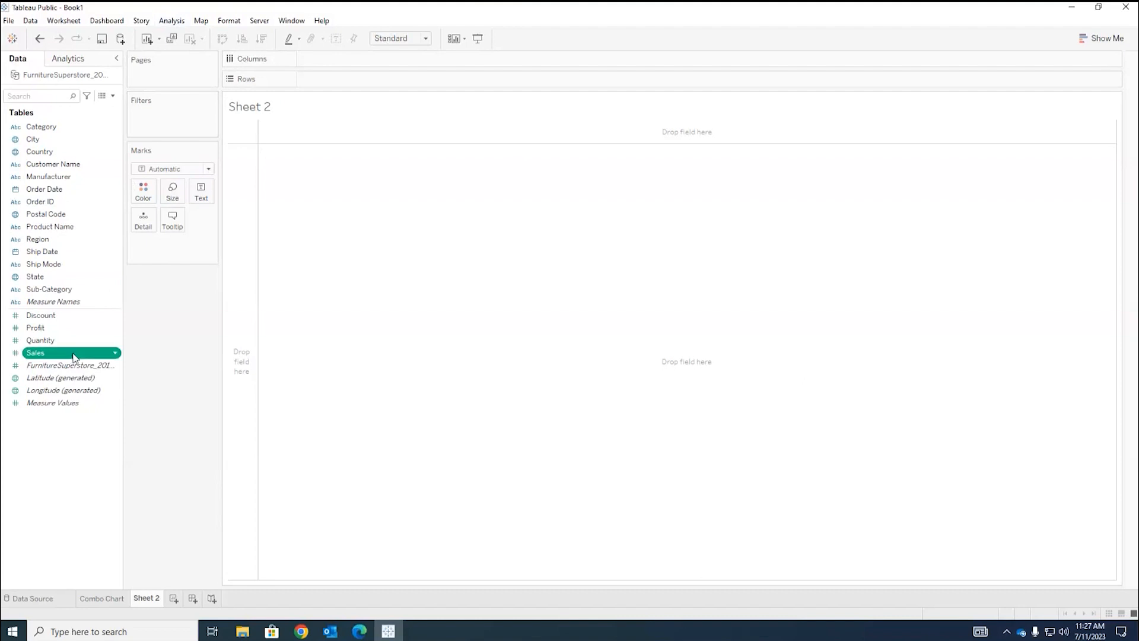
{"action": "left_click_drag", "start_coordinate": [74, 357], "coordinate": [371, 59]}
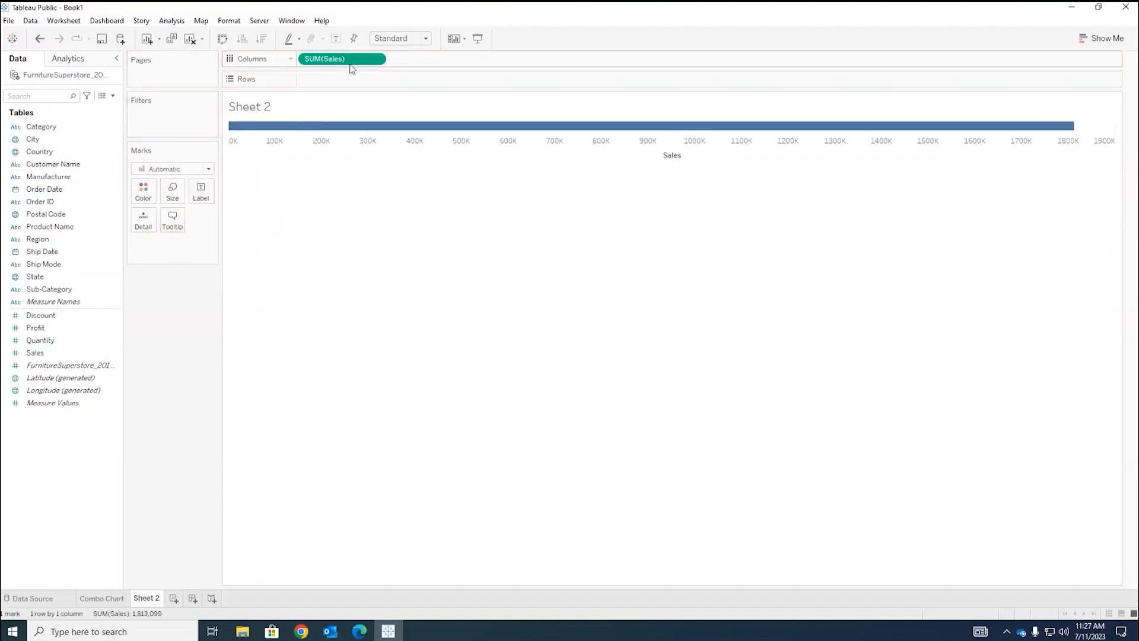
{"action": "left_click", "coordinate": [47, 331]}
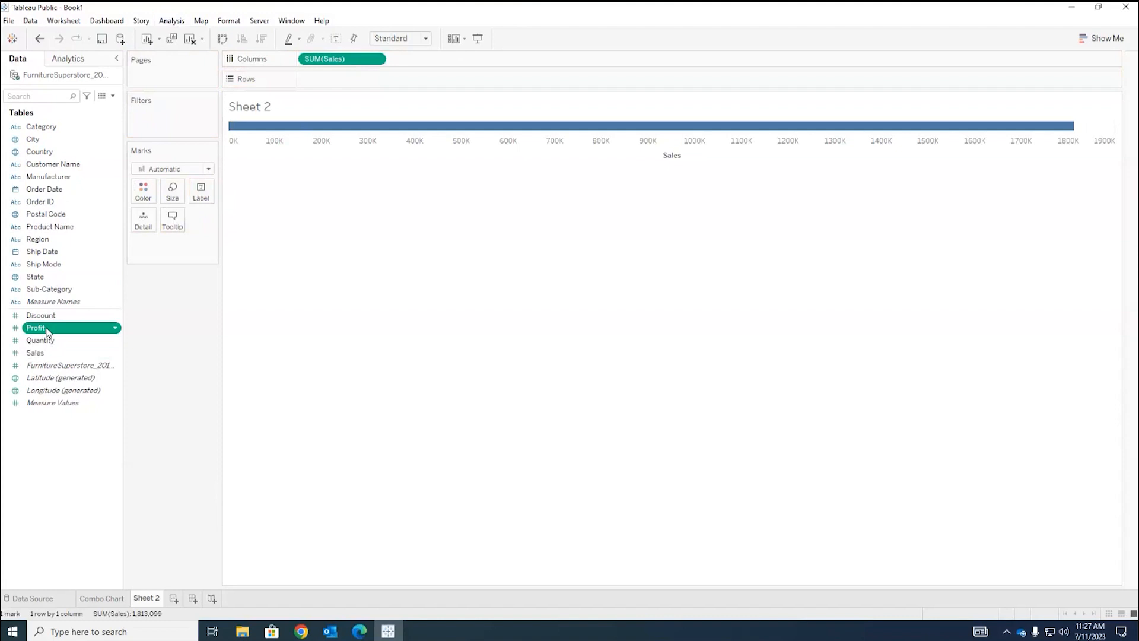
{"action": "left_click_drag", "start_coordinate": [47, 332], "coordinate": [323, 83]}
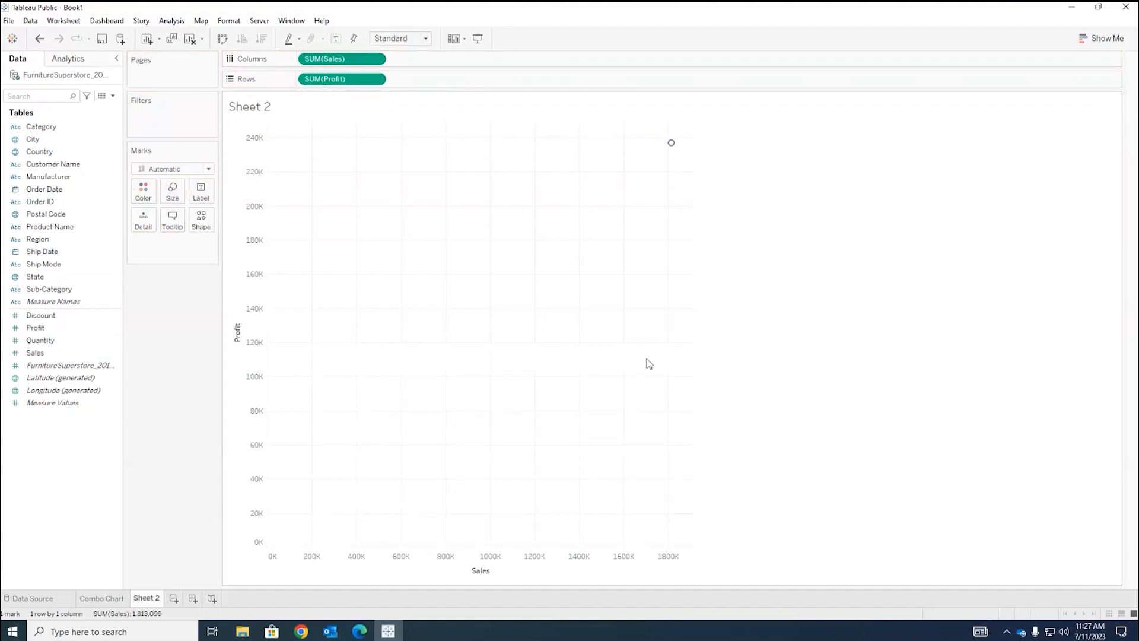
Examine the scatter plot's single mark and the chart types suggested for Sales and Profit
{"action": "mouse_move", "coordinate": [670, 150]}
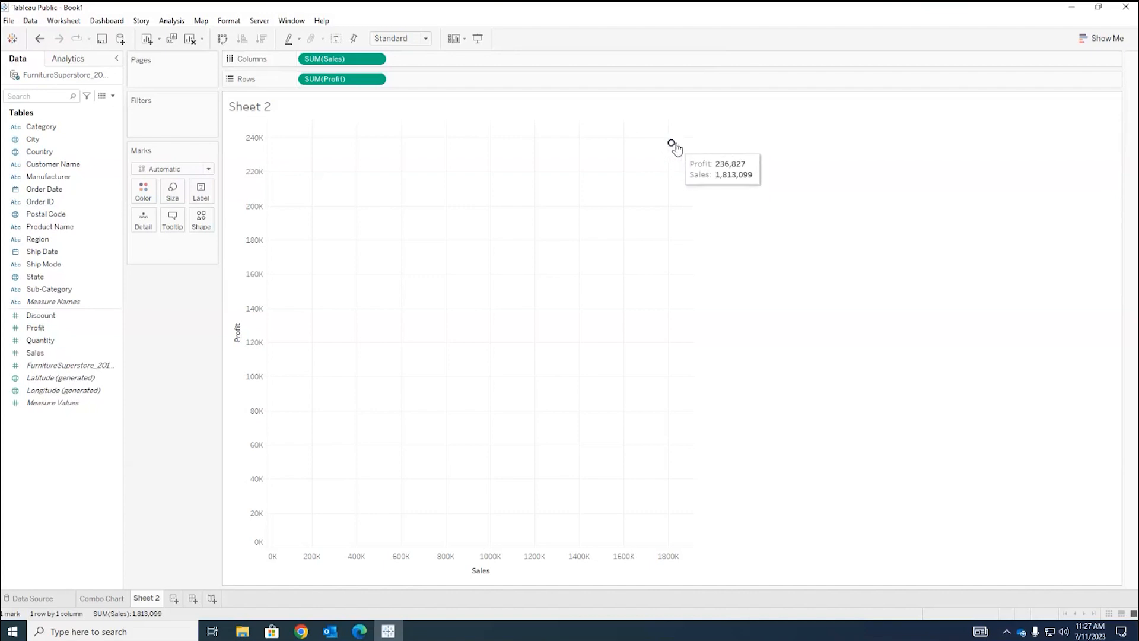
{"action": "left_click", "coordinate": [1101, 38]}
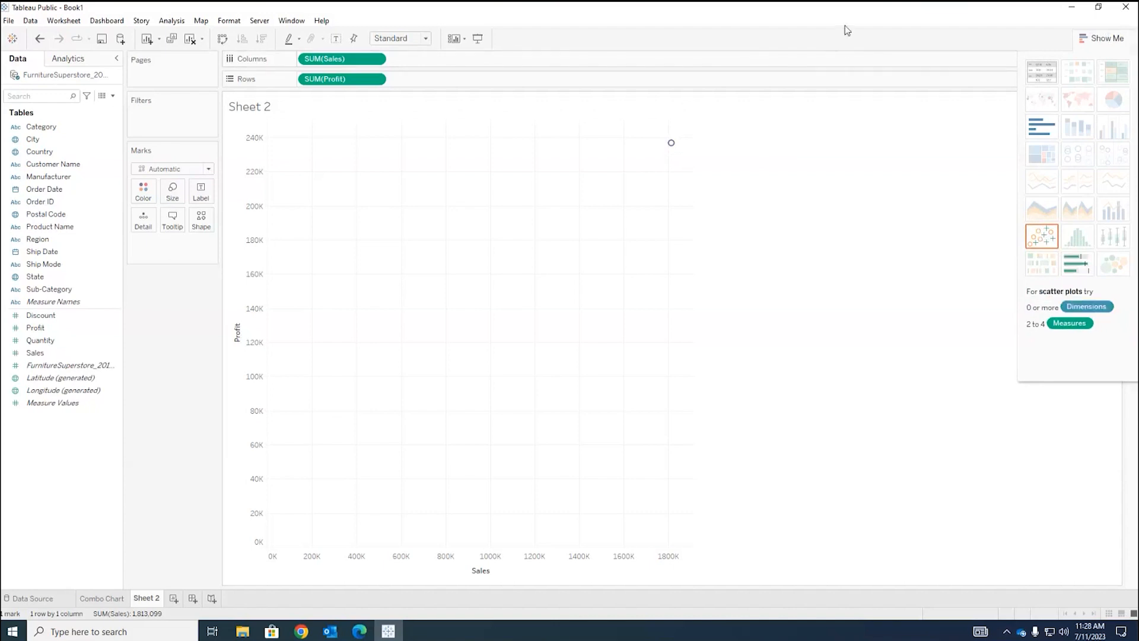
{"action": "left_click", "coordinate": [1098, 39]}
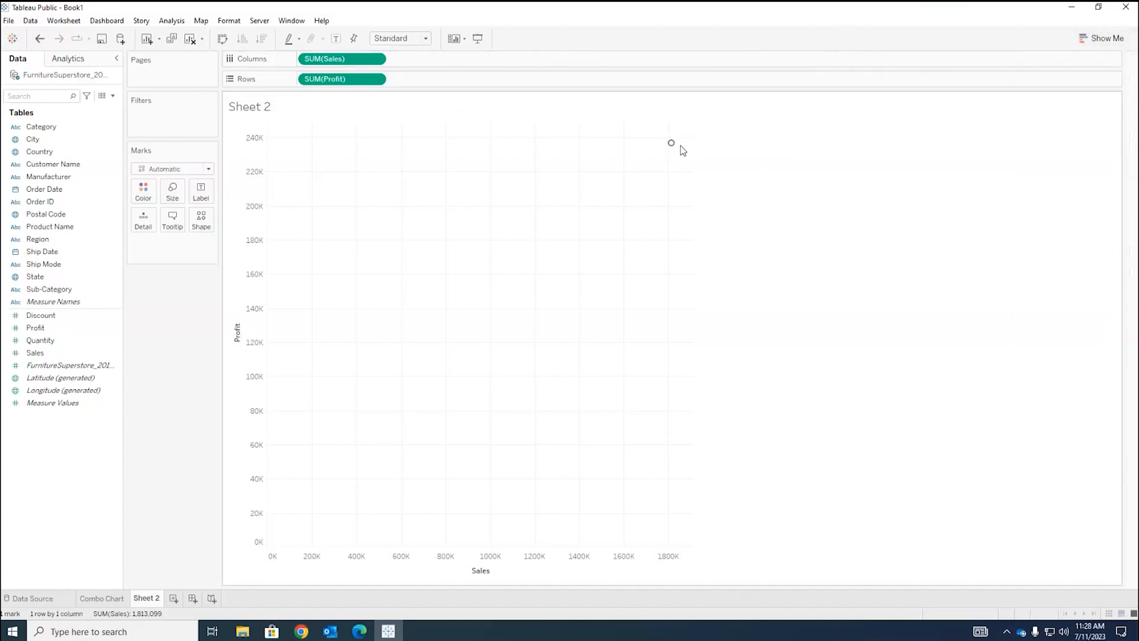
{"action": "mouse_move", "coordinate": [668, 145]}
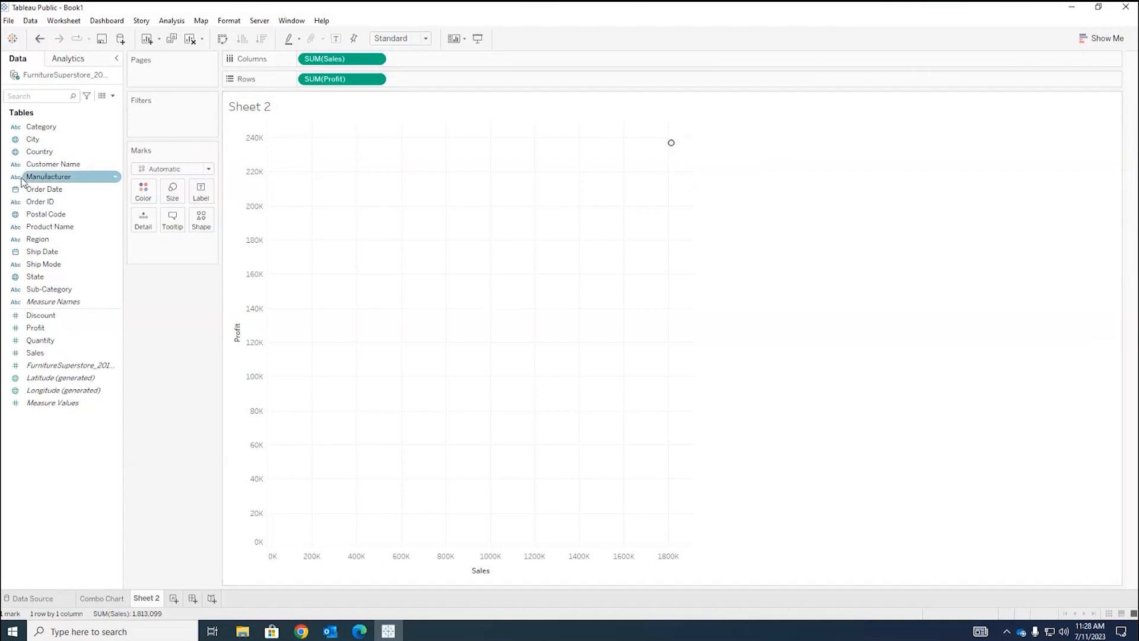
Color the scatter plot's marks by Category and examine the resulting points
{"action": "left_click", "coordinate": [49, 226]}
{"action": "left_click", "coordinate": [52, 164]}
{"action": "left_click_drag", "start_coordinate": [40, 126], "coordinate": [143, 189]}
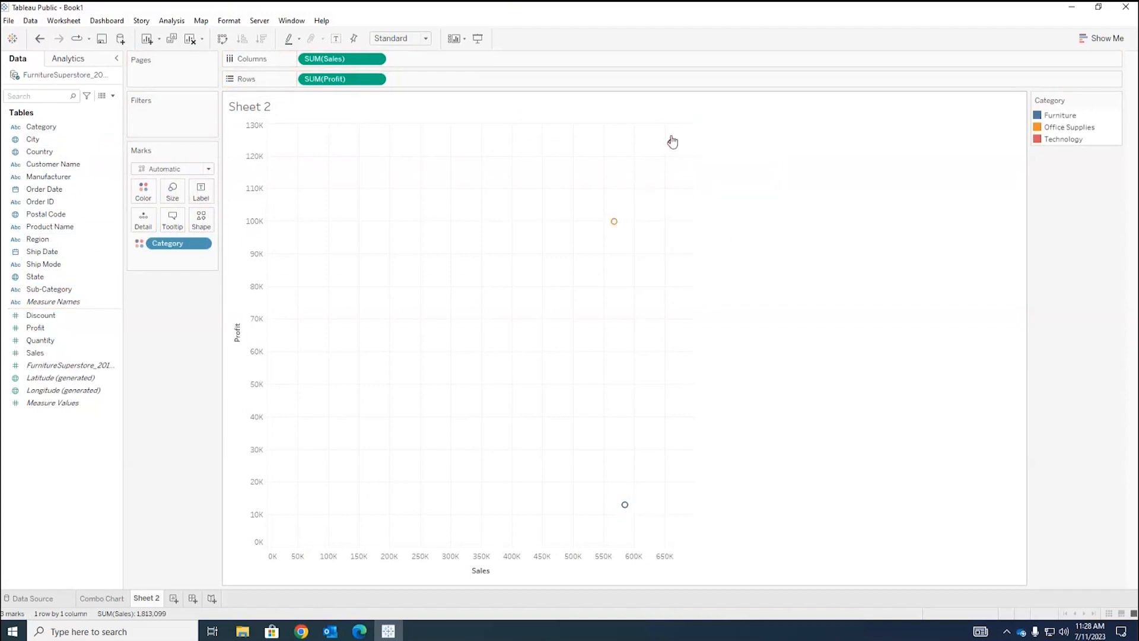
{"action": "mouse_move", "coordinate": [627, 513]}
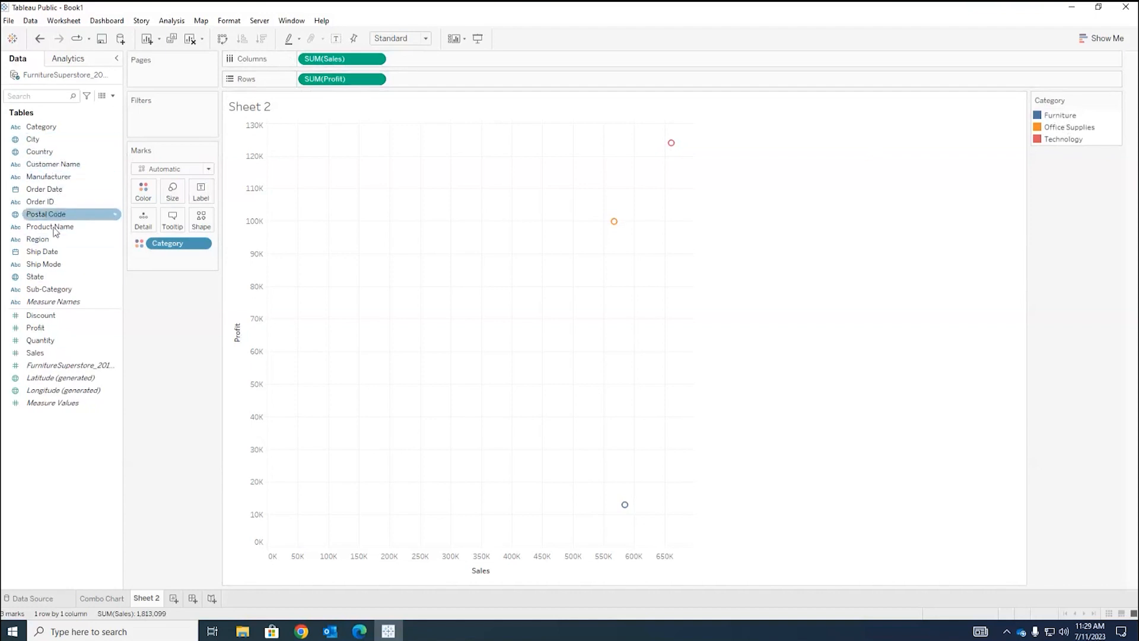
Add Region to the marks' Detail and examine the Furniture points for each region
{"action": "left_click", "coordinate": [37, 241]}
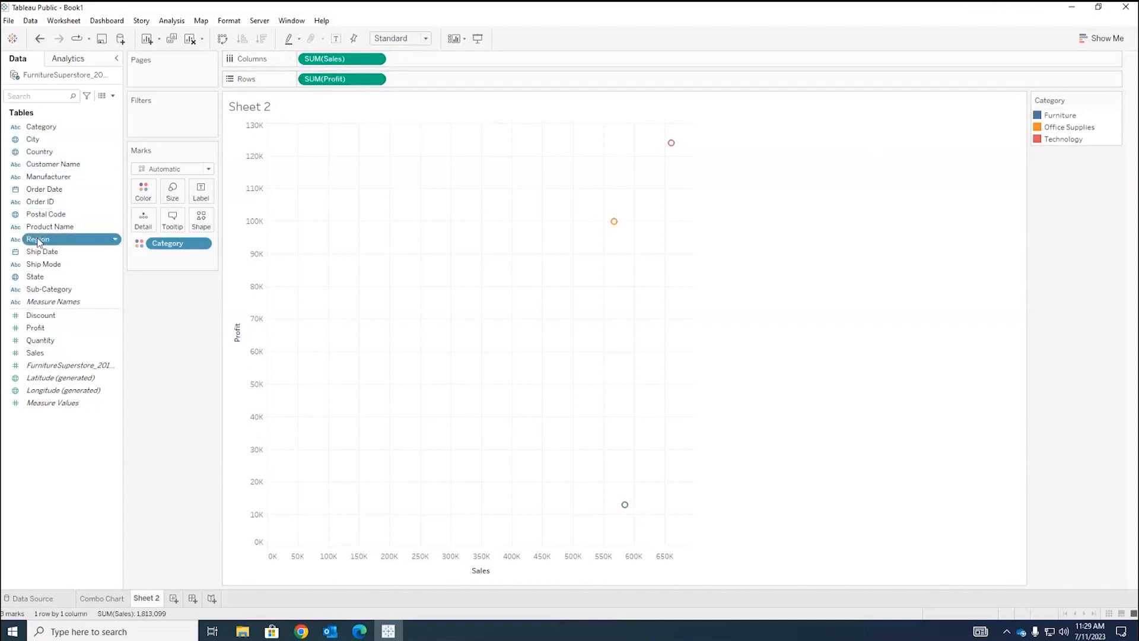
{"action": "left_click_drag", "start_coordinate": [37, 241], "coordinate": [143, 223]}
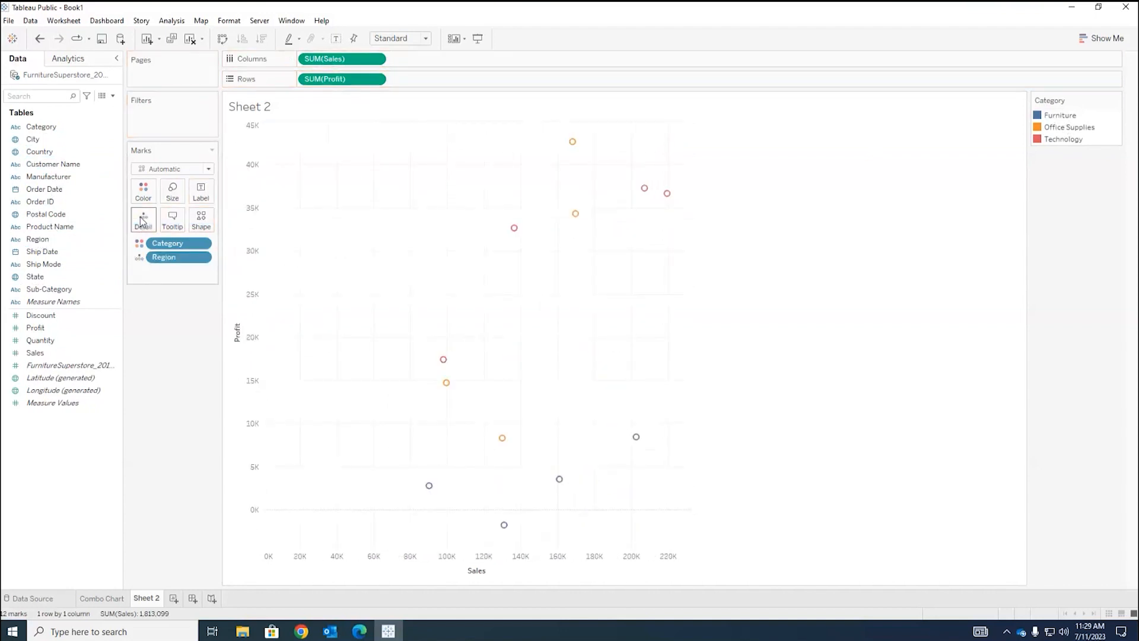
{"action": "mouse_move", "coordinate": [504, 530]}
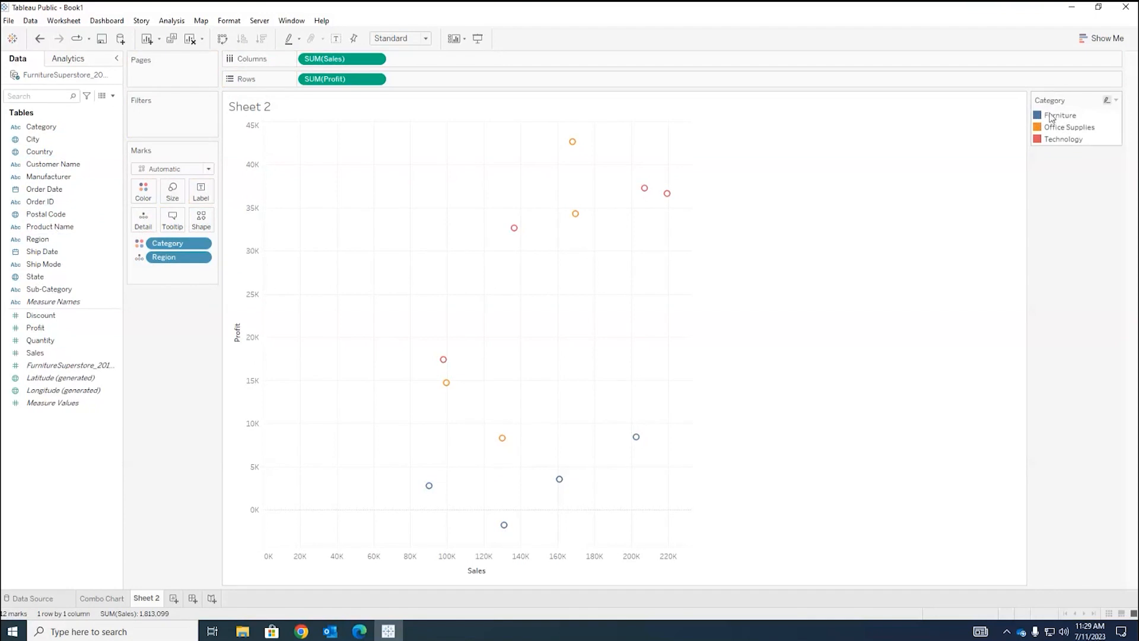
{"action": "mouse_move", "coordinate": [429, 488]}
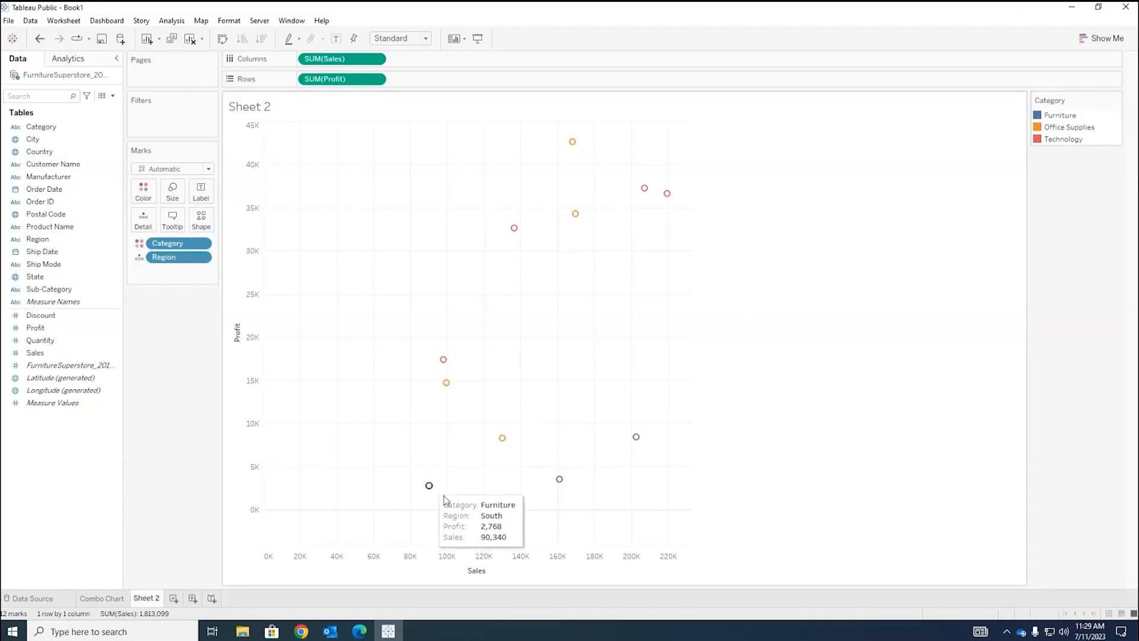
{"action": "mouse_move", "coordinate": [559, 480]}
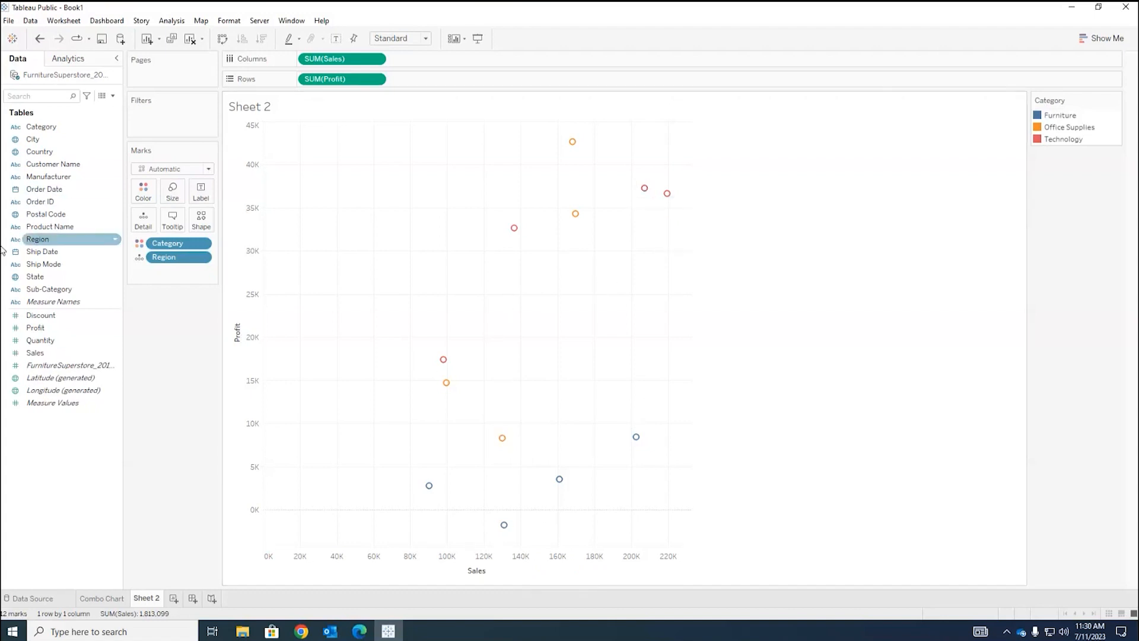
Add a trend line for each category to the scatter plot and inspect the Furniture line and points
{"action": "left_click", "coordinate": [74, 59]}
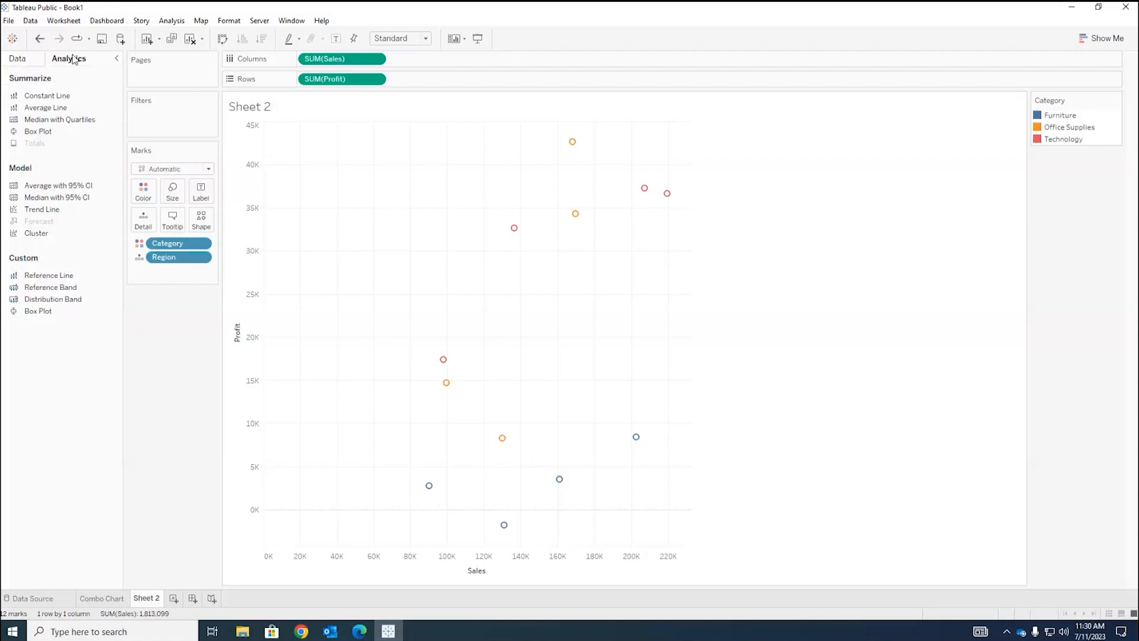
{"action": "left_click", "coordinate": [21, 59]}
{"action": "left_click", "coordinate": [77, 59]}
{"action": "left_click", "coordinate": [18, 60]}
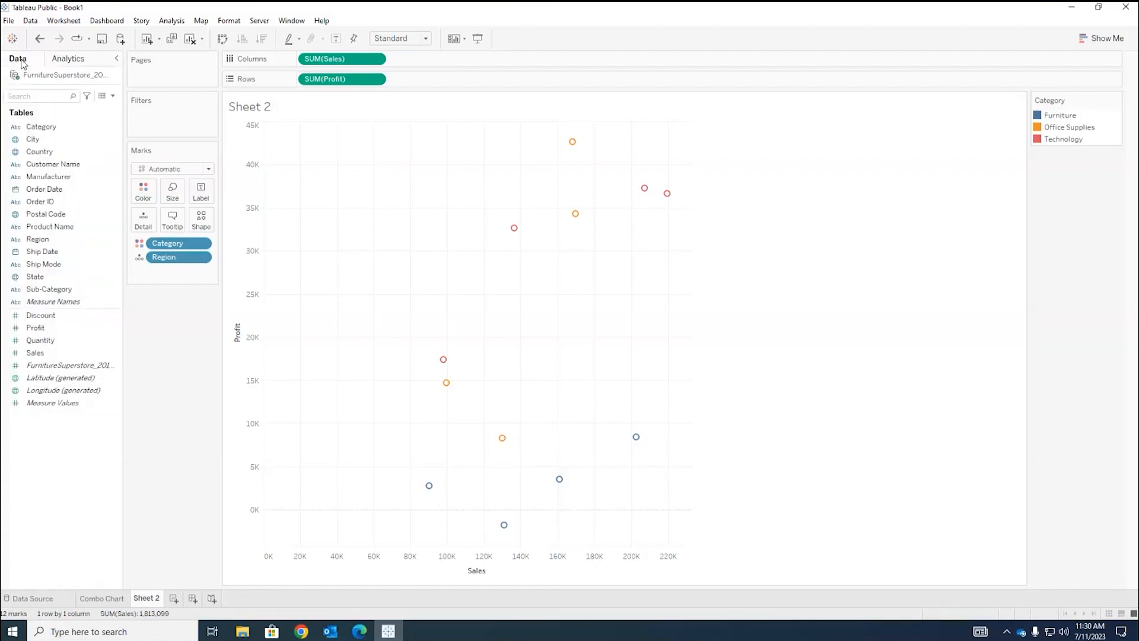
{"action": "left_click", "coordinate": [72, 61]}
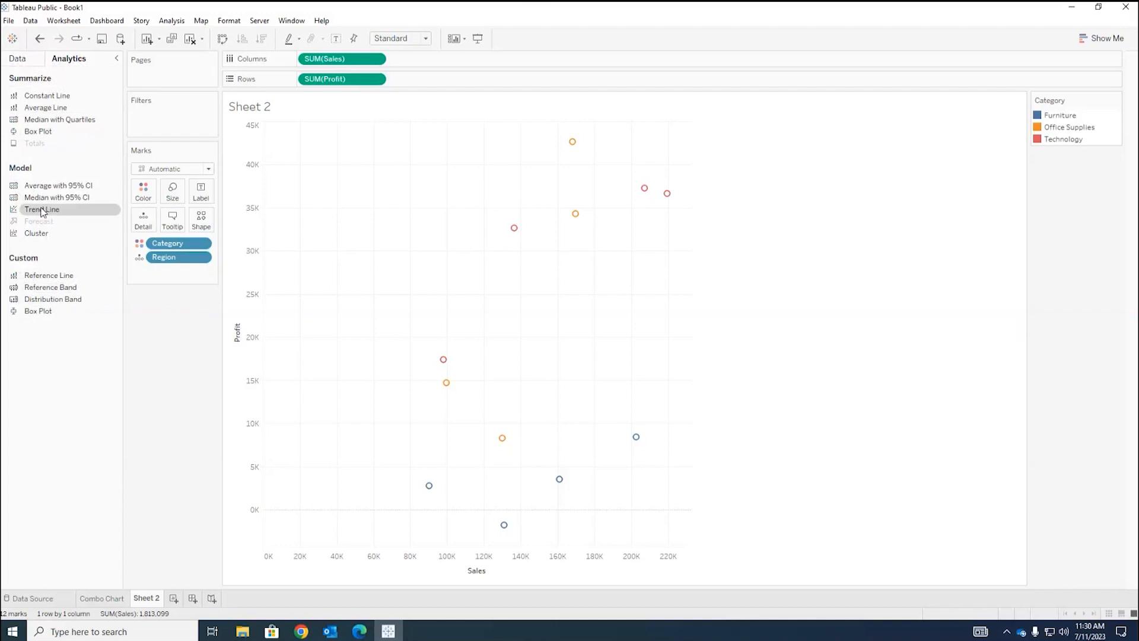
{"action": "left_click_drag", "start_coordinate": [45, 211], "coordinate": [334, 141]}
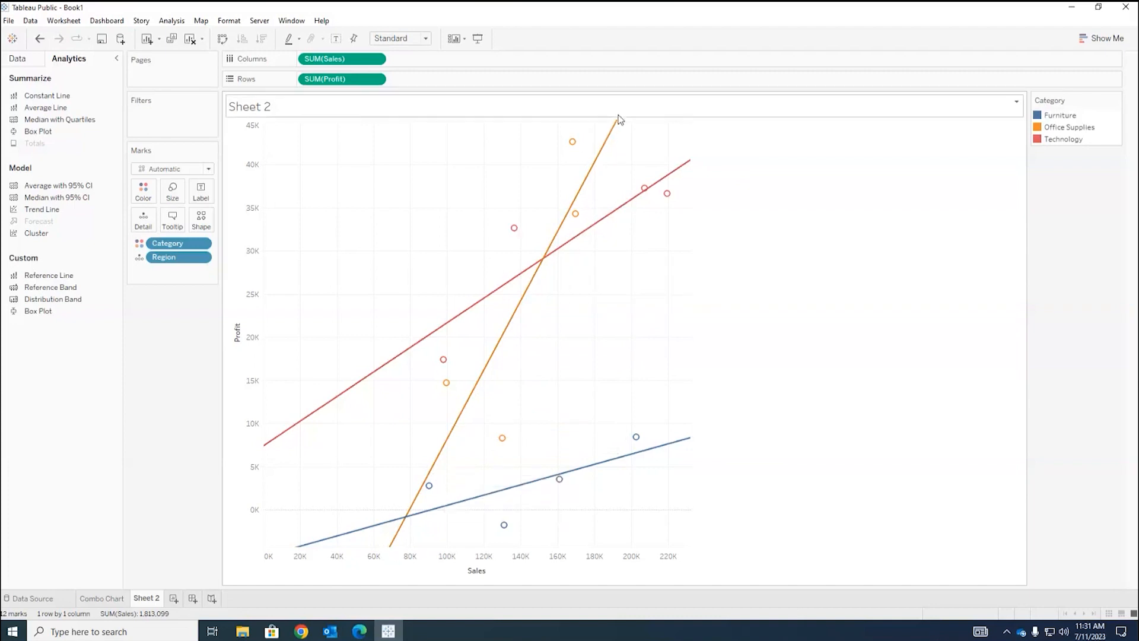
{"action": "mouse_move", "coordinate": [505, 493]}
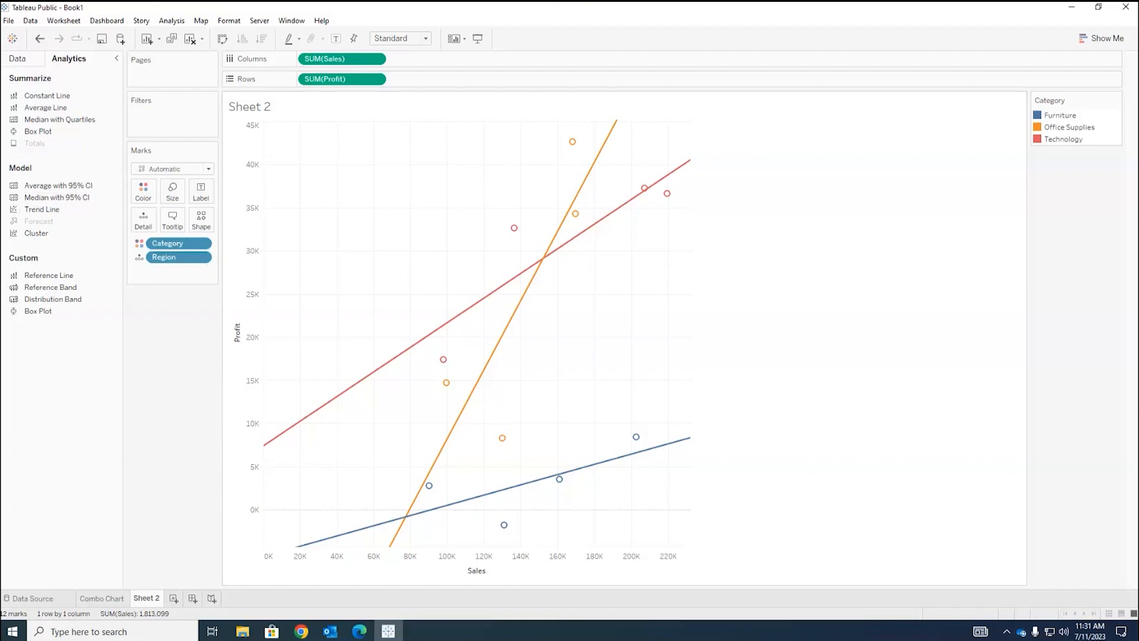
{"action": "mouse_move", "coordinate": [635, 439]}
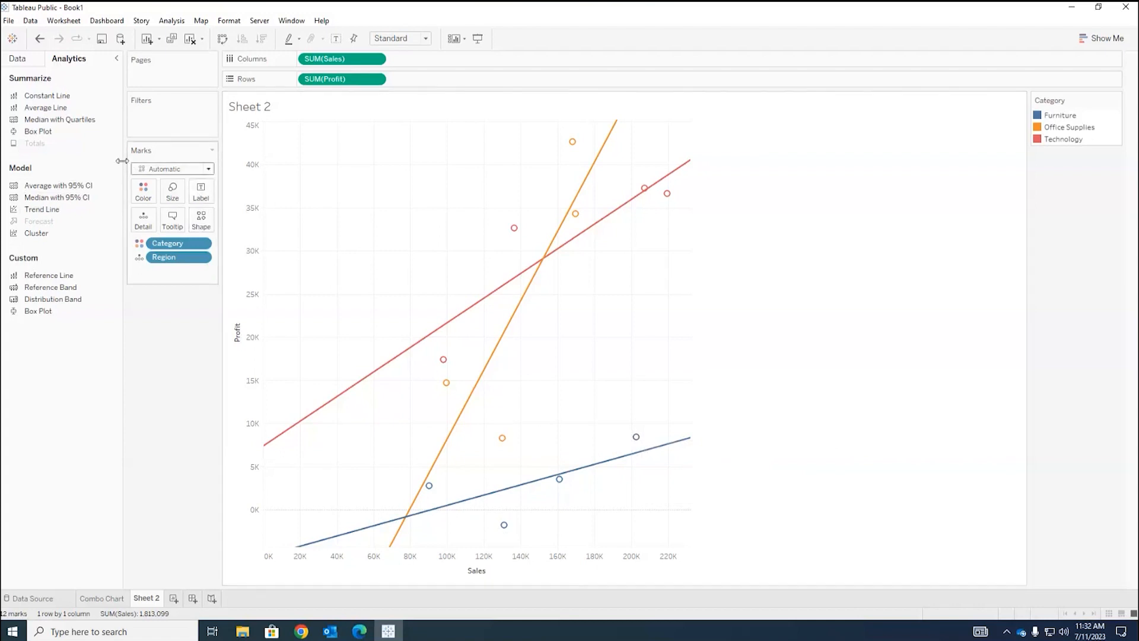
Try filled circles and diamonds for the scatter plot's marks, and apply the star shape from the Filled palette
{"action": "left_click", "coordinate": [201, 222]}
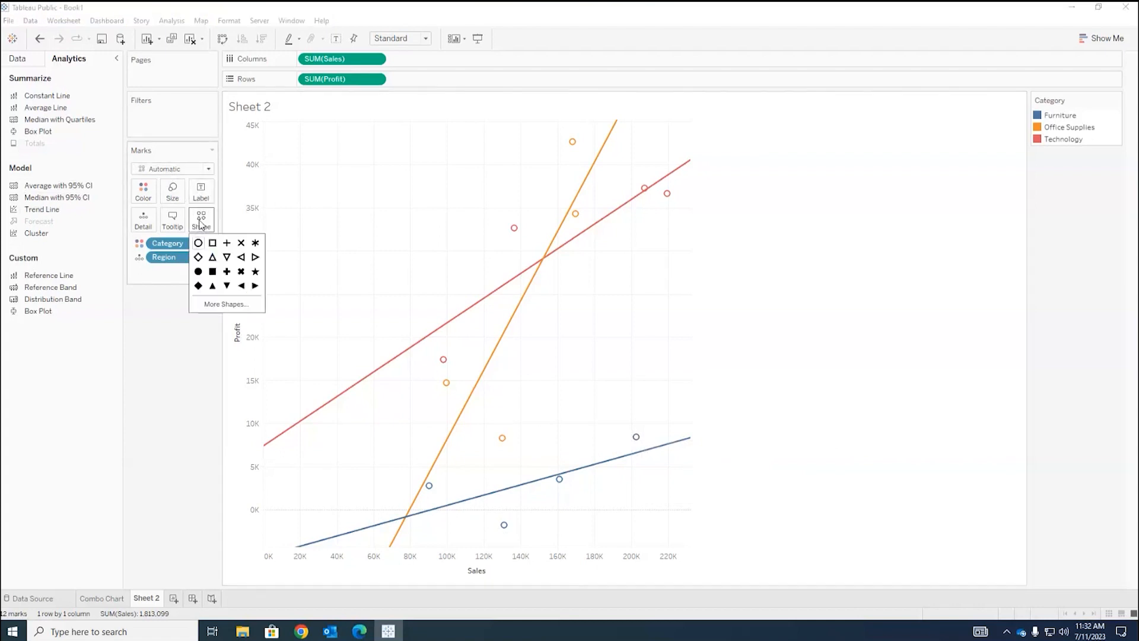
{"action": "left_click", "coordinate": [198, 271]}
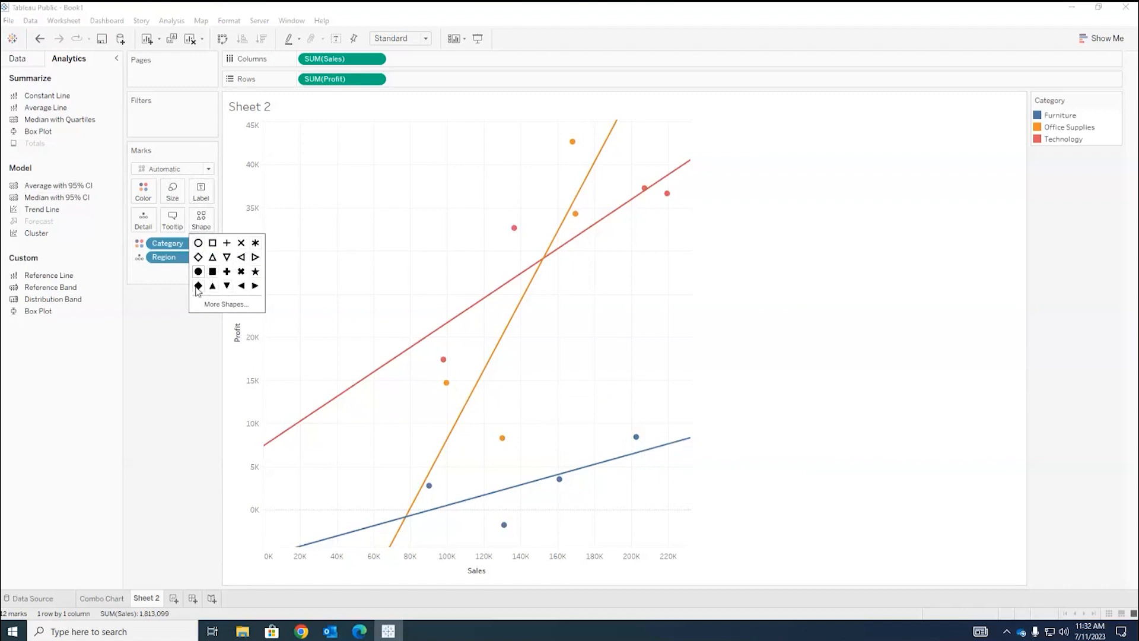
{"action": "left_click", "coordinate": [231, 305]}
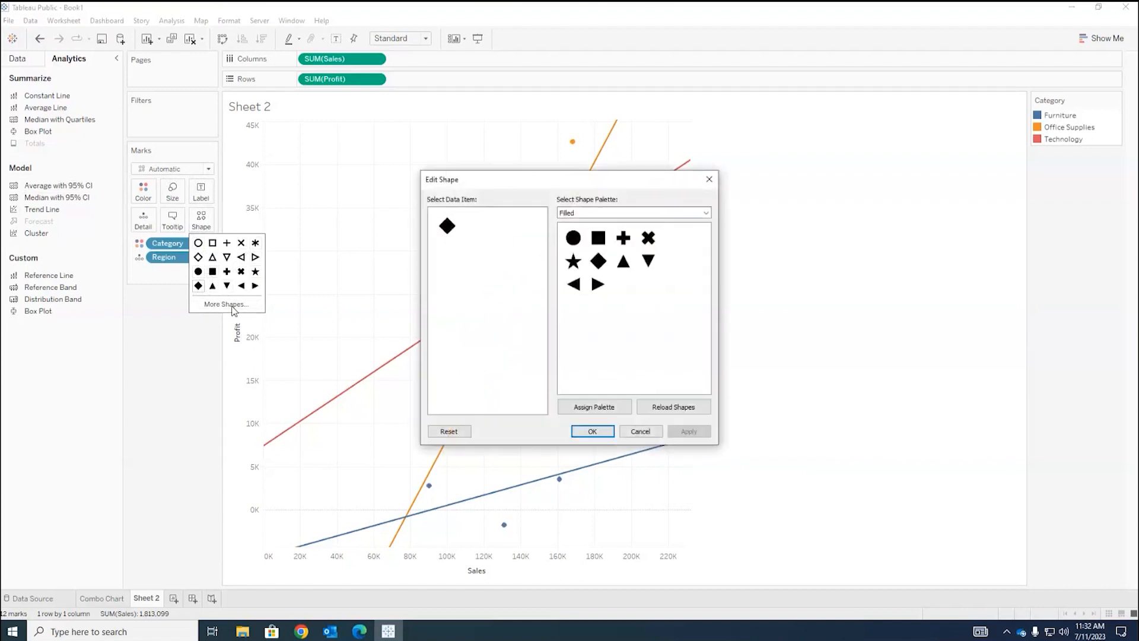
{"action": "left_click", "coordinate": [630, 212]}
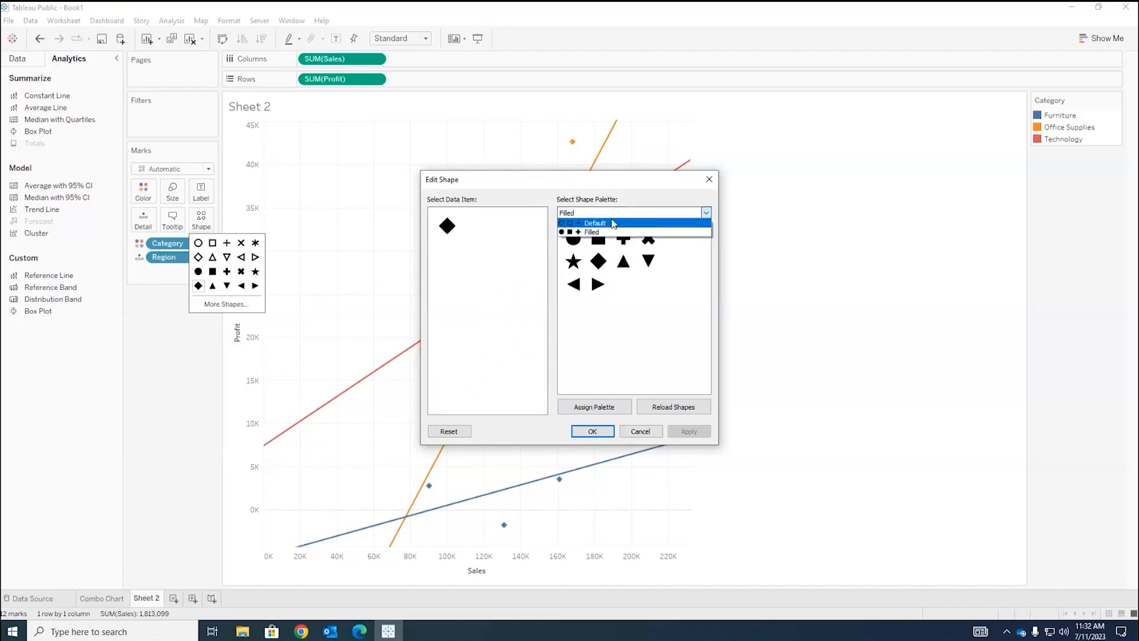
{"action": "left_click", "coordinate": [618, 232]}
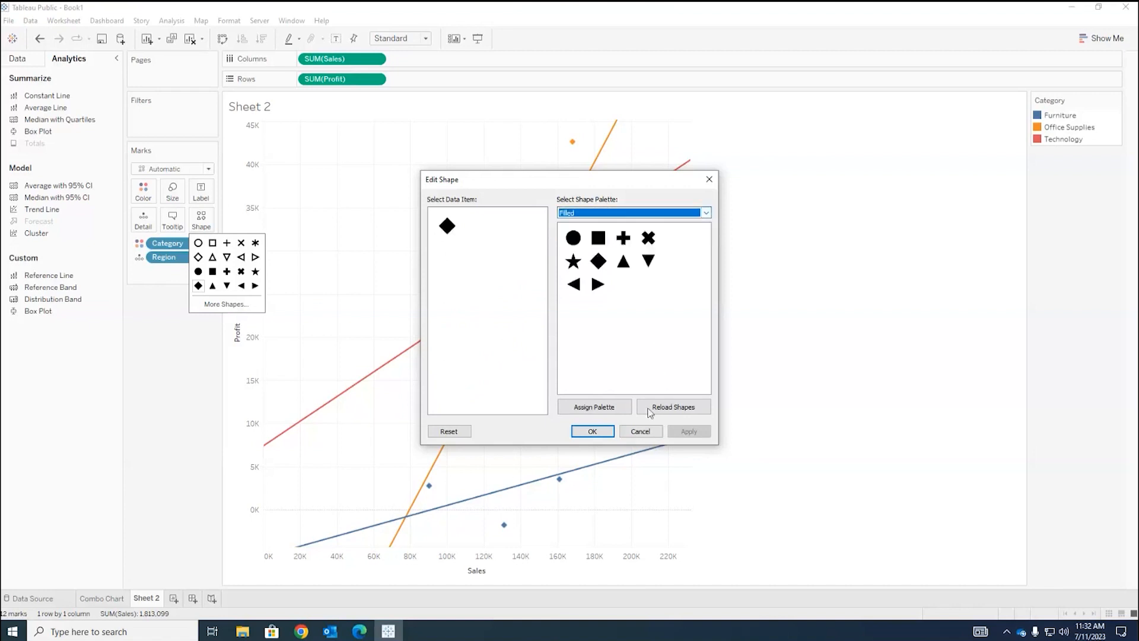
{"action": "left_click", "coordinate": [578, 263]}
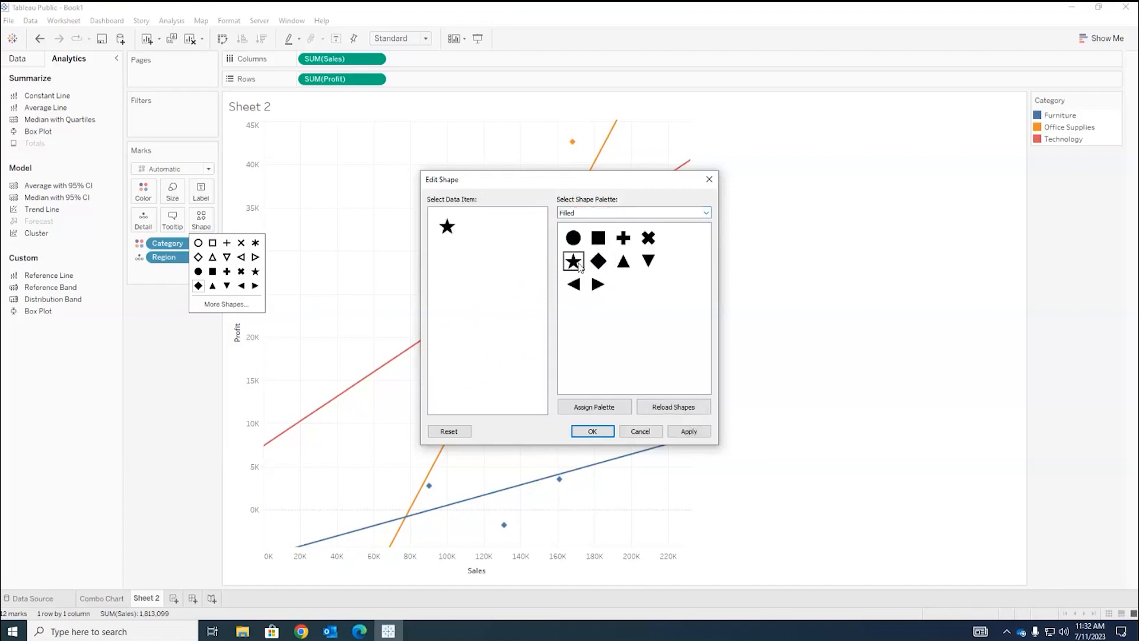
{"action": "left_click", "coordinate": [689, 432]}
{"action": "left_click", "coordinate": [592, 433]}
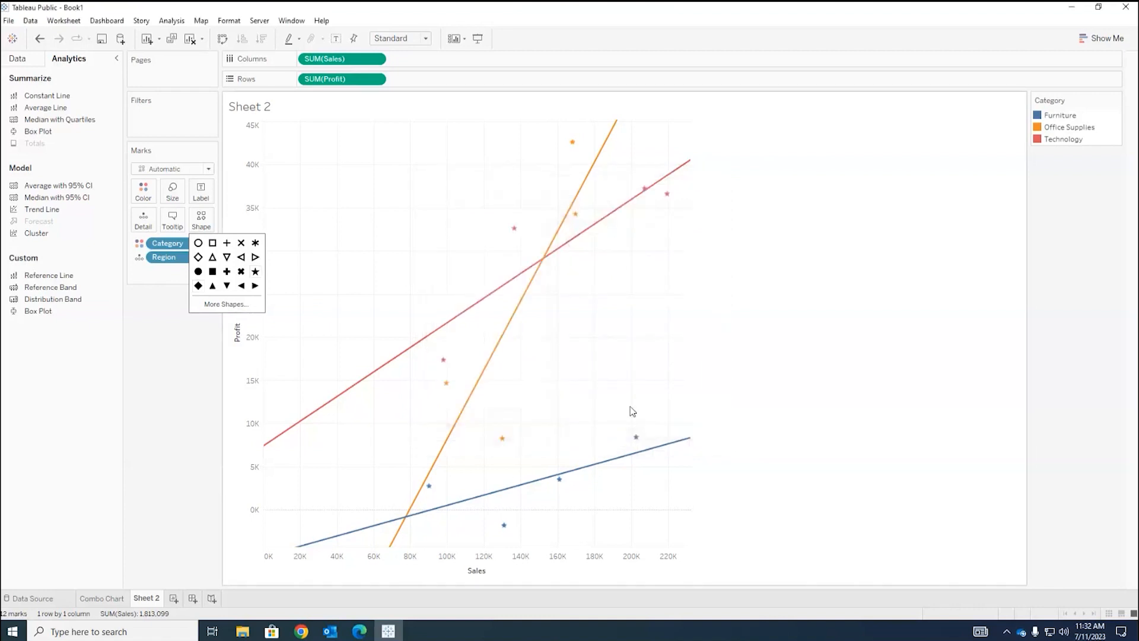
Enlarge the scatter plot's marks moderately
{"action": "left_click", "coordinate": [167, 197]}
{"action": "mouse_move", "coordinate": [204, 223]}
{"action": "left_mouse_down"}
{"action": "mouse_move", "coordinate": [231, 221]}
{"action": "mouse_move", "coordinate": [216, 220]}
{"action": "left_mouse_up"}
{"action": "left_click", "coordinate": [435, 210]}
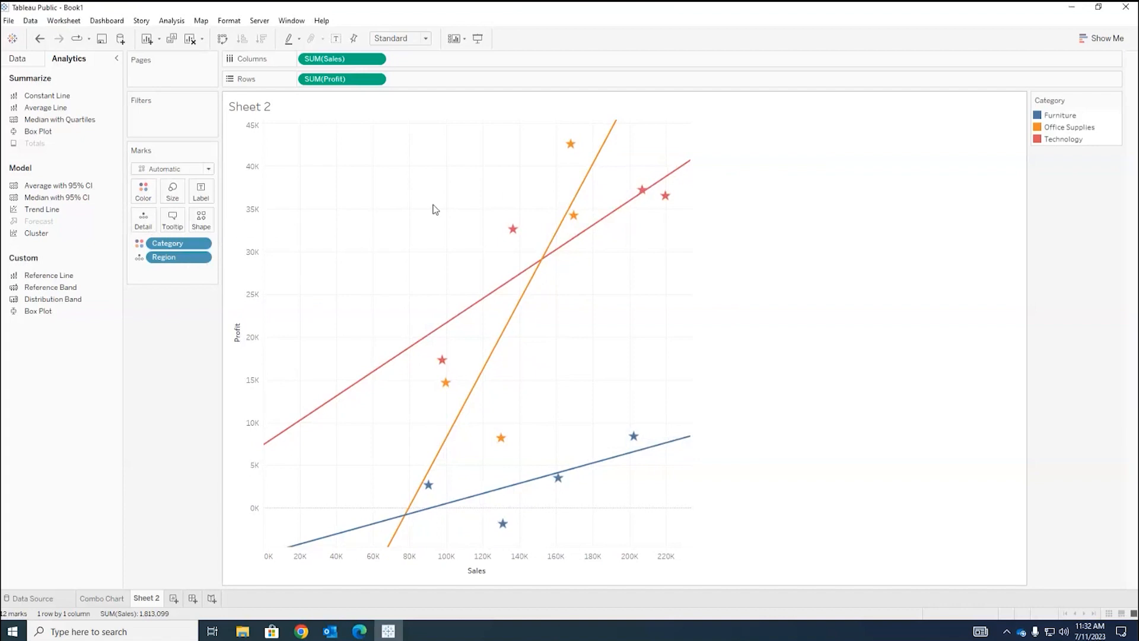
Rename Sheet 2 as Scatterplot
{"action": "mouse_move", "coordinate": [546, 252]}
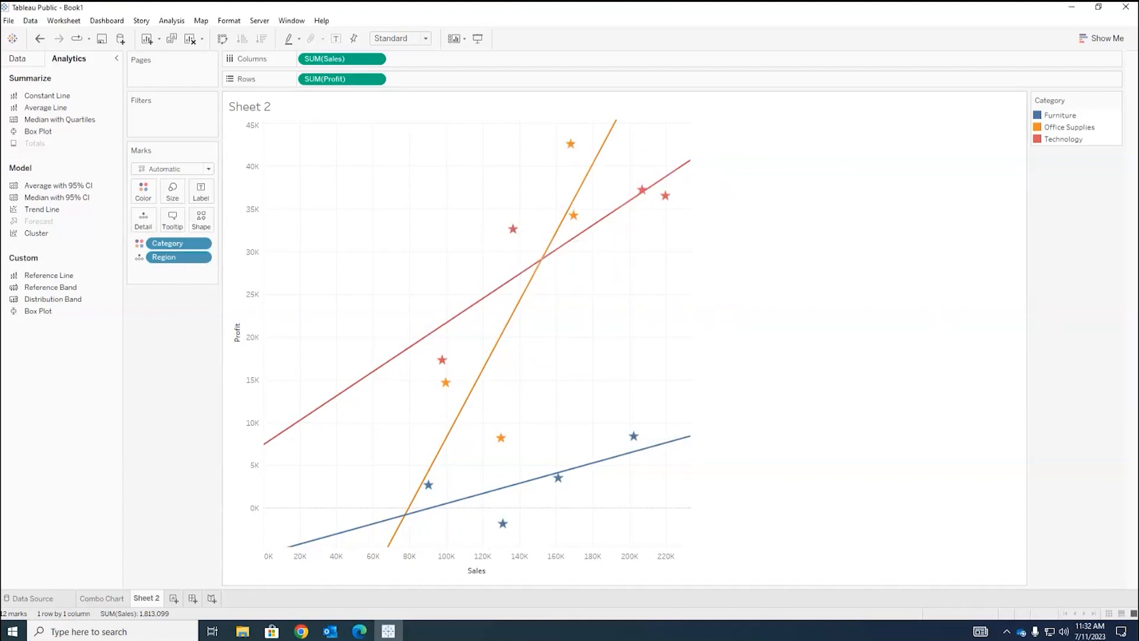
{"action": "right_click", "coordinate": [141, 600]}
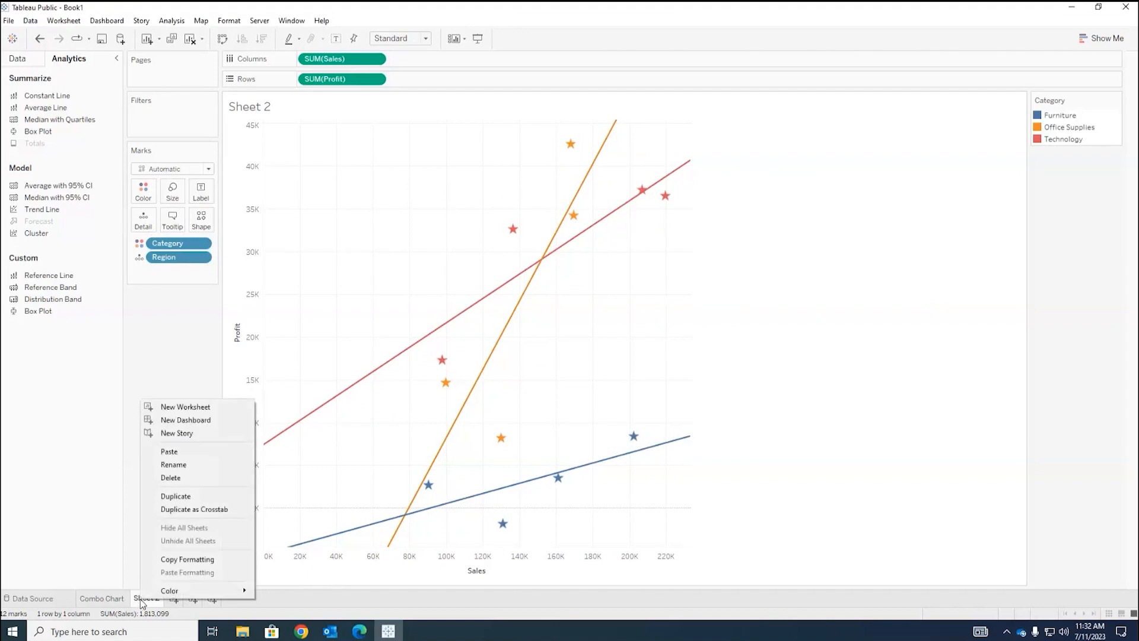
{"action": "left_click", "coordinate": [196, 465]}
{"action": "type", "text": "Scatterplot"}
{"action": "key", "text": "Return"}
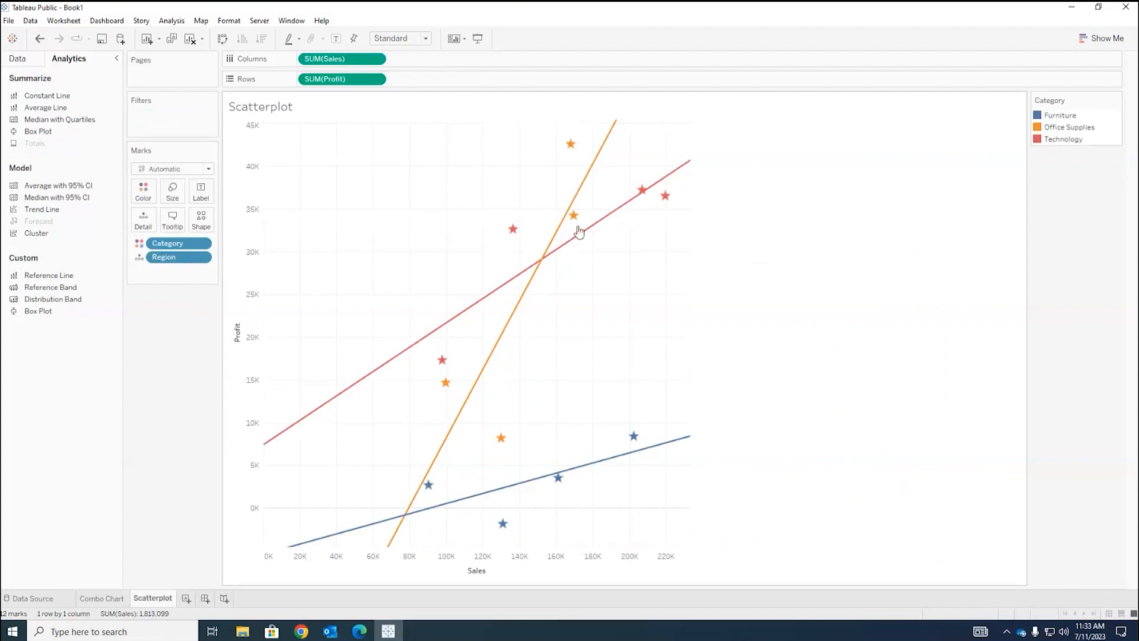
Change the shape of the scatter plot's marks to filled circles
{"action": "left_click", "coordinate": [202, 220]}
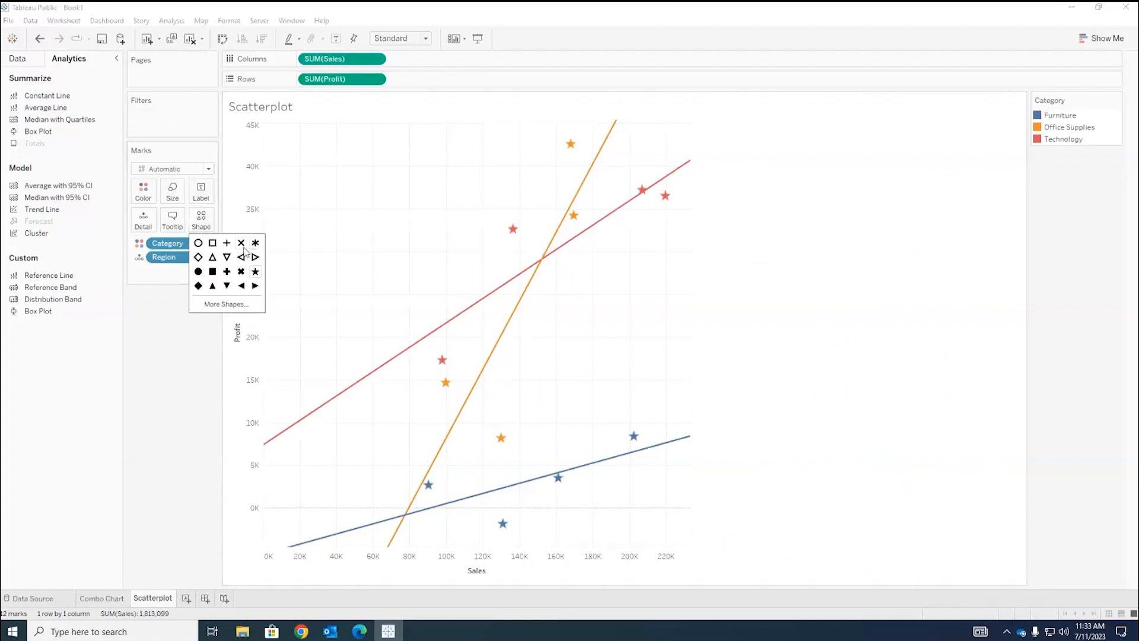
{"action": "left_click", "coordinate": [198, 271]}
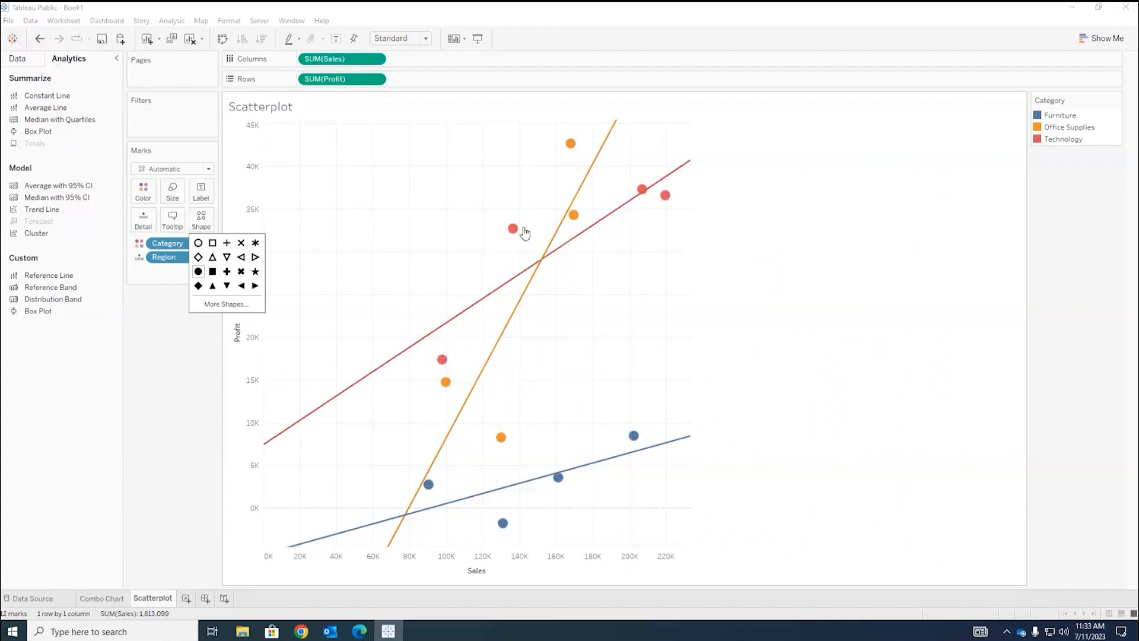
{"action": "left_click", "coordinate": [715, 131]}
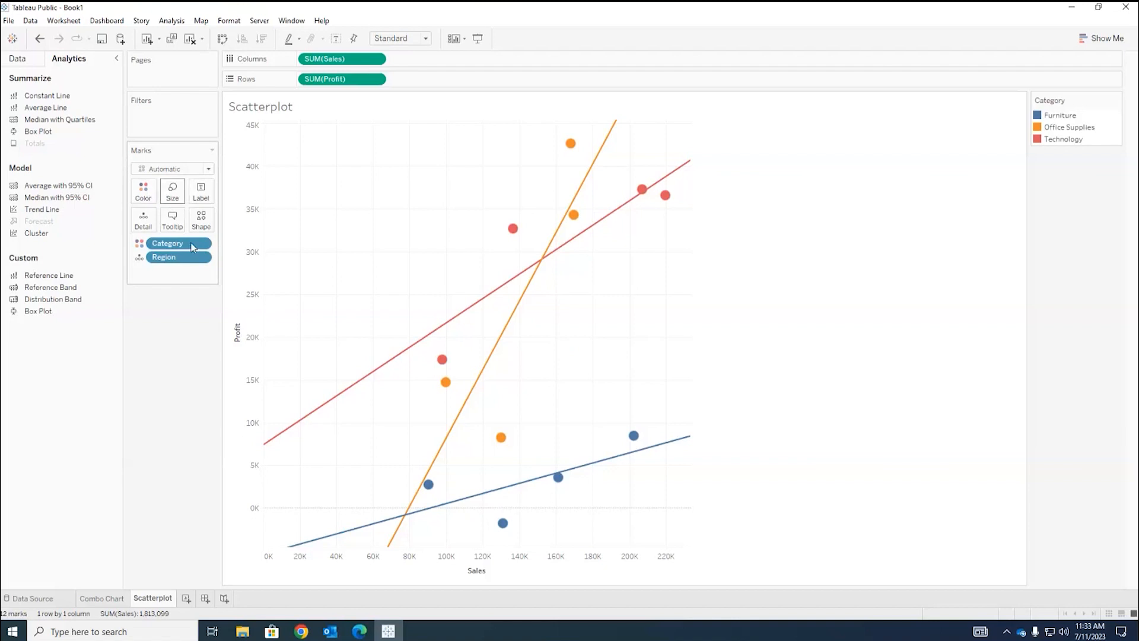
Compare the colors and legends of the Combo Chart and Scatterplot sheets
{"action": "left_click", "coordinate": [111, 601]}
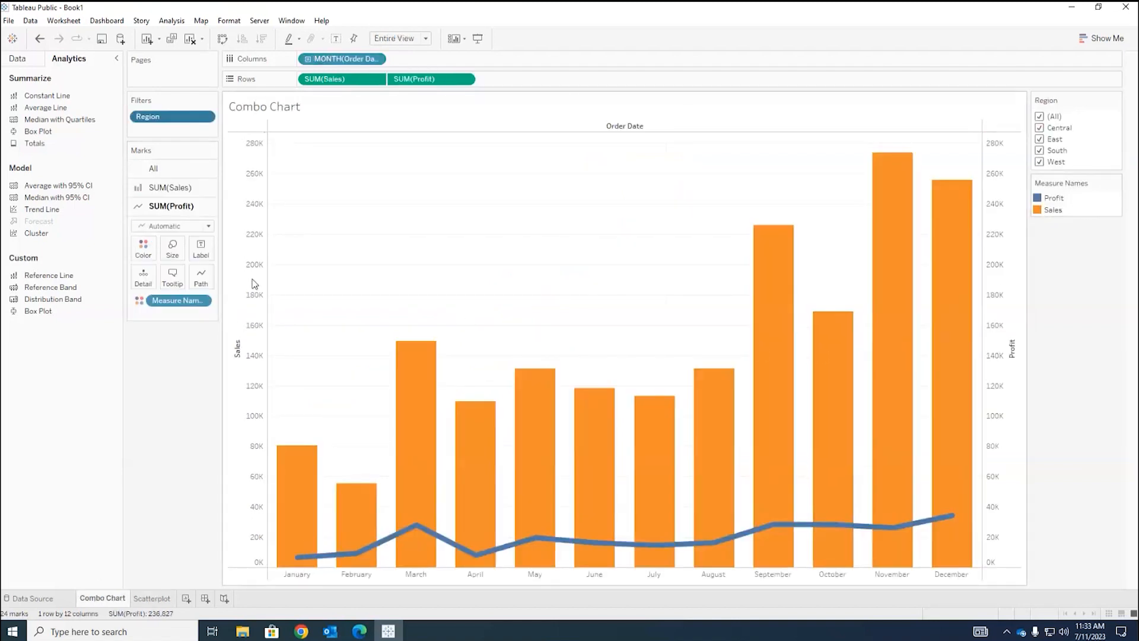
{"action": "left_click", "coordinate": [154, 599]}
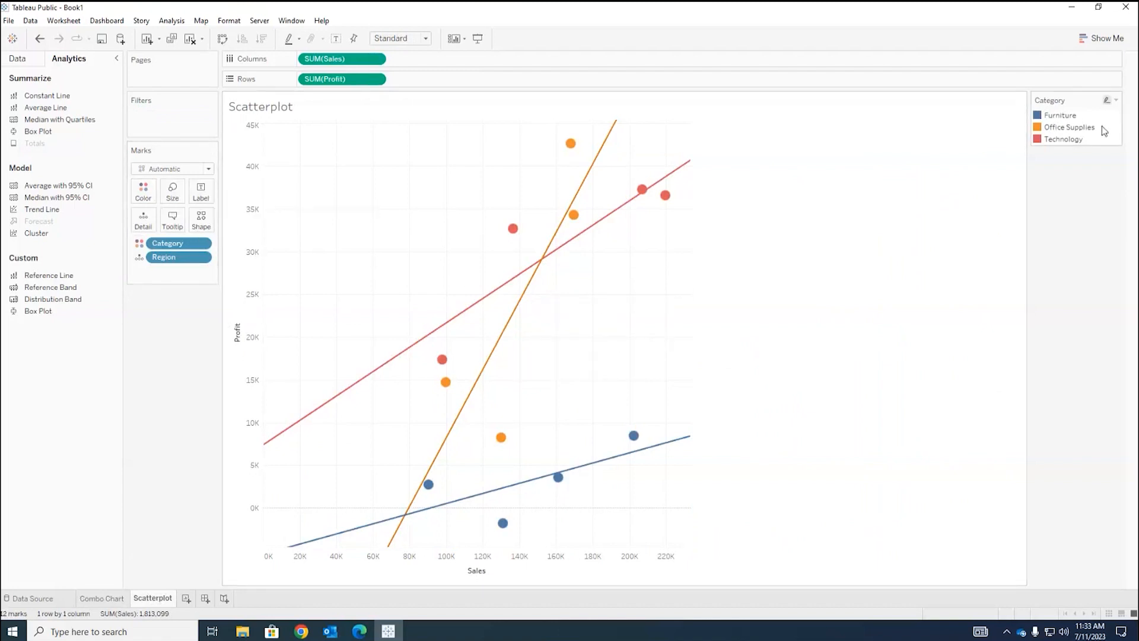
{"action": "left_click", "coordinate": [102, 598]}
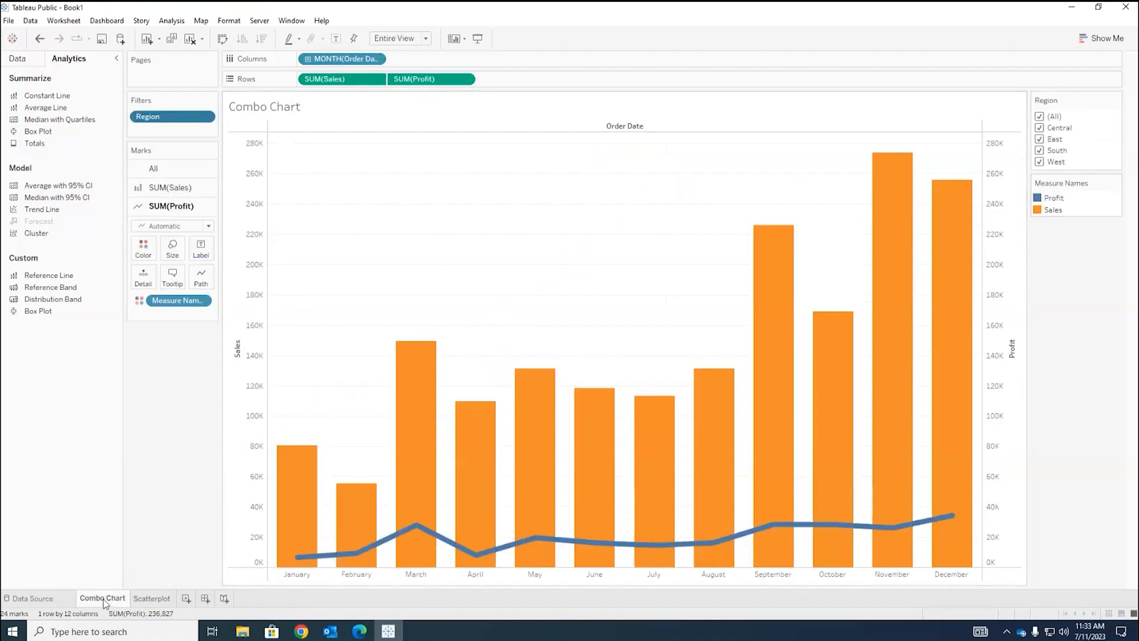
{"action": "left_click", "coordinate": [156, 598]}
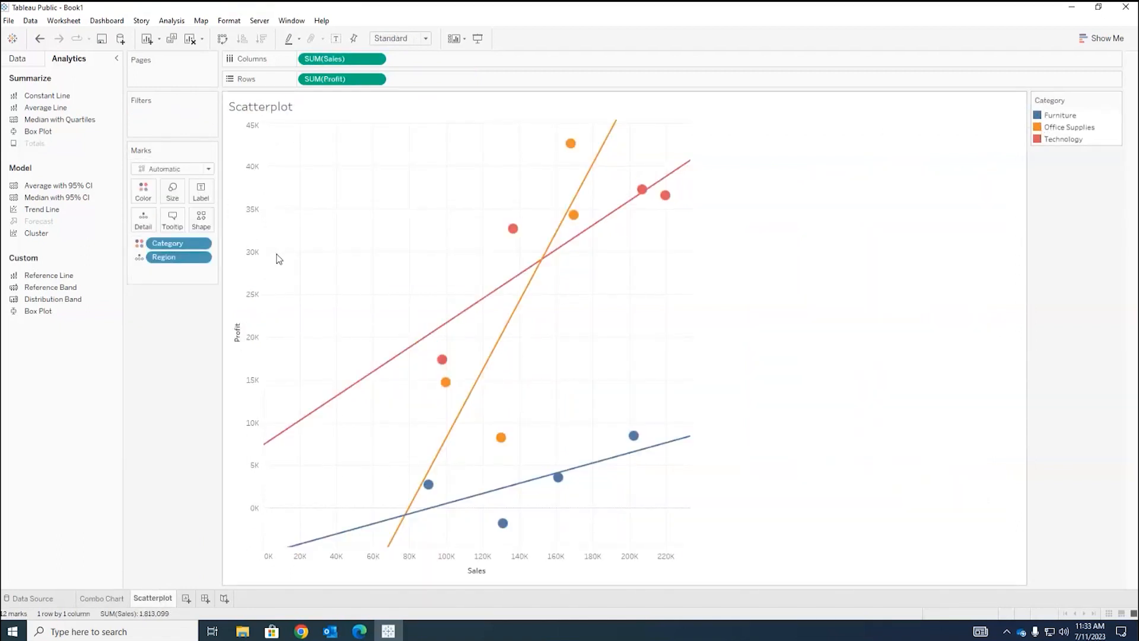
Assign the Color Blind palette to the scatter plot's categories
{"action": "left_click", "coordinate": [145, 195]}
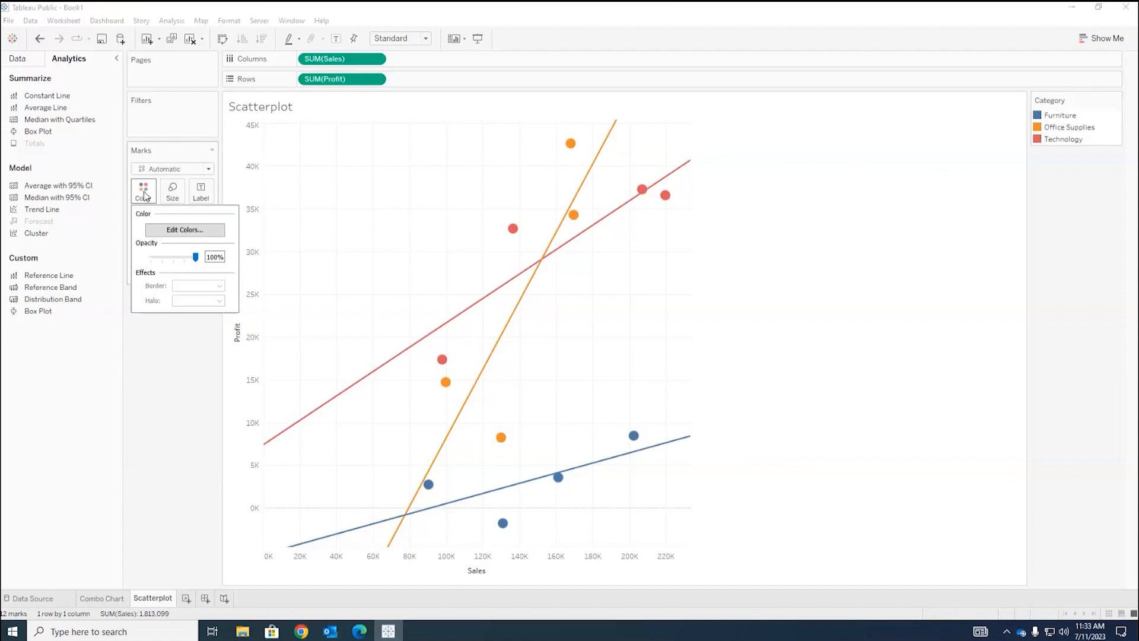
{"action": "left_click", "coordinate": [177, 230]}
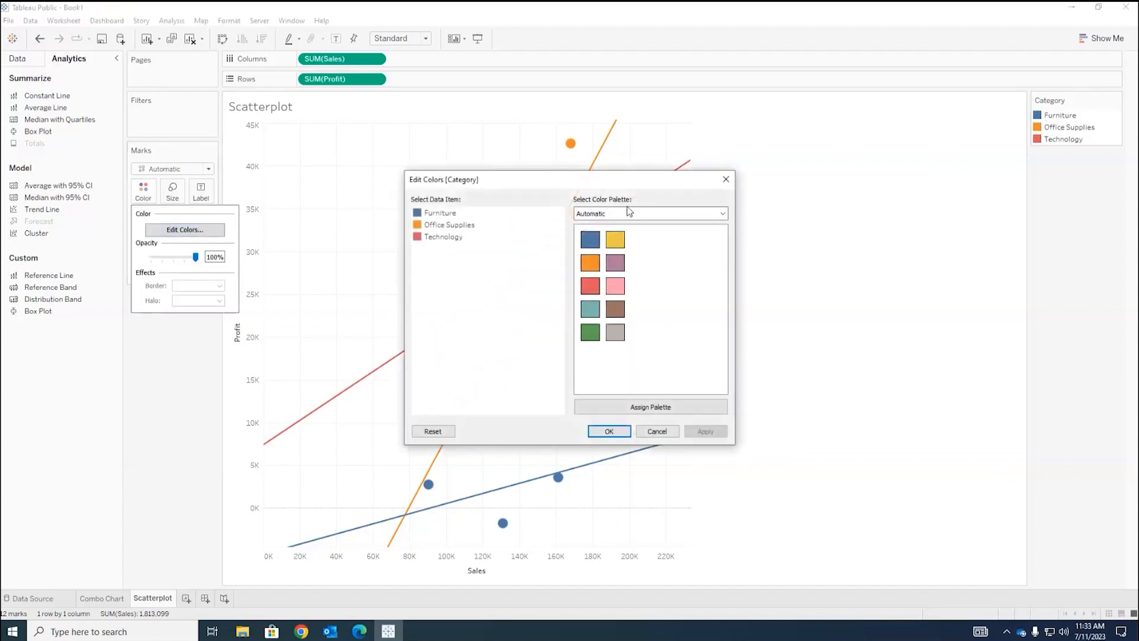
{"action": "left_click", "coordinate": [723, 213]}
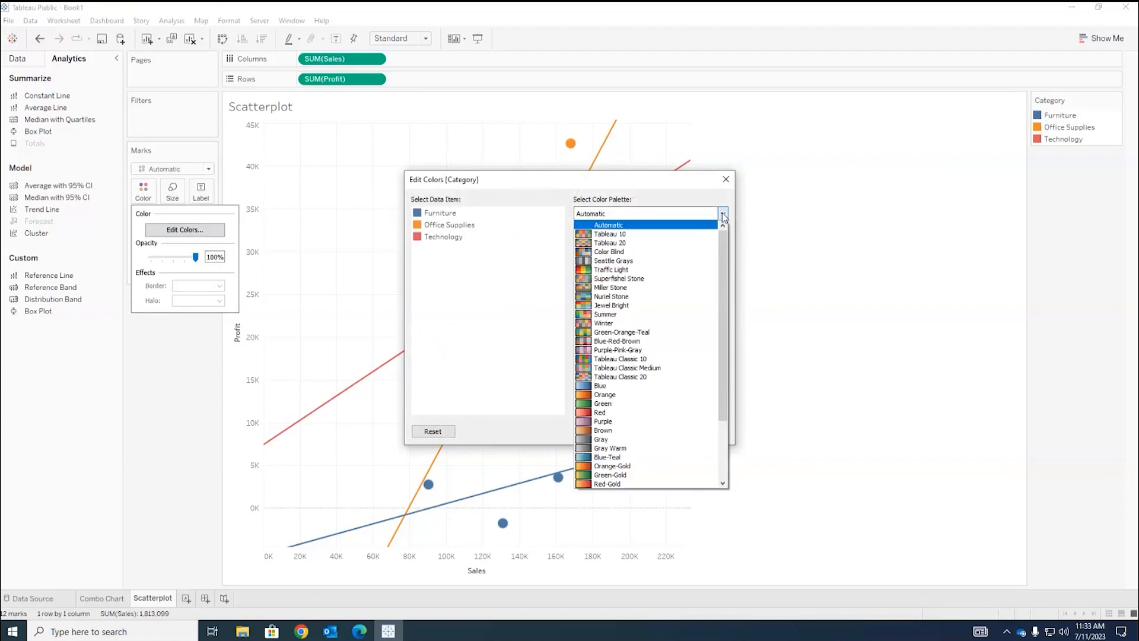
{"action": "left_click", "coordinate": [636, 253]}
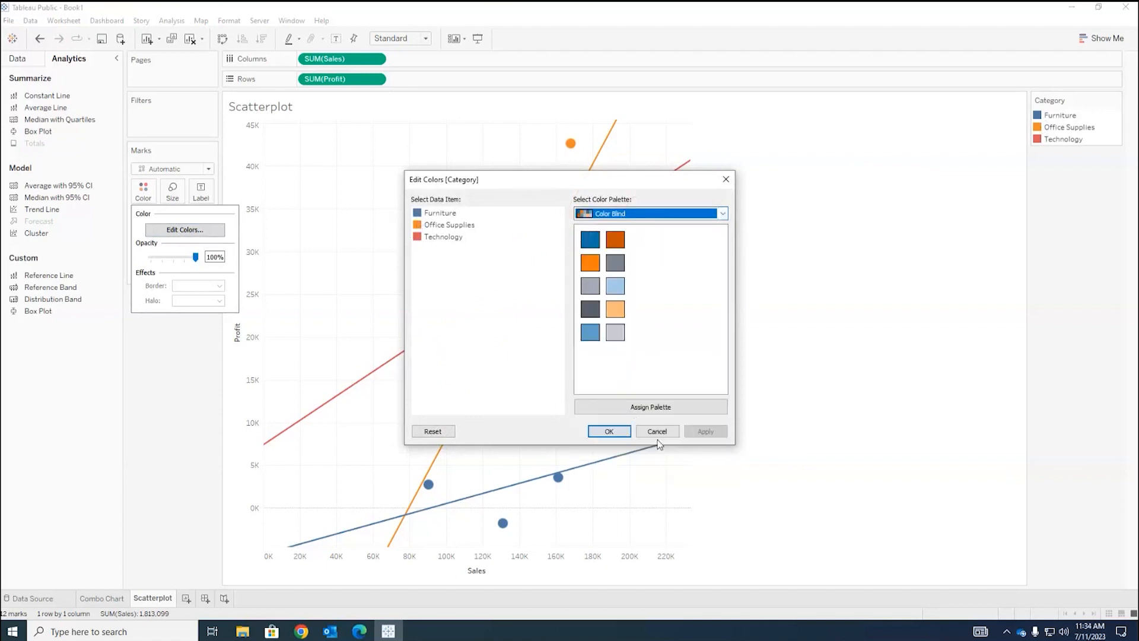
{"action": "left_click", "coordinate": [660, 410]}
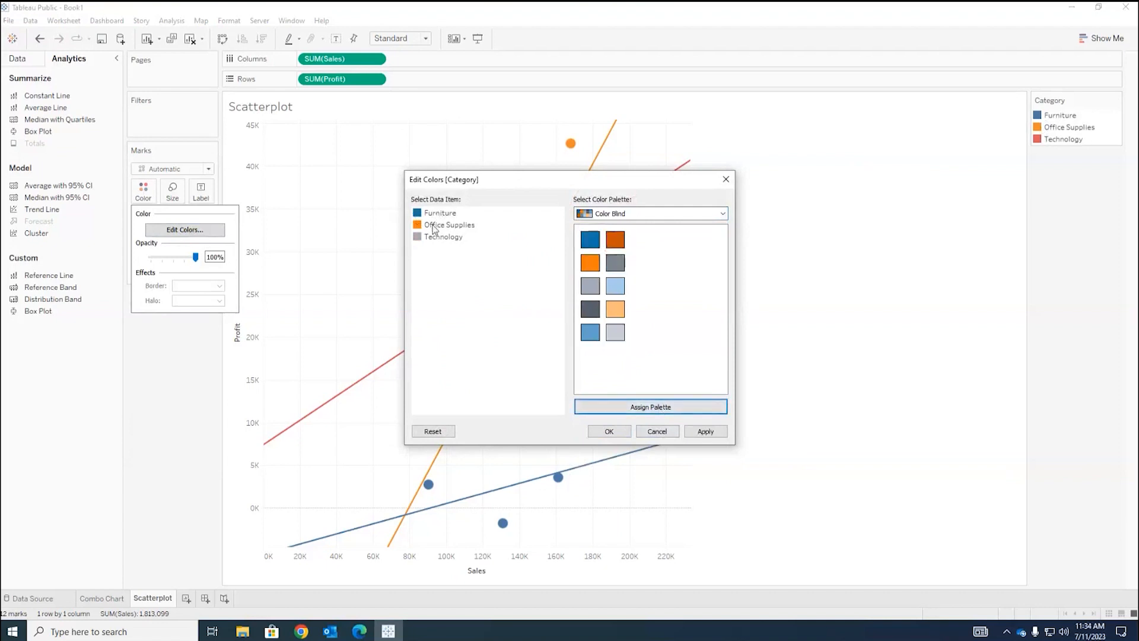
Recolor Furniture light orange, Office Supplies light blue and Technology dark gray from the Color Blind palette, and apply the colors
{"action": "left_click", "coordinate": [617, 313]}
{"action": "left_click", "coordinate": [417, 214]}
{"action": "left_click", "coordinate": [615, 310]}
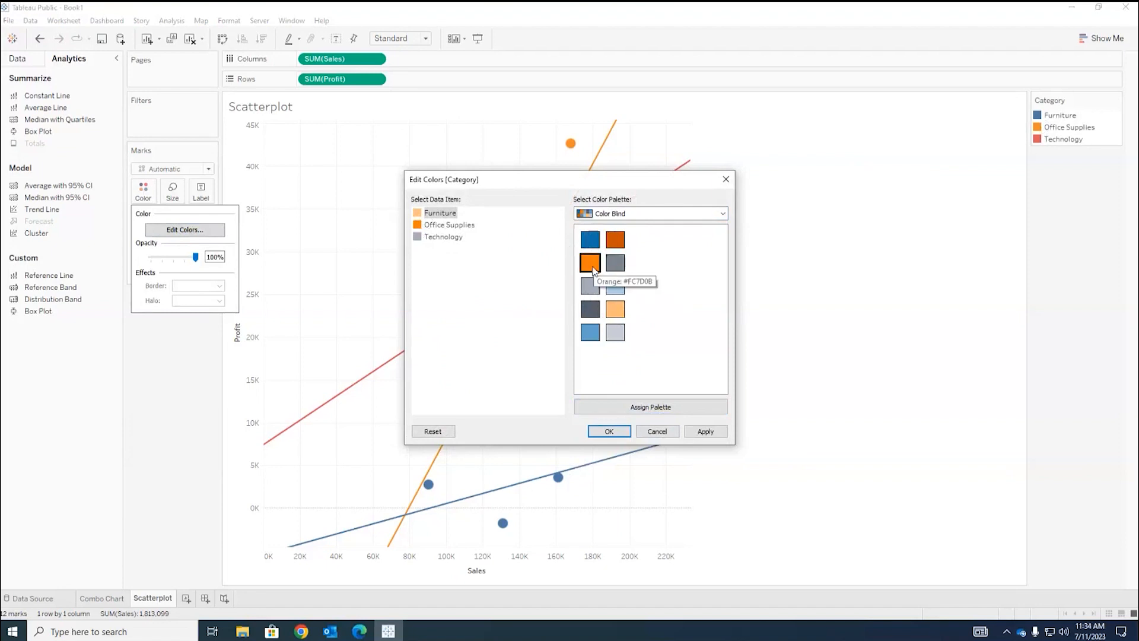
{"action": "left_click", "coordinate": [590, 308]}
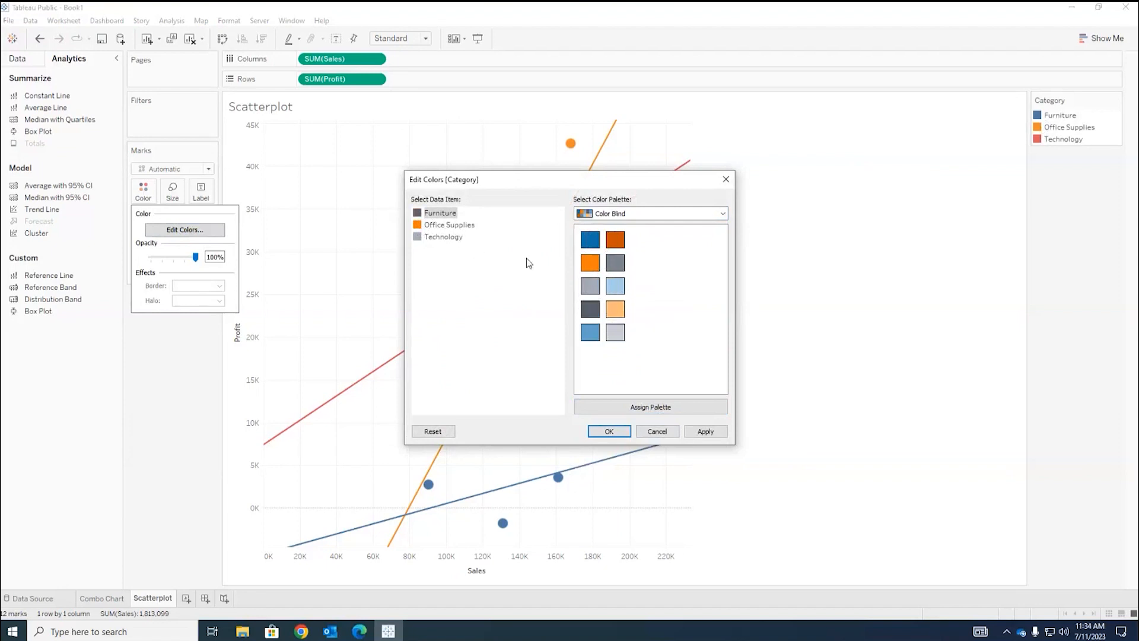
{"action": "left_click", "coordinate": [615, 309]}
{"action": "left_click", "coordinate": [417, 226]}
{"action": "left_click", "coordinate": [591, 309]}
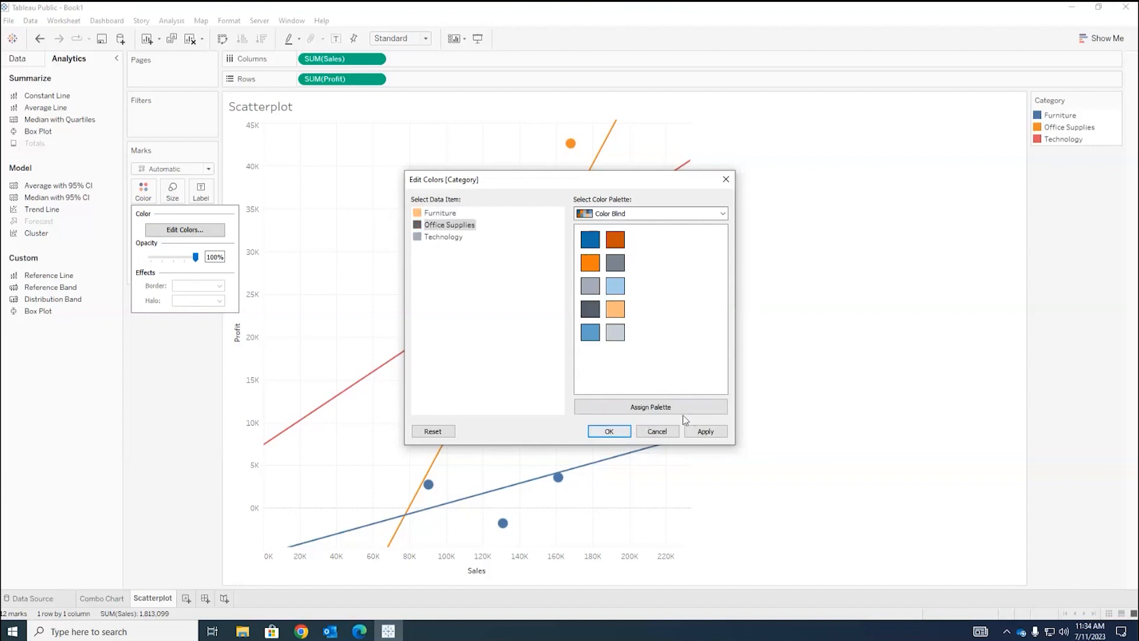
{"action": "left_click", "coordinate": [615, 285]}
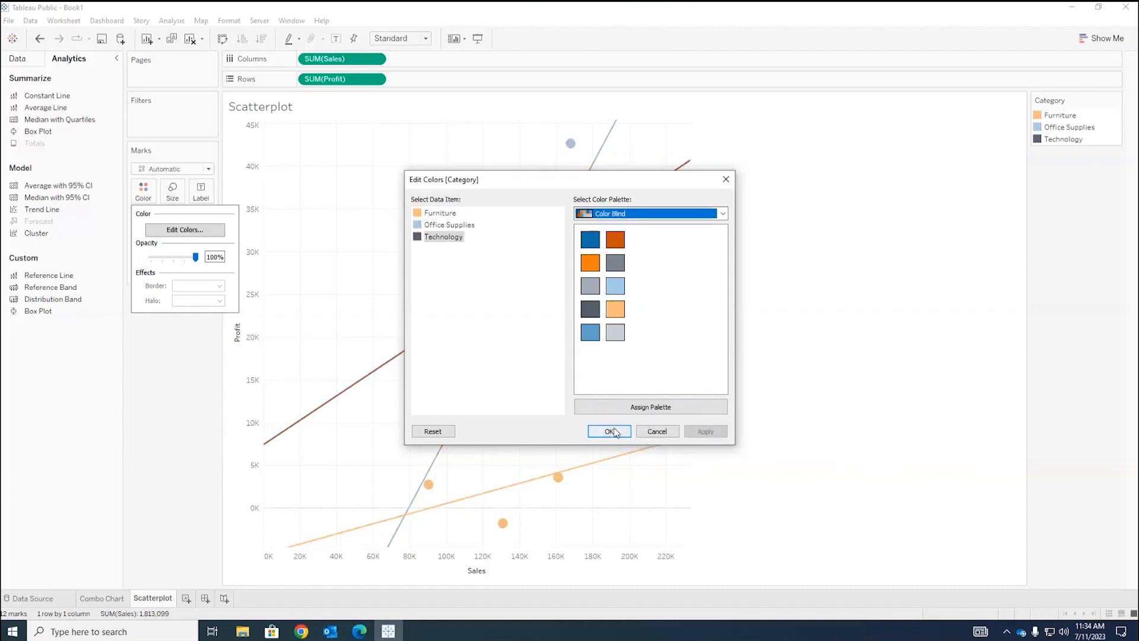
{"action": "left_click", "coordinate": [609, 432]}
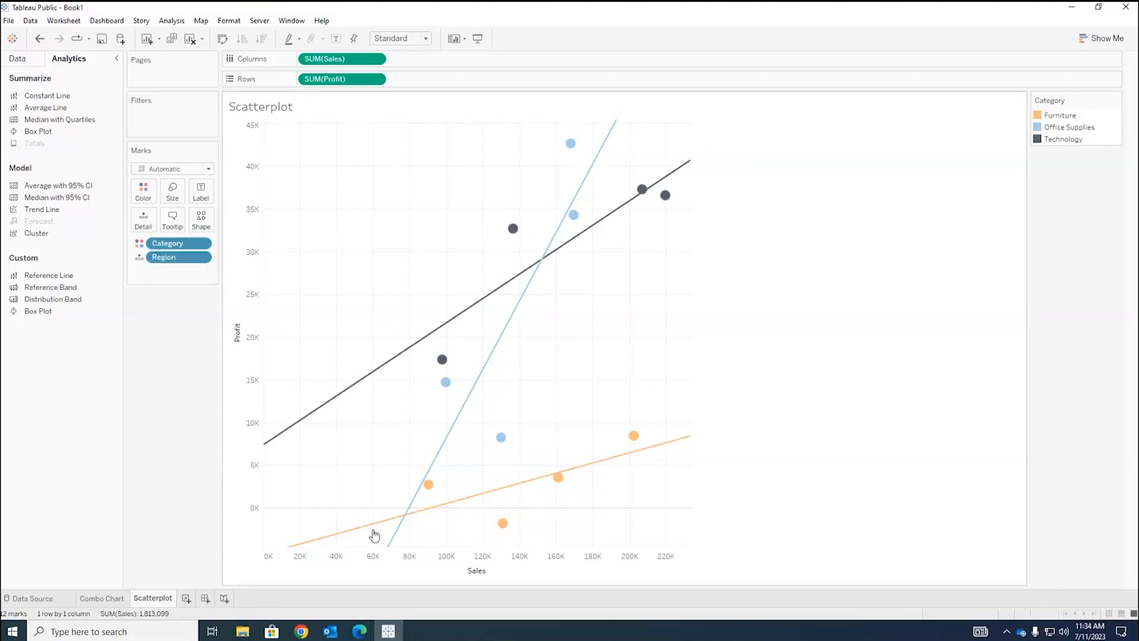
Create a new worksheet and place Quantity on Columns
{"action": "left_click", "coordinate": [185, 598]}
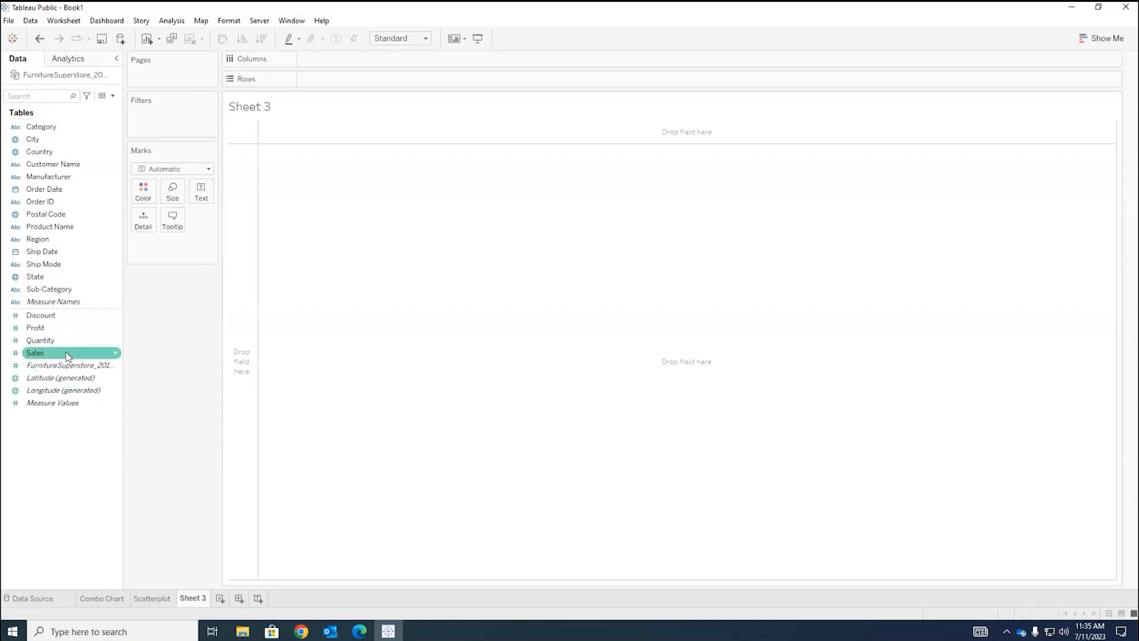
{"action": "left_click", "coordinate": [32, 345]}
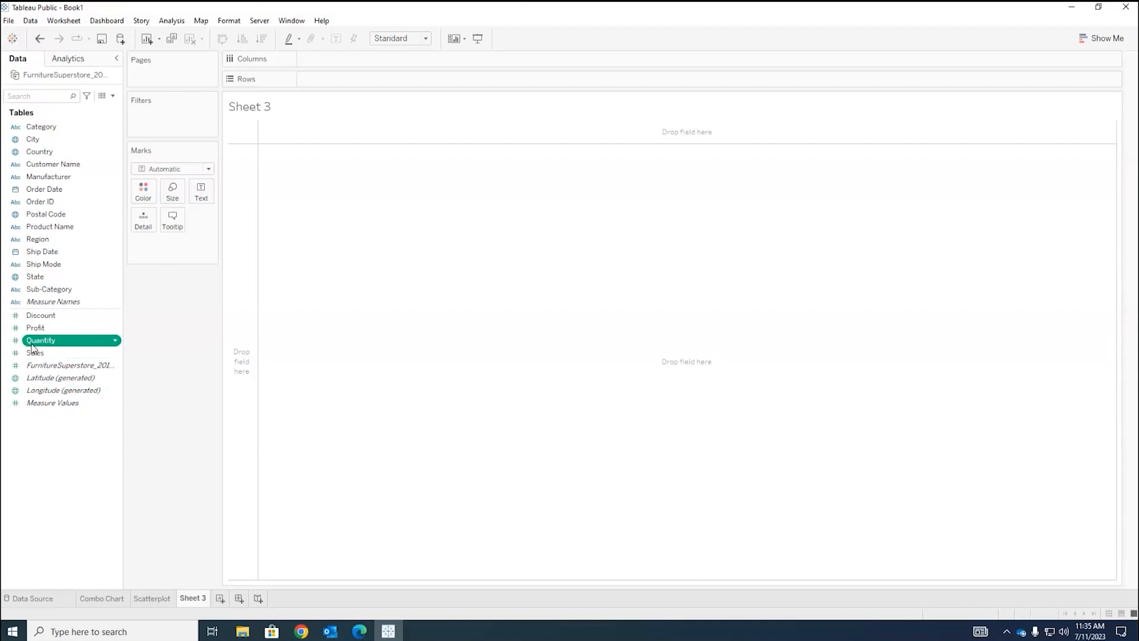
{"action": "left_click_drag", "start_coordinate": [32, 348], "coordinate": [319, 61]}
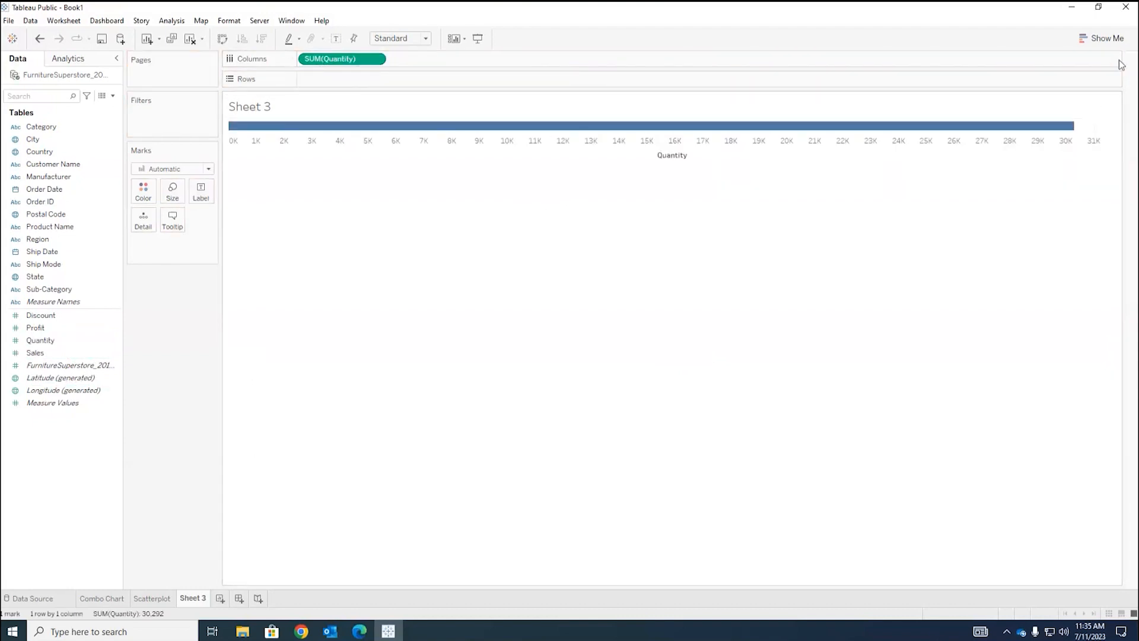
Convert the Quantity chart to a histogram and examine the count in the first bins
{"action": "left_click", "coordinate": [1097, 35]}
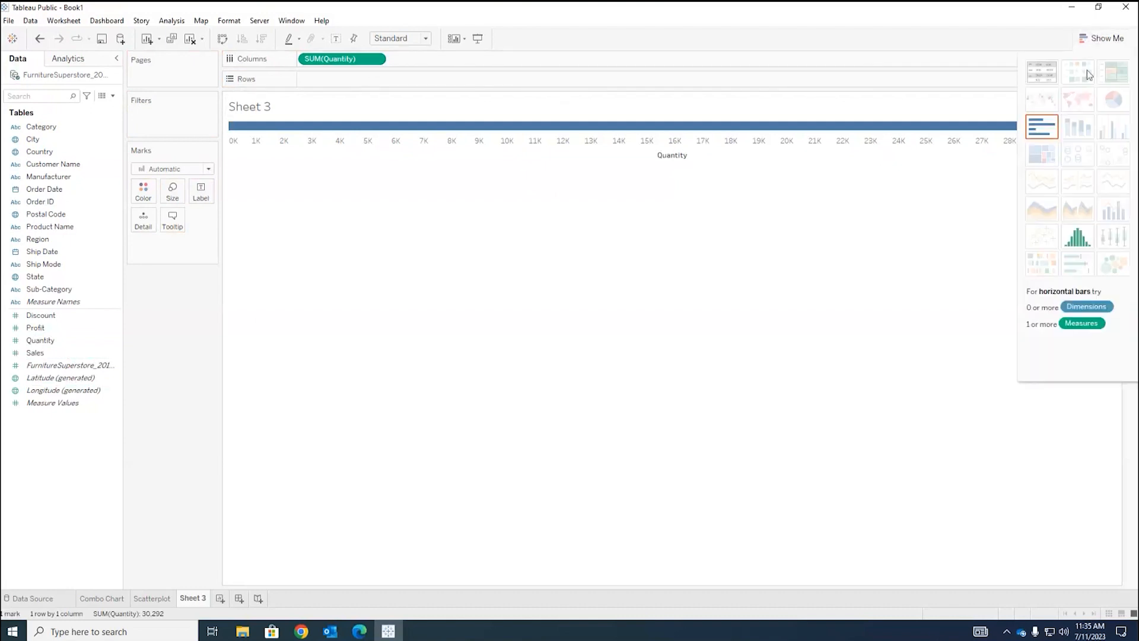
{"action": "left_click", "coordinate": [1076, 240]}
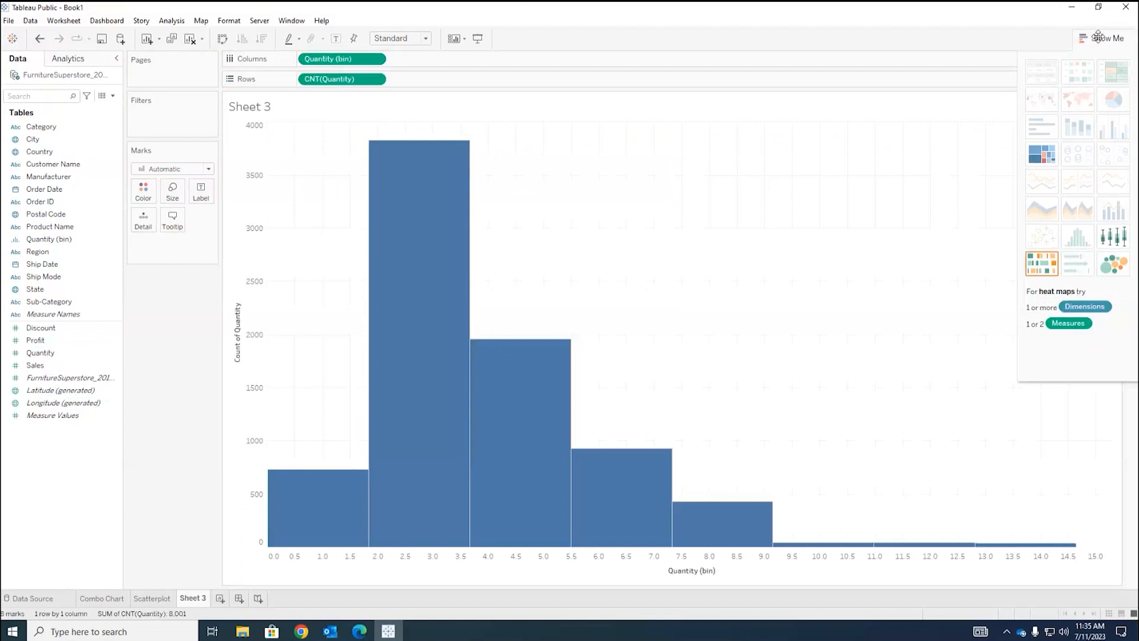
{"action": "left_click", "coordinate": [1100, 40]}
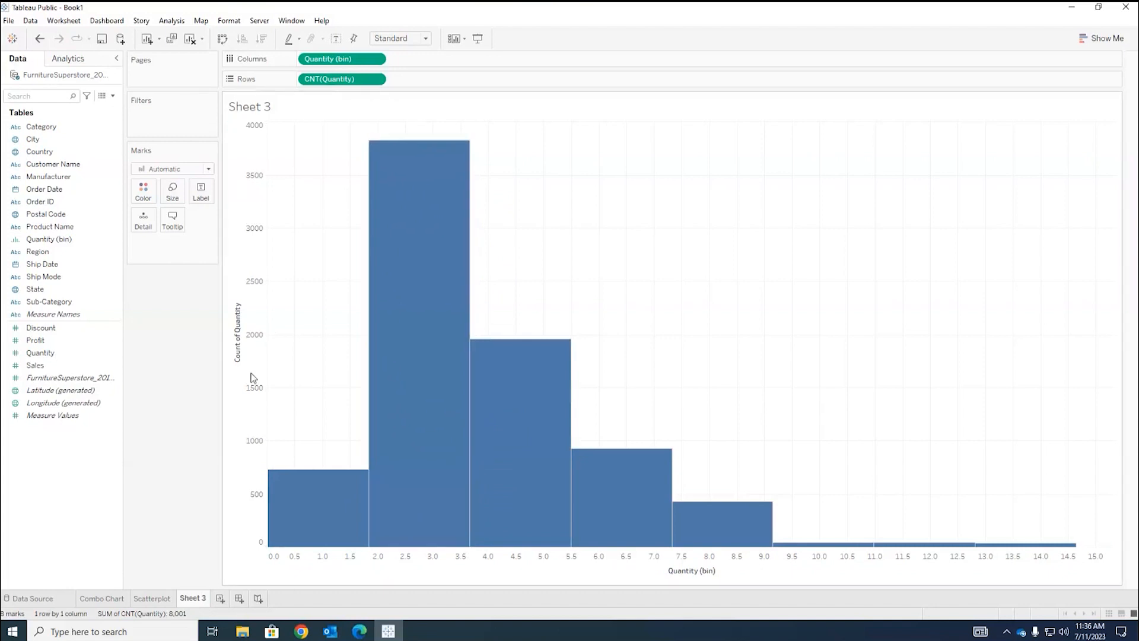
{"action": "mouse_move", "coordinate": [279, 543]}
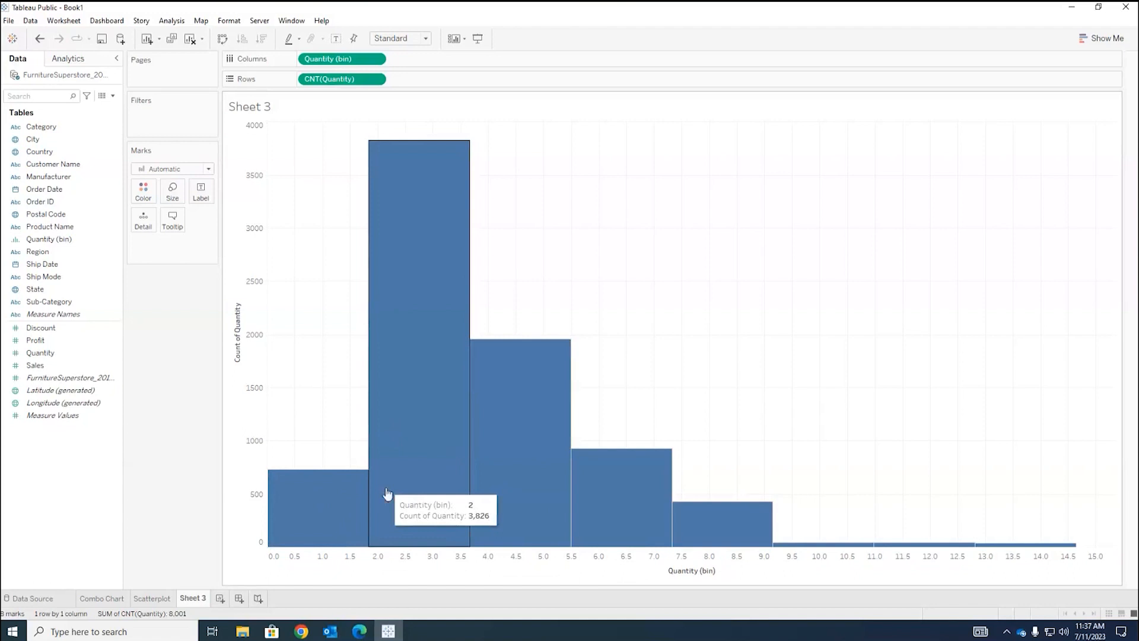
Set the bin size of the Quantity (bin) field to 1
{"action": "left_click", "coordinate": [18, 241]}
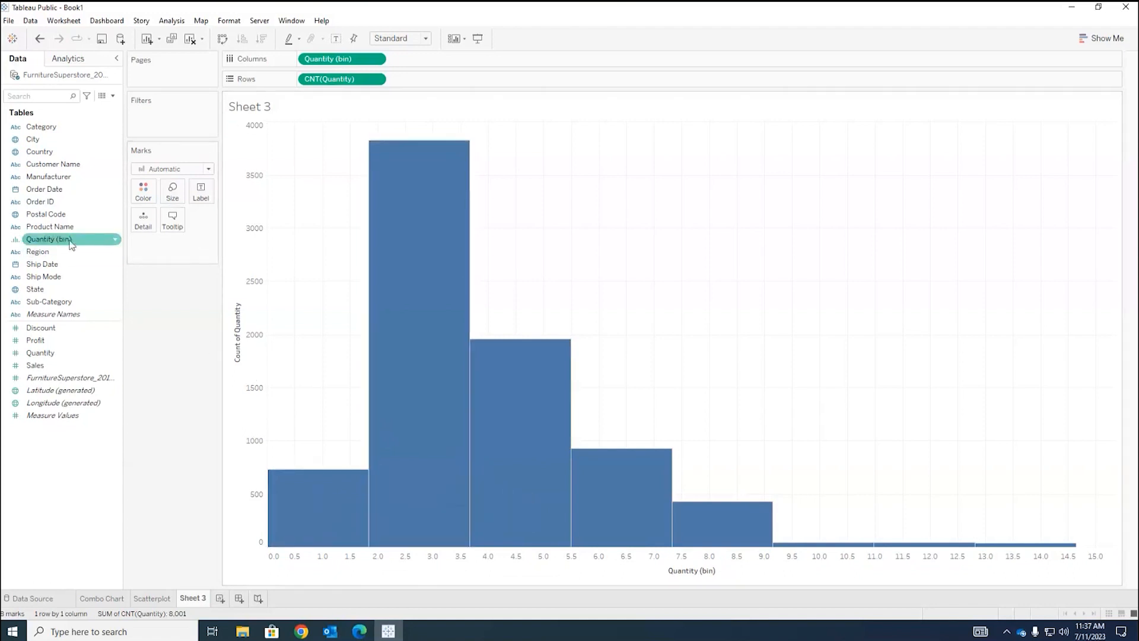
{"action": "left_click", "coordinate": [116, 239]}
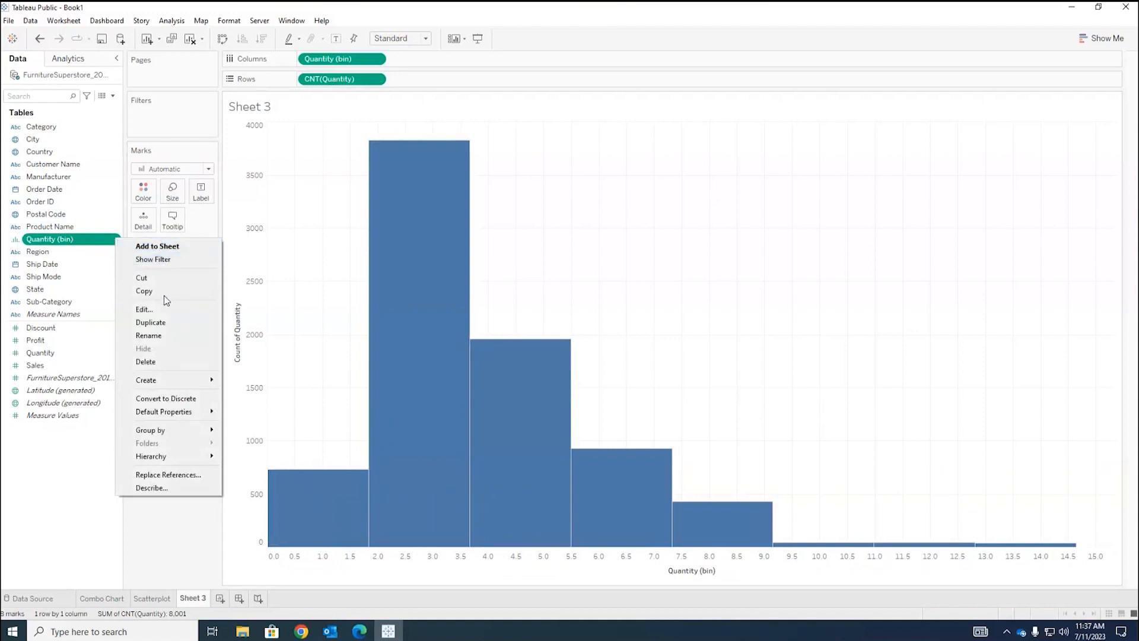
{"action": "left_click", "coordinate": [145, 309]}
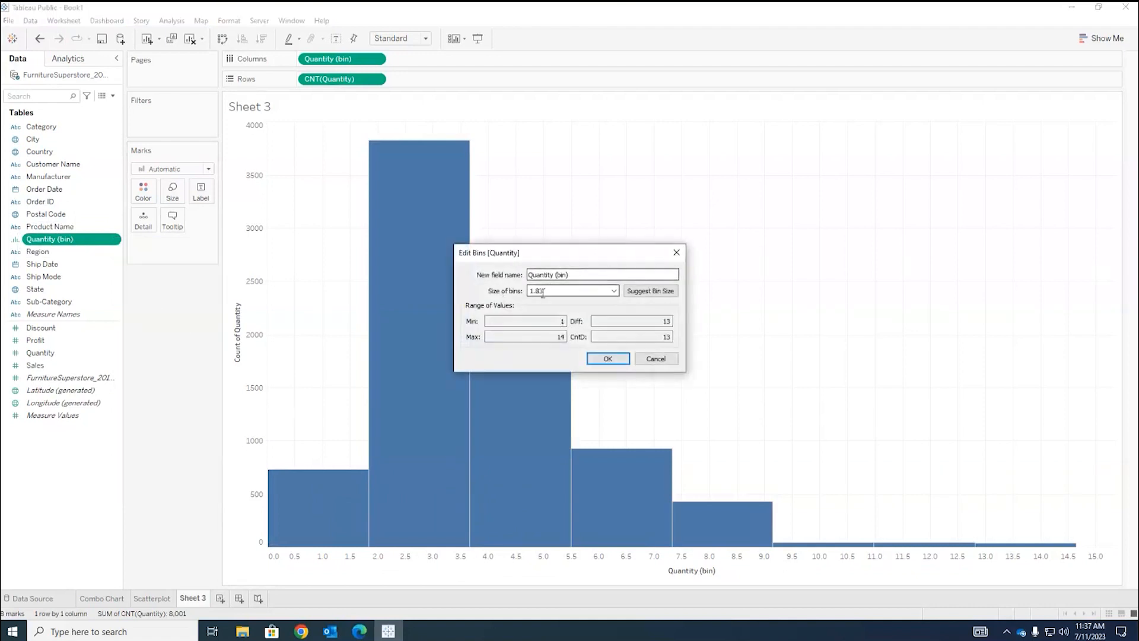
{"action": "key", "text": "BackSpace"}
{"action": "key", "text": "BackSpace"}
{"action": "key", "text": "BackSpace"}
{"action": "left_click", "coordinate": [603, 359]}
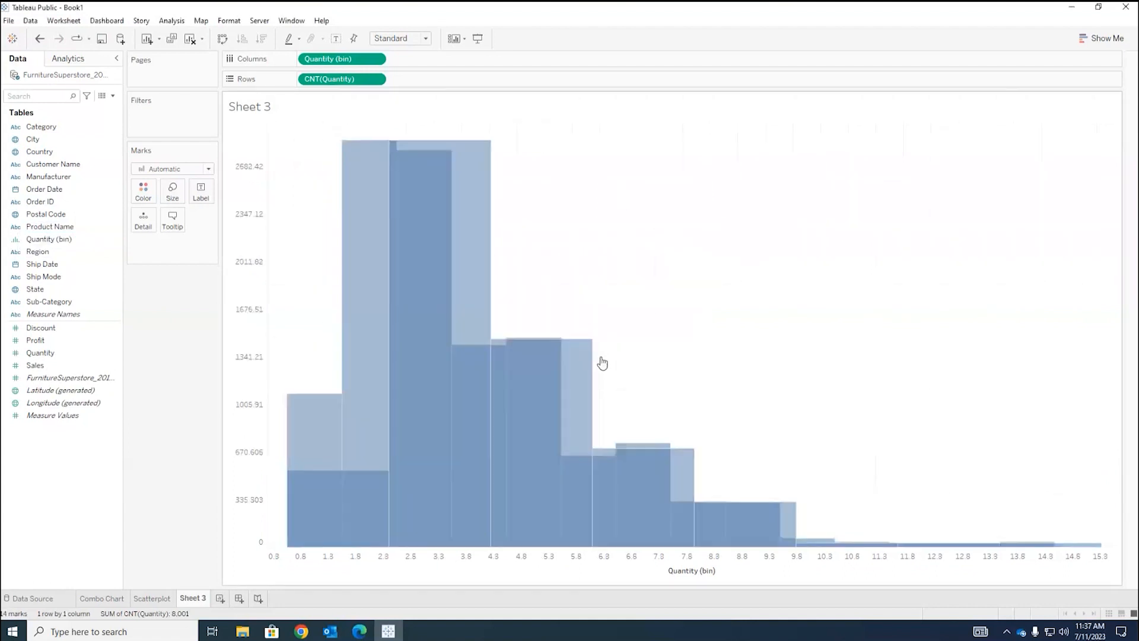
Examine the Count of Quantity in the histogram's individual bins, from the lowest quantities to the highest
{"action": "mouse_move", "coordinate": [338, 502]}
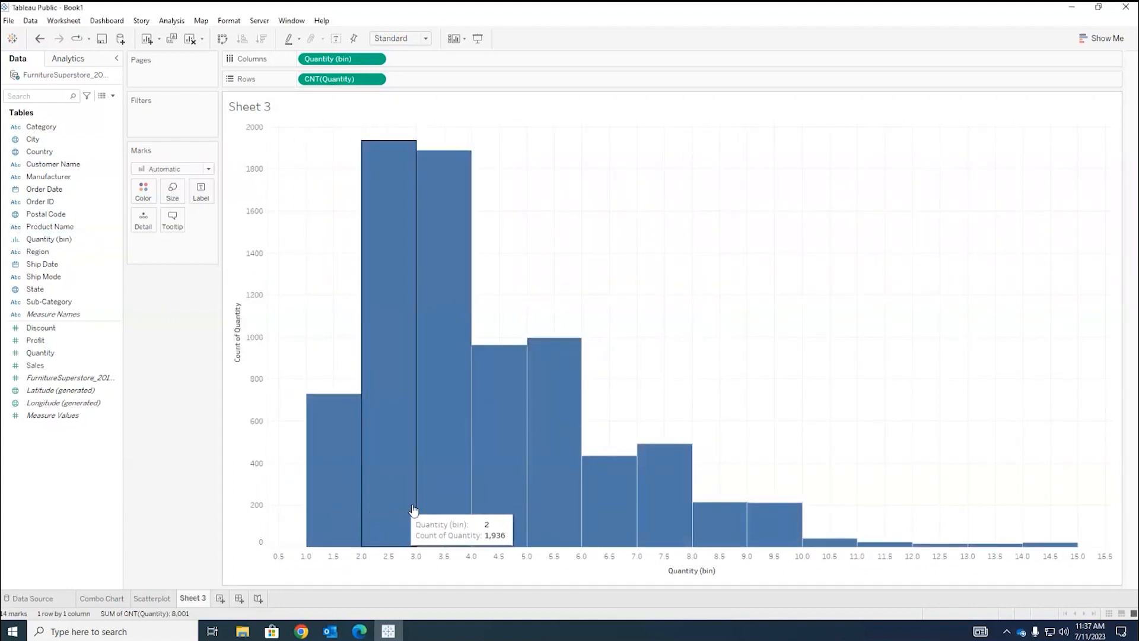
{"action": "mouse_move", "coordinate": [423, 509]}
{"action": "mouse_move", "coordinate": [322, 525]}
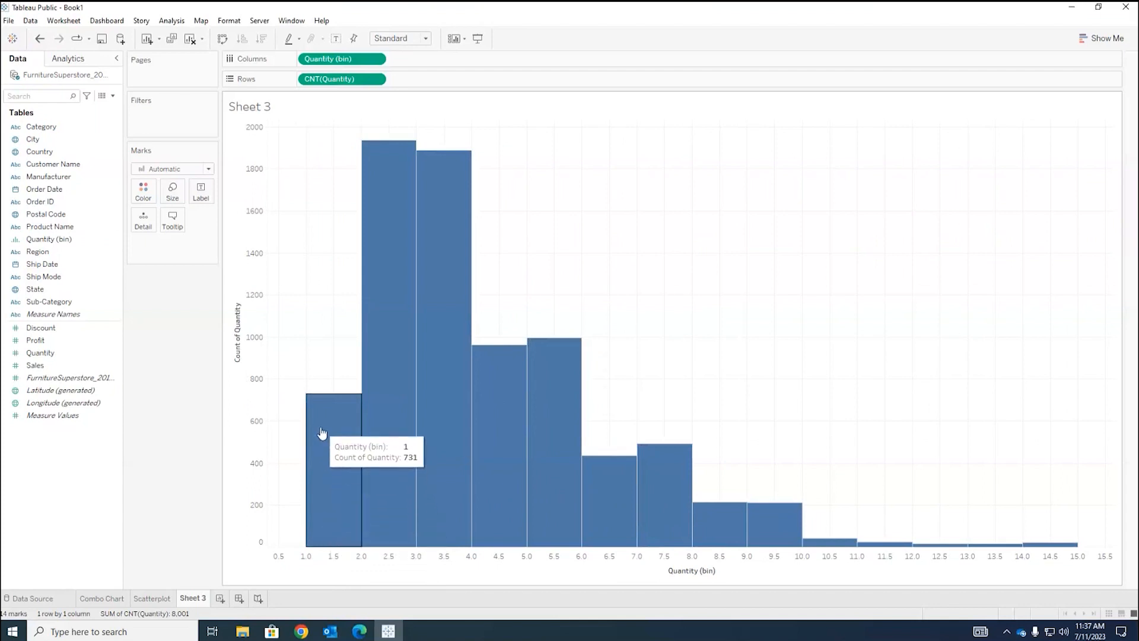
{"action": "mouse_move", "coordinate": [378, 443]}
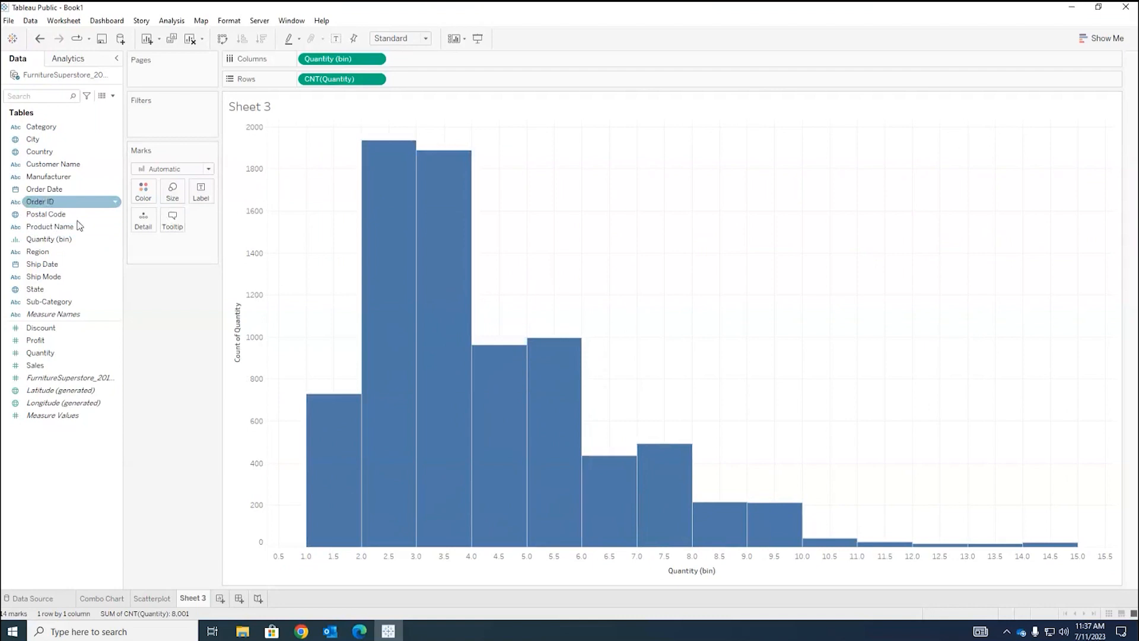
{"action": "left_click", "coordinate": [58, 241]}
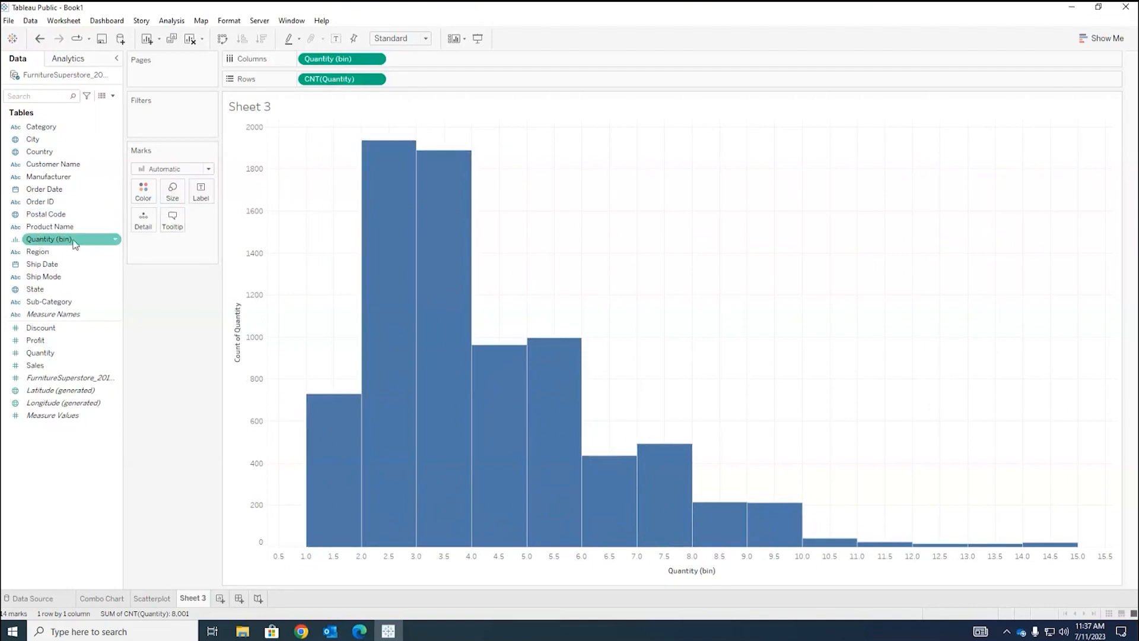
{"action": "left_click", "coordinate": [485, 290]}
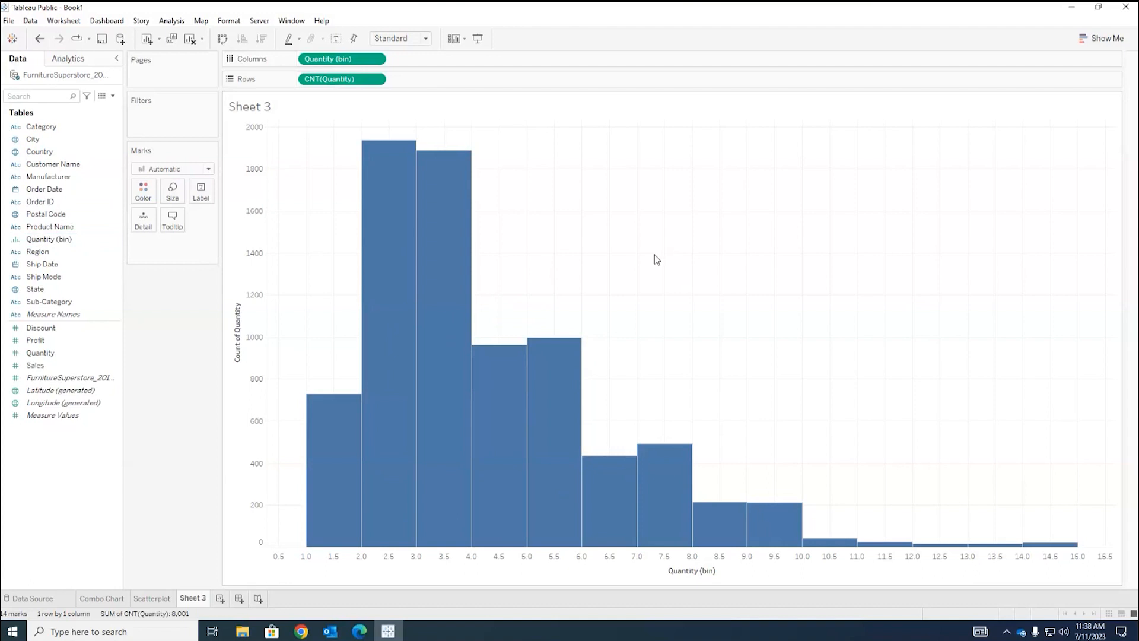
{"action": "mouse_move", "coordinate": [361, 263]}
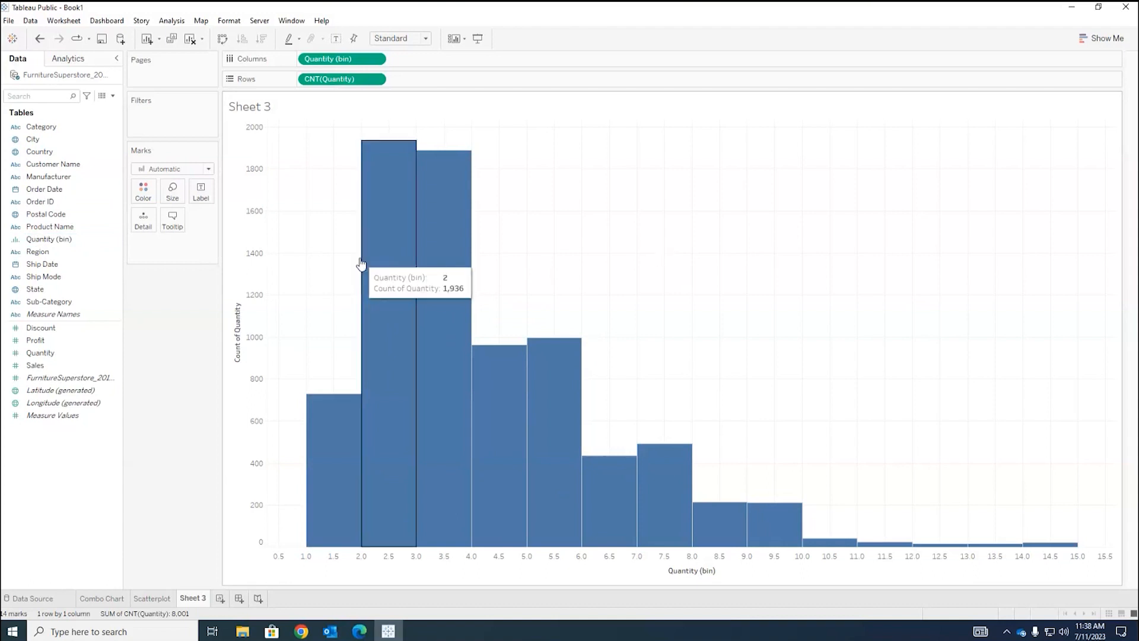
{"action": "mouse_move", "coordinate": [444, 280]}
{"action": "mouse_move", "coordinate": [1046, 545]}
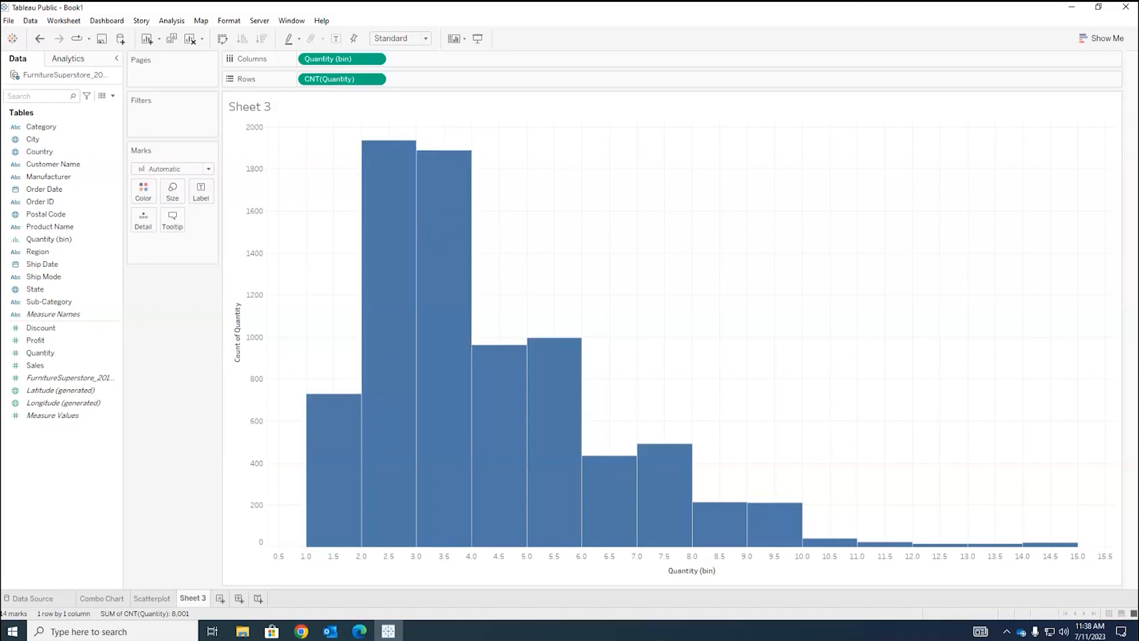
Color the histogram bars by Category and label them with the sum of Quantity
{"action": "left_click", "coordinate": [28, 177]}
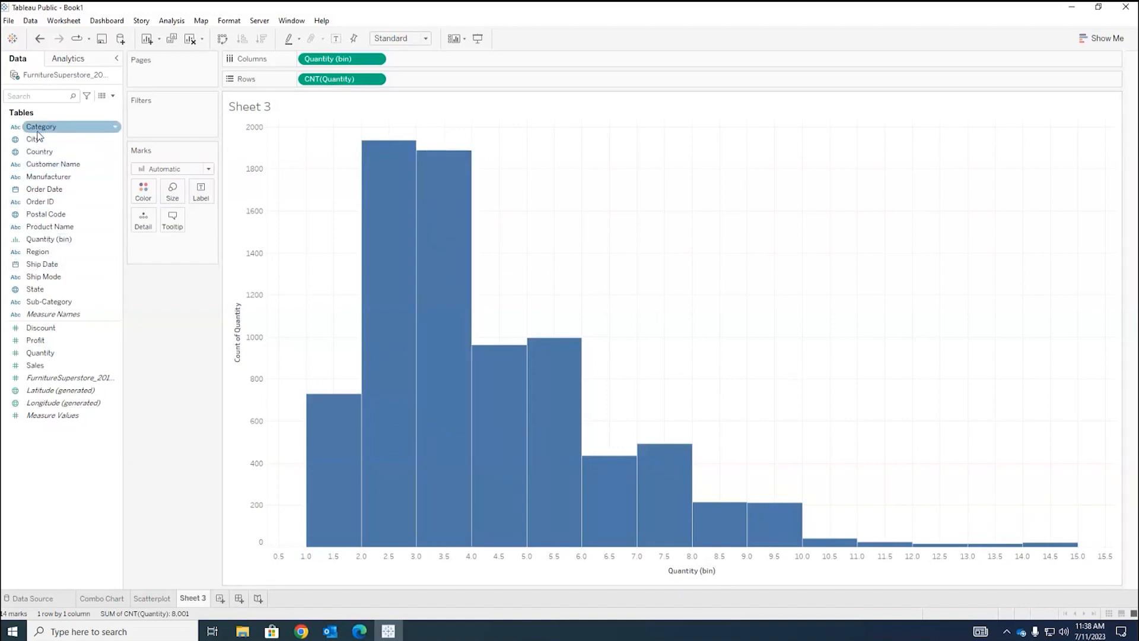
{"action": "left_click_drag", "start_coordinate": [39, 130], "coordinate": [140, 186]}
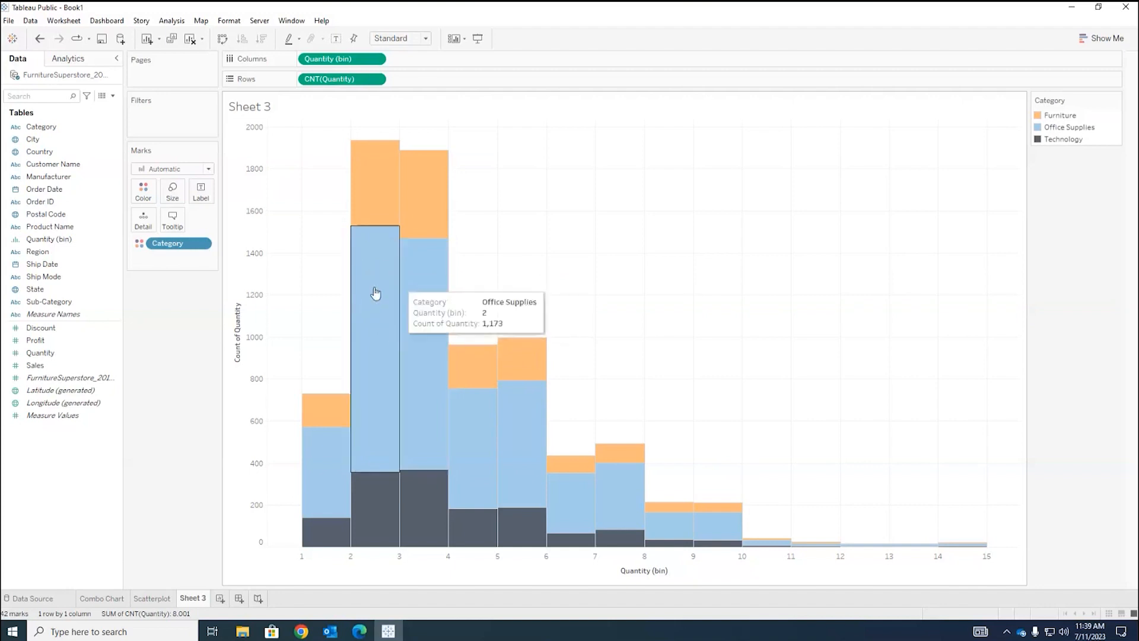
{"action": "left_click", "coordinate": [33, 340]}
{"action": "left_click", "coordinate": [31, 354]}
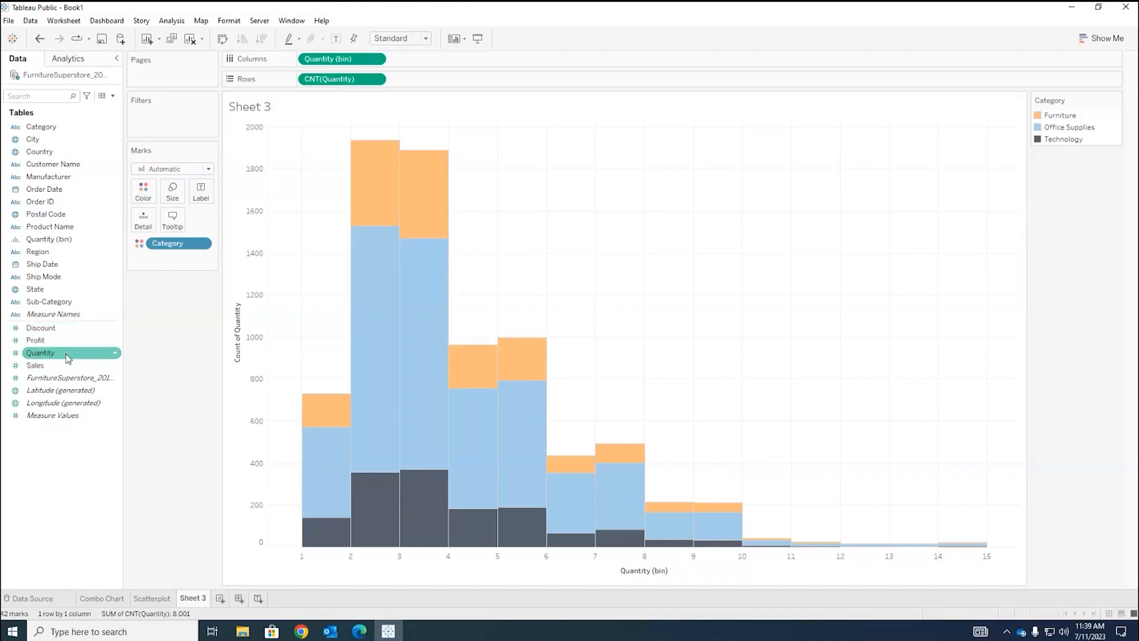
{"action": "left_click", "coordinate": [40, 353]}
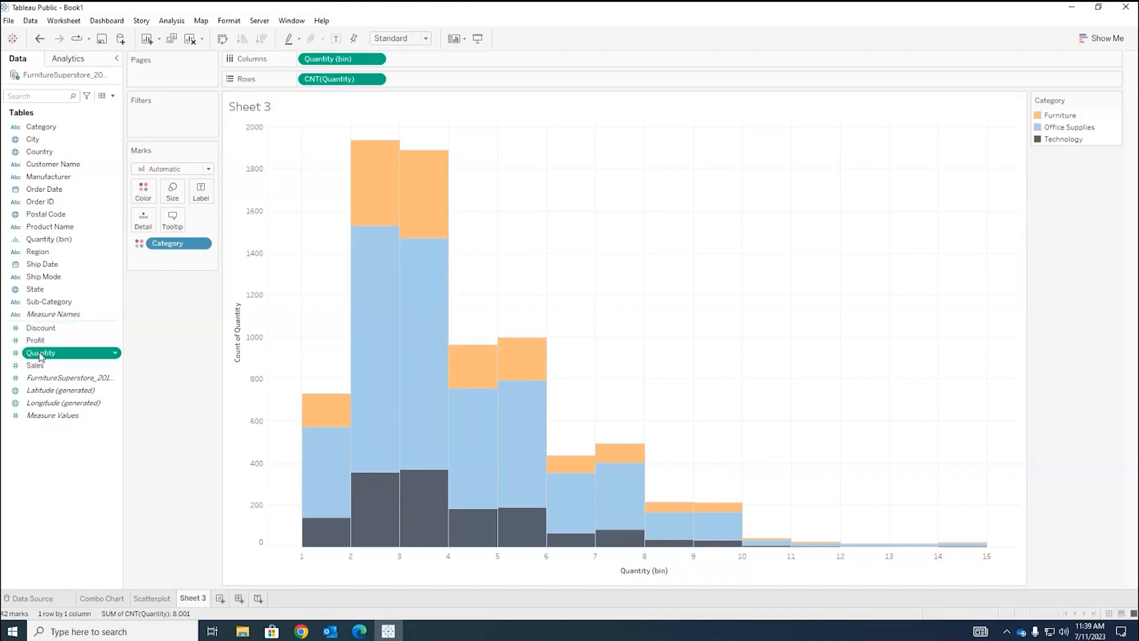
{"action": "left_click_drag", "start_coordinate": [41, 354], "coordinate": [201, 203]}
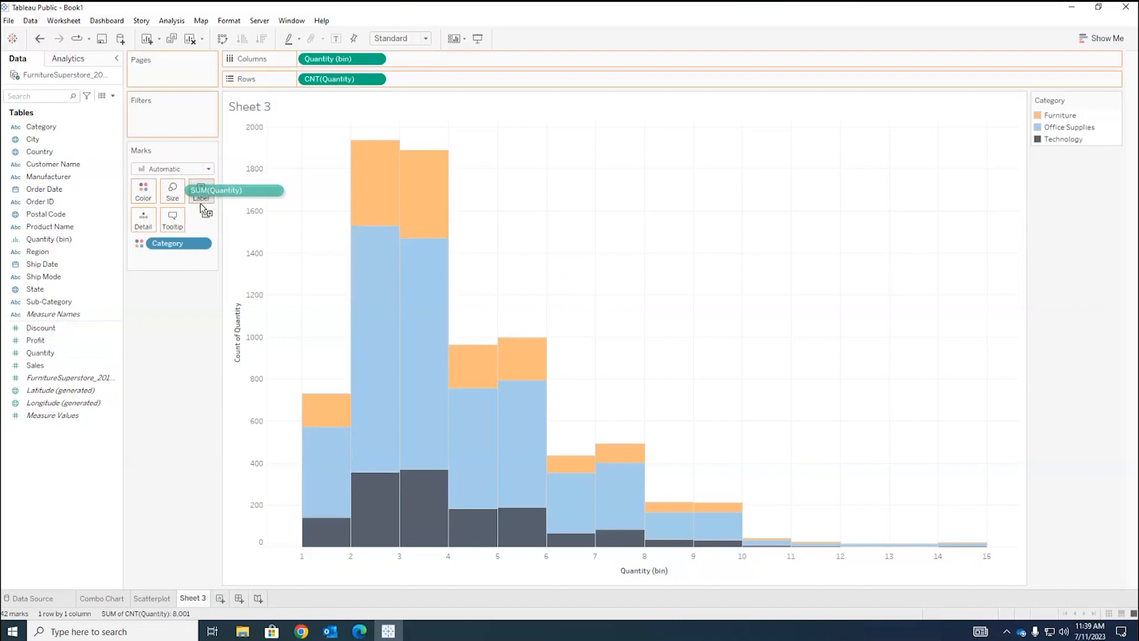
{"action": "left_click_drag", "start_coordinate": [201, 202], "coordinate": [199, 193]}
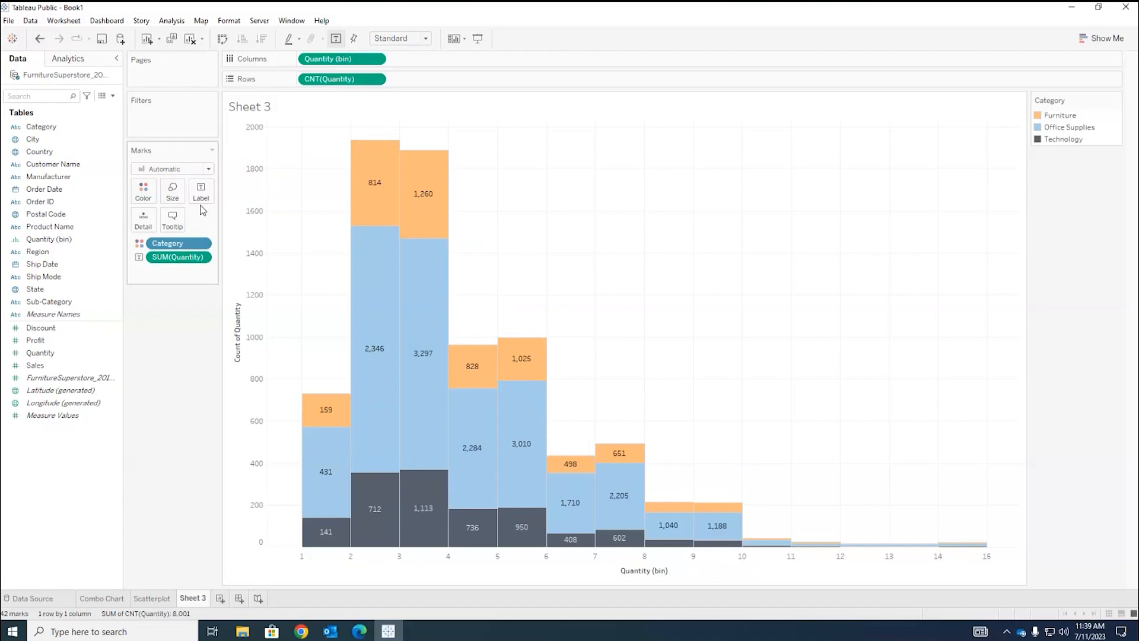
Apply the Percent of Total quick table calculation to the SUM(Quantity) labels
{"action": "left_click", "coordinate": [175, 257]}
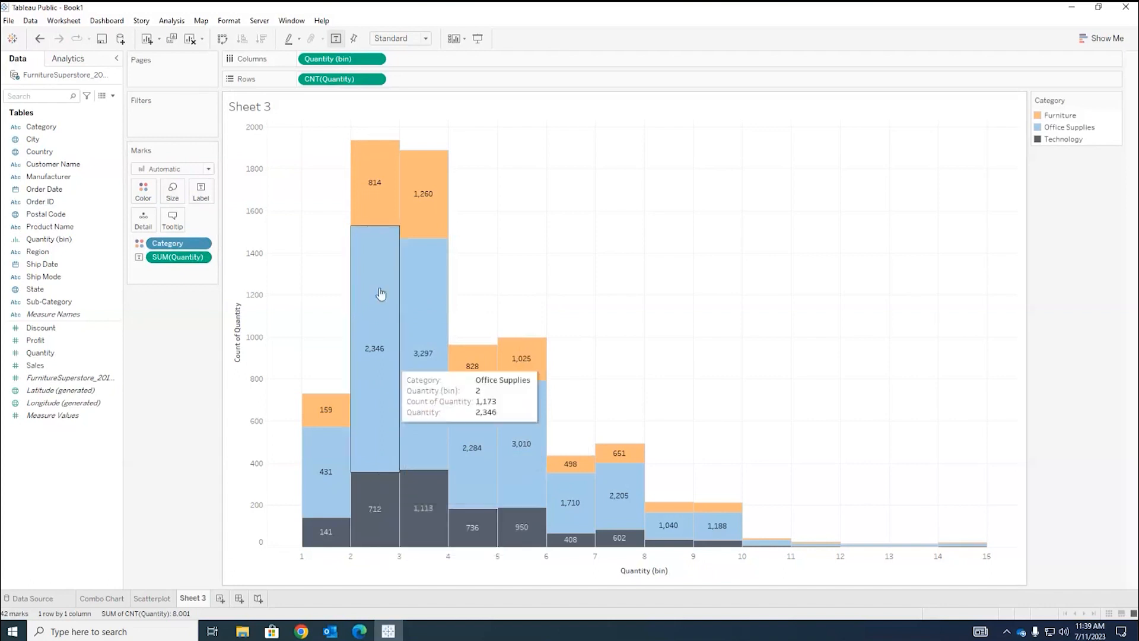
{"action": "right_click", "coordinate": [201, 258]}
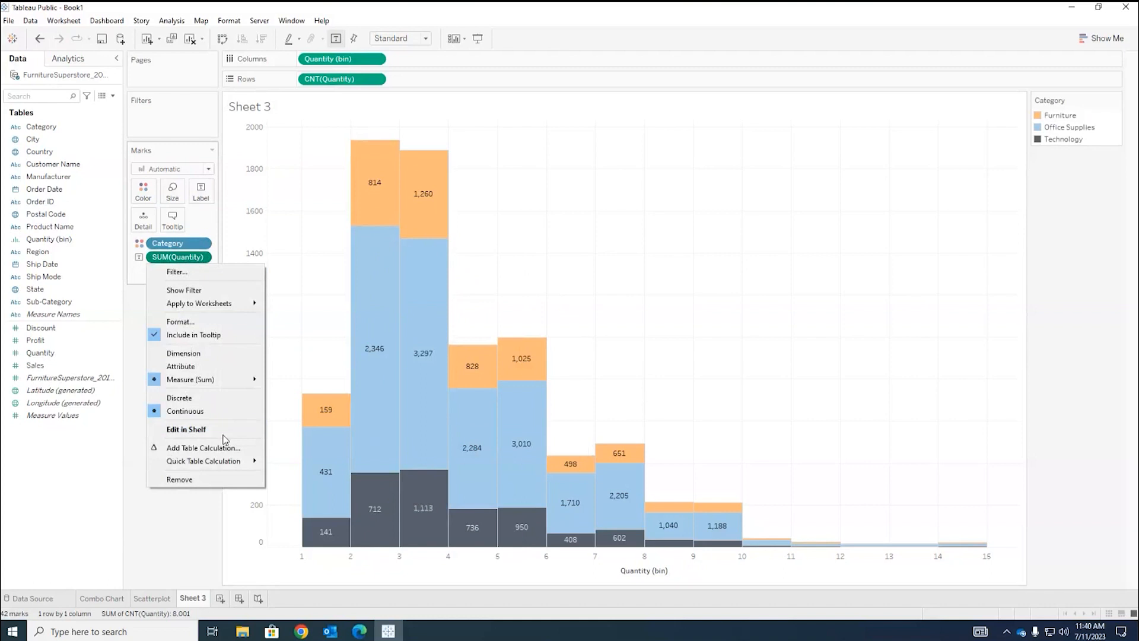
{"action": "mouse_move", "coordinate": [228, 462]}
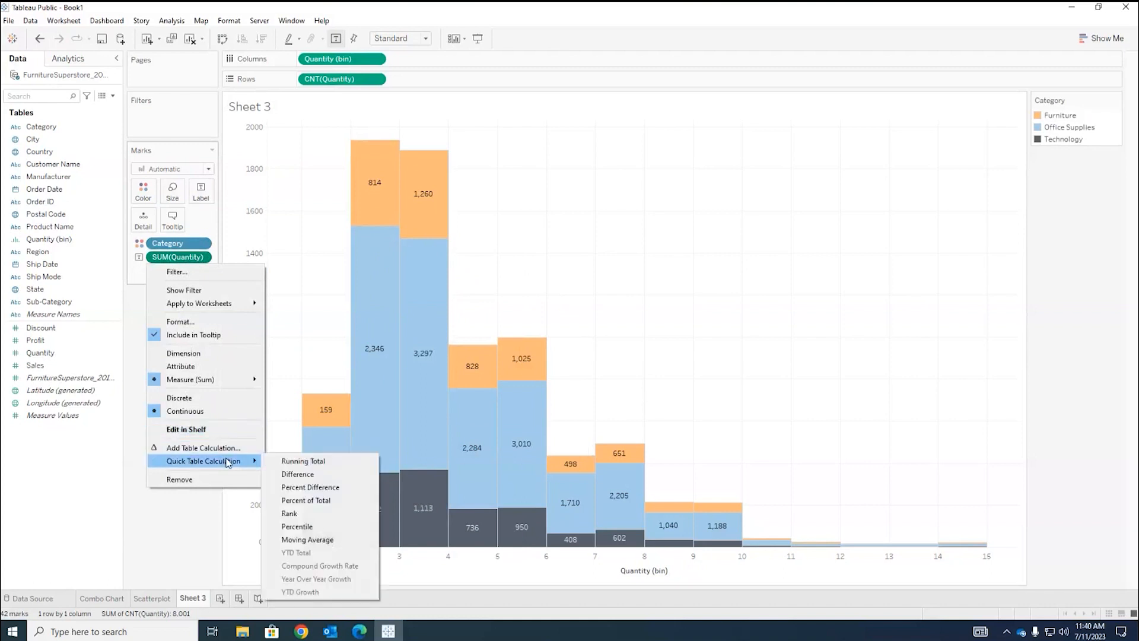
{"action": "left_click", "coordinate": [331, 502]}
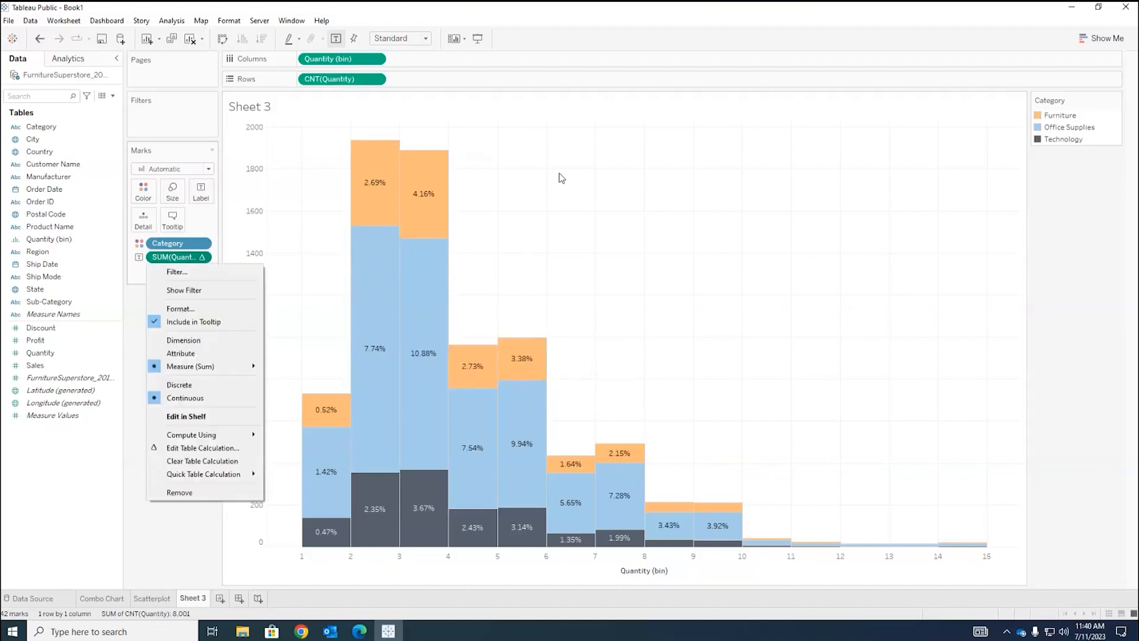
{"action": "left_click", "coordinate": [559, 177]}
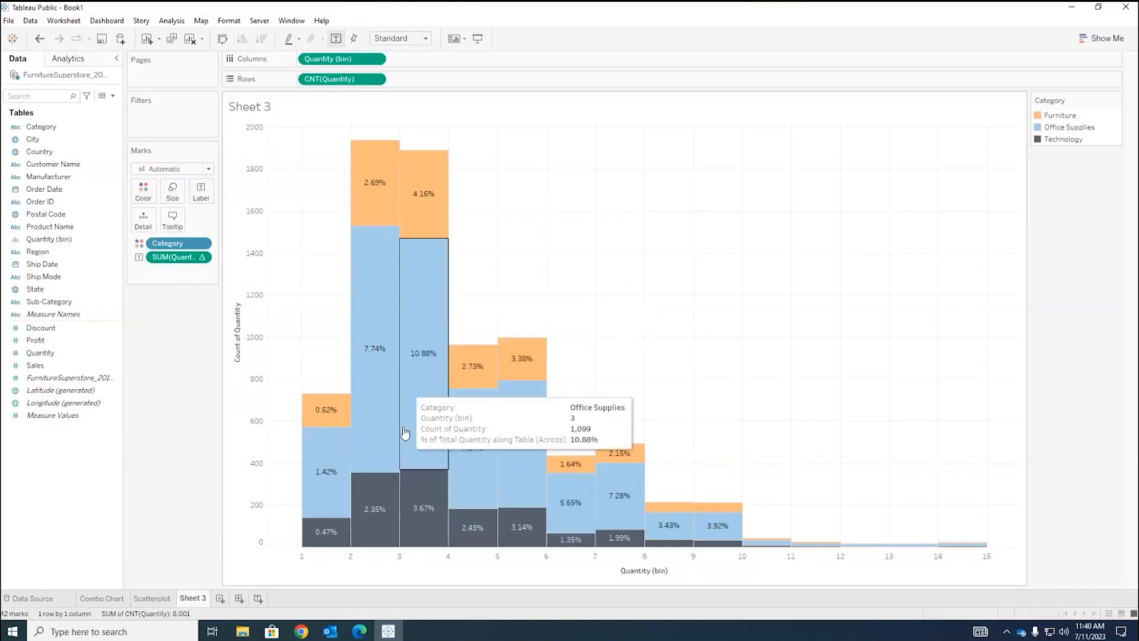
Edit the label's percent-of-total table calculation to compute using Cell, and check the resulting labels
{"action": "left_click", "coordinate": [202, 258]}
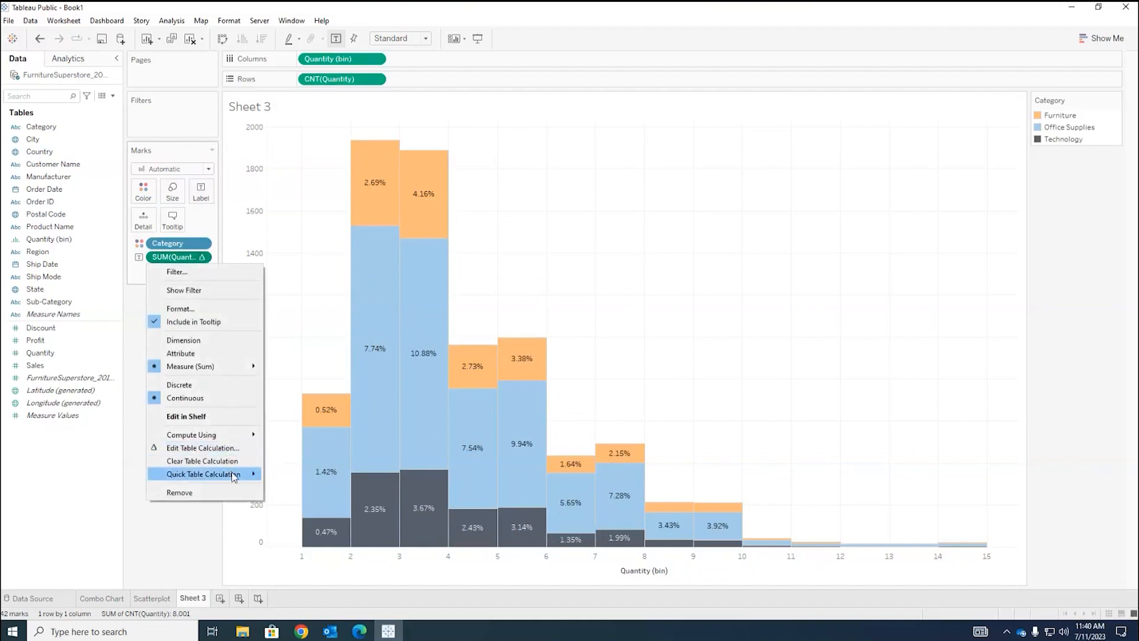
{"action": "mouse_move", "coordinate": [232, 475]}
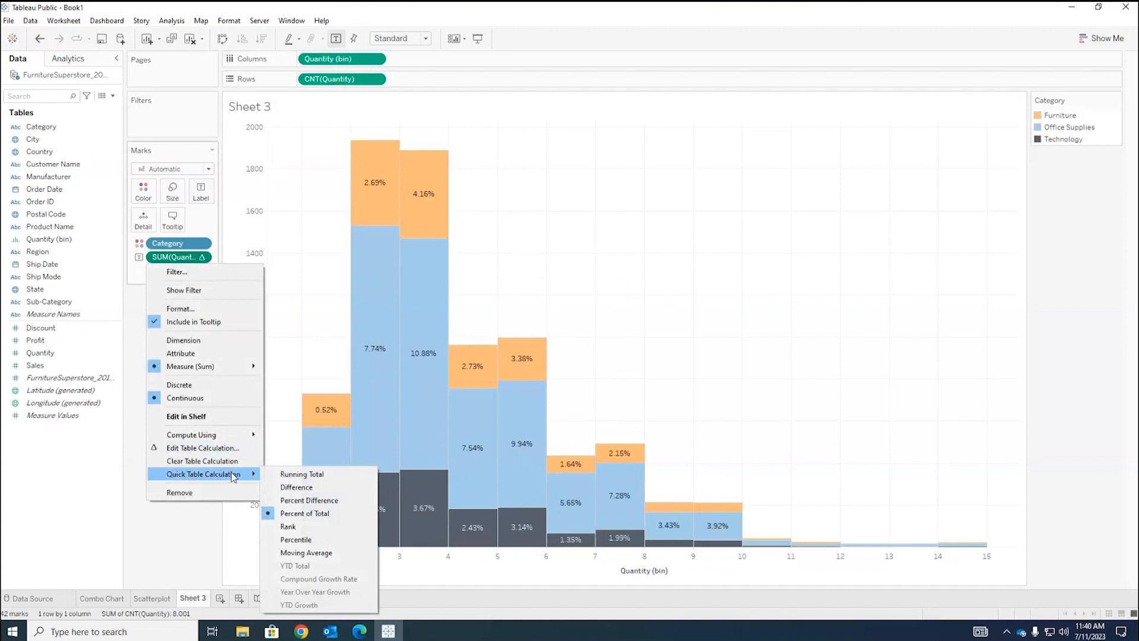
{"action": "left_click", "coordinate": [204, 449]}
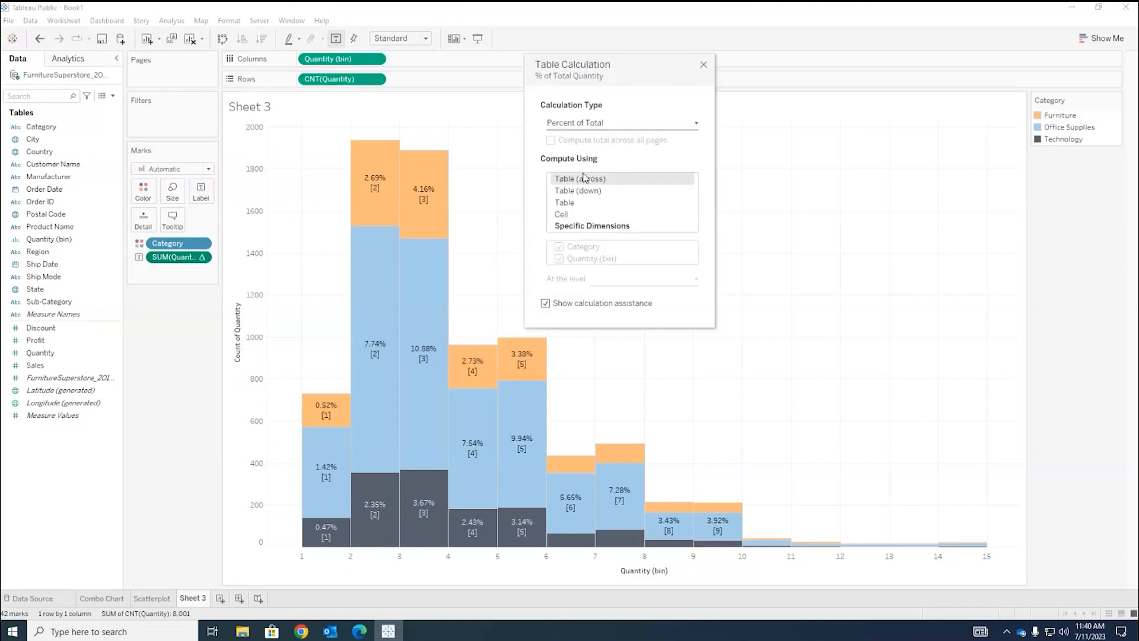
{"action": "left_click", "coordinate": [581, 205]}
{"action": "left_click", "coordinate": [563, 215]}
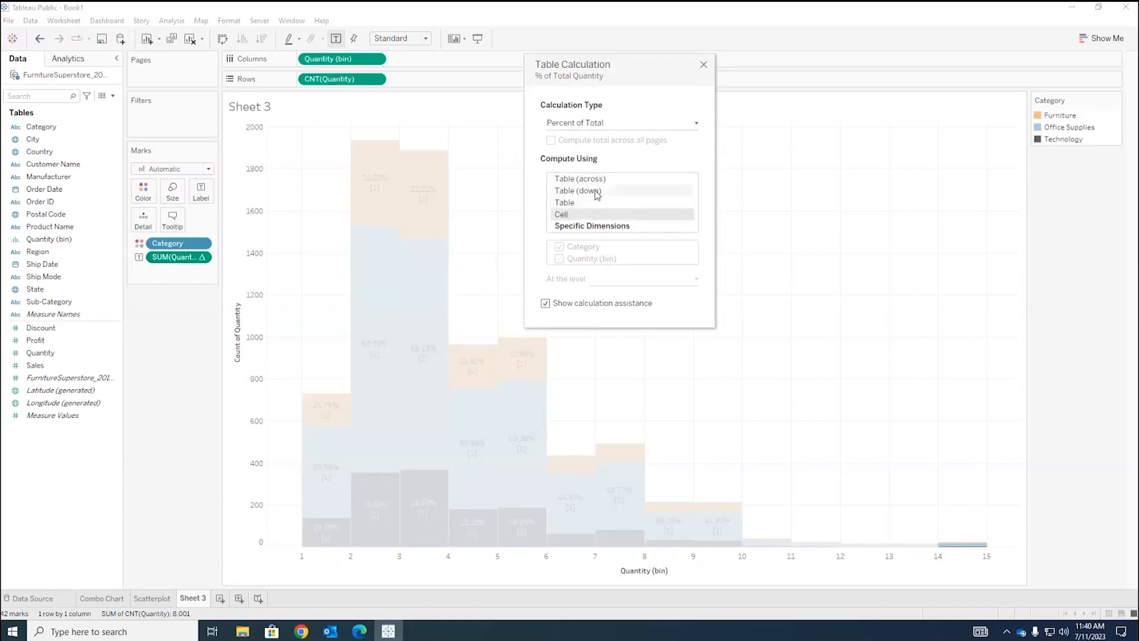
{"action": "left_click", "coordinate": [707, 64]}
{"action": "mouse_move", "coordinate": [375, 321]}
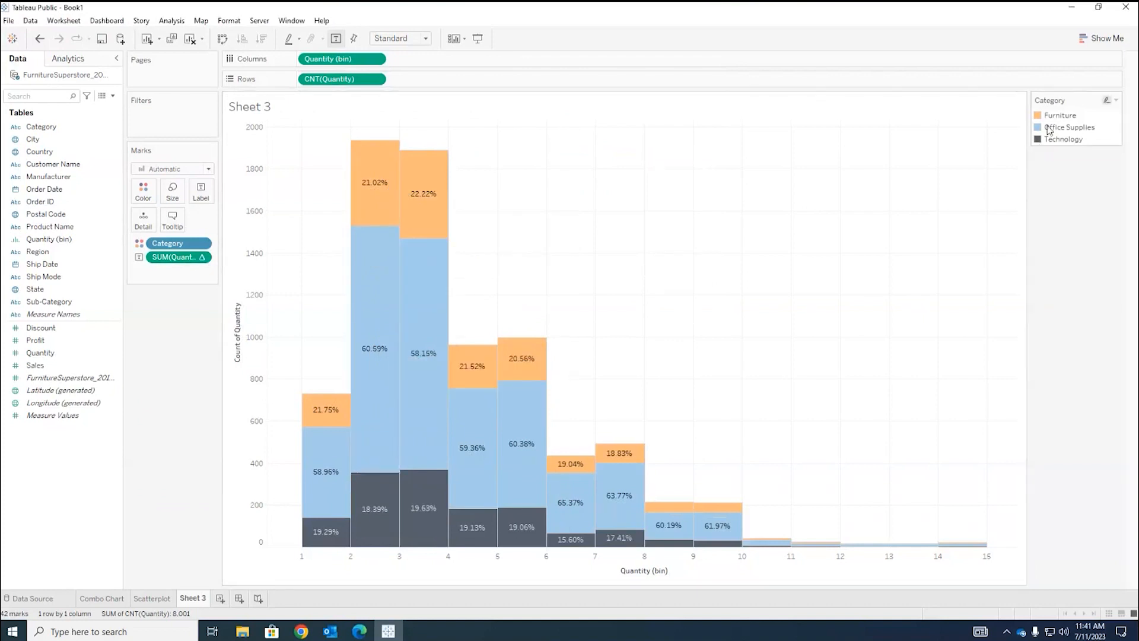
Rename Sheet 3 as Histogram
{"action": "right_click", "coordinate": [188, 599]}
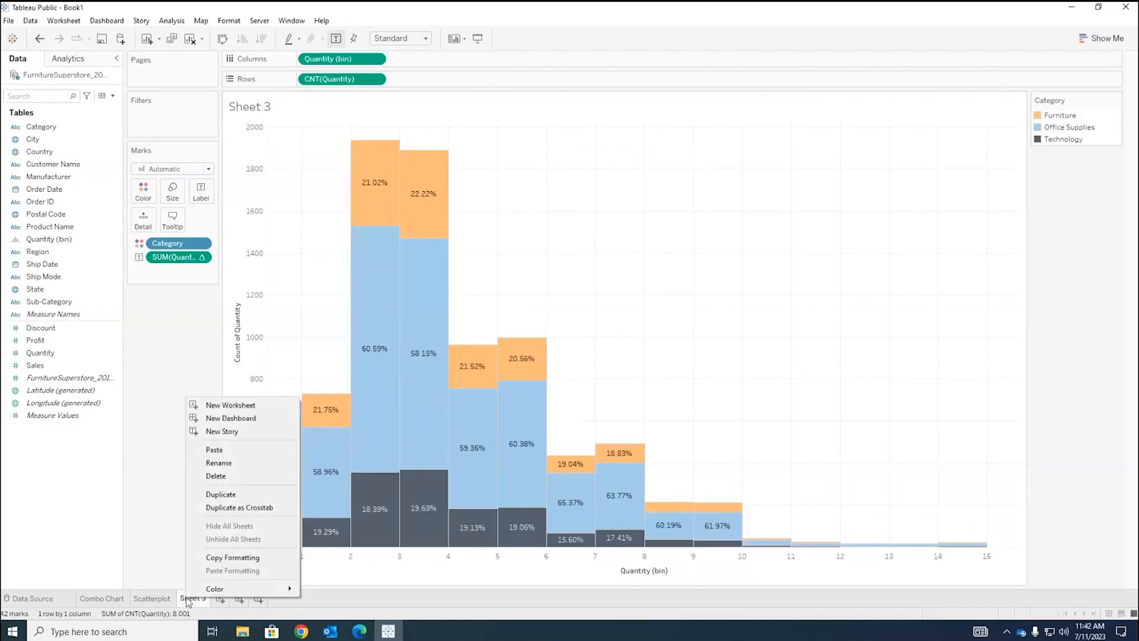
{"action": "left_click", "coordinate": [242, 466]}
{"action": "type", "text": "Histogram"}
{"action": "key", "text": "Return"}
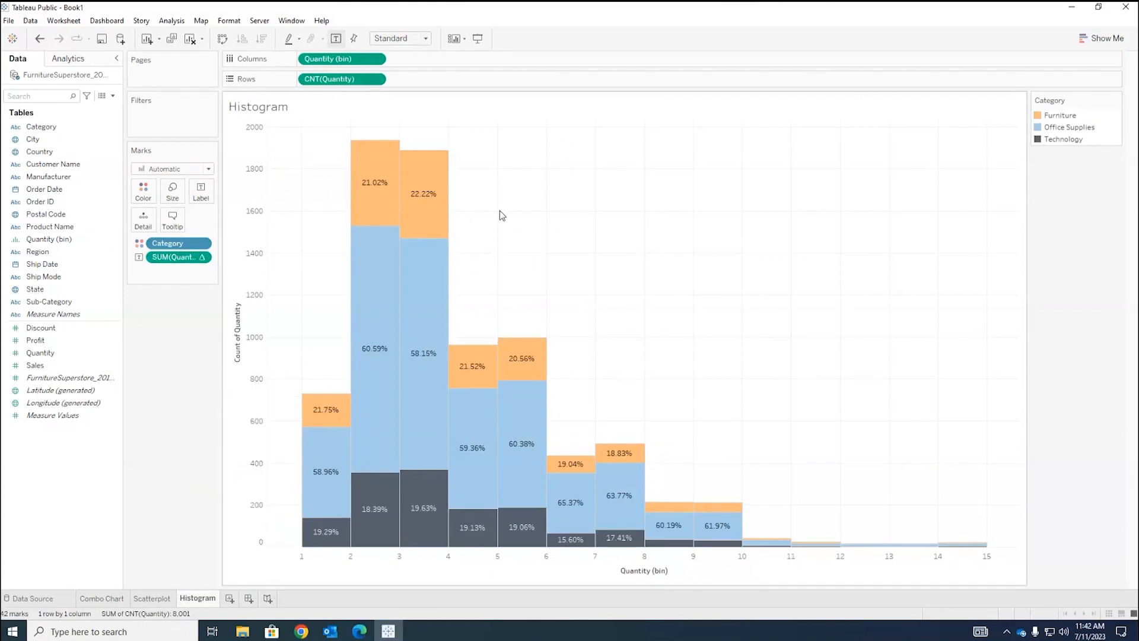
Review the Show Me chart options and the Quantity (bin) field behind the histogram
{"action": "left_click", "coordinate": [40, 240]}
{"action": "mouse_move", "coordinate": [380, 276]}
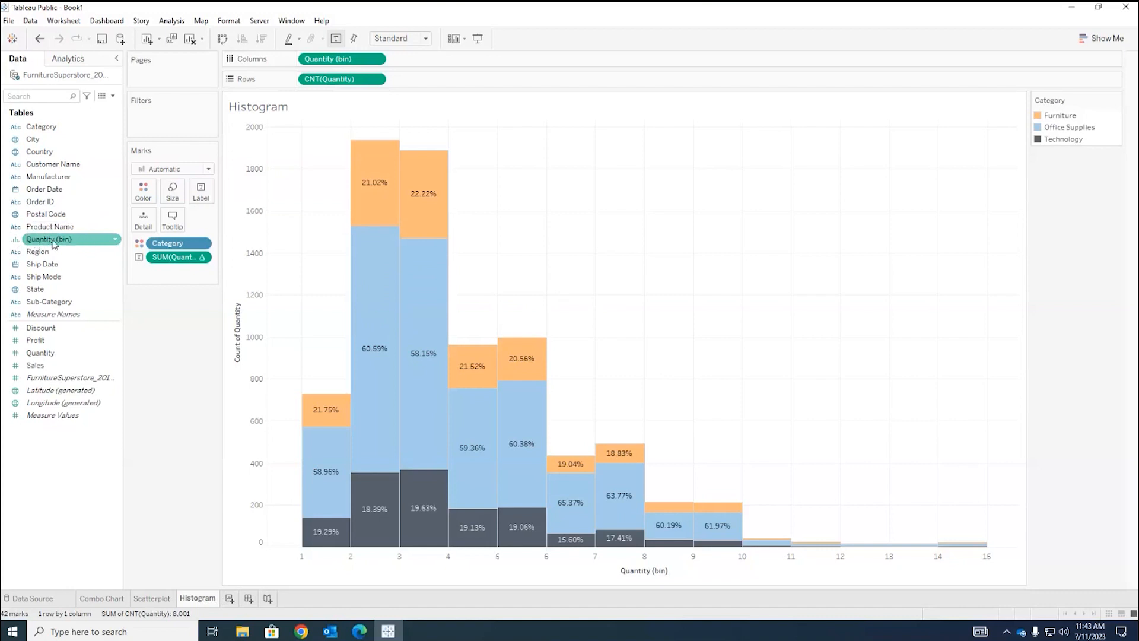
{"action": "left_click", "coordinate": [1102, 38]}
{"action": "left_click", "coordinate": [1102, 38]}
{"action": "left_click", "coordinate": [115, 240]}
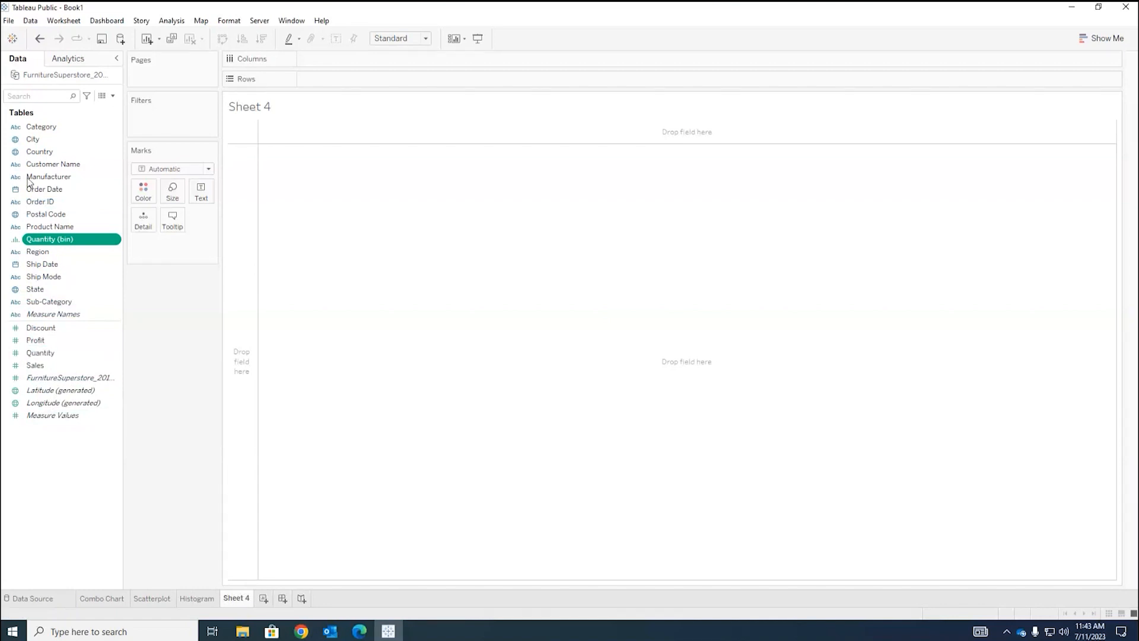
Try Order Date on Columns of the empty Sheet 4 and take the field off again
{"action": "left_click_drag", "start_coordinate": [56, 192], "coordinate": [343, 59]}
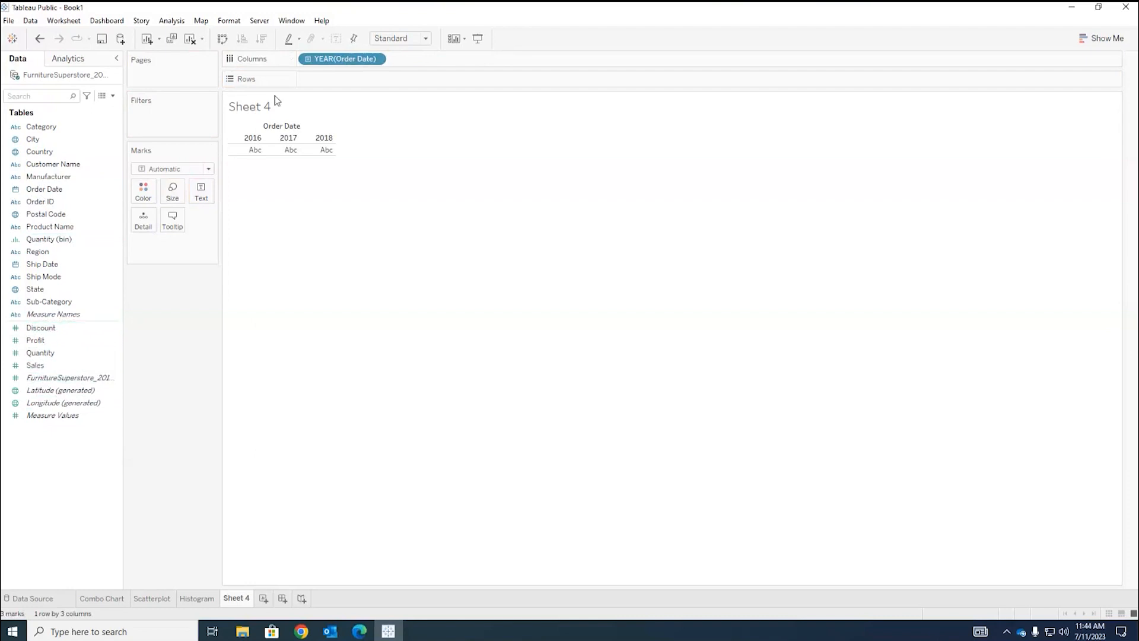
{"action": "left_click_drag", "start_coordinate": [336, 58], "coordinate": [72, 136]}
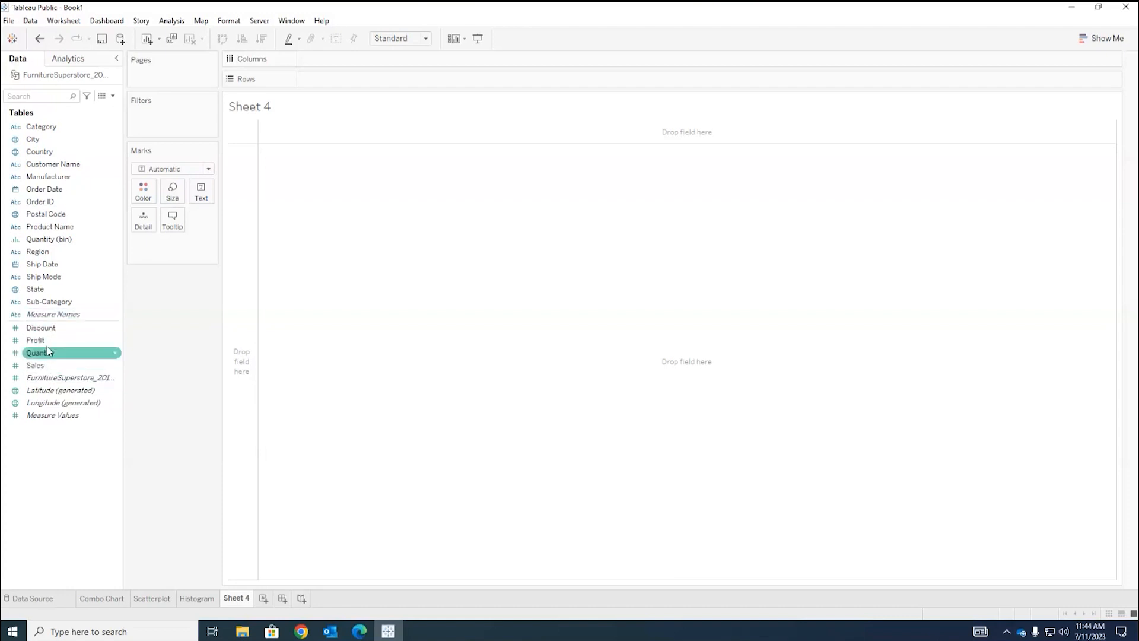
{"action": "right_click", "coordinate": [36, 431]}
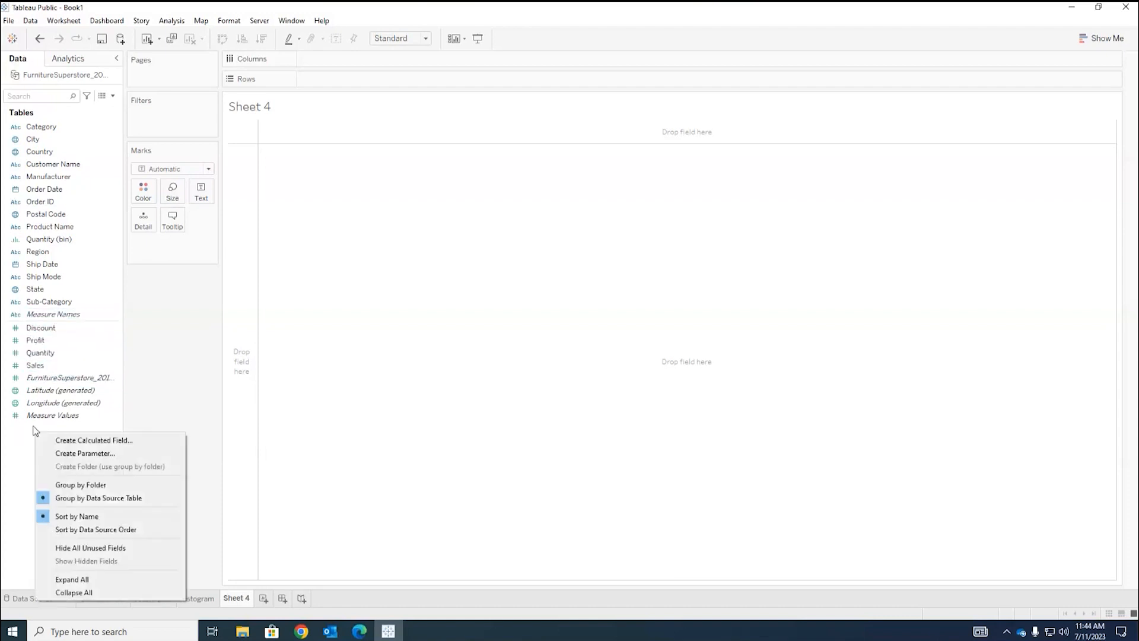
{"action": "left_click", "coordinate": [23, 454]}
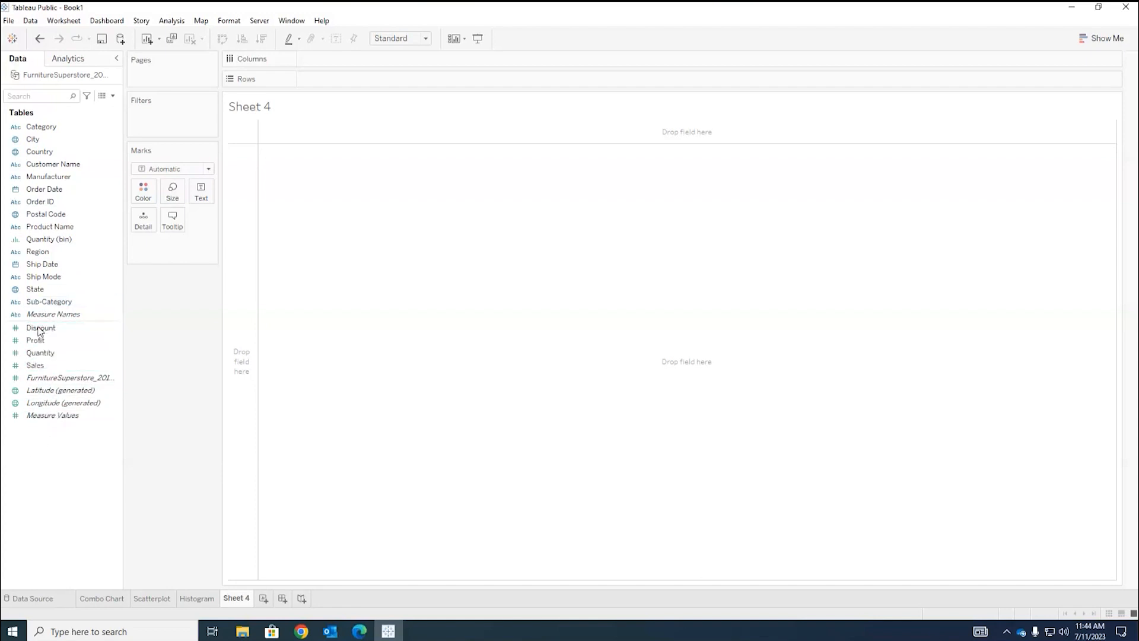
Create a calculated field in the data source and name it Expenses
{"action": "right_click", "coordinate": [34, 445]}
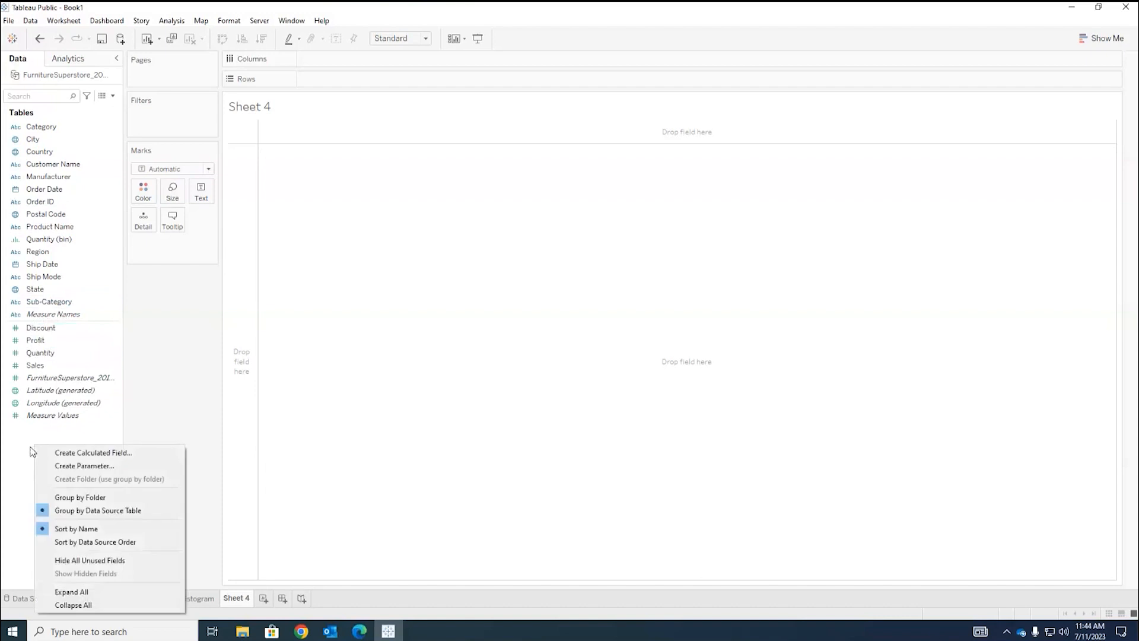
{"action": "left_click", "coordinate": [107, 453]}
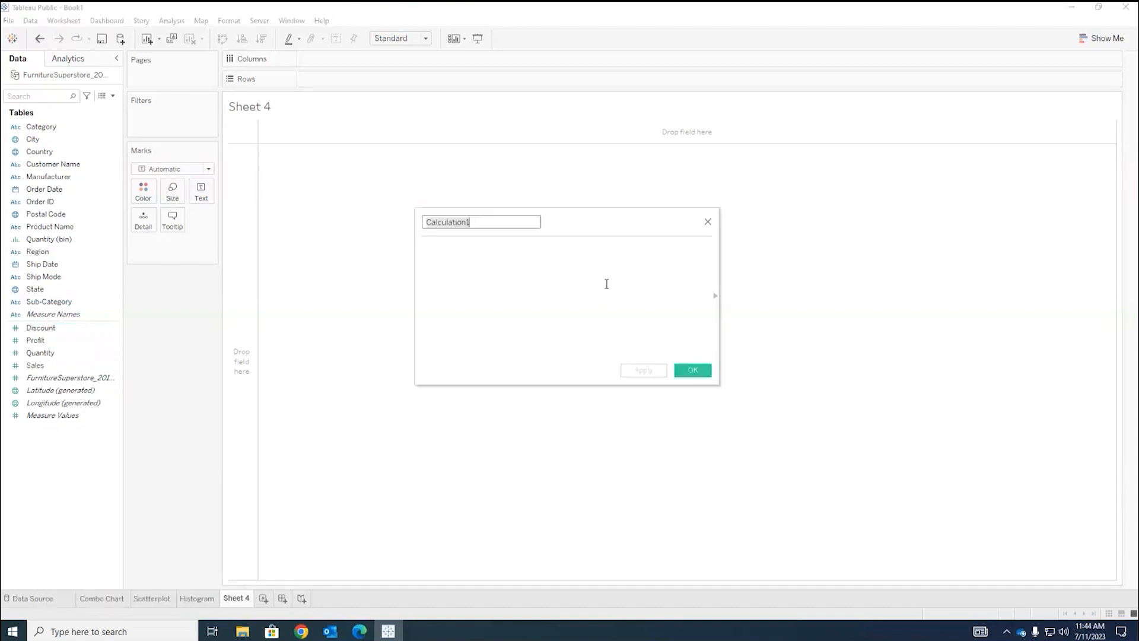
{"action": "type", "text": "Expenses"}
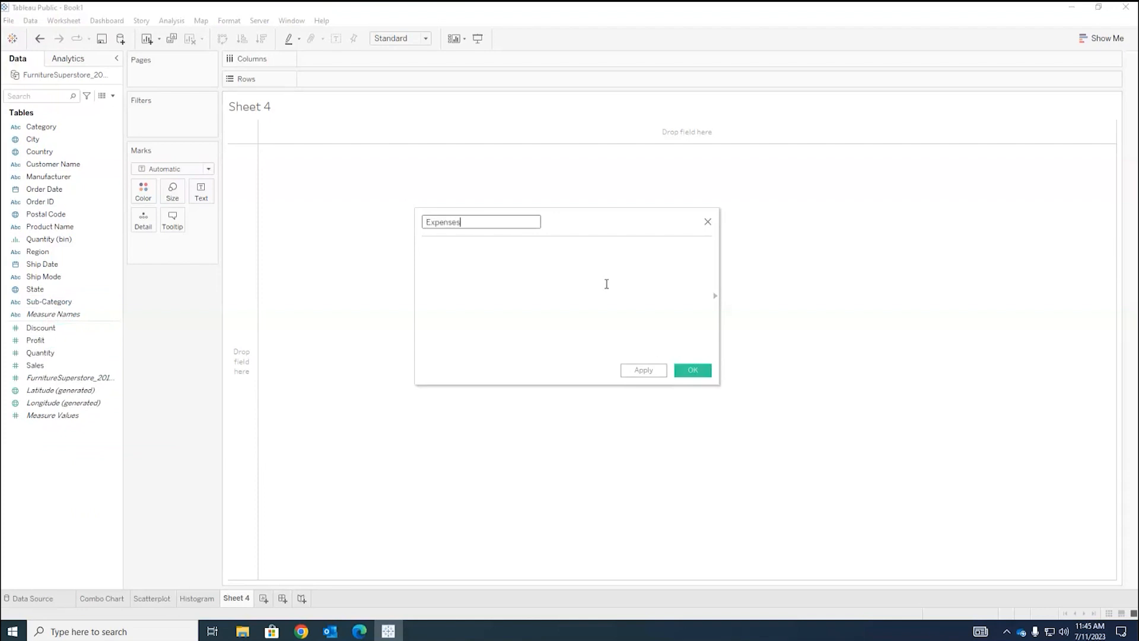
Begin the Expenses formula with the Sales field and a minus sign, and check the calculation's error details
{"action": "left_click", "coordinate": [606, 284]}
{"action": "left_click", "coordinate": [38, 366]}
{"action": "left_click_drag", "start_coordinate": [40, 368], "coordinate": [460, 255]}
{"action": "type", "text": "-"}
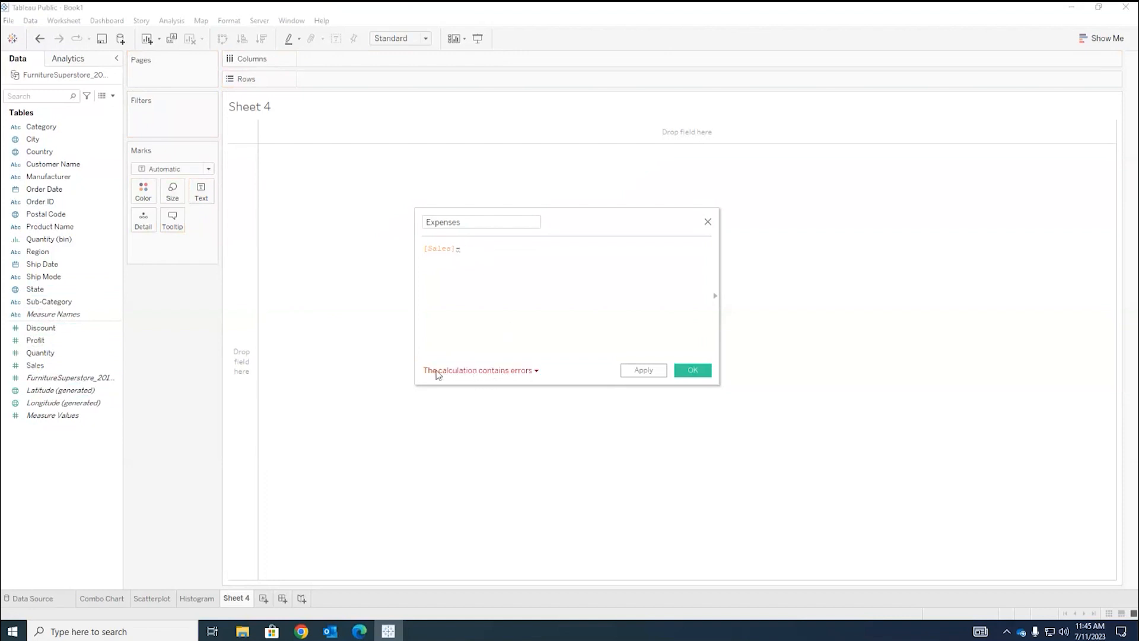
{"action": "left_click", "coordinate": [537, 372]}
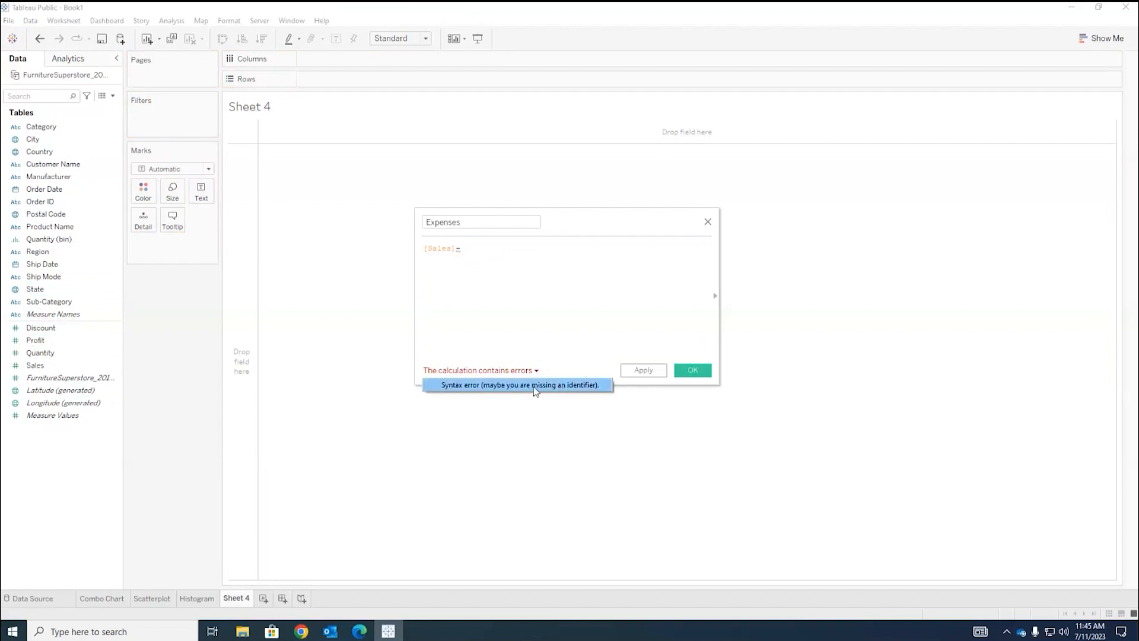
{"action": "left_click", "coordinate": [534, 427]}
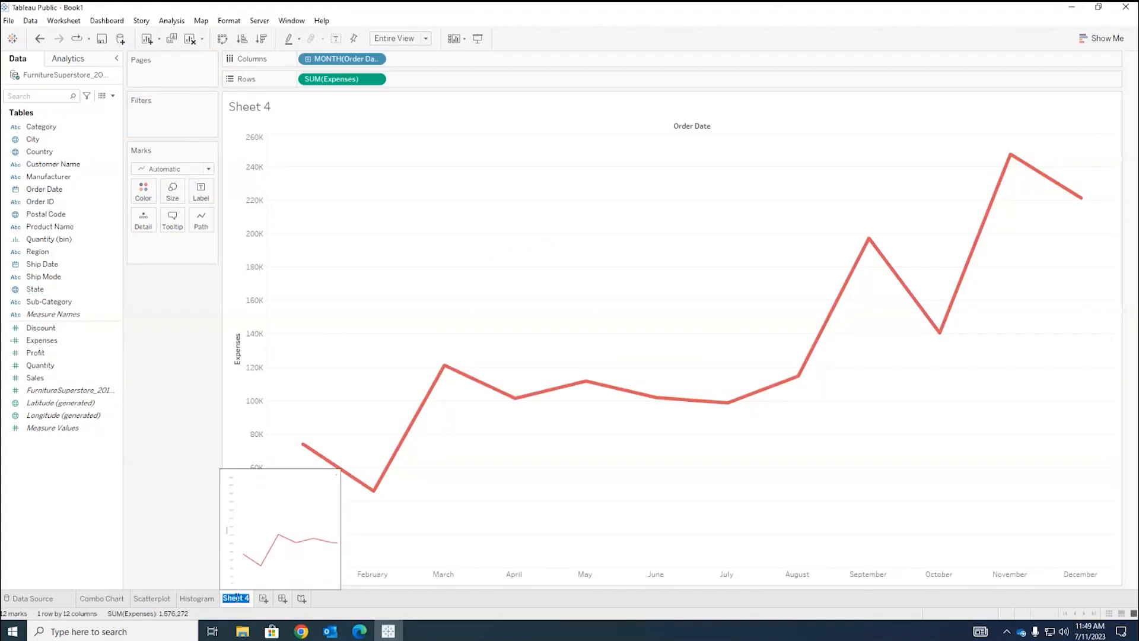
Rename Sheet 4 as Calculated Field
{"action": "type", "text": "Calculated Field"}
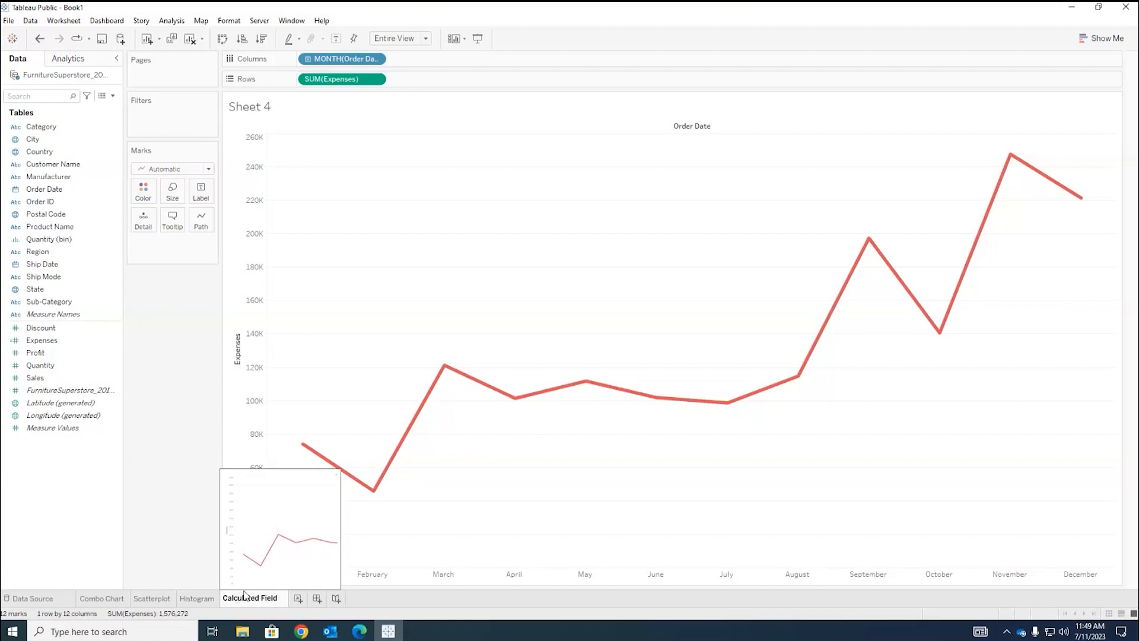
{"action": "key", "text": "Return"}
Replace the sheet-name placeholder in the chart title with "Expenses over time"
{"action": "double_click", "coordinate": [320, 108]}
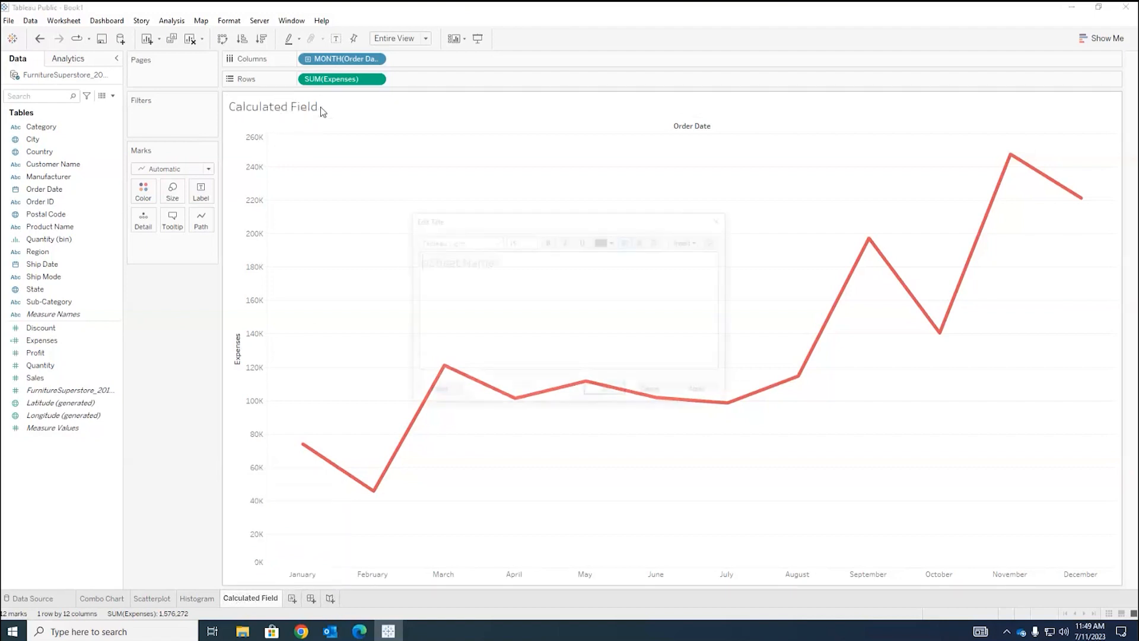
{"action": "type", "text": "E"}
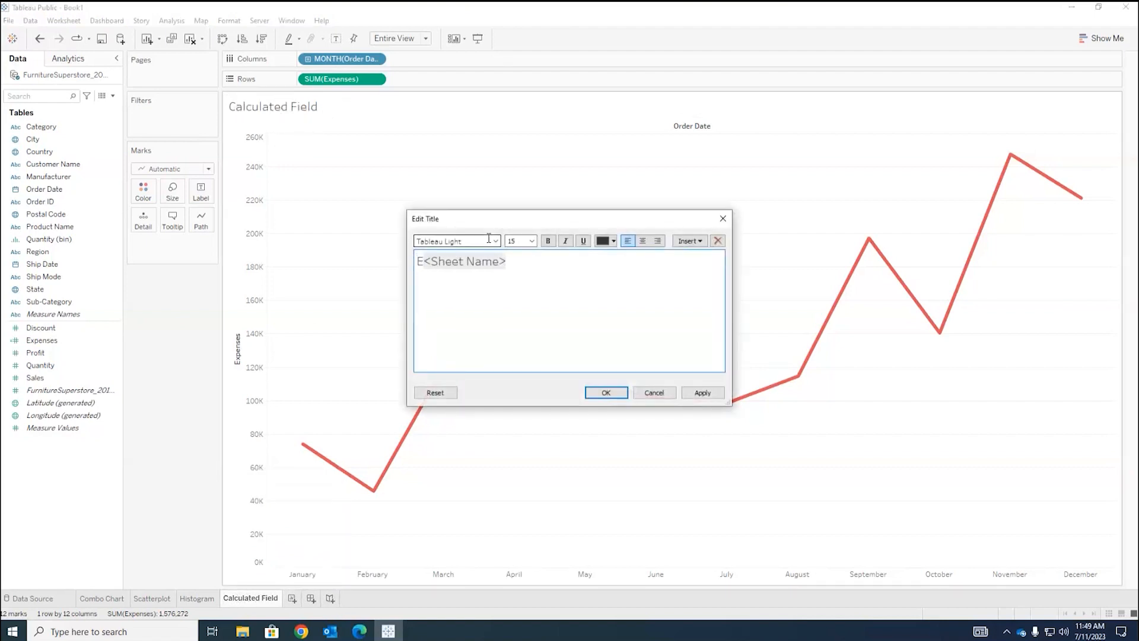
{"action": "key", "text": "Delete"}
{"action": "key", "text": "Delete"}
{"action": "key", "text": "Delete"}
{"action": "key", "text": "Delete"}
{"action": "key", "text": "Delete"}
{"action": "key", "text": "Delete"}
{"action": "key", "text": "Delete"}
{"action": "key", "text": "Delete"}
{"action": "key", "text": "Delete"}
{"action": "key", "text": "Delete"}
{"action": "key", "text": "Delete"}
{"action": "key", "text": "Delete"}
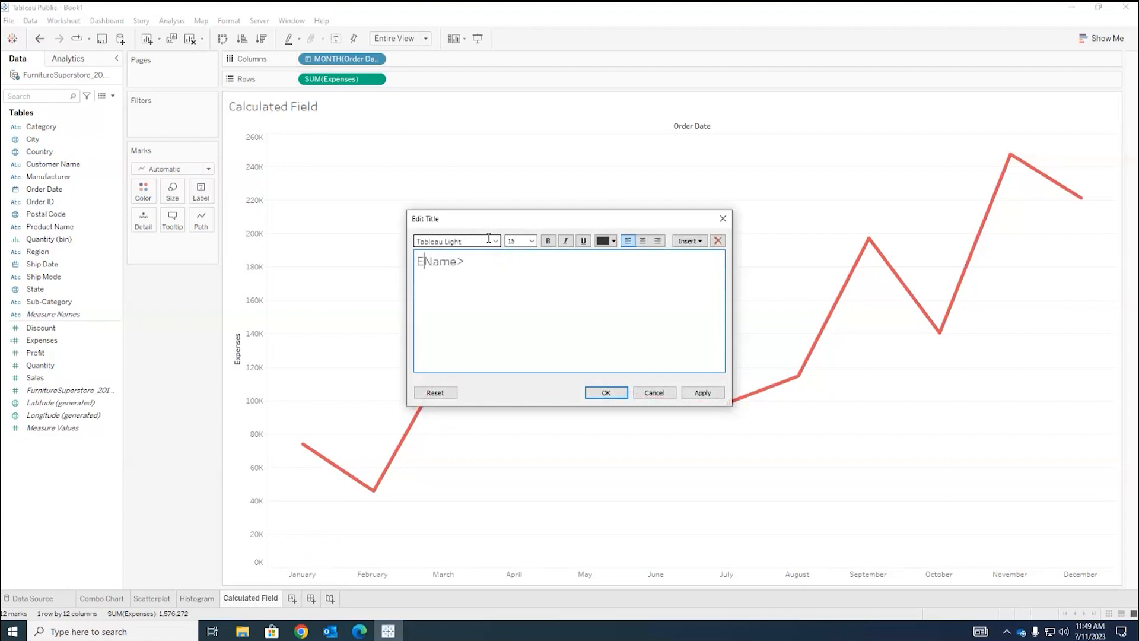
{"action": "type", "text": "xpenses over time"}
{"action": "left_click", "coordinate": [605, 393]}
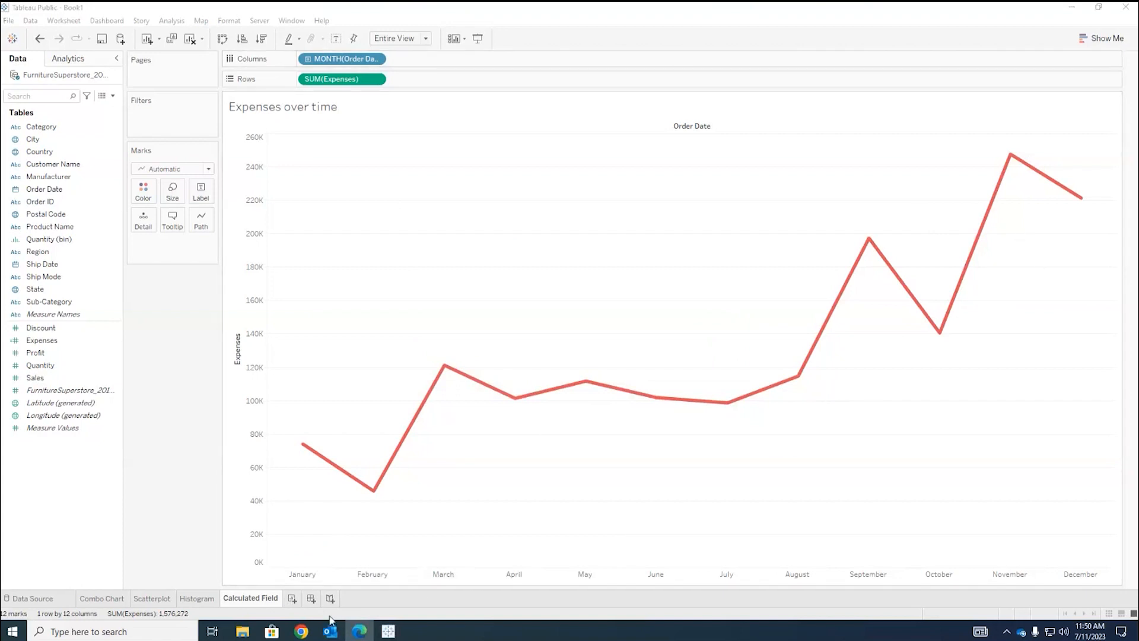
{"action": "mouse_move", "coordinate": [317, 630]}
{"action": "left_click", "coordinate": [91, 193]}
{"action": "left_click", "coordinate": [628, 530]}
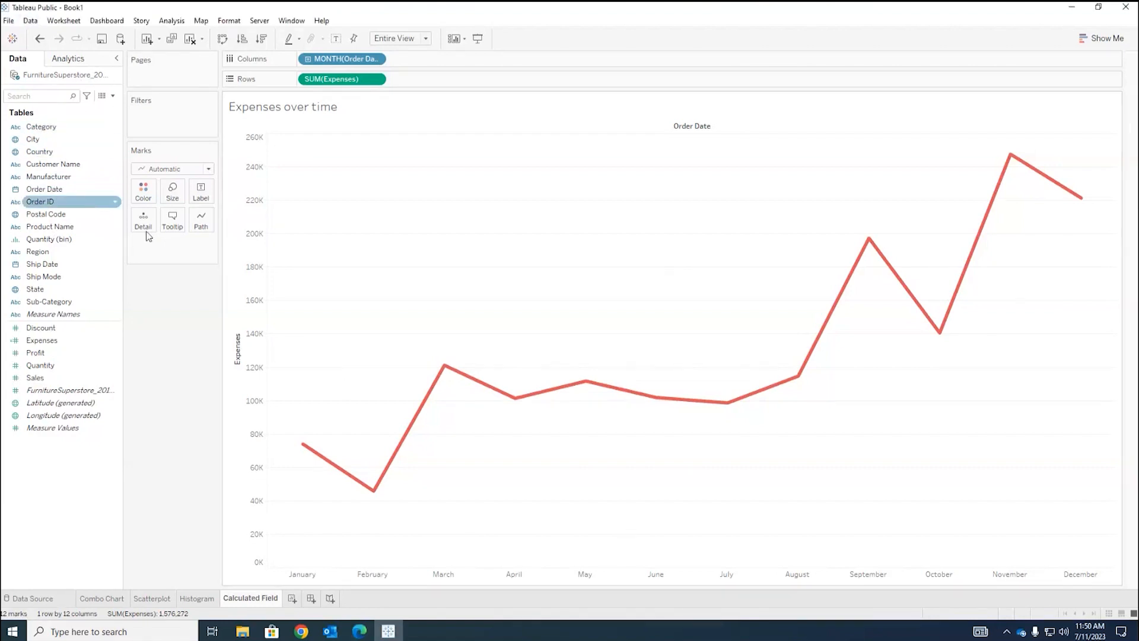
Connect to the Classroom Schedule Excel workbook on the Desktop as a new data source
{"action": "left_click", "coordinate": [34, 22]}
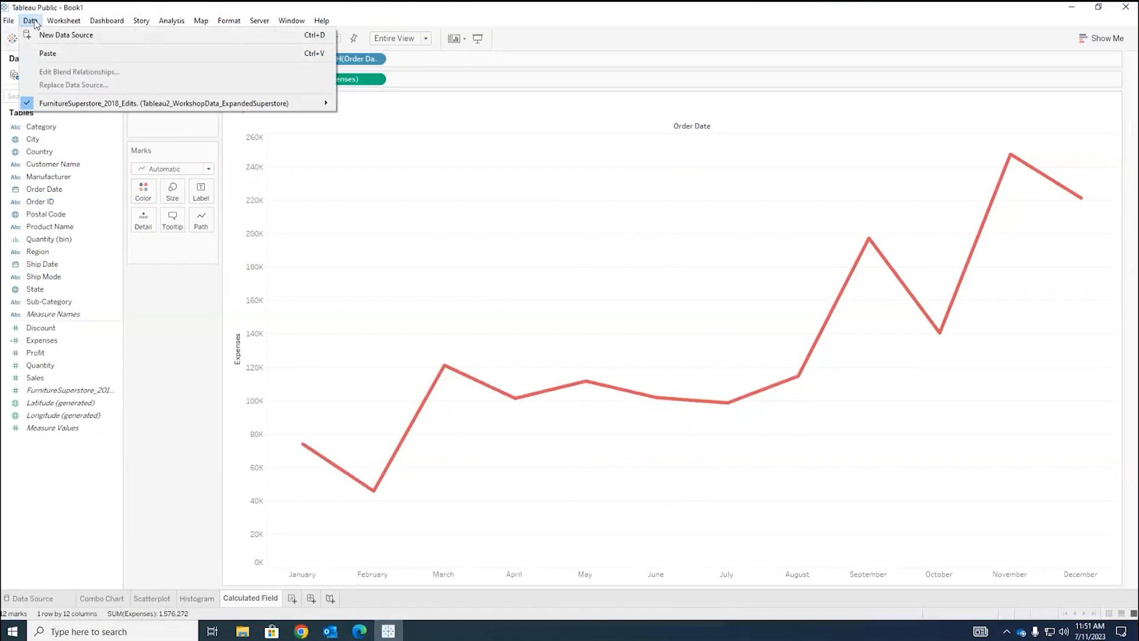
{"action": "left_click", "coordinate": [33, 23]}
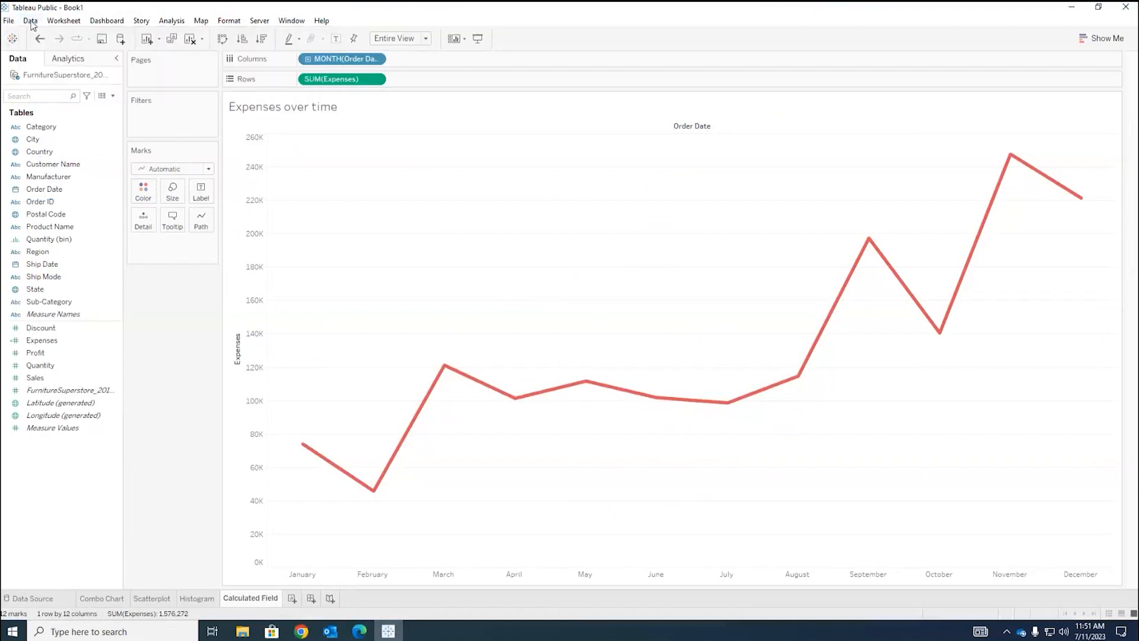
{"action": "left_click", "coordinate": [33, 24]}
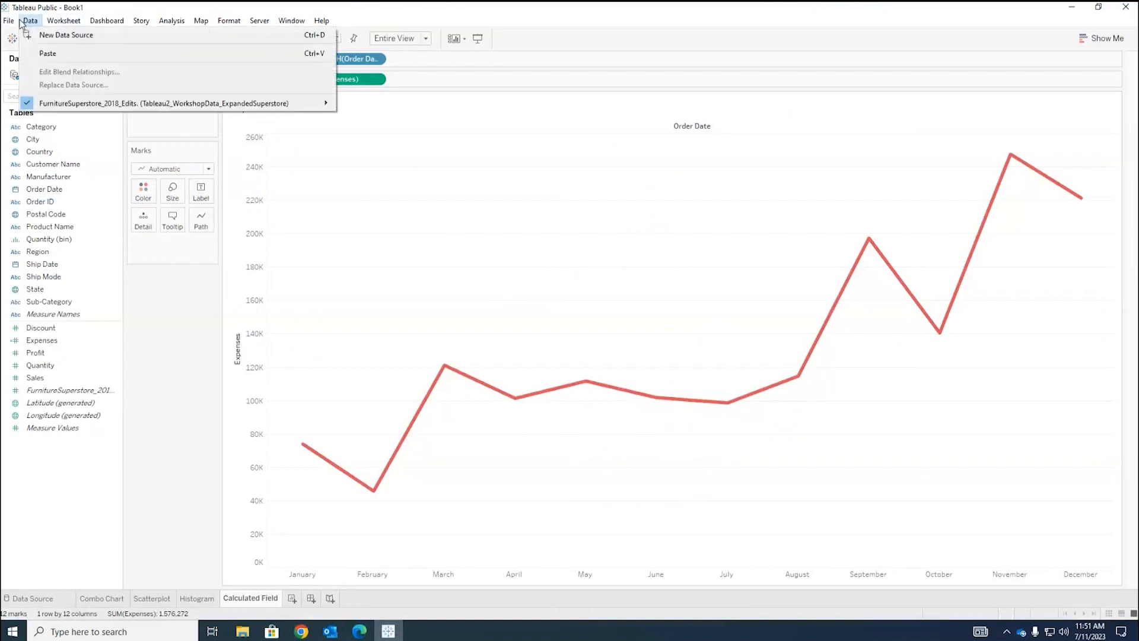
{"action": "left_click", "coordinate": [49, 37]}
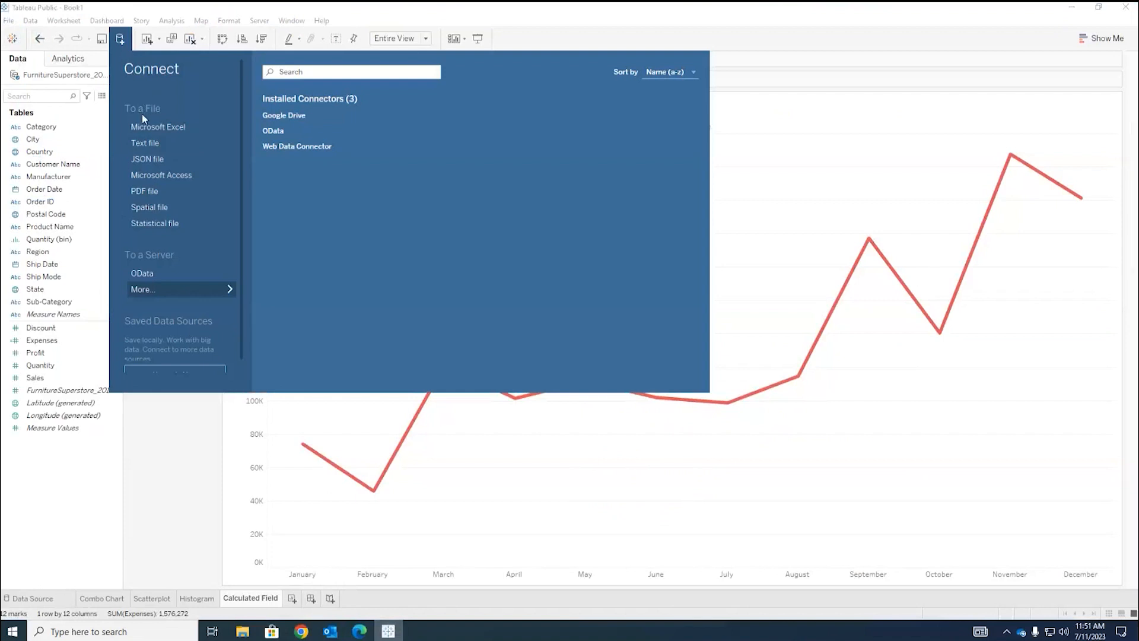
{"action": "left_click", "coordinate": [163, 127]}
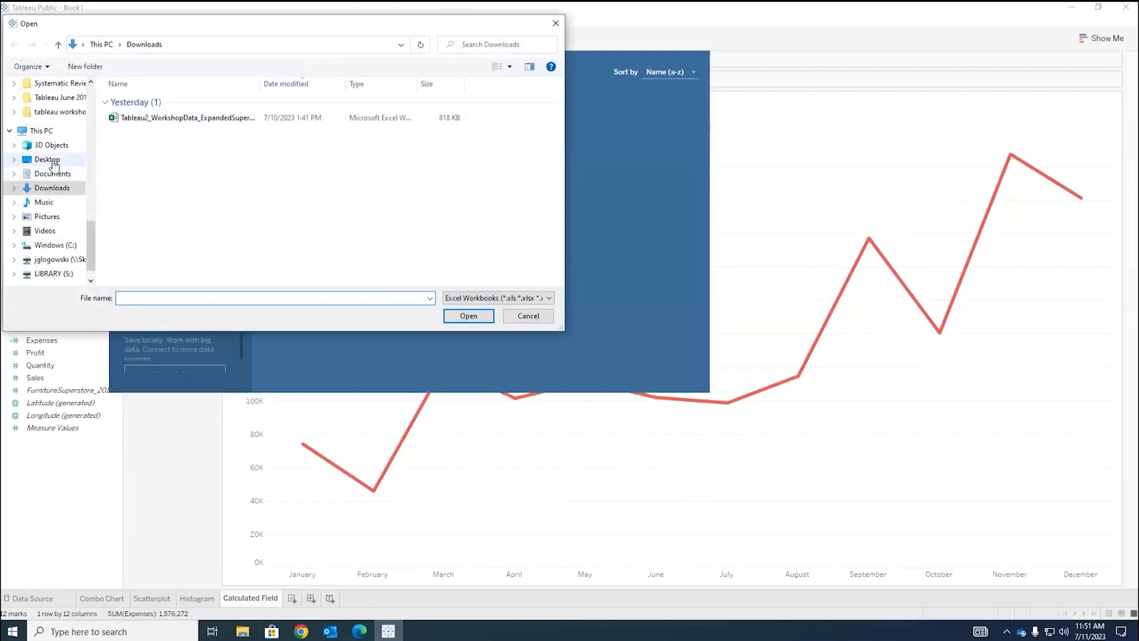
{"action": "left_click", "coordinate": [51, 159]}
{"action": "left_click", "coordinate": [178, 102]}
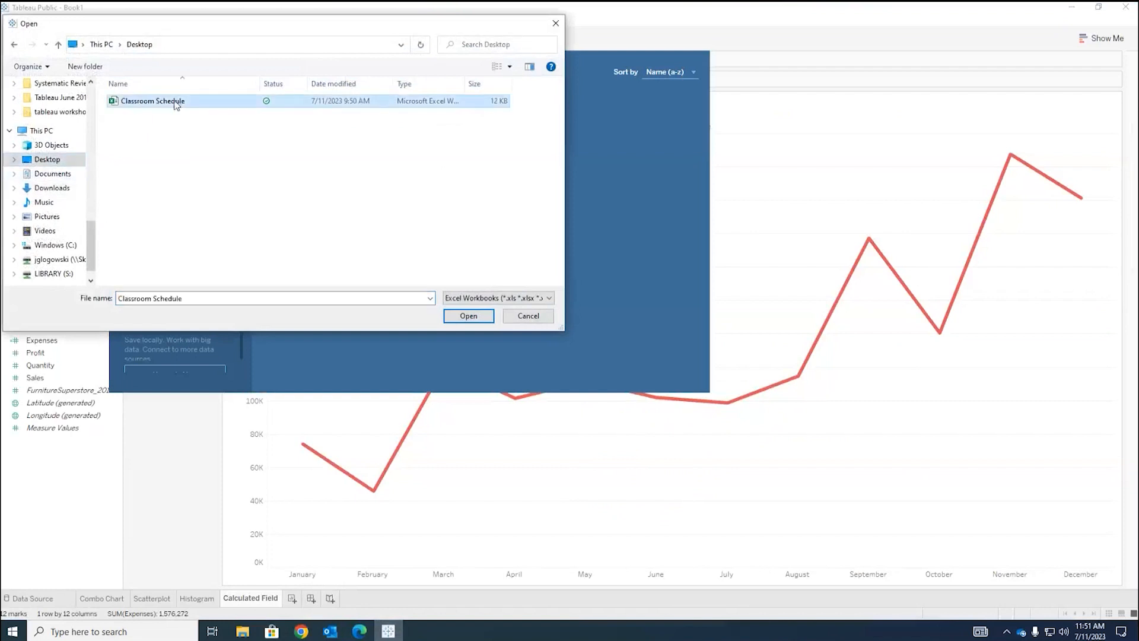
{"action": "left_click", "coordinate": [469, 316]}
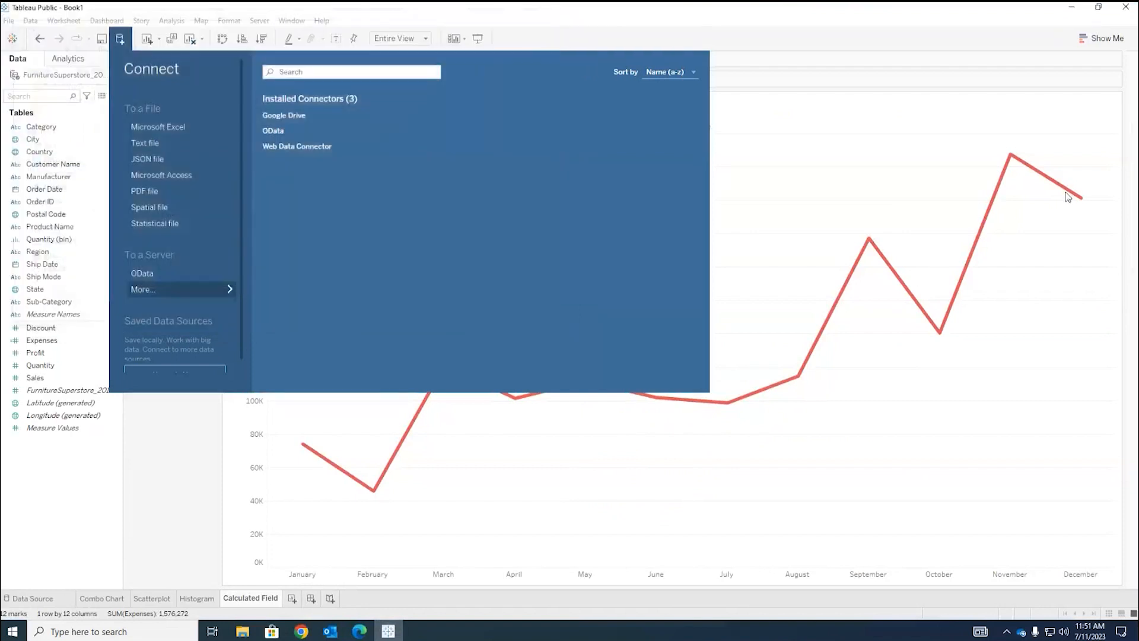
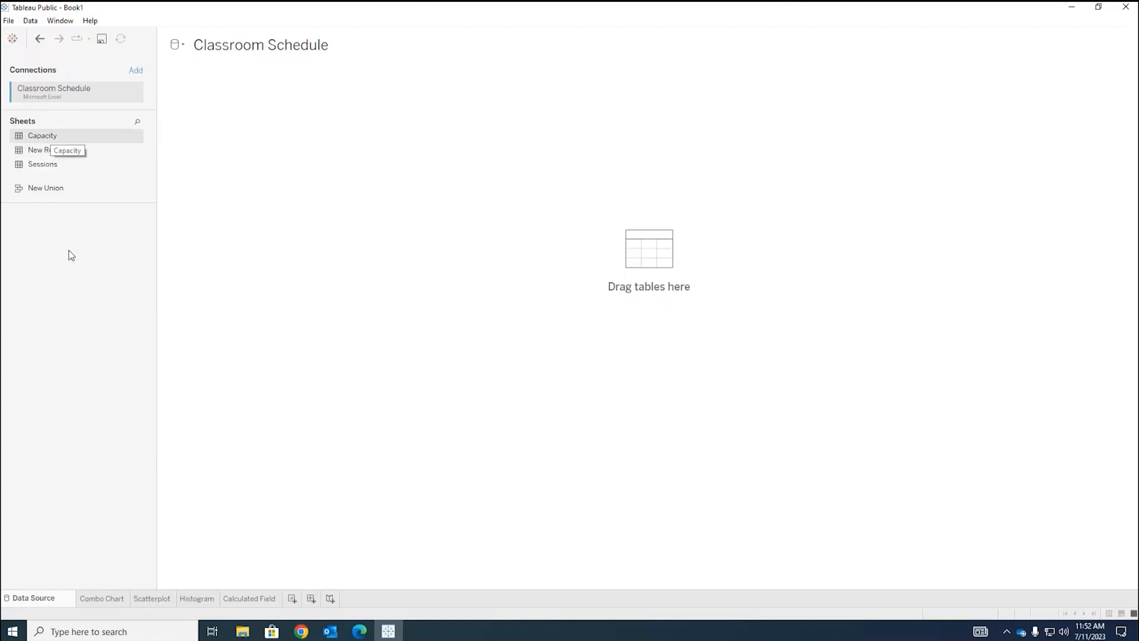
Preview the Capacity table and the Sessions table with its Classroom, Schedule and Enrollment columns, taking each off the canvas again
{"action": "left_click_drag", "start_coordinate": [40, 138], "coordinate": [261, 123]}
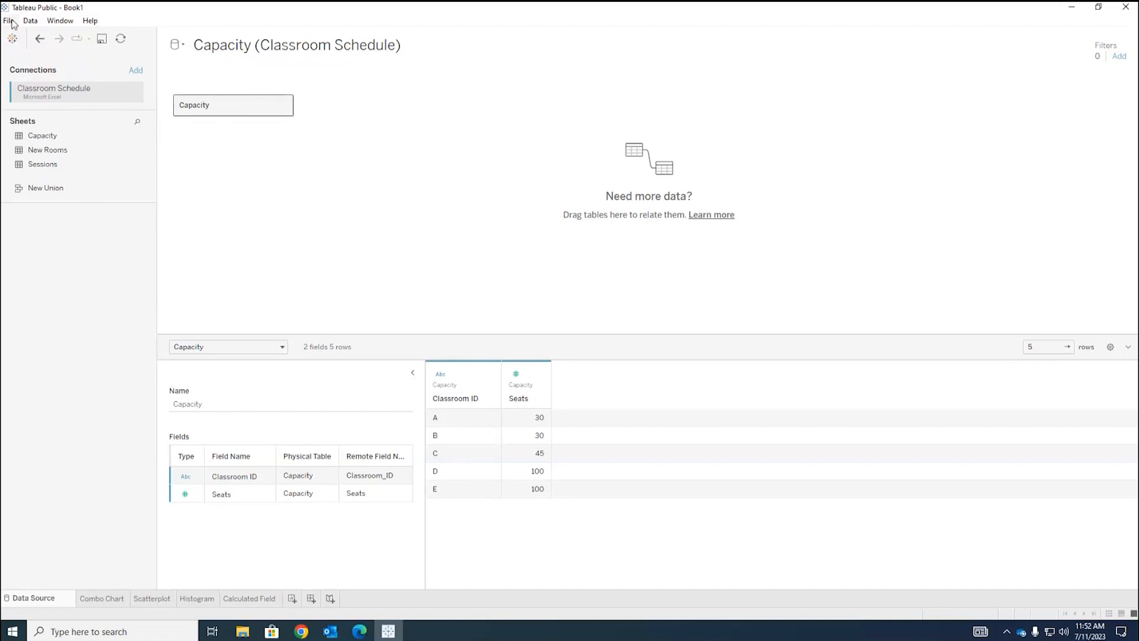
{"action": "left_click", "coordinate": [39, 38]}
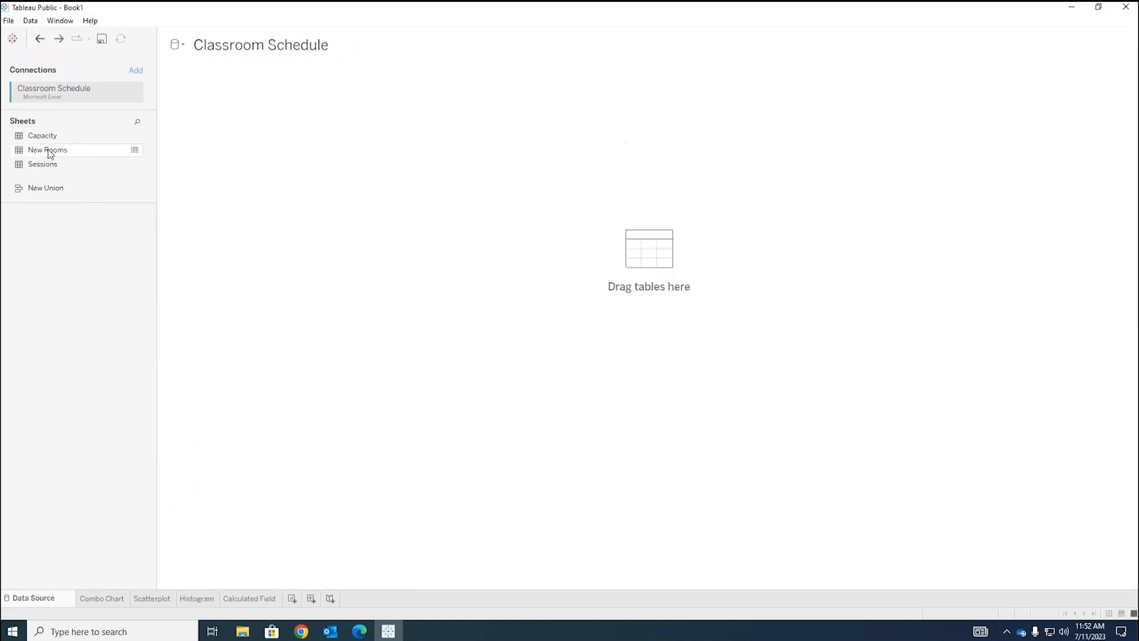
{"action": "left_click_drag", "start_coordinate": [53, 164], "coordinate": [237, 130]}
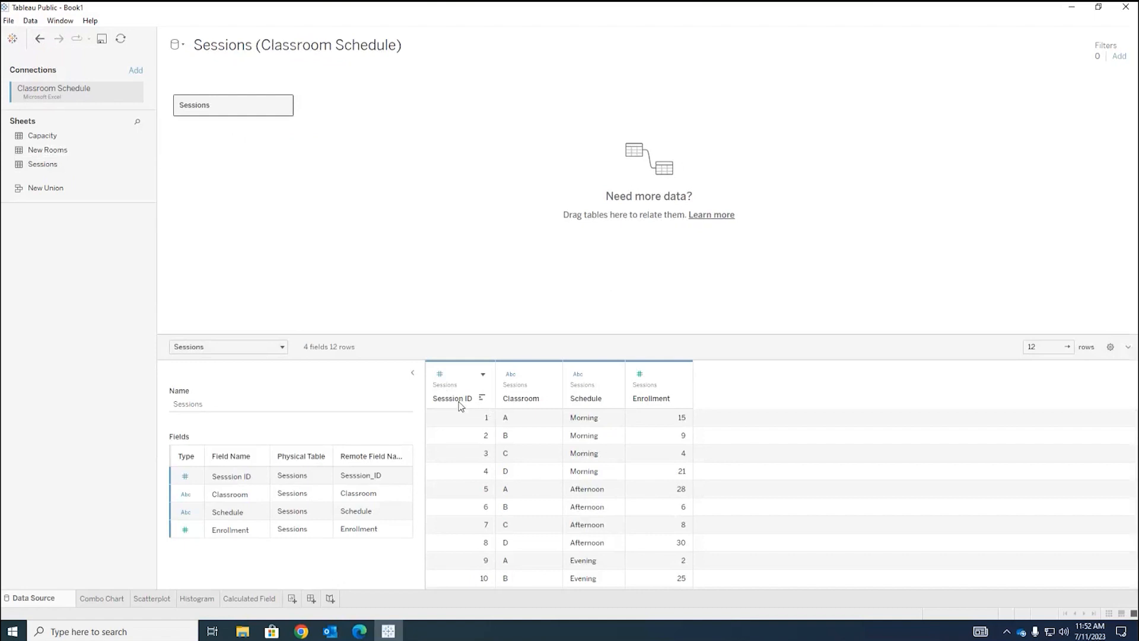
{"action": "left_click", "coordinate": [525, 400]}
{"action": "left_click", "coordinate": [584, 401]}
{"action": "left_click", "coordinate": [651, 403]}
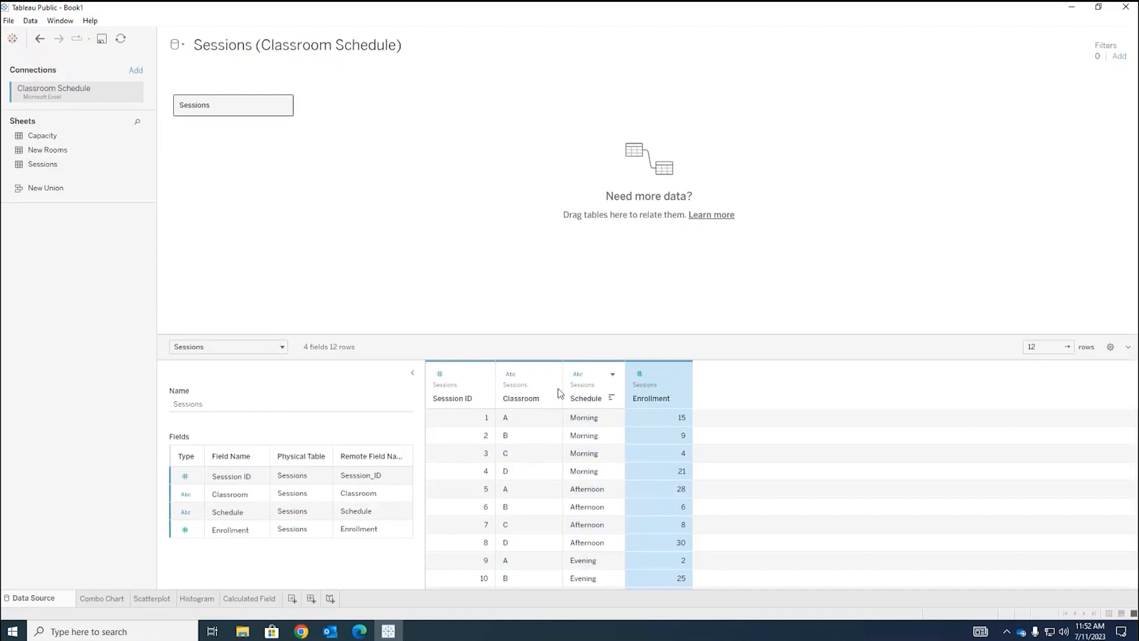
{"action": "left_click", "coordinate": [583, 394]}
{"action": "left_click", "coordinate": [516, 399]}
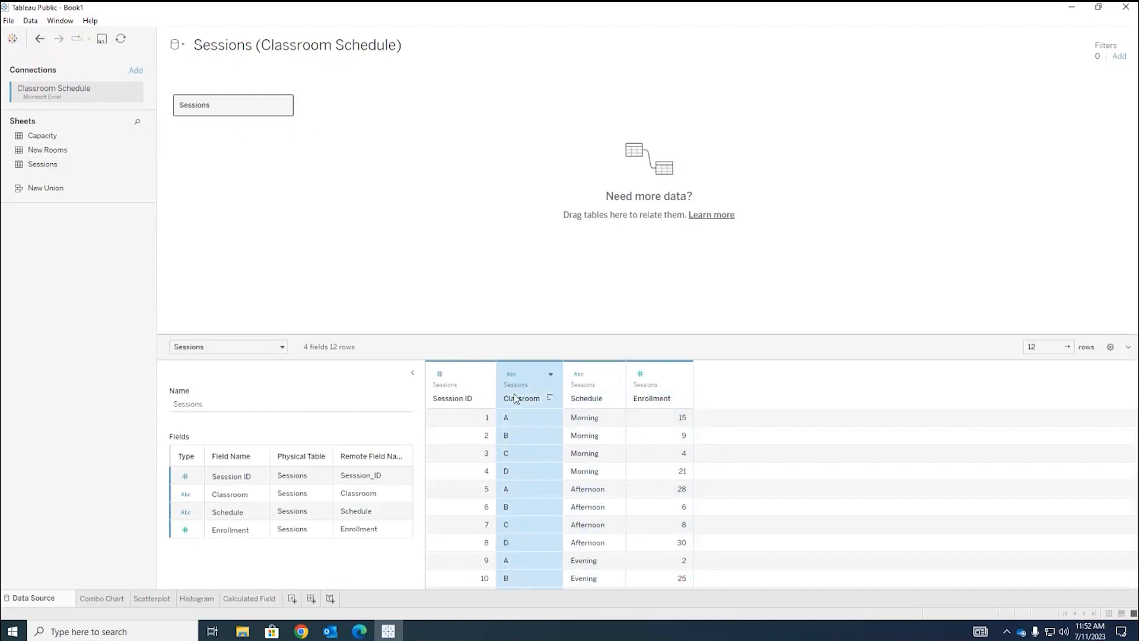
{"action": "left_click_drag", "start_coordinate": [23, 165], "coordinate": [17, 218]}
Compare the classroom columns and rows of Capacity and Sessions by loading each table in turn, and clear the canvas
{"action": "left_click_drag", "start_coordinate": [43, 136], "coordinate": [249, 127]}
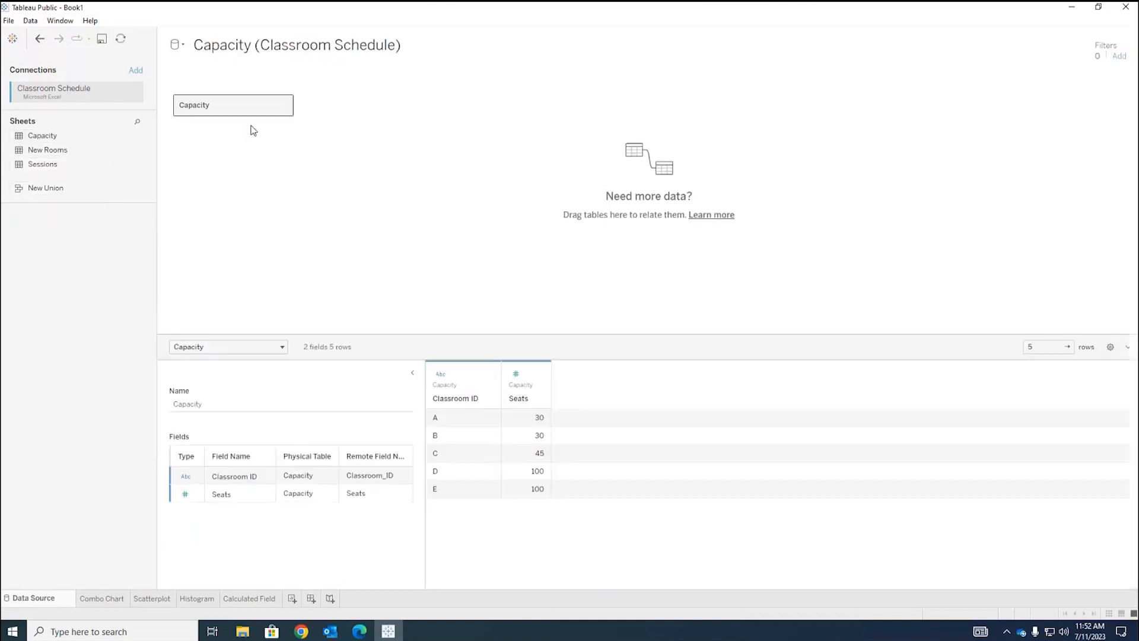
{"action": "left_click_drag", "start_coordinate": [226, 107], "coordinate": [64, 224]}
{"action": "left_click_drag", "start_coordinate": [87, 166], "coordinate": [320, 156]}
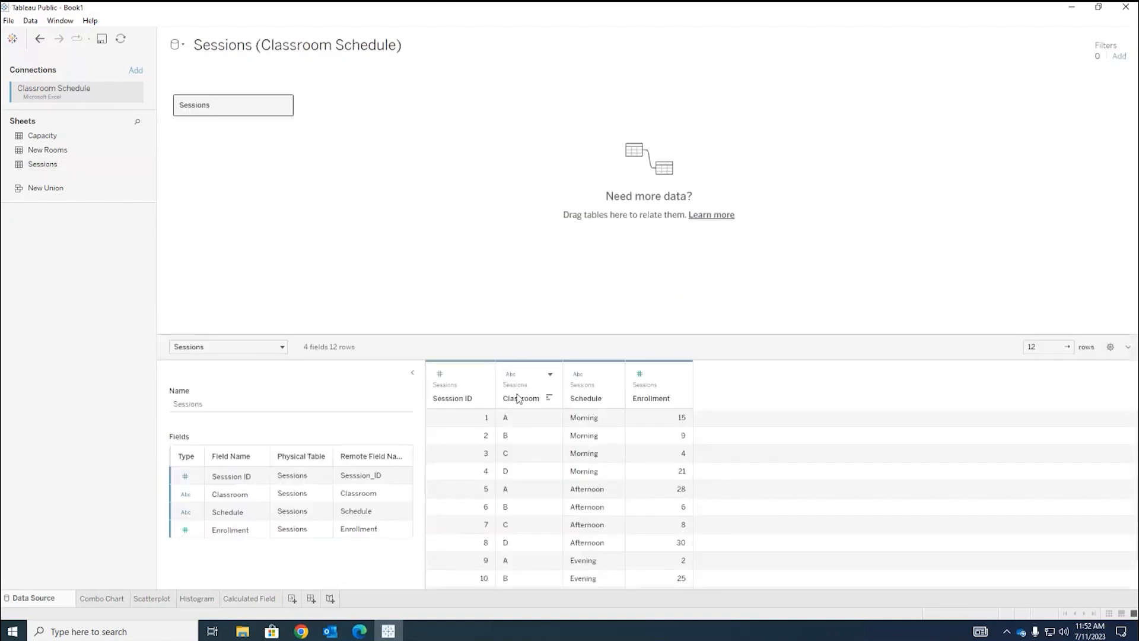
{"action": "scroll", "coordinate": [530, 460], "scroll_direction": "down", "scroll_amount": 1}
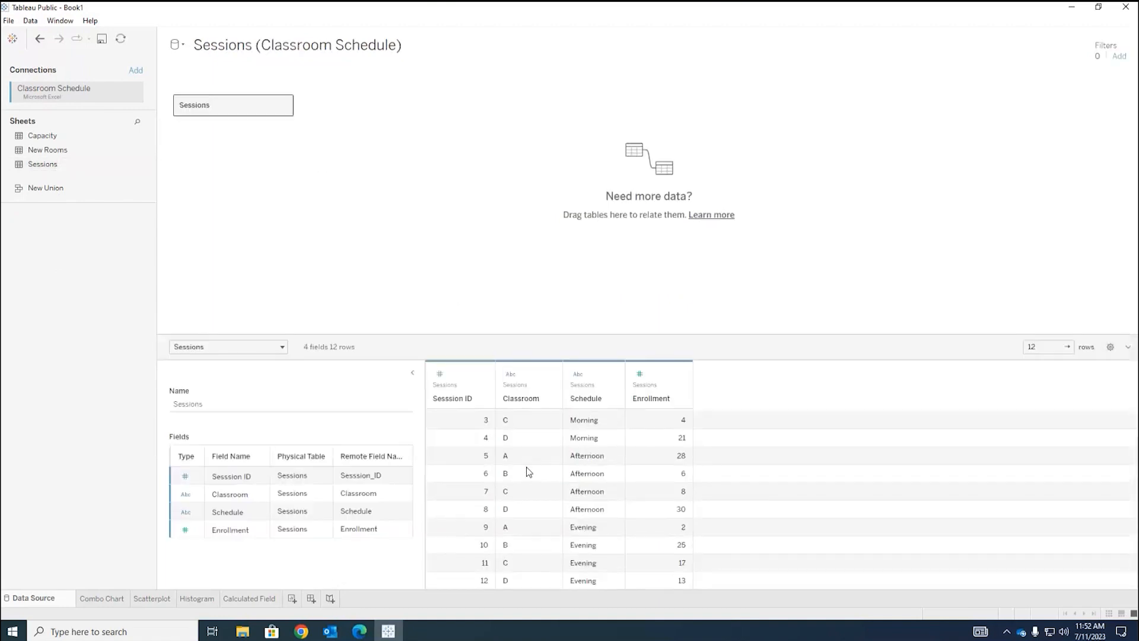
{"action": "scroll", "coordinate": [522, 504], "scroll_direction": "up", "scroll_amount": 1}
{"action": "left_click_drag", "start_coordinate": [214, 111], "coordinate": [53, 223]}
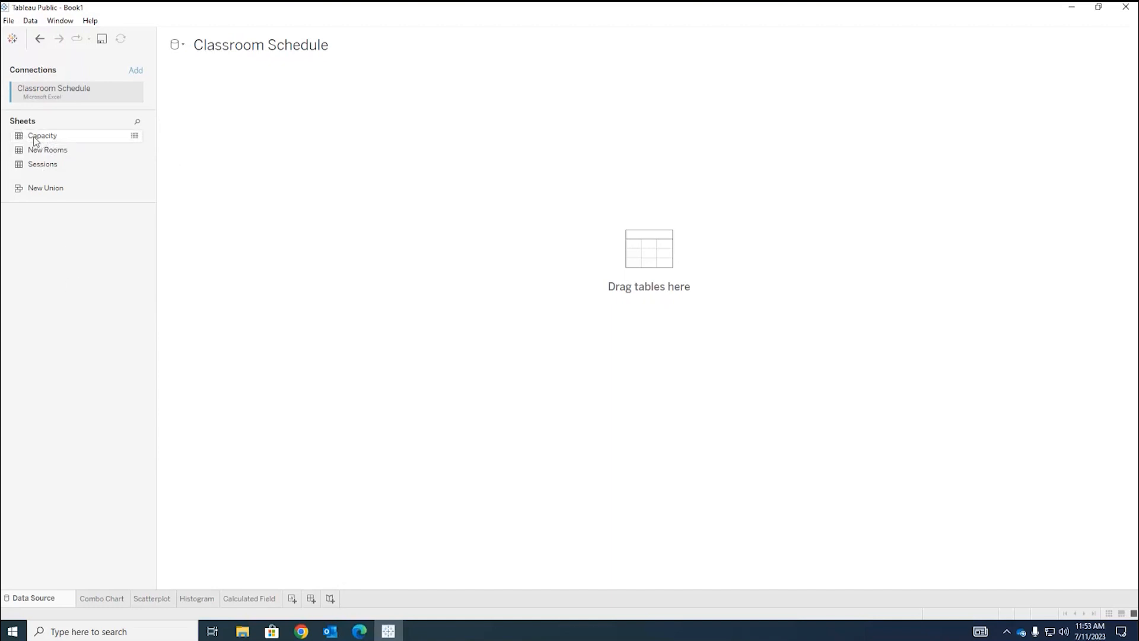
Place the Capacity table on the canvas and open its physical layer for joins
{"action": "left_click_drag", "start_coordinate": [35, 139], "coordinate": [269, 133]}
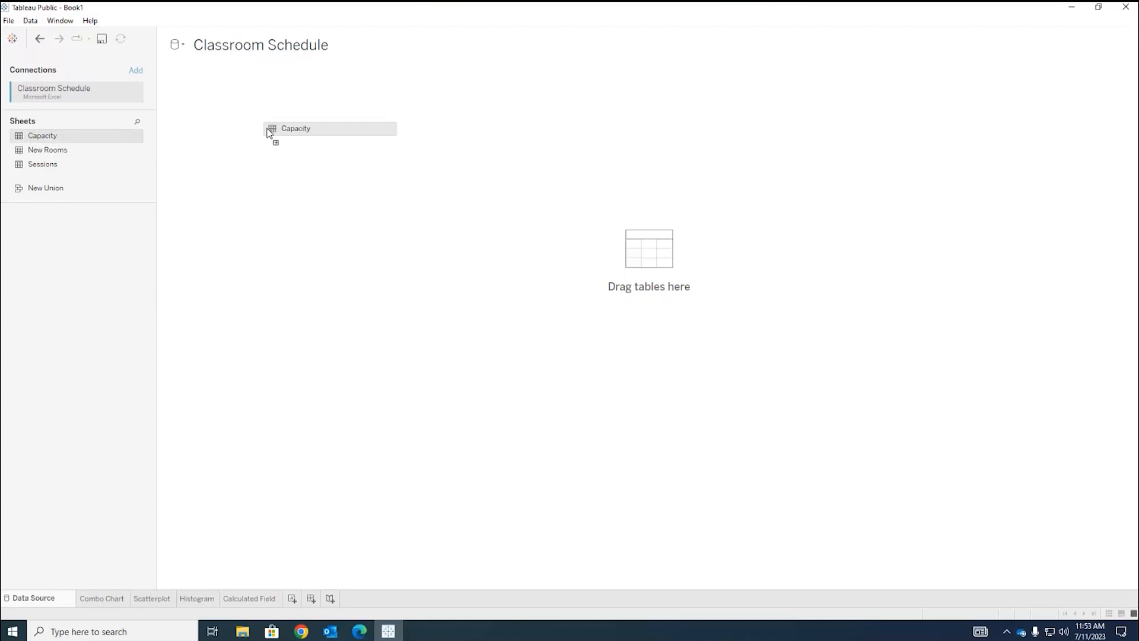
{"action": "left_click_drag", "start_coordinate": [269, 133], "coordinate": [314, 159]}
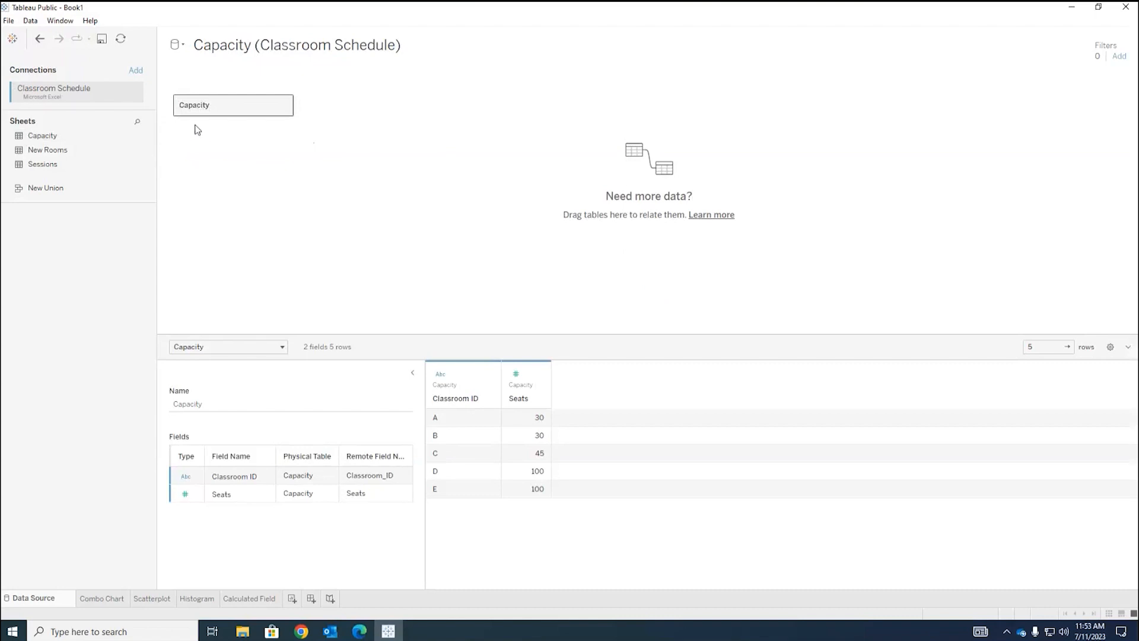
{"action": "double_click", "coordinate": [229, 109]}
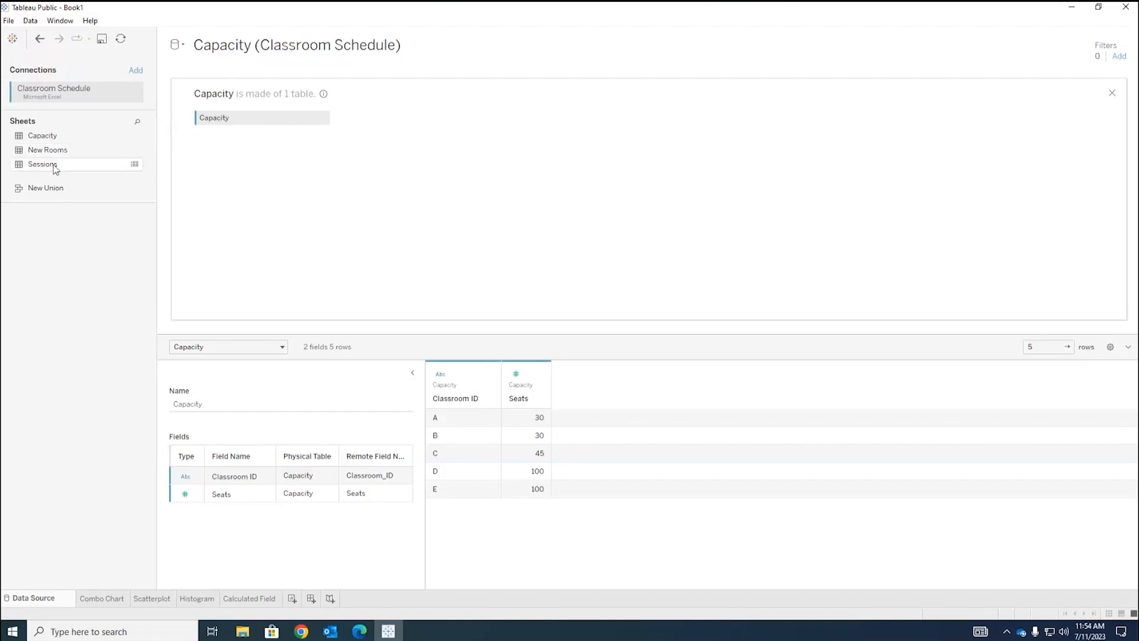
Add the Sessions table beside Capacity as a join and choose Classroom ID as the Capacity-side join field
{"action": "left_click_drag", "start_coordinate": [46, 169], "coordinate": [415, 118]}
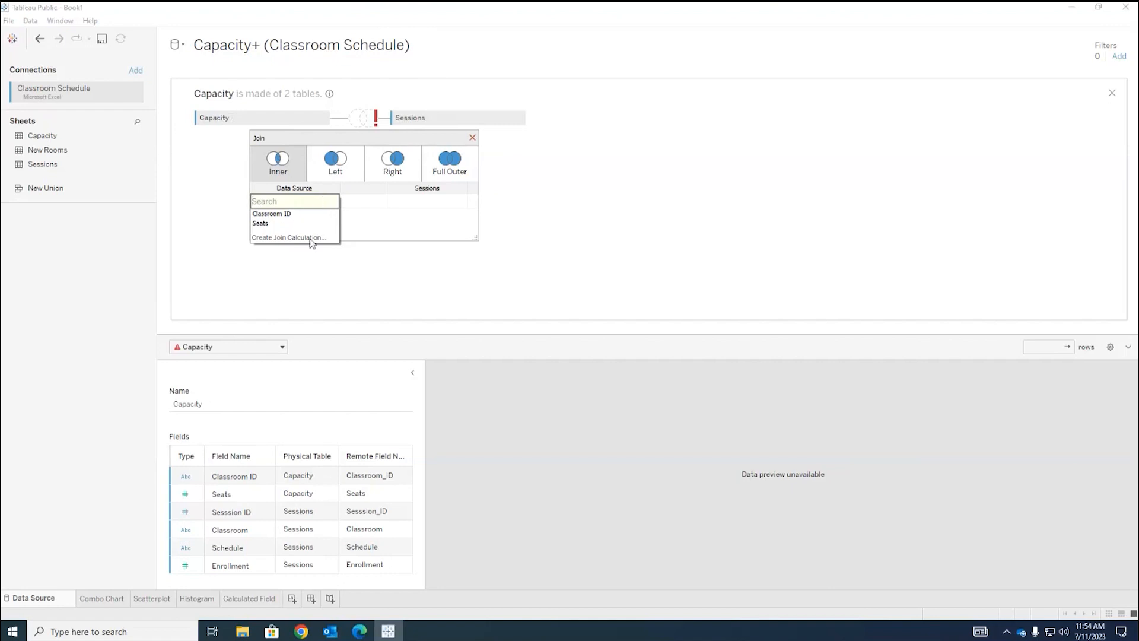
{"action": "left_click", "coordinate": [284, 214]}
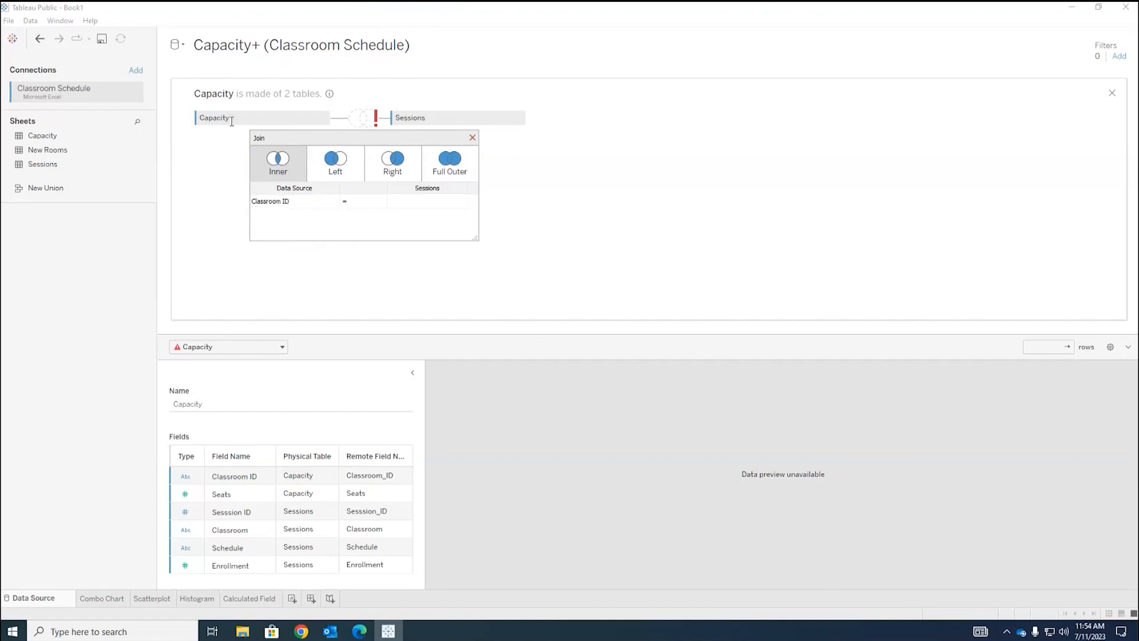
{"action": "left_click", "coordinate": [335, 202]}
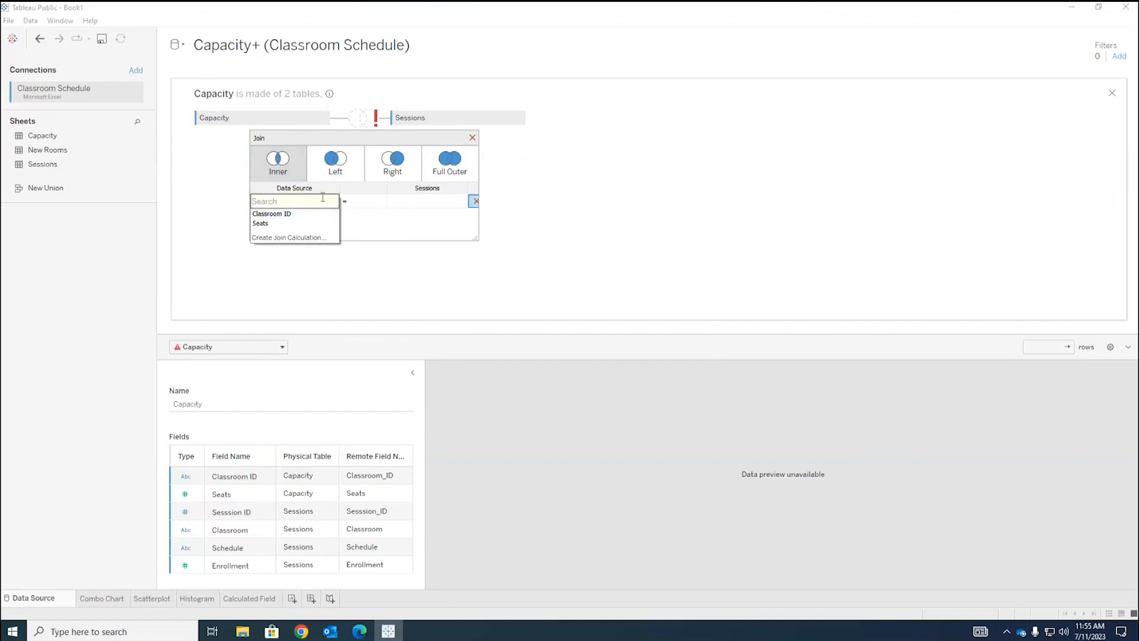
Define the inner join between Capacity and Sessions as Classroom ID = Classroom and review the joined rows
{"action": "left_click", "coordinate": [283, 214]}
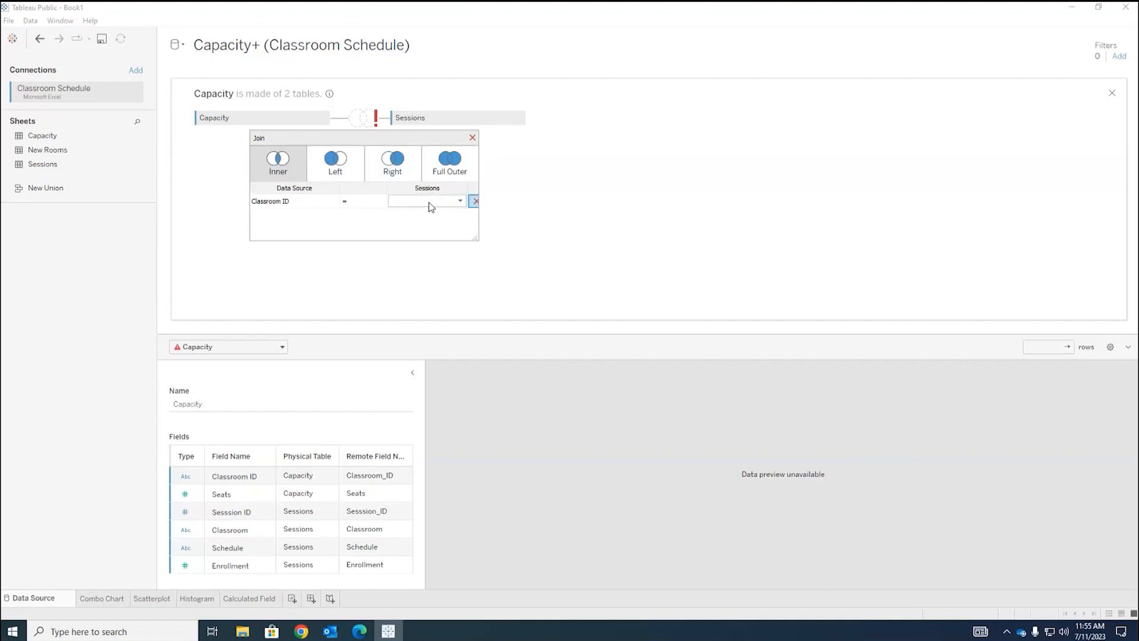
{"action": "left_click", "coordinate": [461, 203]}
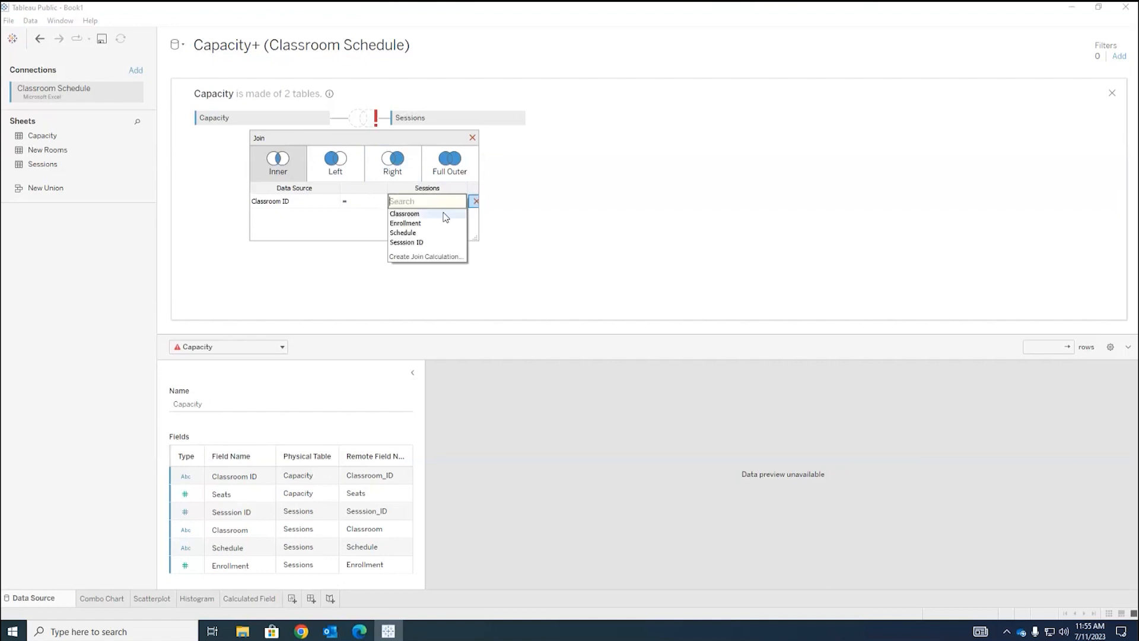
{"action": "left_click", "coordinate": [425, 215]}
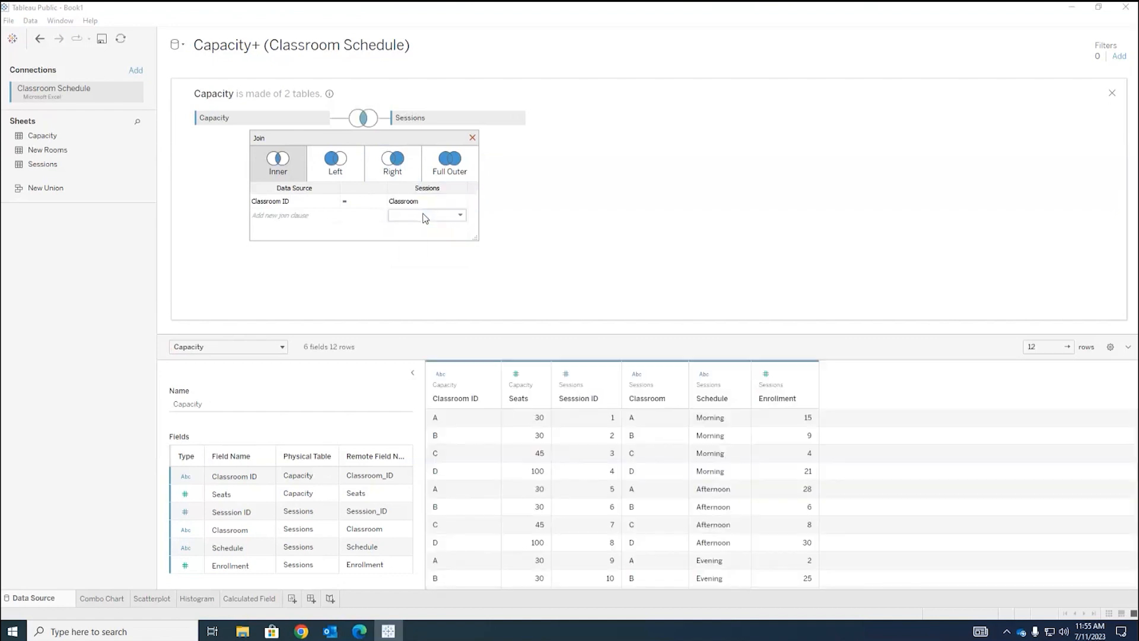
{"action": "scroll", "coordinate": [629, 419], "scroll_direction": "down", "scroll_amount": 2}
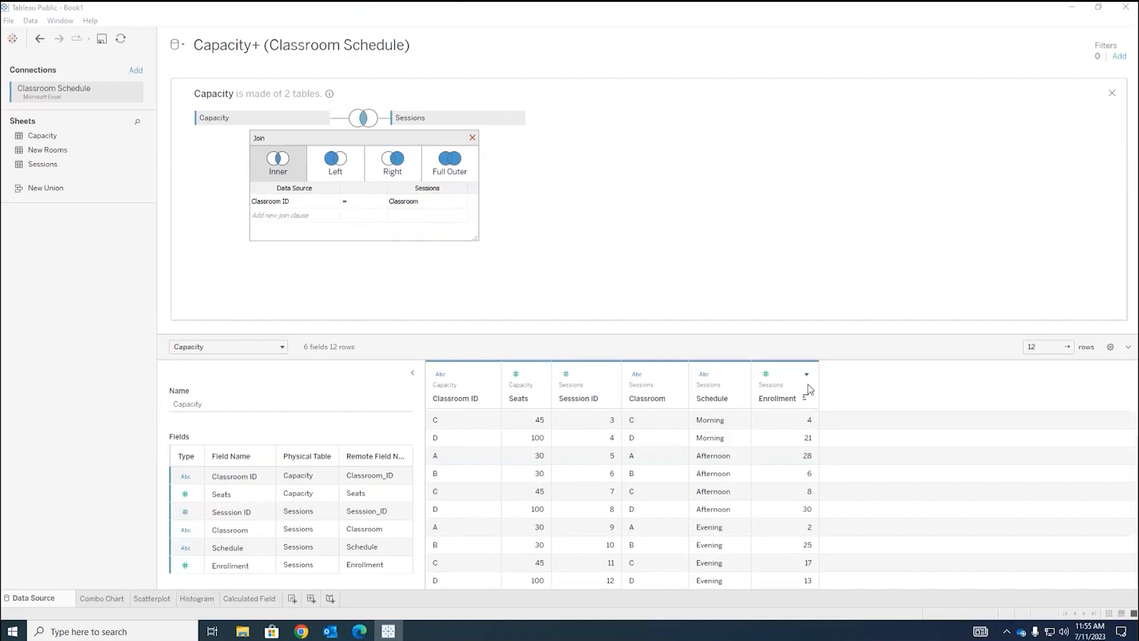
{"action": "scroll", "coordinate": [626, 477], "scroll_direction": "up", "scroll_amount": 2}
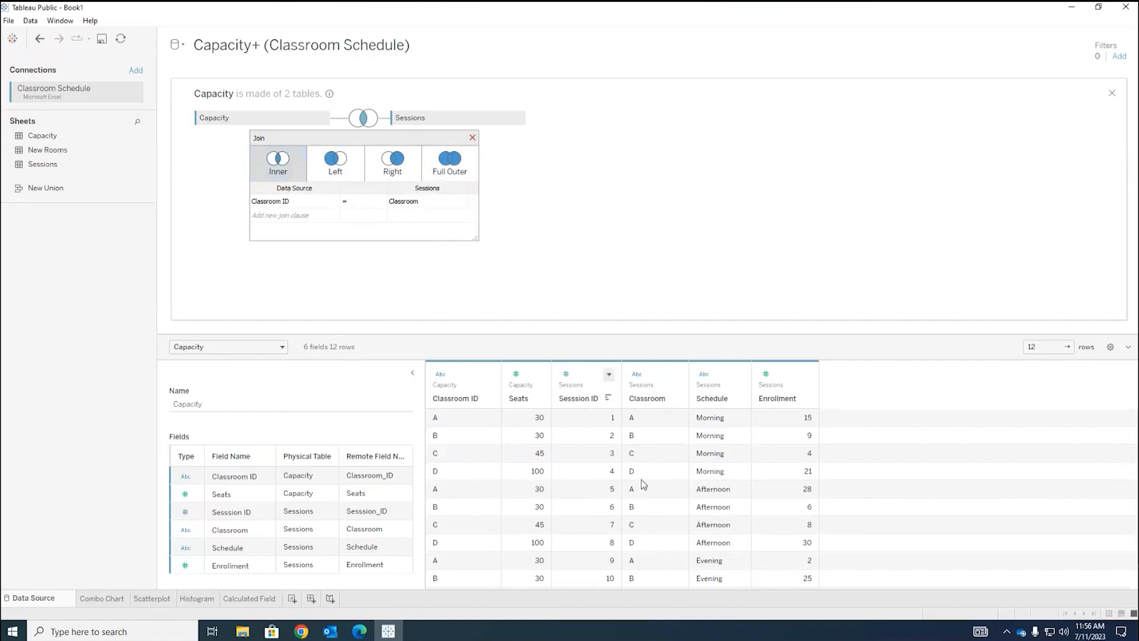
Change the Capacity and Sessions join to a left join and look through the resulting rows
{"action": "left_click", "coordinate": [338, 166]}
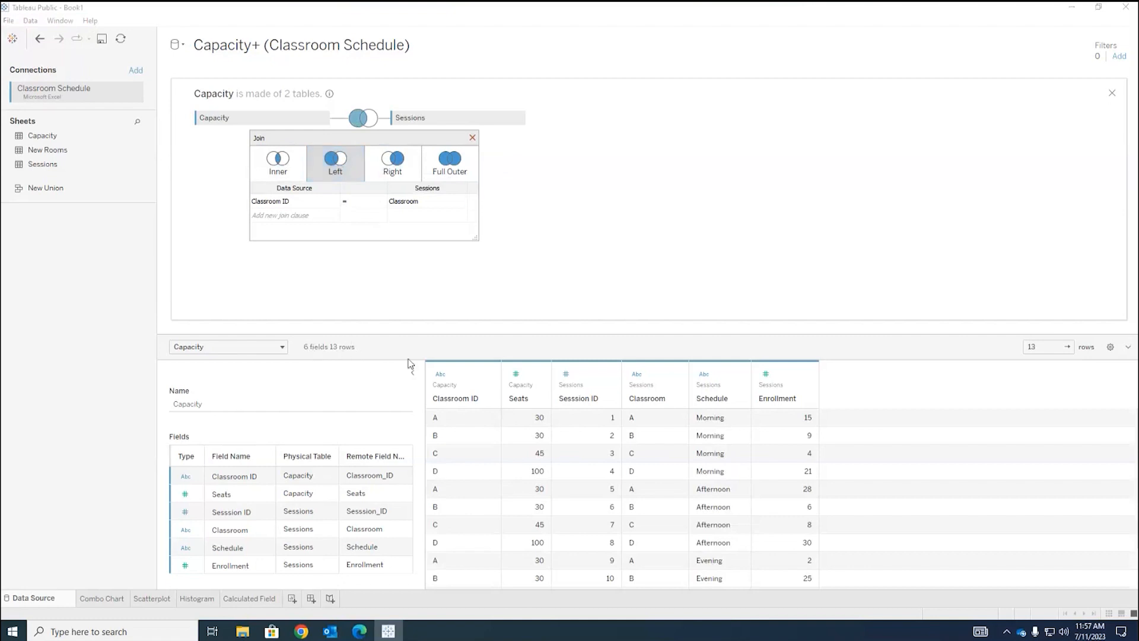
{"action": "scroll", "coordinate": [521, 451], "scroll_direction": "down", "scroll_amount": 1}
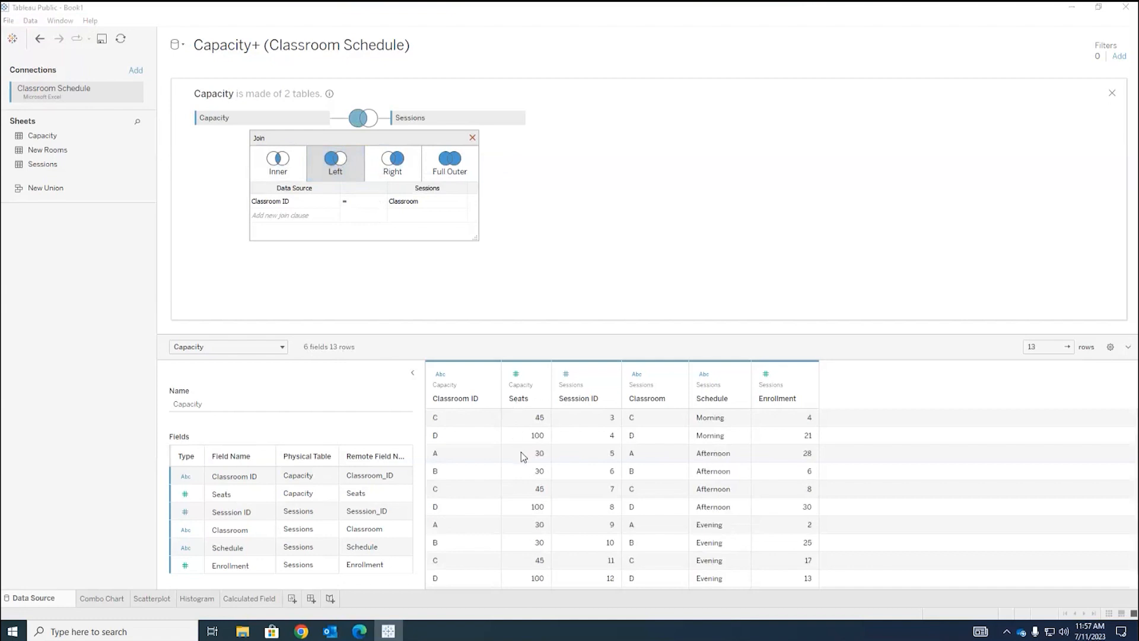
{"action": "scroll", "coordinate": [520, 454], "scroll_direction": "down", "scroll_amount": 1}
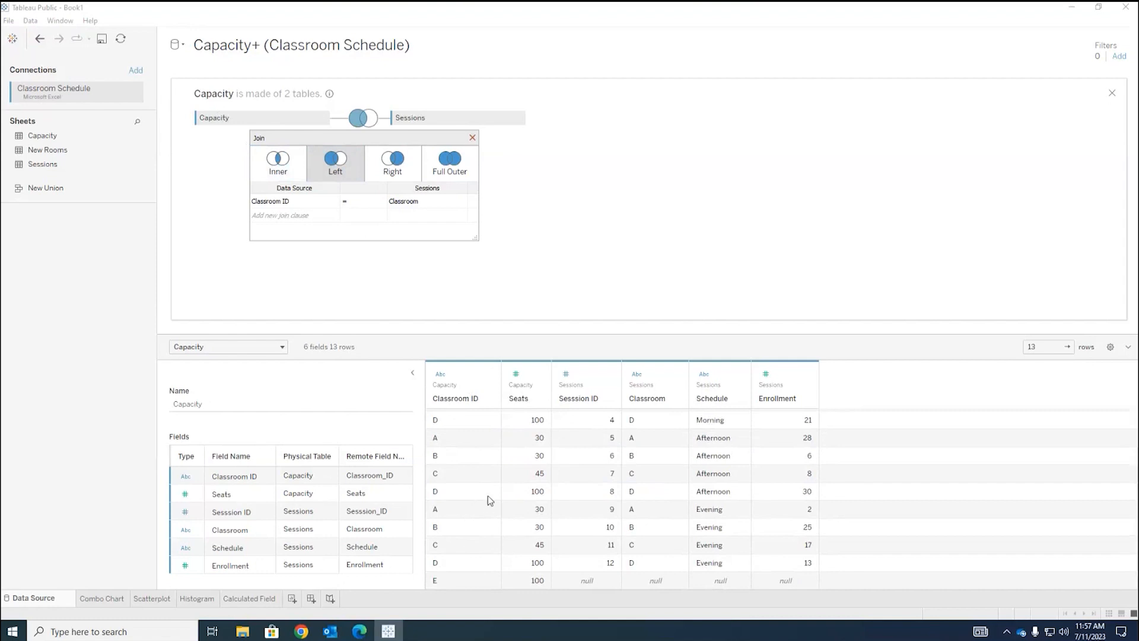
{"action": "scroll", "coordinate": [663, 451], "scroll_direction": "up", "scroll_amount": 1}
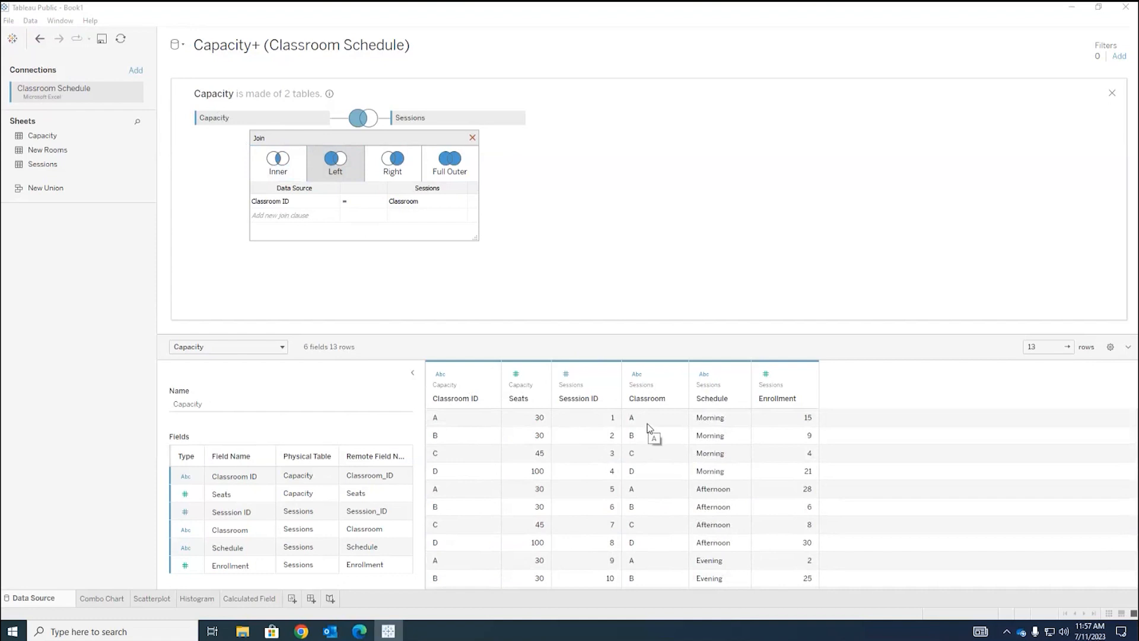
{"action": "scroll", "coordinate": [648, 427], "scroll_direction": "down", "scroll_amount": 1}
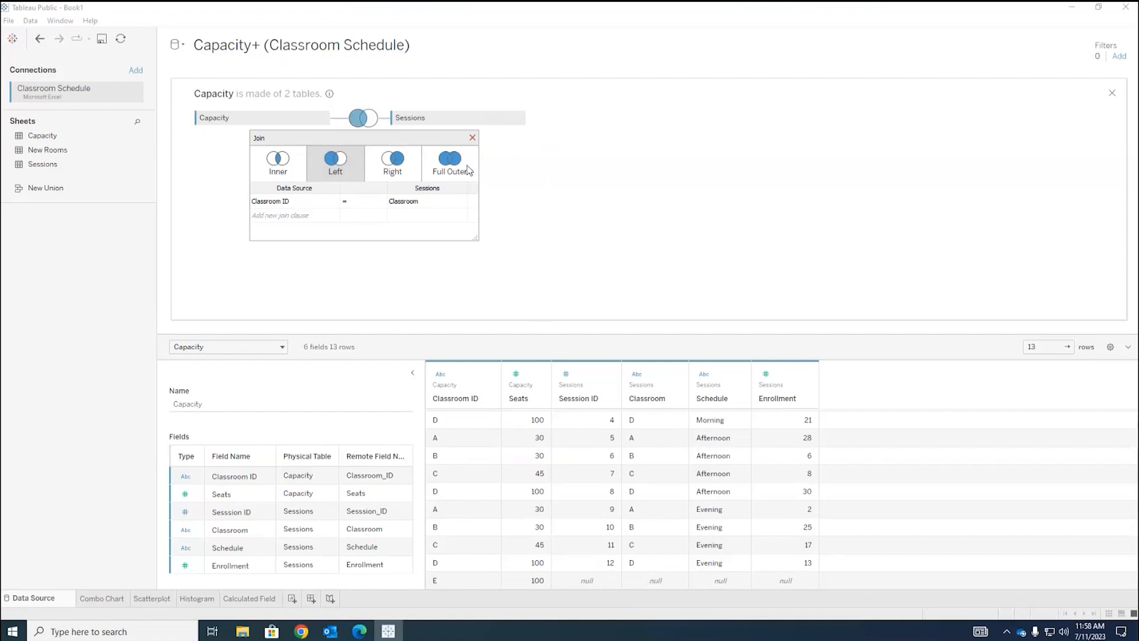
Change the join between Capacity and Sessions to a right join and look through its rows
{"action": "left_click", "coordinate": [400, 168]}
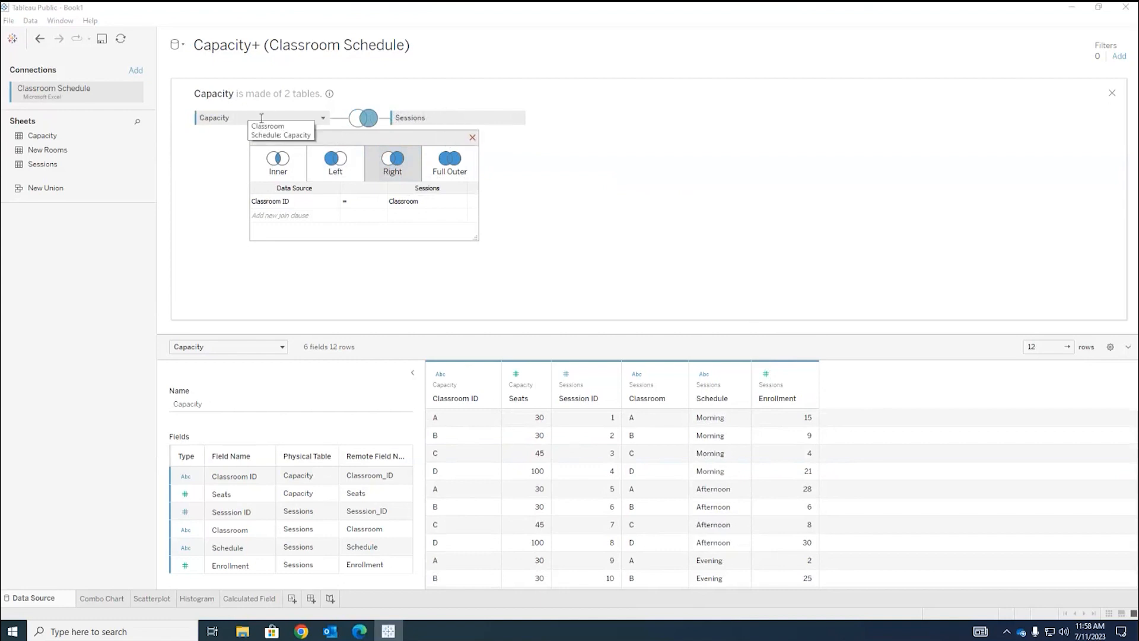
{"action": "scroll", "coordinate": [699, 442], "scroll_direction": "down", "scroll_amount": 1}
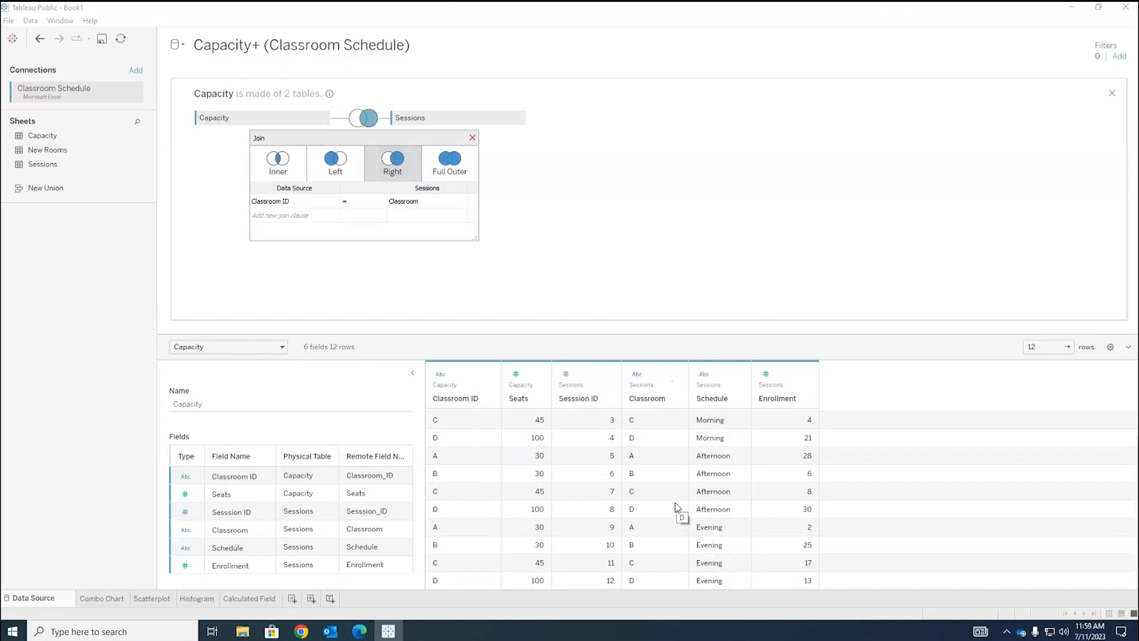
{"action": "scroll", "coordinate": [634, 477], "scroll_direction": "up", "scroll_amount": 1}
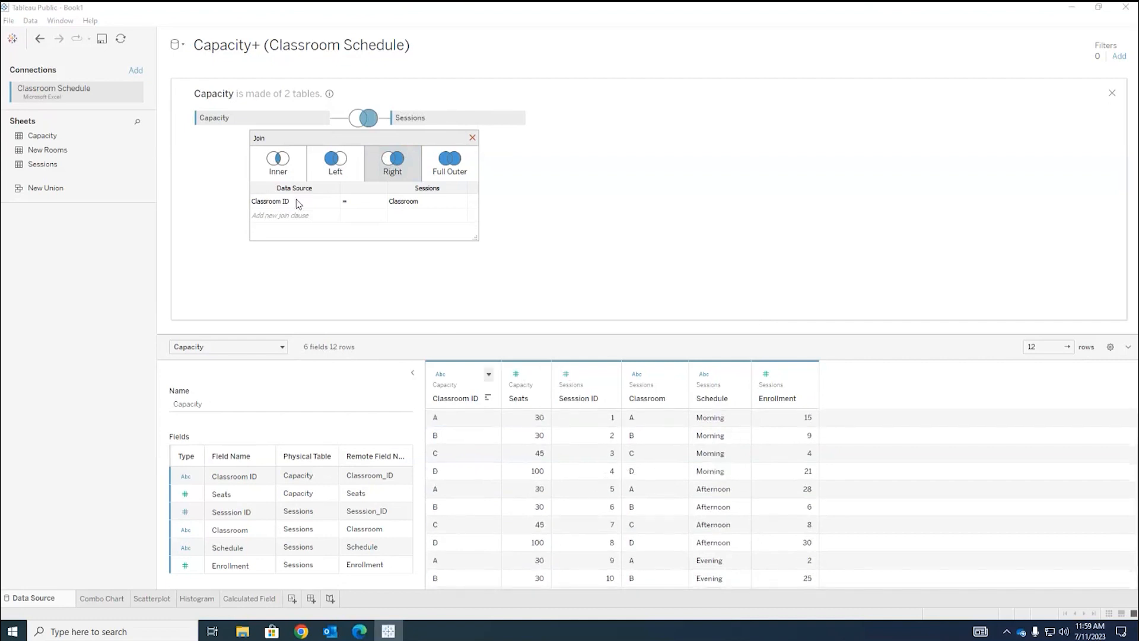
Alternate the join type between inner and right to compare the rows each one returns
{"action": "left_click", "coordinate": [287, 174]}
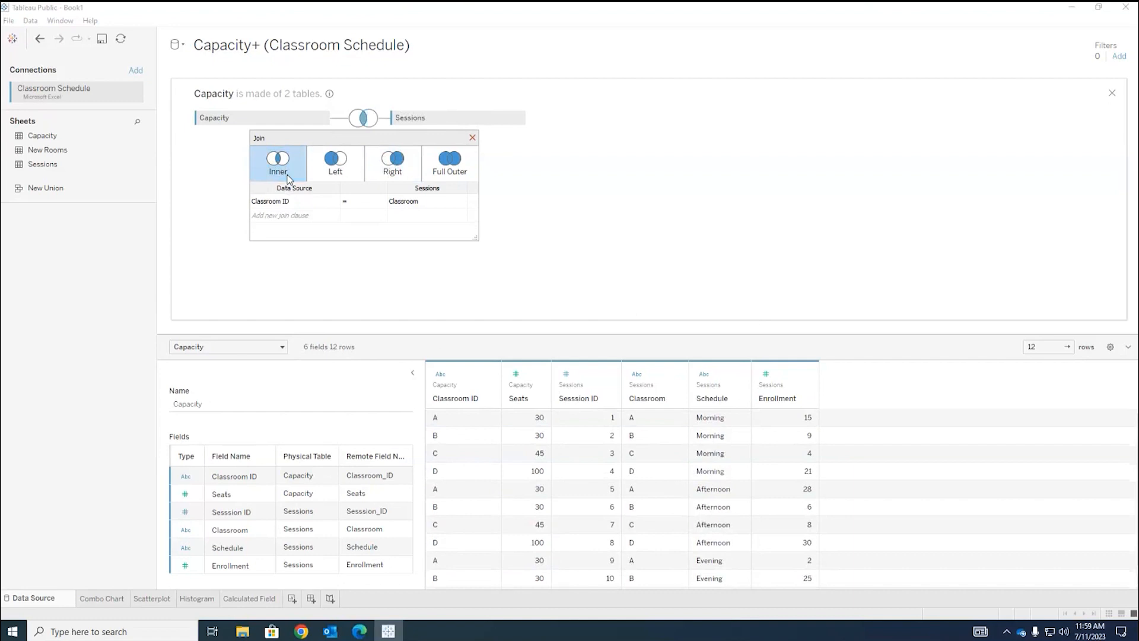
{"action": "left_click", "coordinate": [393, 162]}
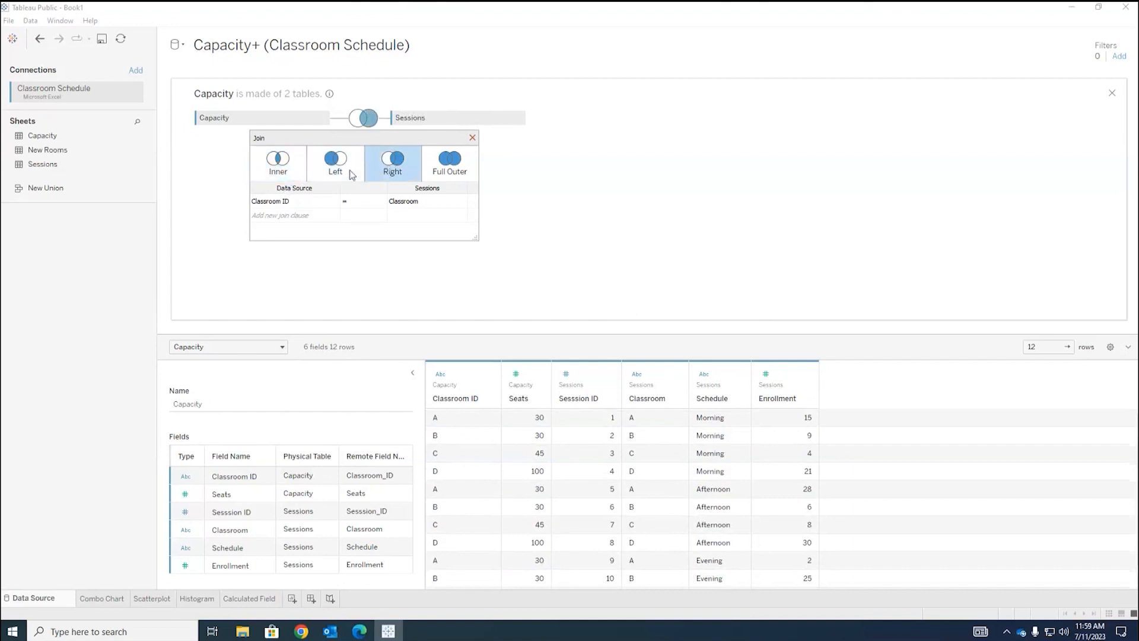
{"action": "left_click", "coordinate": [279, 169]}
{"action": "left_click", "coordinate": [391, 169]}
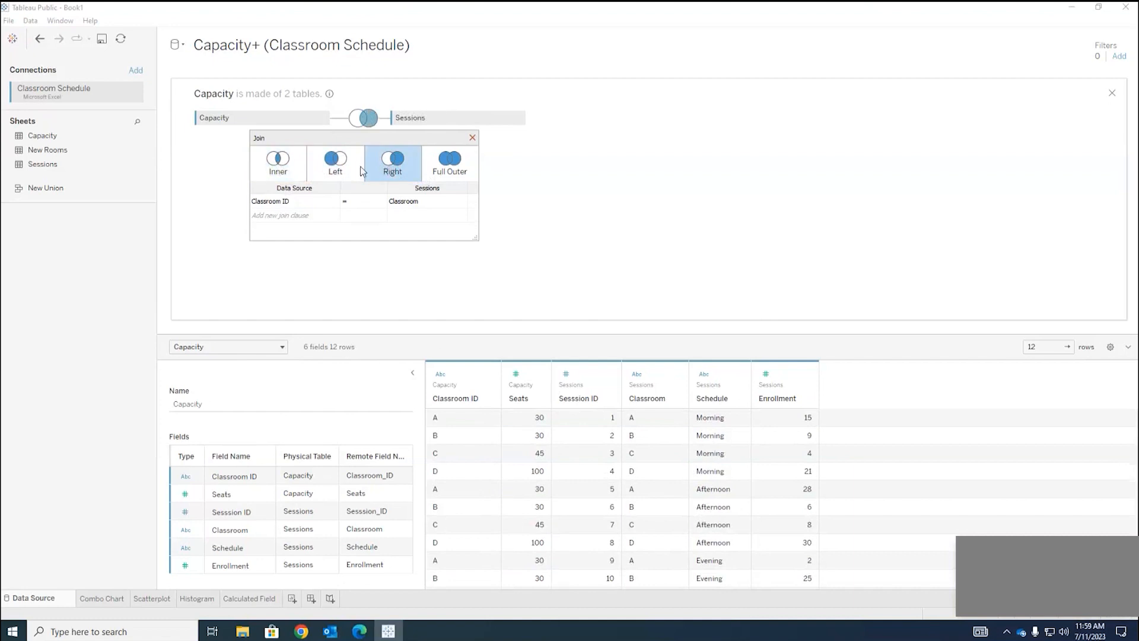
{"action": "left_click", "coordinate": [276, 166]}
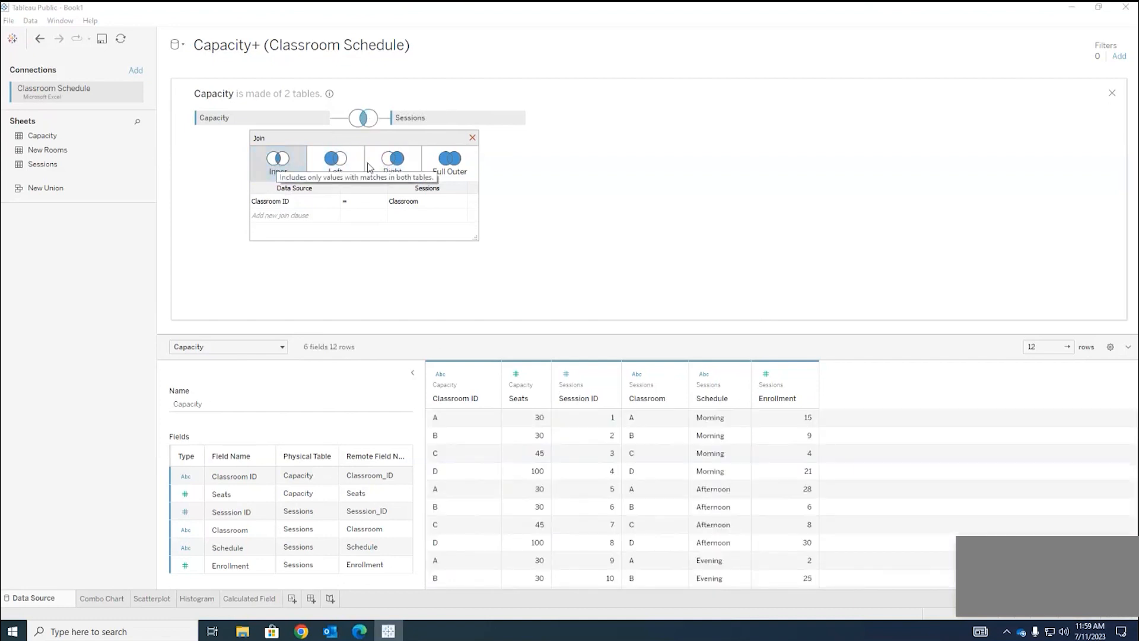
{"action": "left_click", "coordinate": [389, 169]}
Try the full outer join and the left join, reviewing the last rows of each result
{"action": "left_click", "coordinate": [450, 165]}
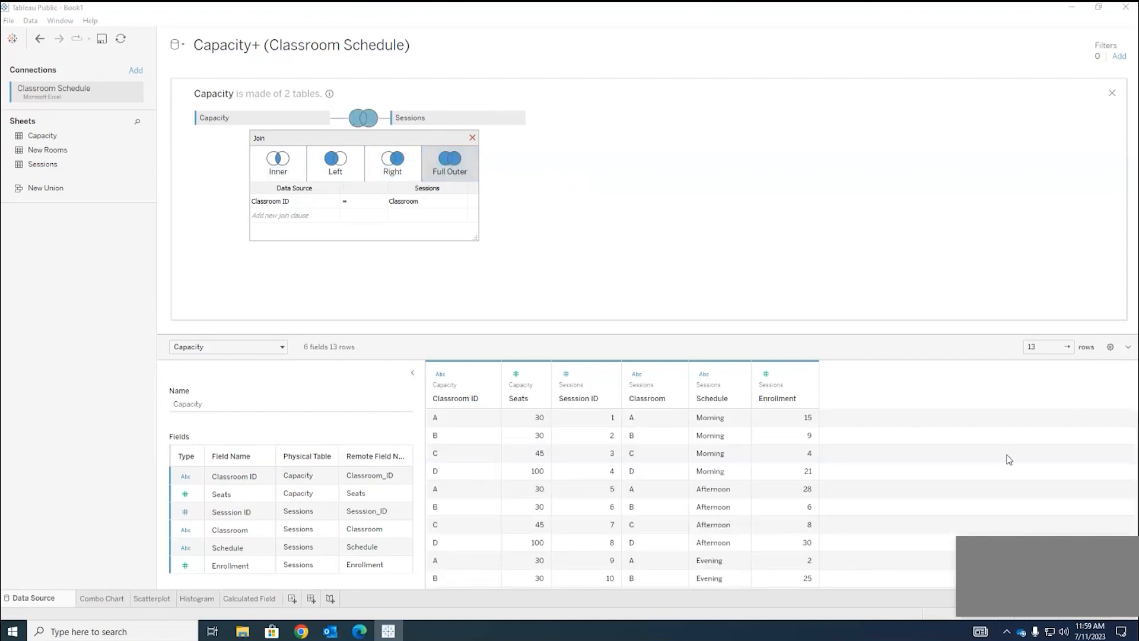
{"action": "scroll", "coordinate": [550, 514], "scroll_direction": "down", "scroll_amount": 3}
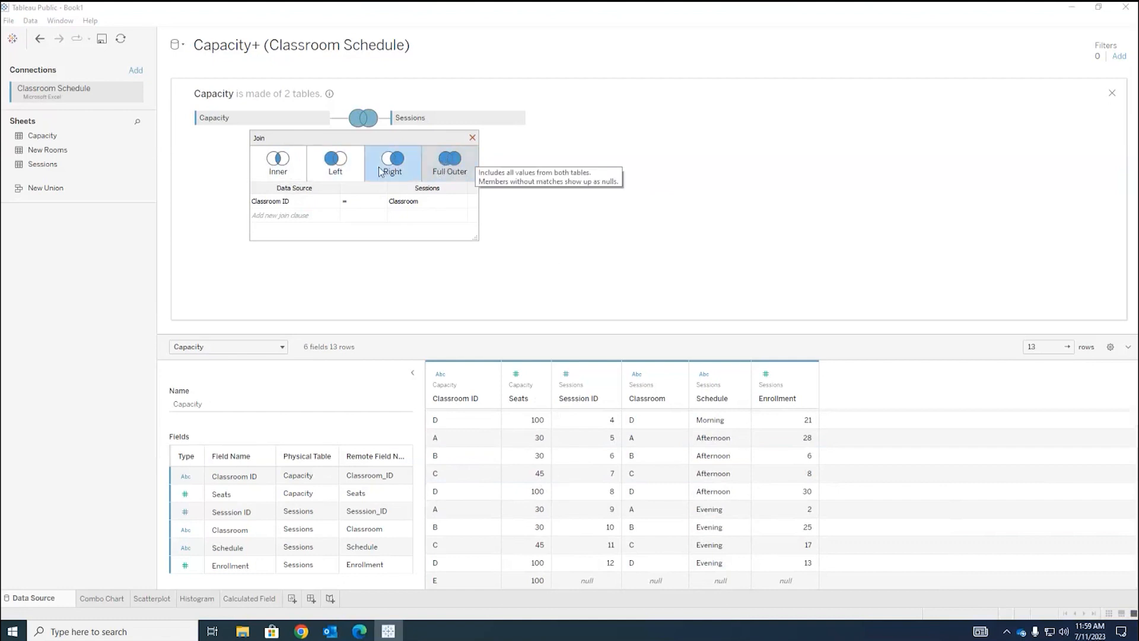
{"action": "left_click", "coordinate": [335, 163]}
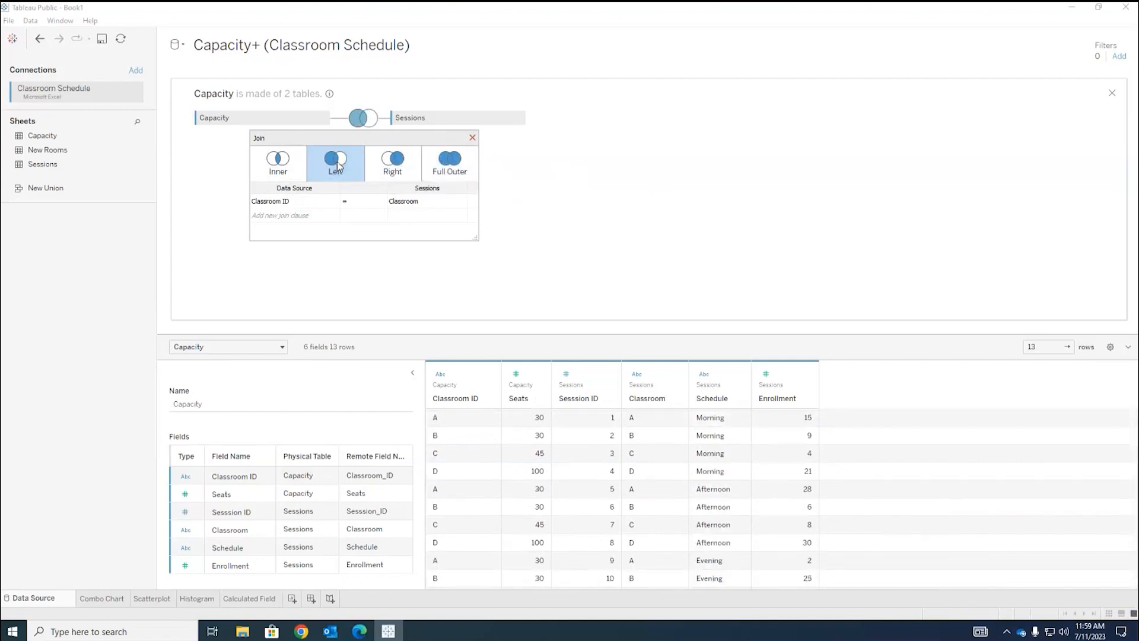
{"action": "scroll", "coordinate": [511, 435], "scroll_direction": "down", "scroll_amount": 2}
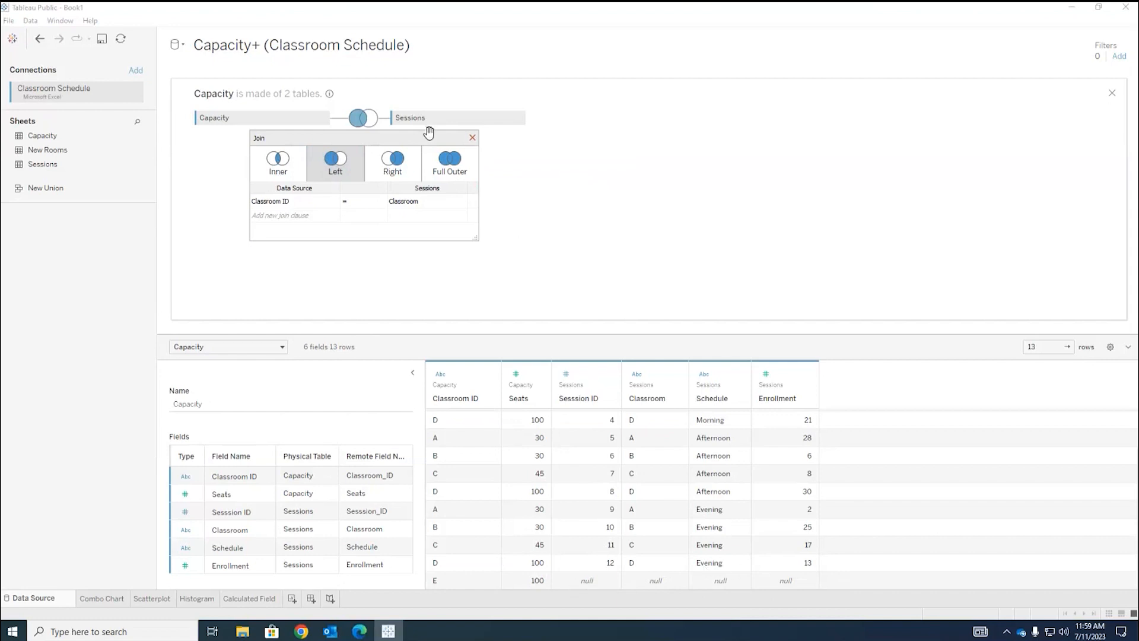
Set the Capacity and Sessions join to a right join and close the join settings
{"action": "left_click", "coordinate": [286, 167]}
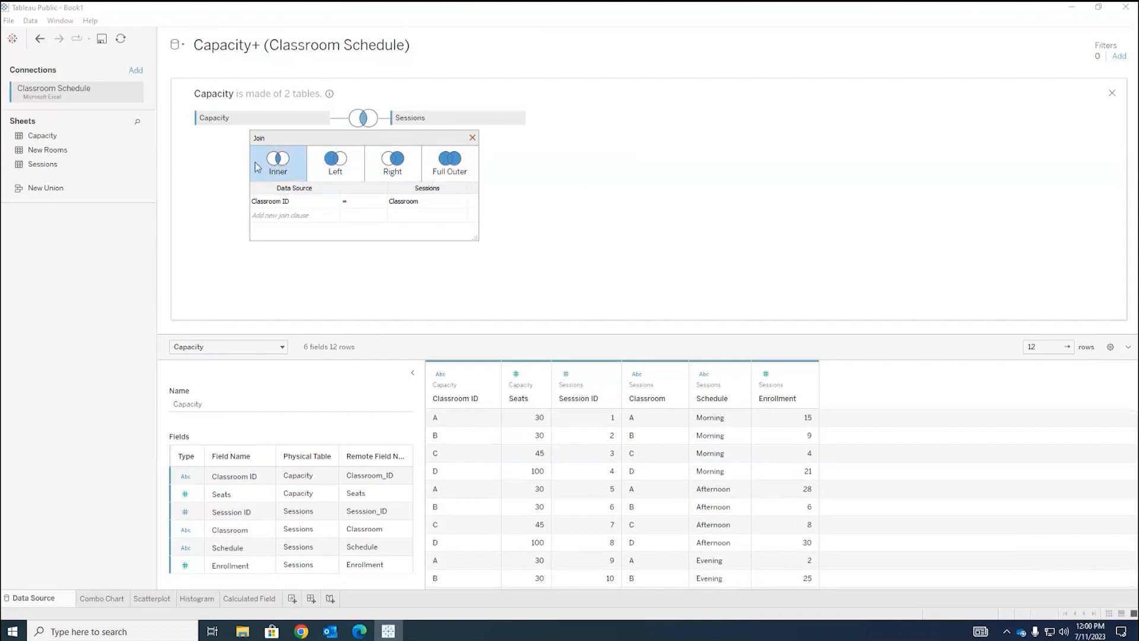
{"action": "left_click", "coordinate": [400, 167]}
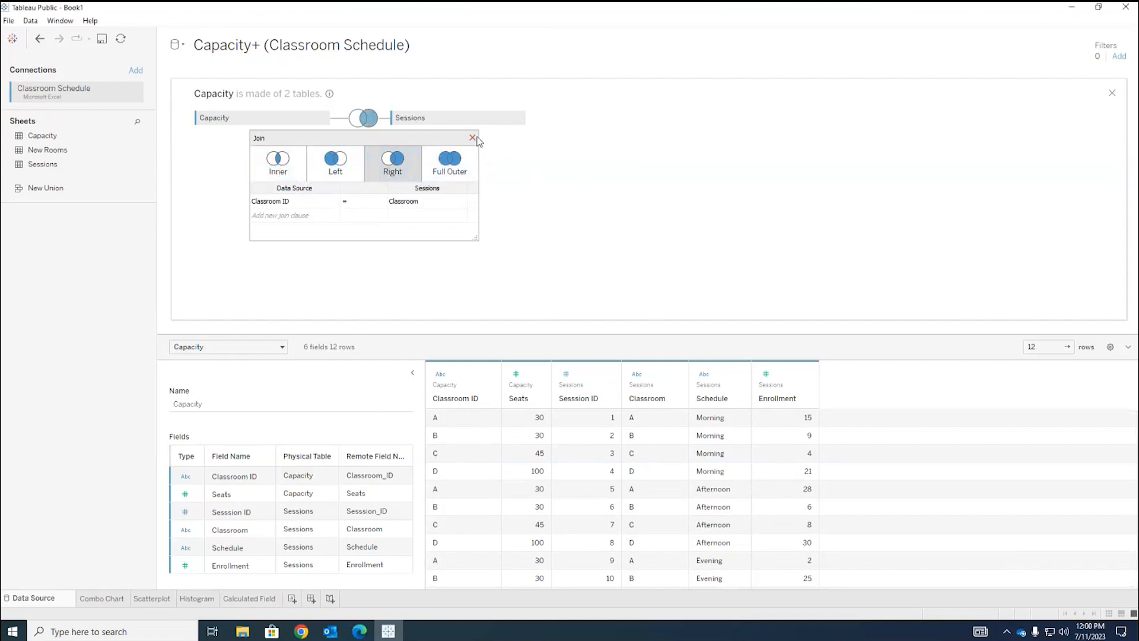
{"action": "left_click", "coordinate": [473, 138]}
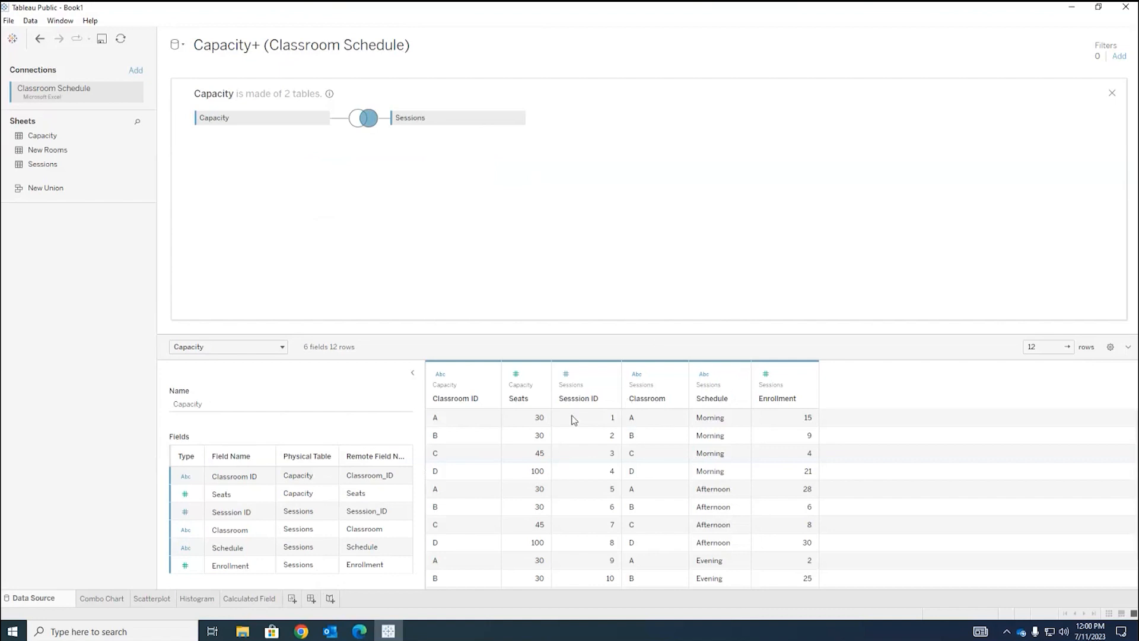
Create a new worksheet and compare the fields of the Capacity+ and FurnitureSuperstore data sources, leaving Capacity+ selected
{"action": "left_click", "coordinate": [293, 598]}
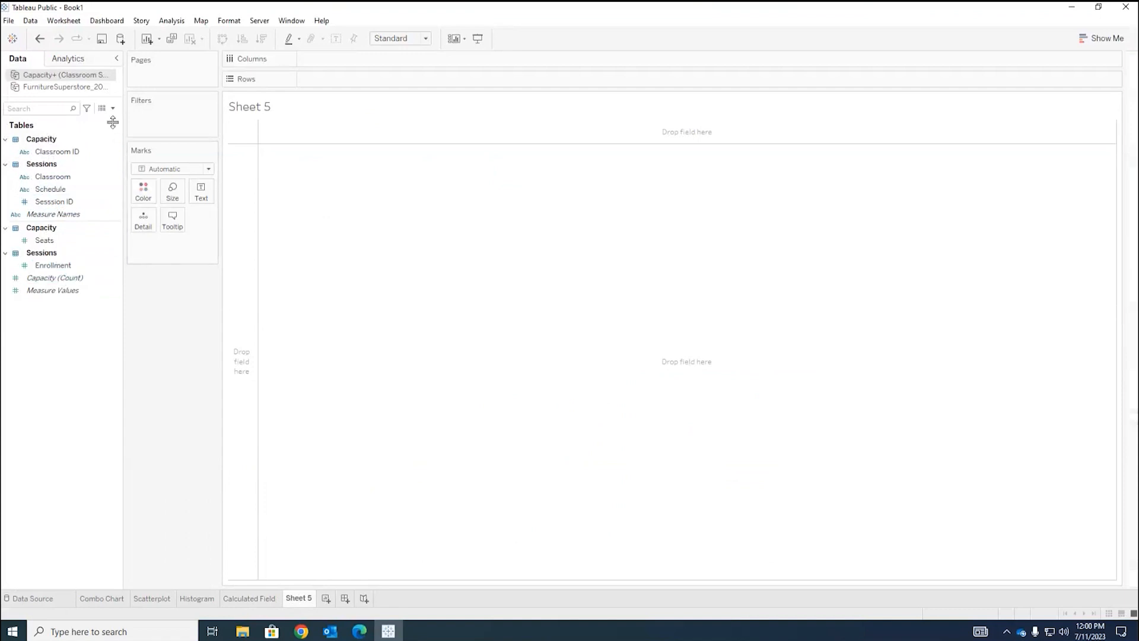
{"action": "left_click", "coordinate": [60, 88]}
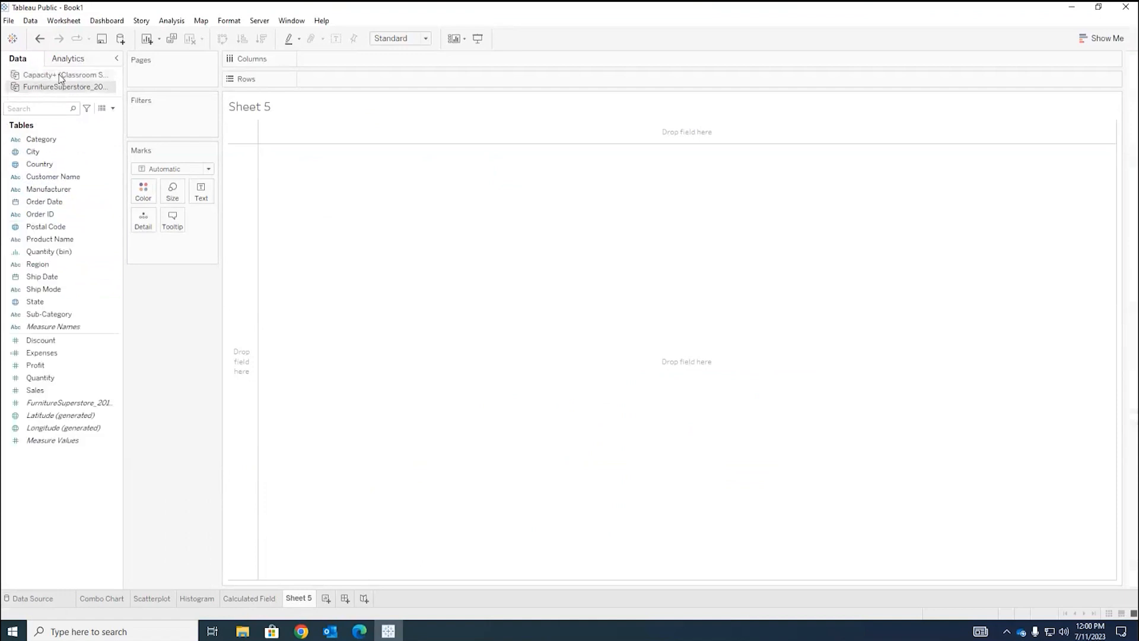
{"action": "left_click", "coordinate": [58, 74]}
{"action": "left_click", "coordinate": [60, 88]}
{"action": "left_click", "coordinate": [59, 74]}
{"action": "left_click", "coordinate": [59, 88]}
{"action": "left_click", "coordinate": [63, 78]}
Return to the data source page and remove the joined Capacity table from the canvas
{"action": "left_click", "coordinate": [30, 597]}
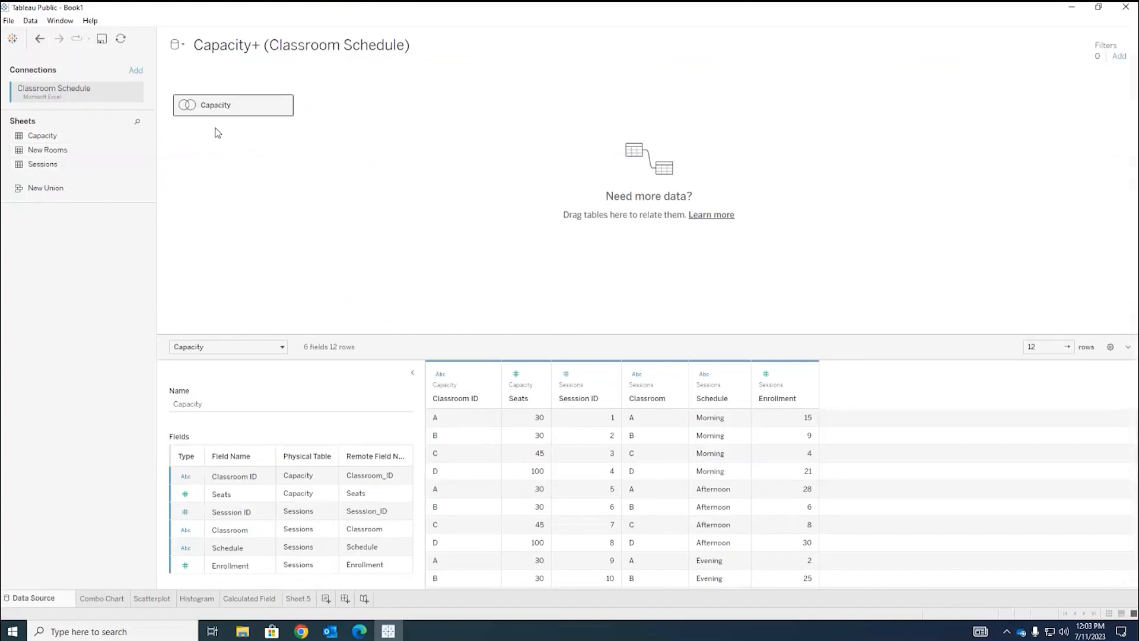
{"action": "left_click_drag", "start_coordinate": [217, 105], "coordinate": [23, 138]}
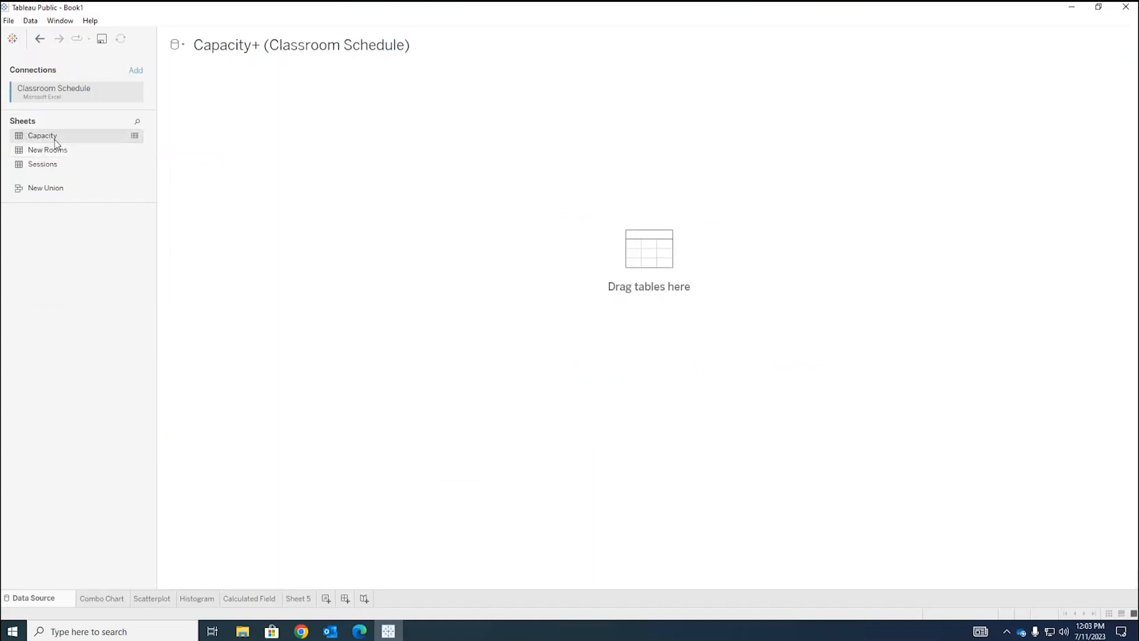
Preview the Capacity and New Rooms tables one after the other on the canvas, removing each after viewing it
{"action": "left_click_drag", "start_coordinate": [50, 141], "coordinate": [333, 138]}
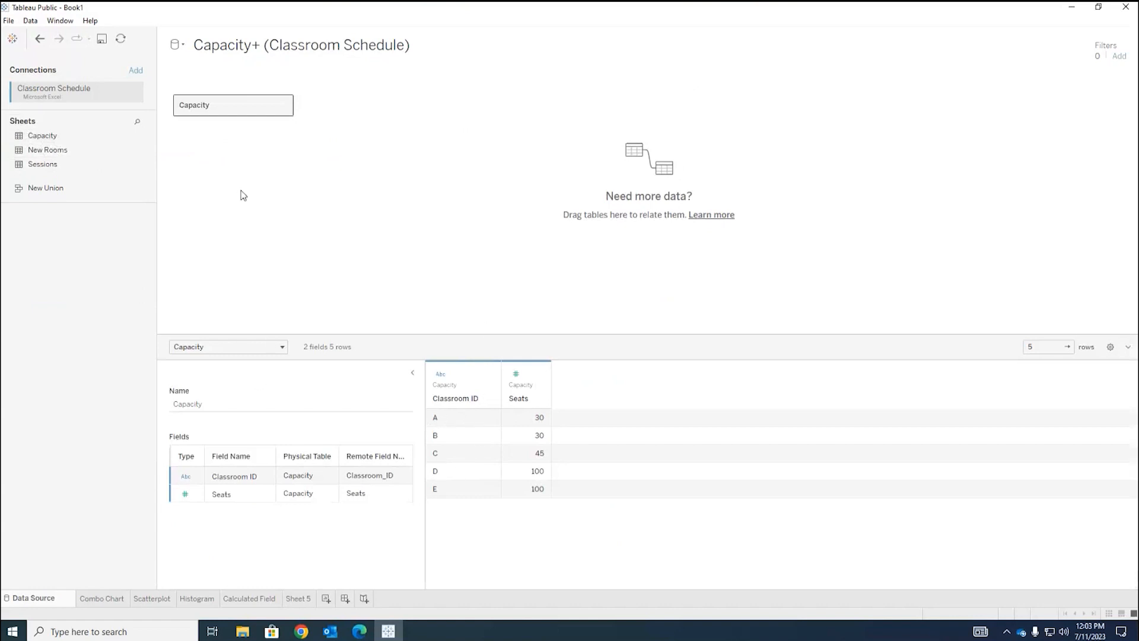
{"action": "left_click_drag", "start_coordinate": [221, 104], "coordinate": [60, 161]}
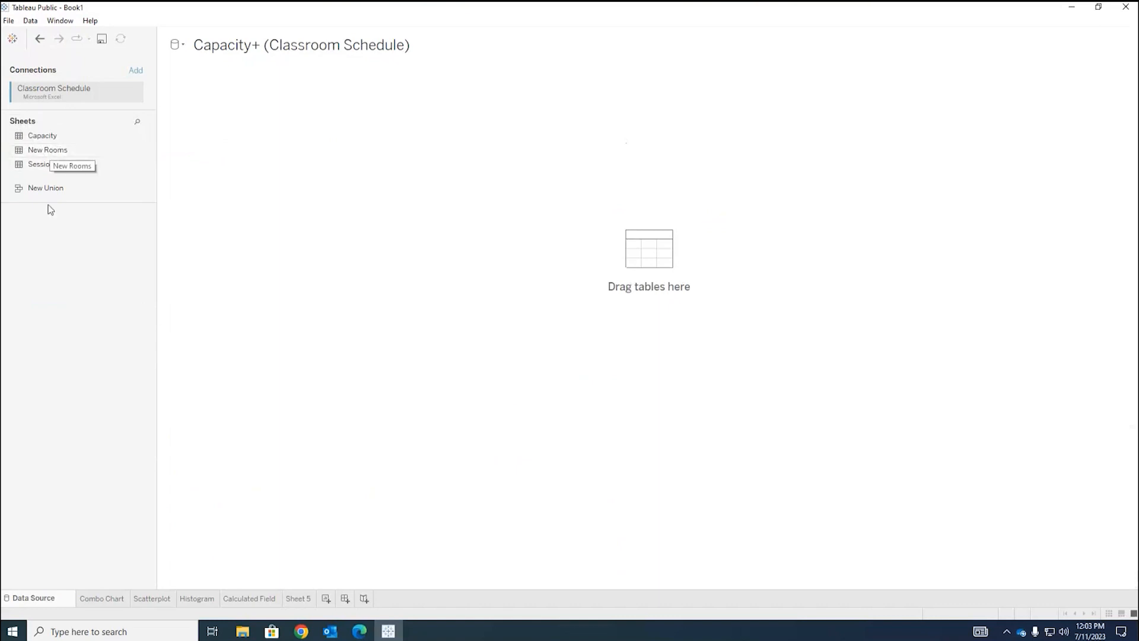
{"action": "left_click_drag", "start_coordinate": [46, 150], "coordinate": [232, 109]}
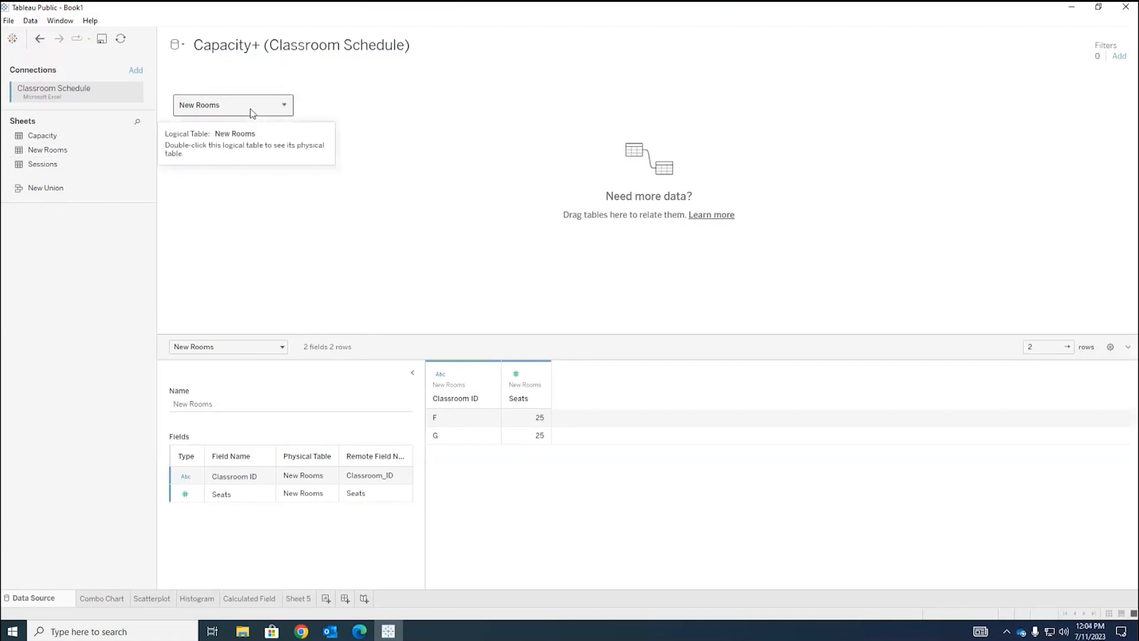
{"action": "left_click_drag", "start_coordinate": [262, 105], "coordinate": [62, 222]}
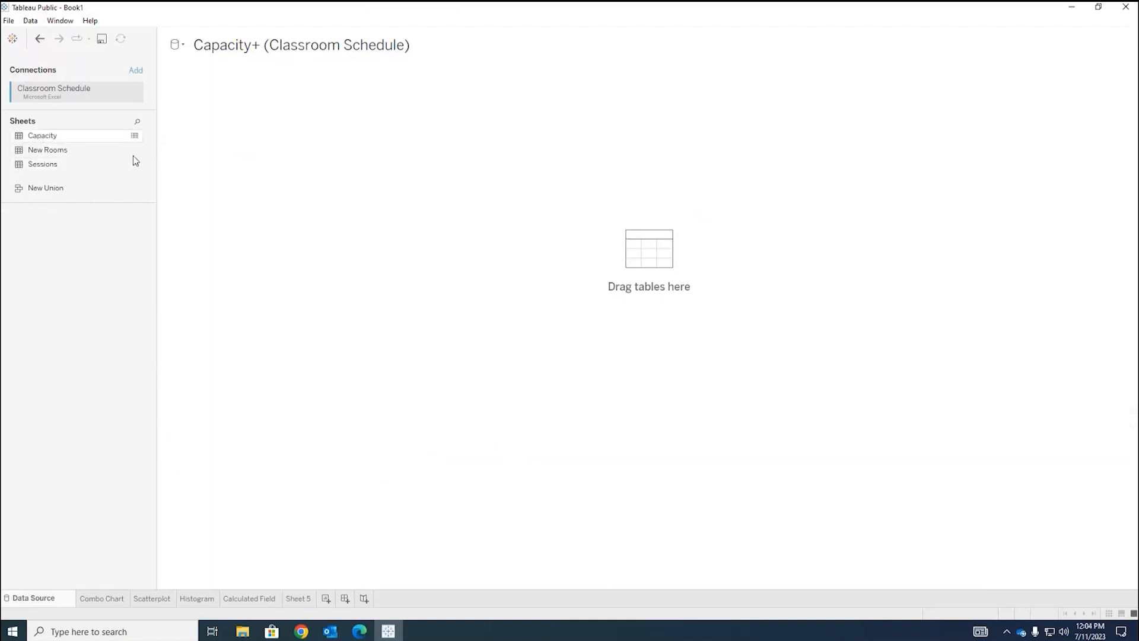
Add the Capacity table to the canvas and union the New Rooms table with it
{"action": "left_click_drag", "start_coordinate": [41, 140], "coordinate": [291, 94]}
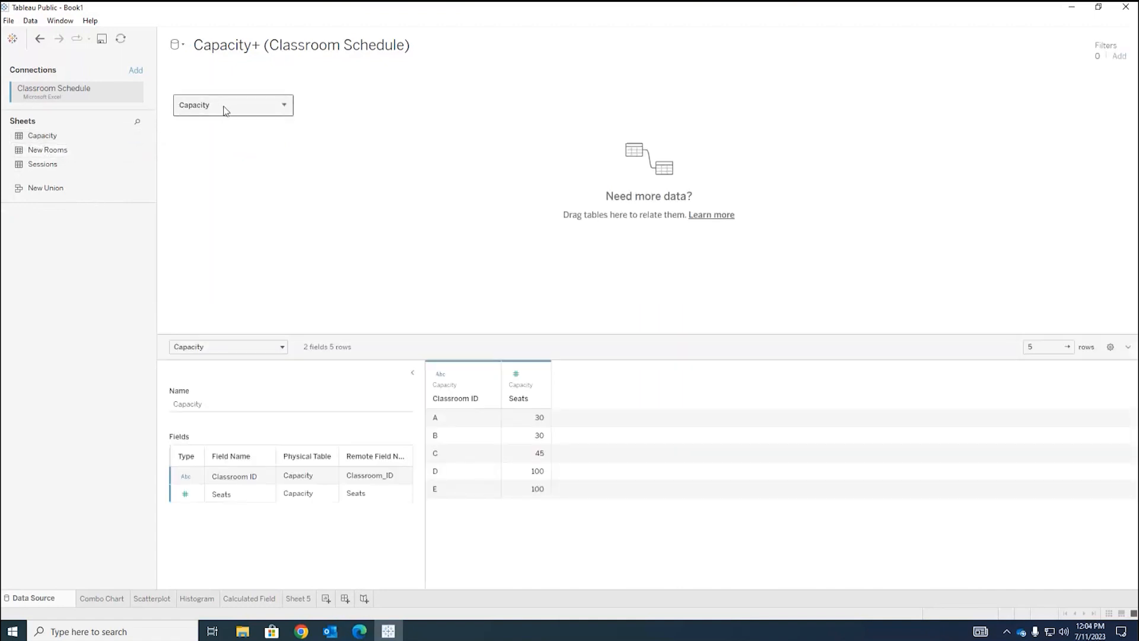
{"action": "left_click_drag", "start_coordinate": [40, 156], "coordinate": [189, 129]}
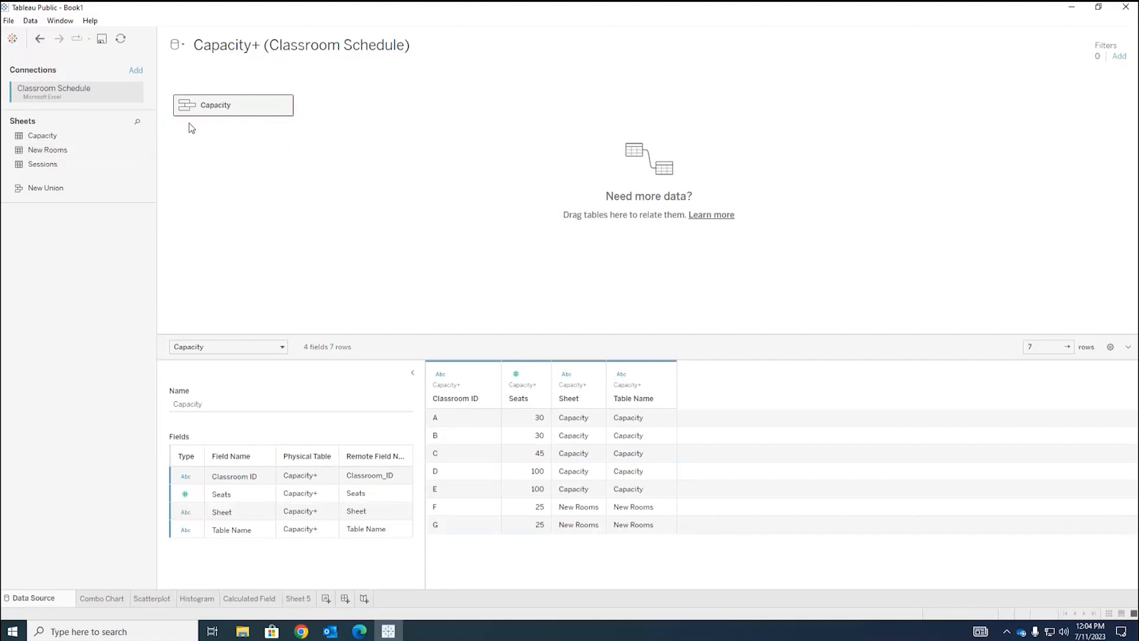
{"action": "mouse_move", "coordinate": [195, 107]}
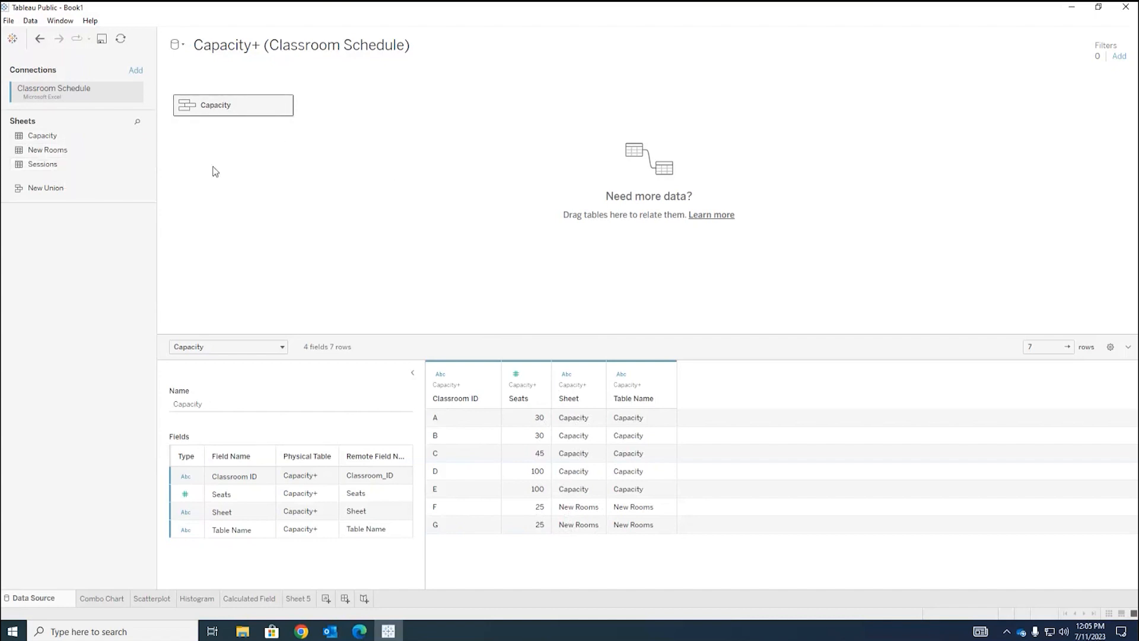
Inner join the Sessions table to the Capacity+ union on Classroom ID = Classroom and review the joined rows
{"action": "double_click", "coordinate": [239, 111]}
{"action": "left_click_drag", "start_coordinate": [59, 165], "coordinate": [360, 170]}
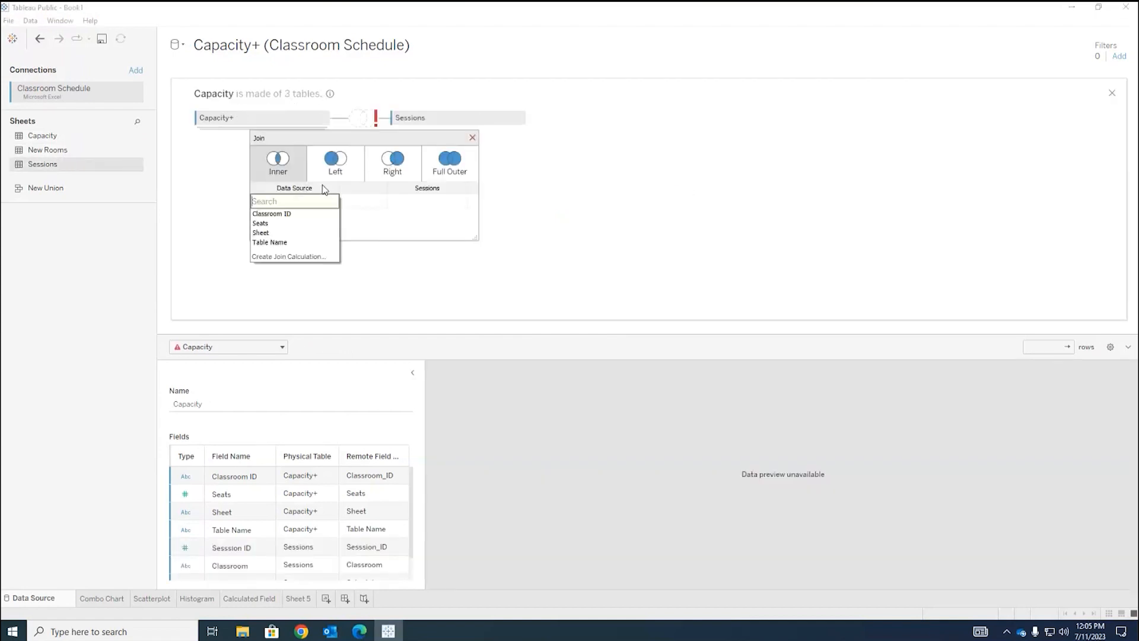
{"action": "left_click", "coordinate": [295, 214]}
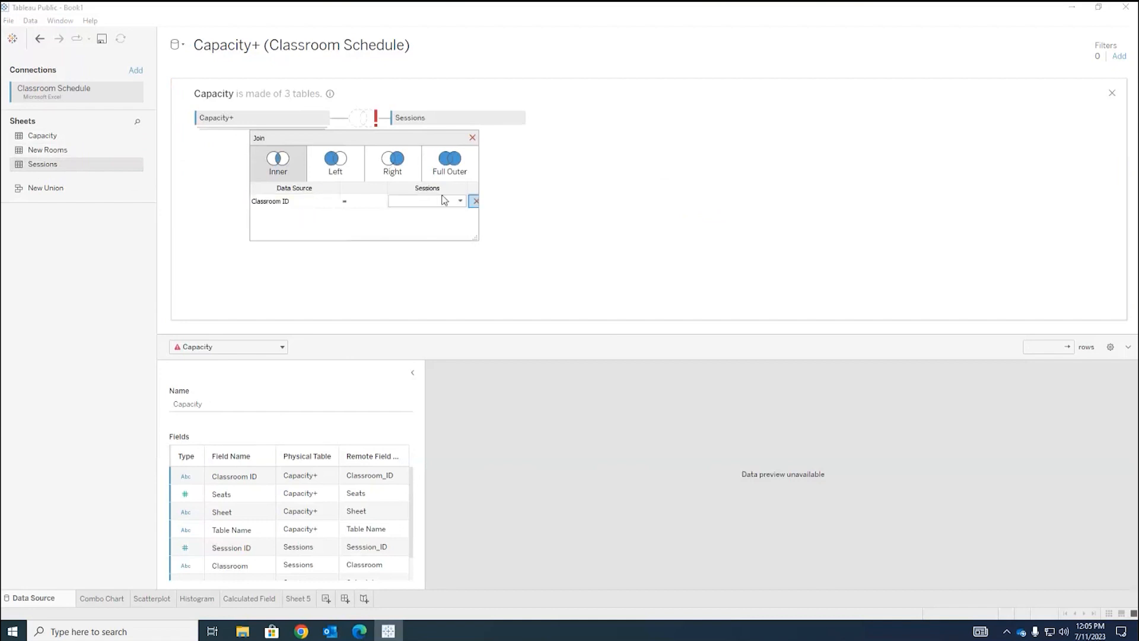
{"action": "left_click", "coordinate": [459, 202]}
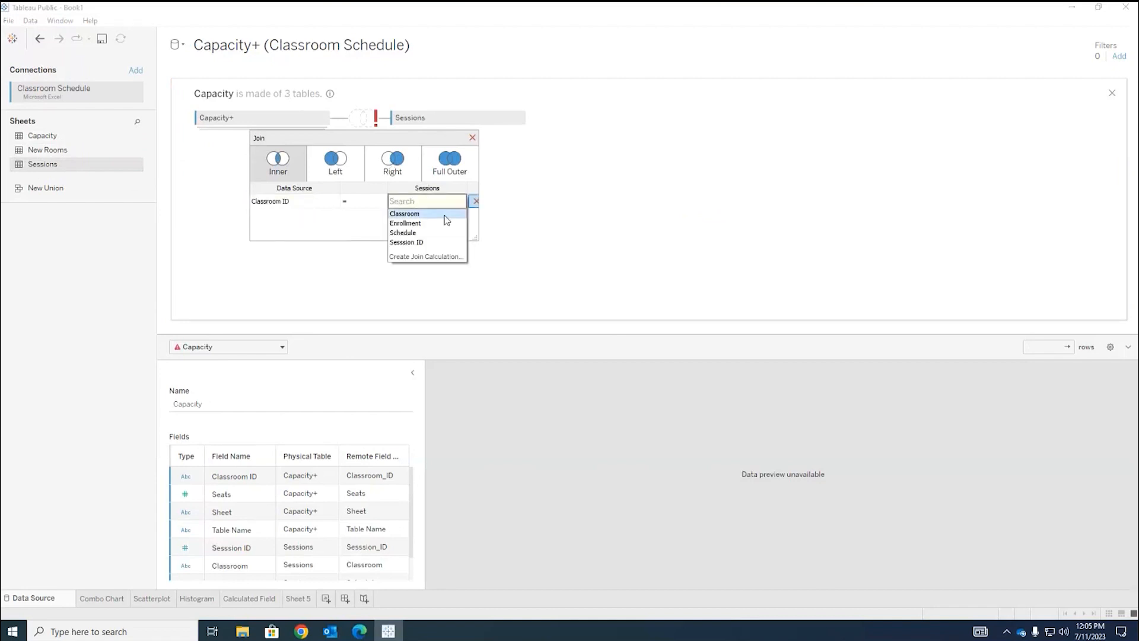
{"action": "left_click", "coordinate": [445, 214]}
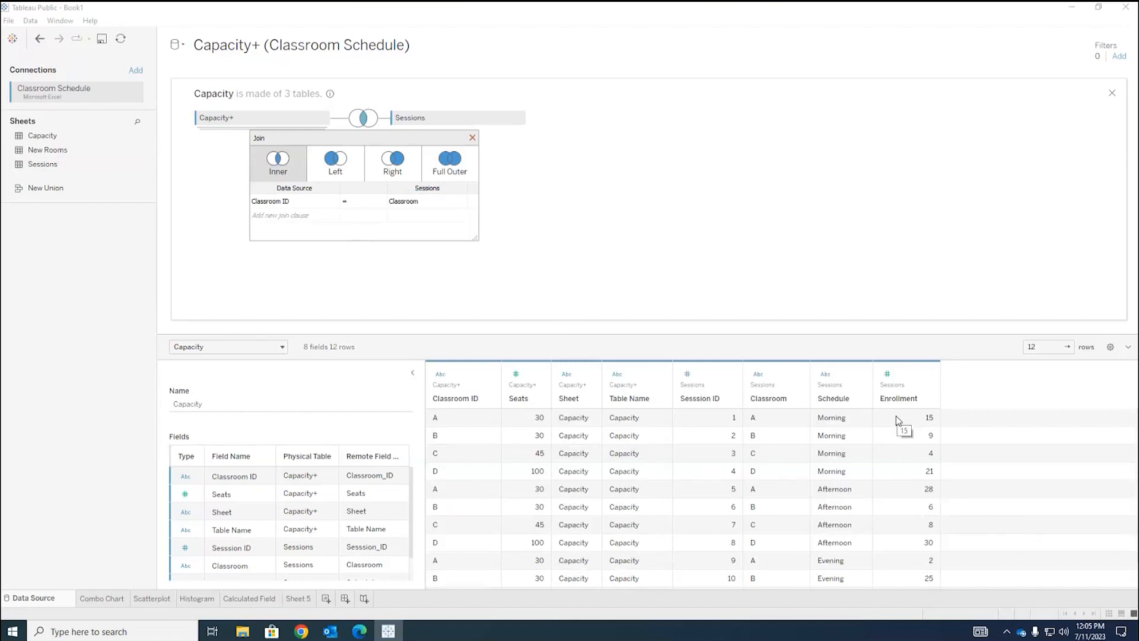
{"action": "scroll", "coordinate": [896, 415], "scroll_direction": "down", "scroll_amount": 2}
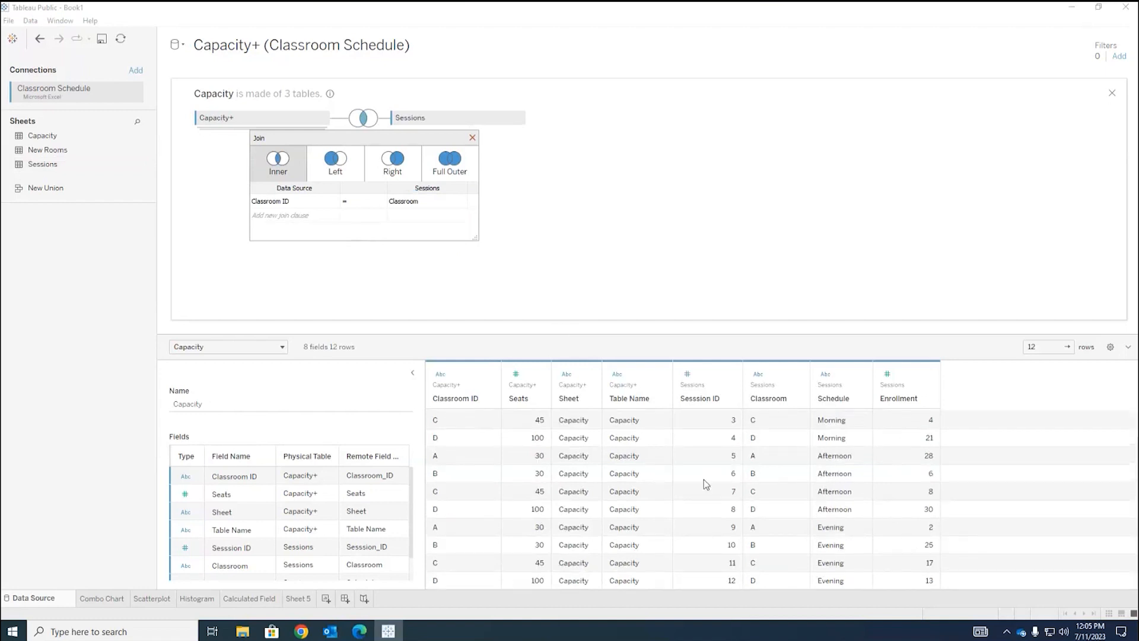
{"action": "scroll", "coordinate": [650, 489], "scroll_direction": "up", "scroll_amount": 2}
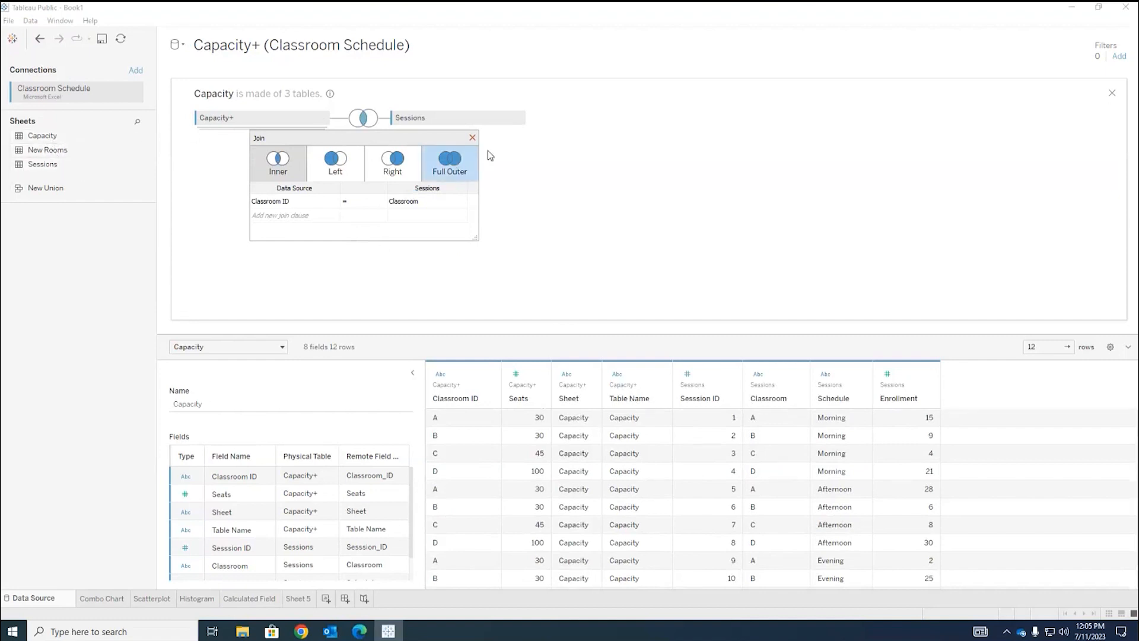
{"action": "left_click", "coordinate": [472, 138]}
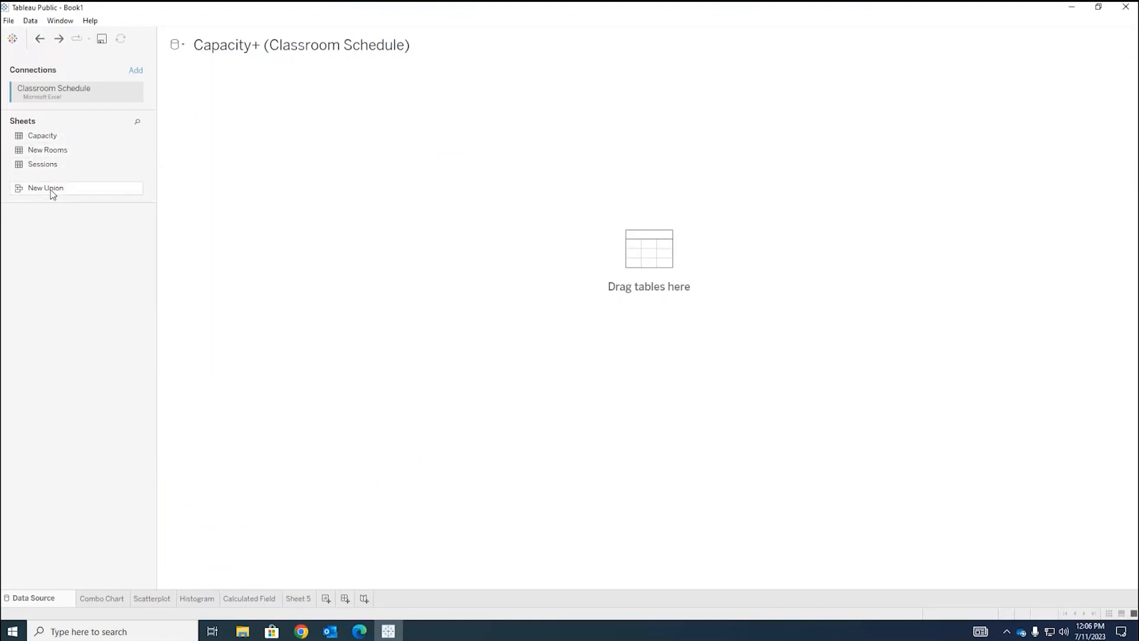
Create a new manual union containing the Capacity and New Rooms tables
{"action": "double_click", "coordinate": [53, 193]}
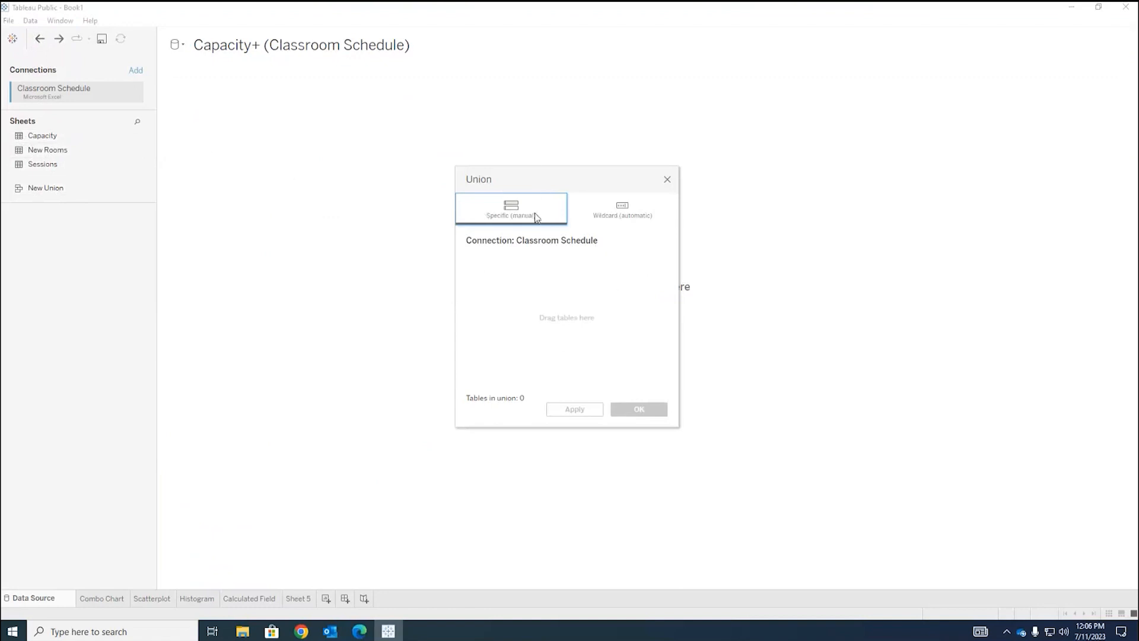
{"action": "left_click_drag", "start_coordinate": [53, 140], "coordinate": [509, 274]}
{"action": "left_click_drag", "start_coordinate": [52, 156], "coordinate": [496, 290]}
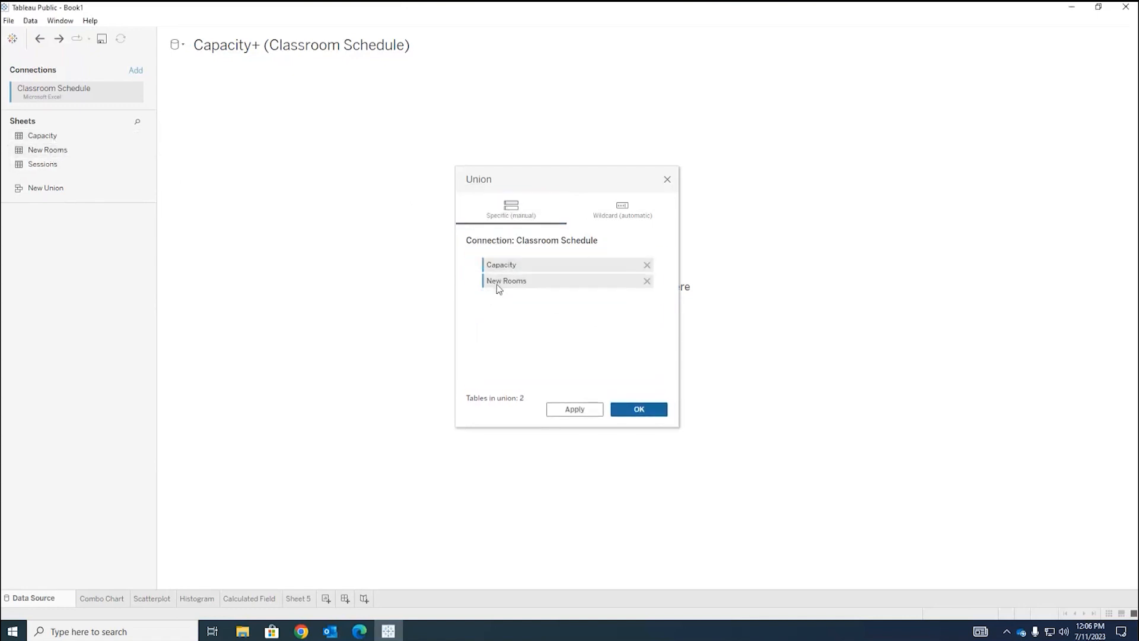
{"action": "left_click", "coordinate": [646, 406]}
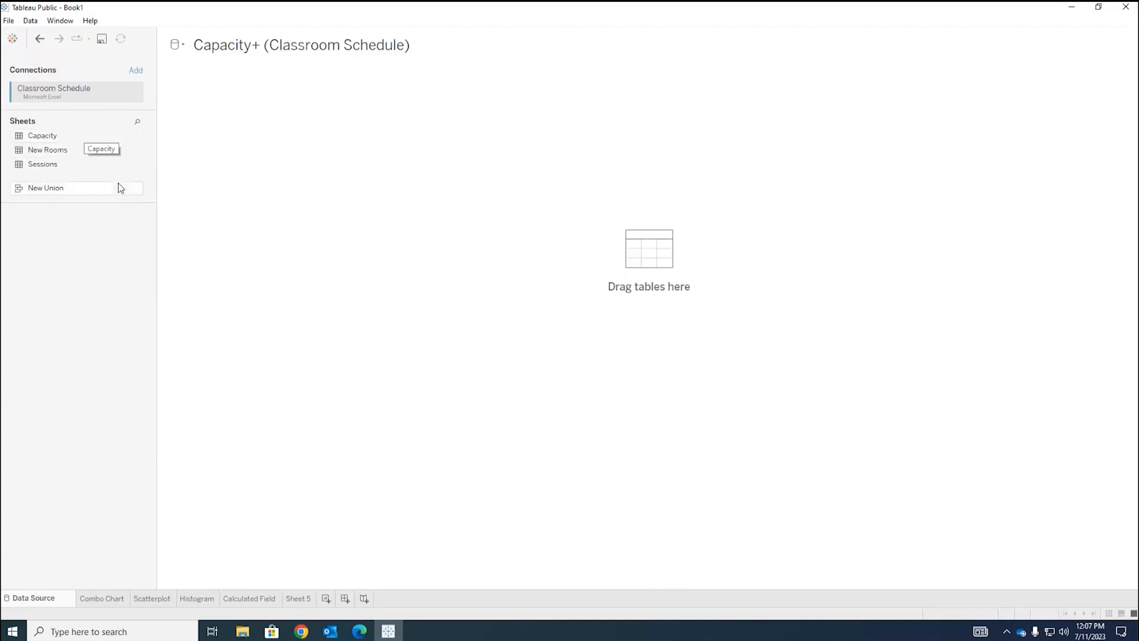
Preview the Sessions and Capacity tables one after the other on the canvas, removing each after viewing it
{"action": "left_click_drag", "start_coordinate": [43, 164], "coordinate": [290, 129]}
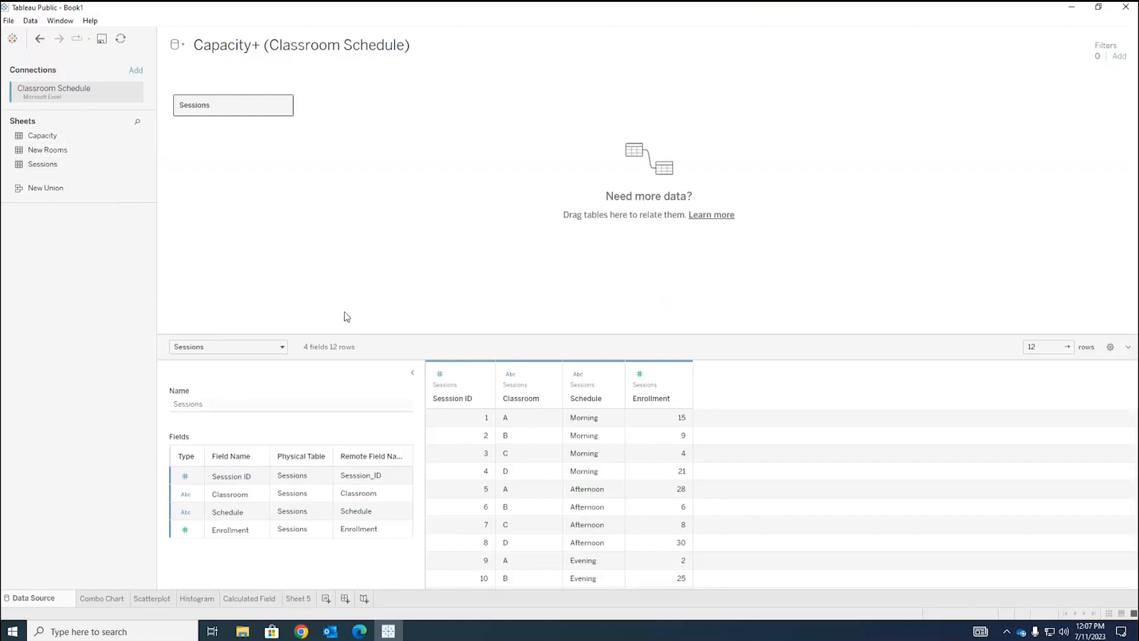
{"action": "left_click_drag", "start_coordinate": [218, 99], "coordinate": [6, 279]}
{"action": "left_click_drag", "start_coordinate": [57, 138], "coordinate": [272, 105]}
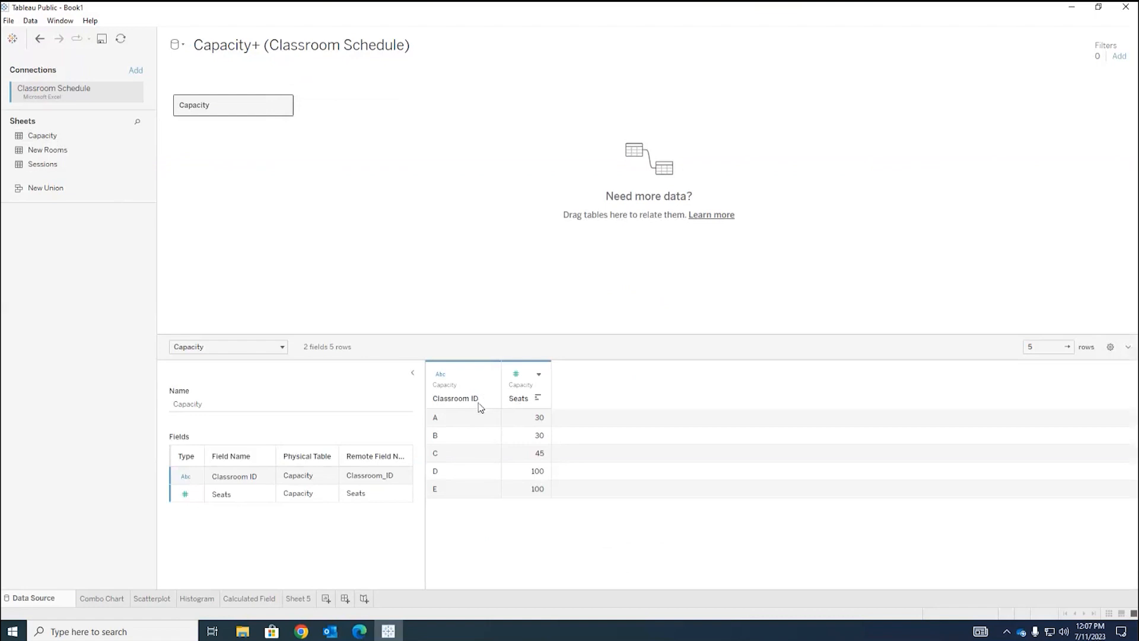
{"action": "left_click_drag", "start_coordinate": [211, 105], "coordinate": [12, 293]}
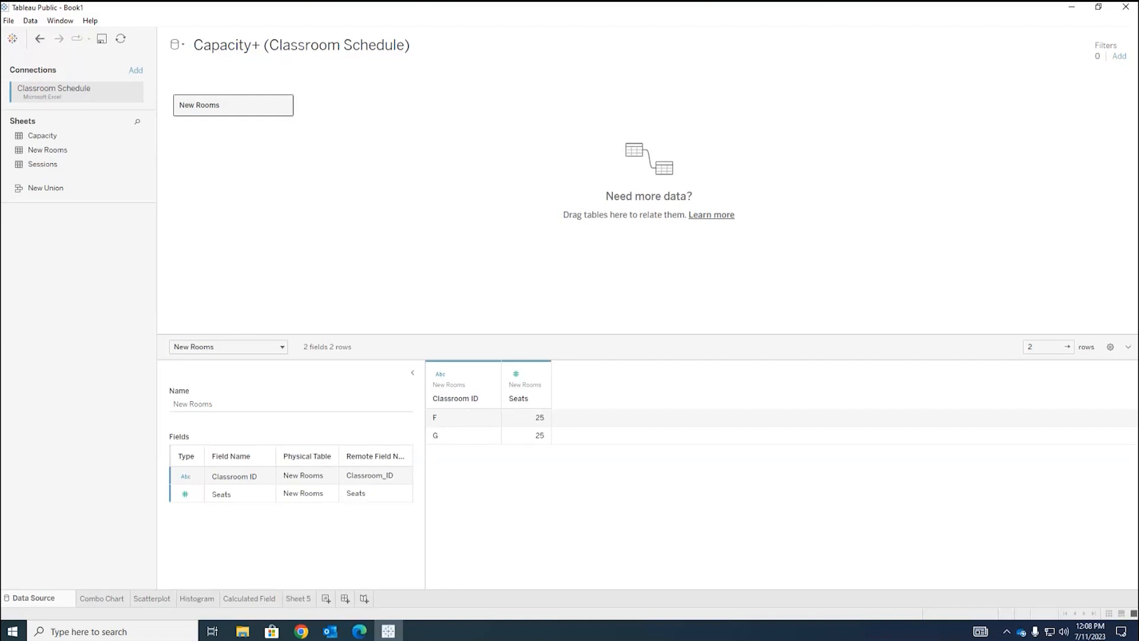
Create a new dashboard and delete the empty Sheet 5 worksheet
{"action": "left_click", "coordinate": [345, 598]}
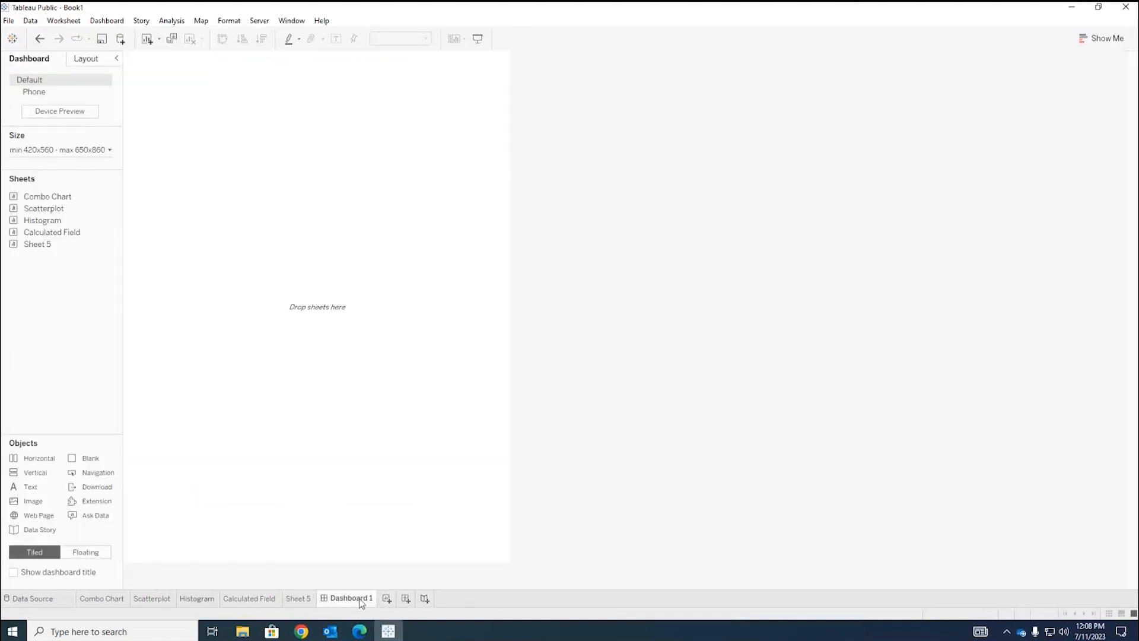
{"action": "mouse_move", "coordinate": [360, 600]}
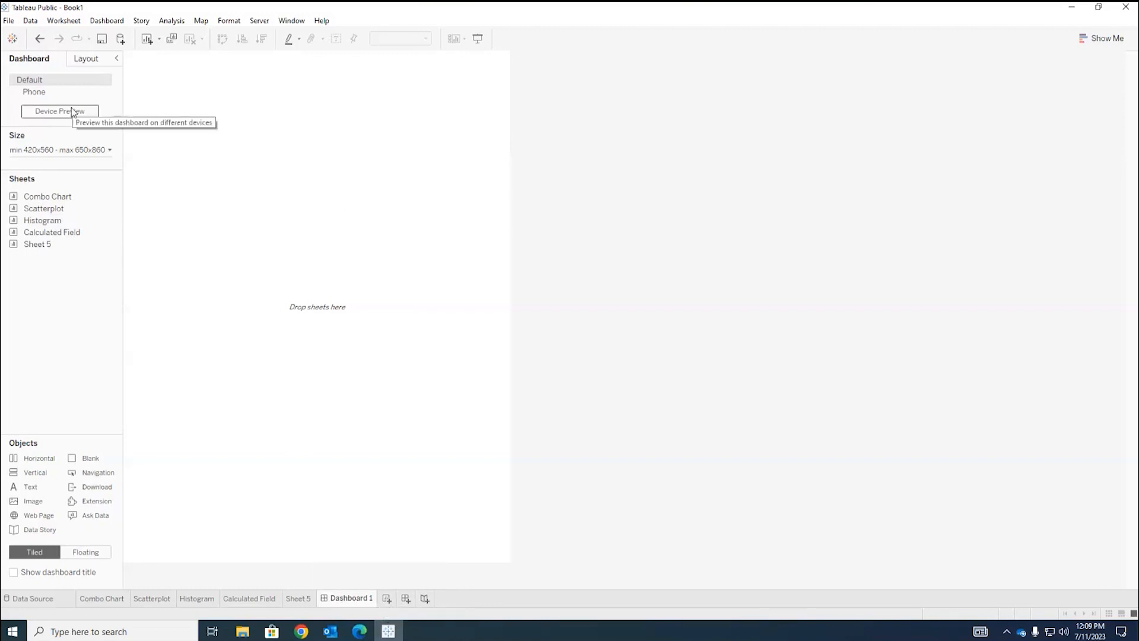
{"action": "mouse_move", "coordinate": [66, 196]}
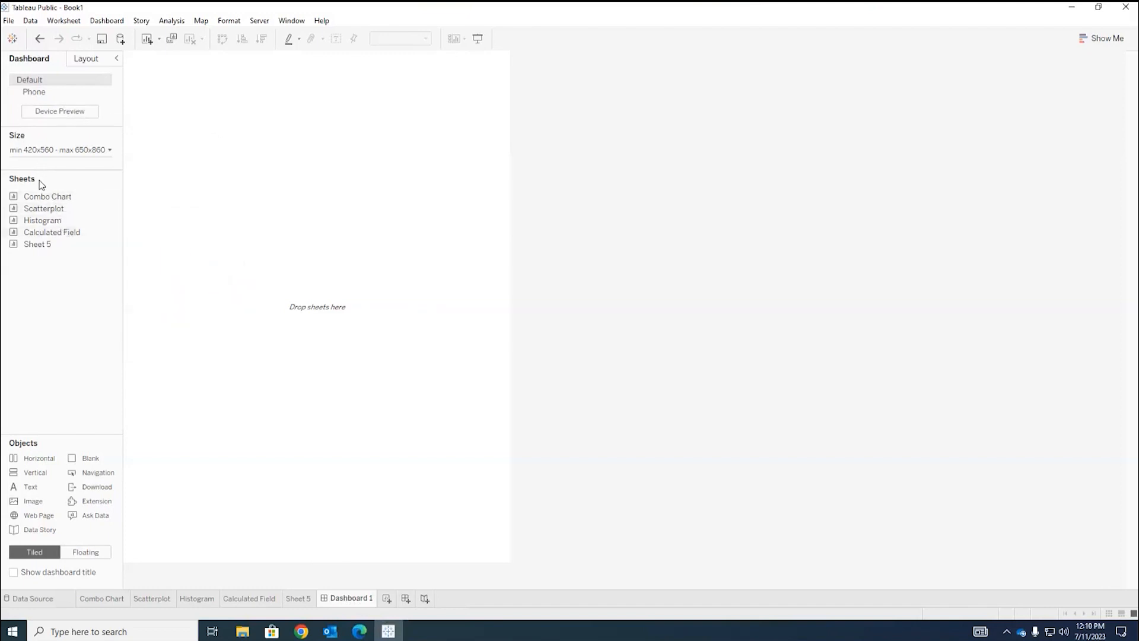
{"action": "left_click", "coordinate": [298, 598]}
{"action": "right_click", "coordinate": [303, 598]}
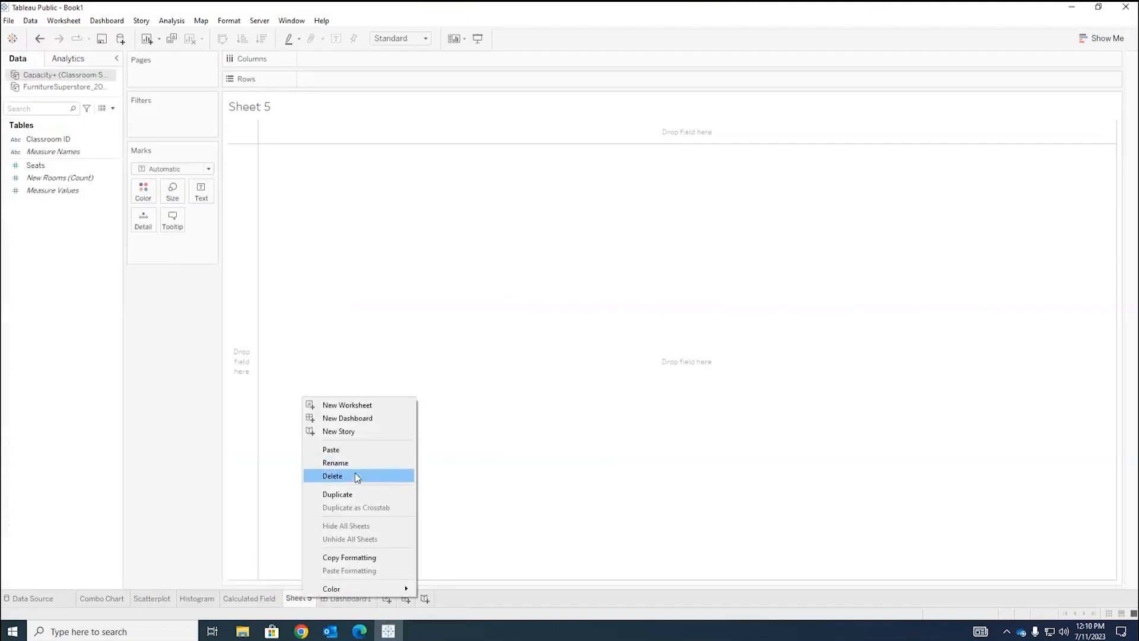
{"action": "left_click", "coordinate": [332, 476]}
Try placing the Scatterplot sheet on the empty dashboard, and remove it again
{"action": "mouse_move", "coordinate": [37, 201]}
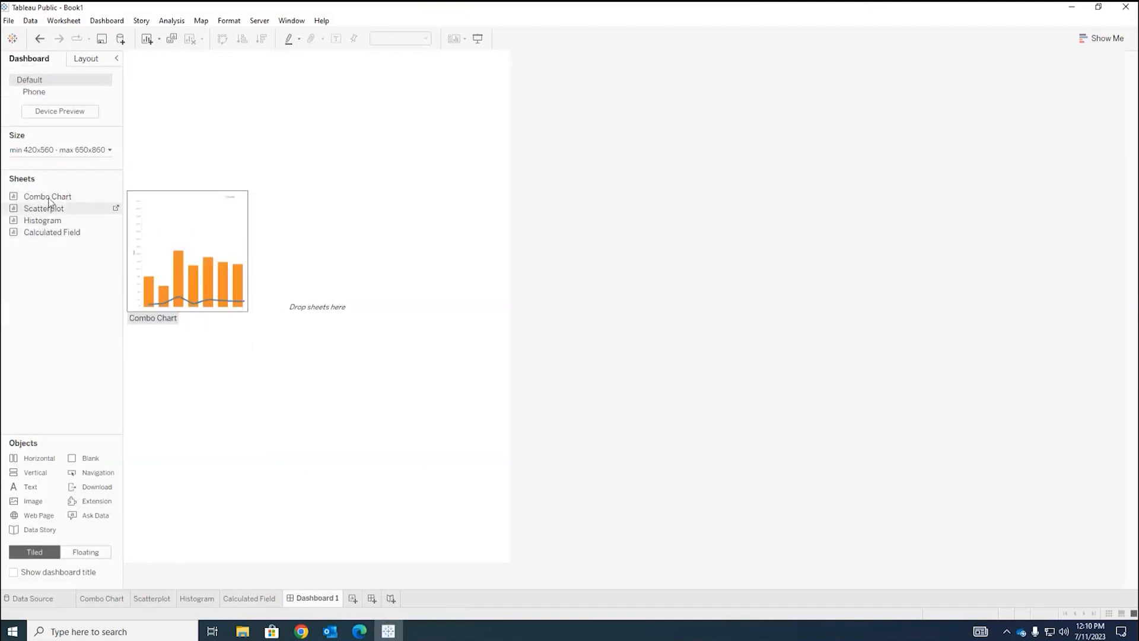
{"action": "left_click_drag", "start_coordinate": [51, 209], "coordinate": [244, 184]}
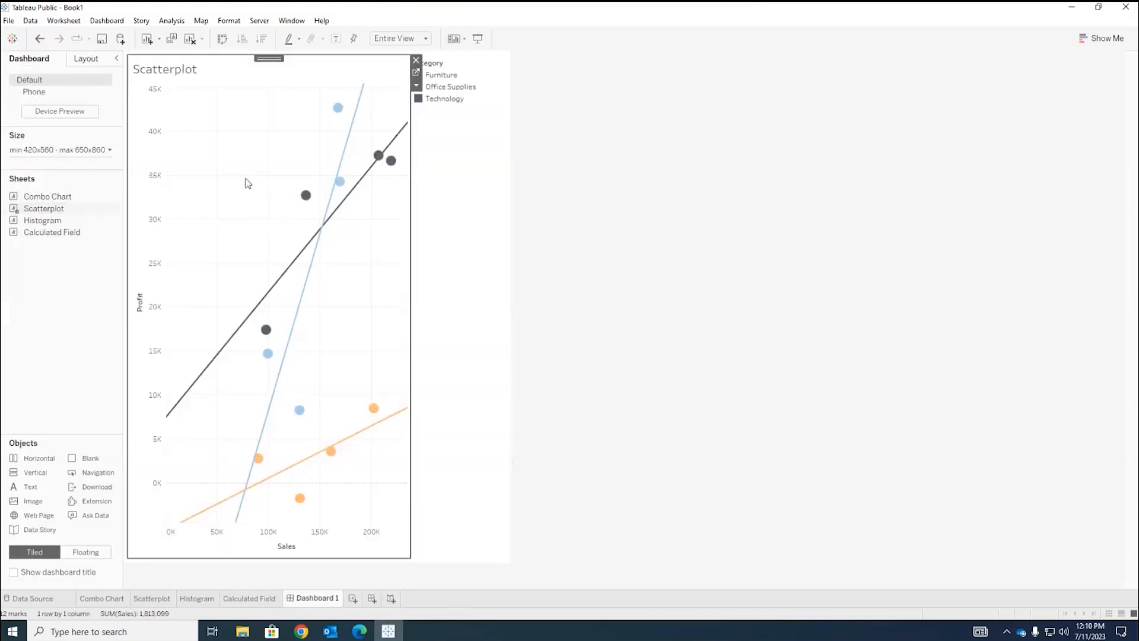
{"action": "left_click", "coordinate": [417, 60]}
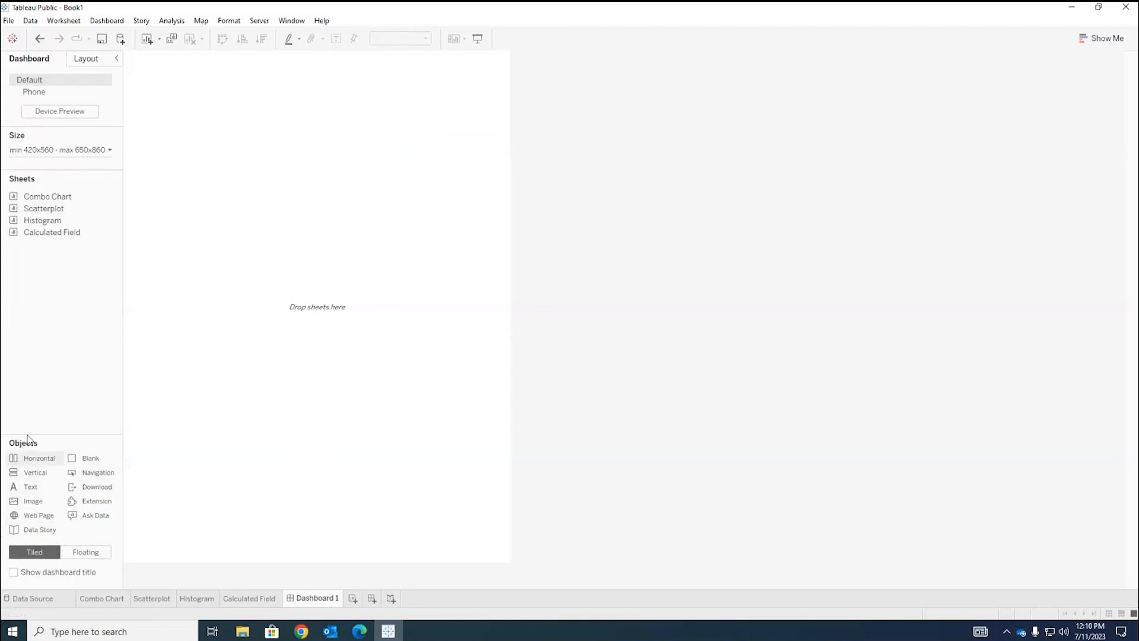
Switch the dashboard's object placement between Floating and Tiled several times, leaving it on Tiled
{"action": "left_click", "coordinate": [81, 553]}
{"action": "left_click", "coordinate": [38, 554]}
{"action": "left_click", "coordinate": [85, 556]}
{"action": "left_click", "coordinate": [37, 552]}
{"action": "left_click", "coordinate": [86, 553]}
{"action": "left_click", "coordinate": [47, 552]}
{"action": "left_click", "coordinate": [77, 557]}
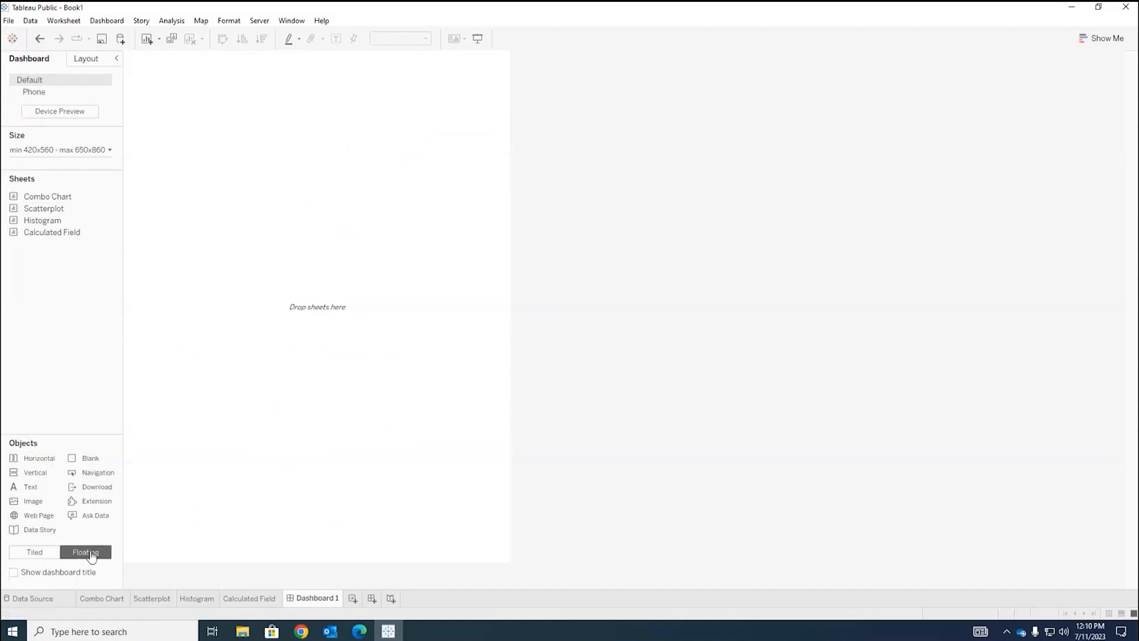
{"action": "left_click", "coordinate": [41, 553]}
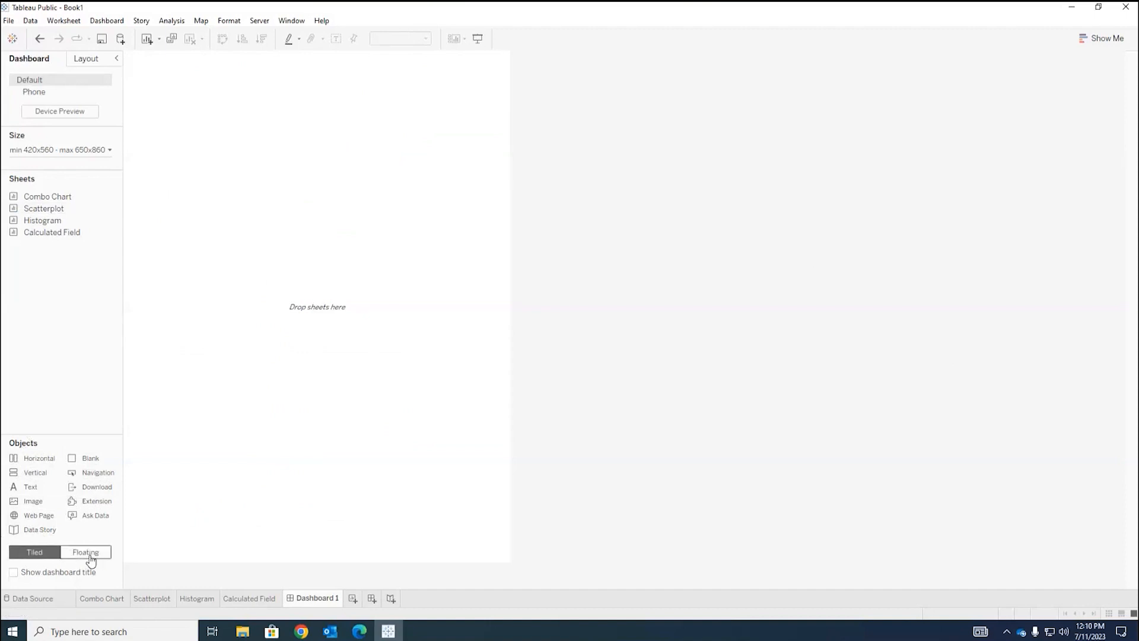
{"action": "left_click", "coordinate": [70, 554]}
{"action": "left_click", "coordinate": [46, 554]}
Add the Scatterplot sheet to the dashboard as a tiled view filling the empty canvas
{"action": "mouse_move", "coordinate": [60, 201]}
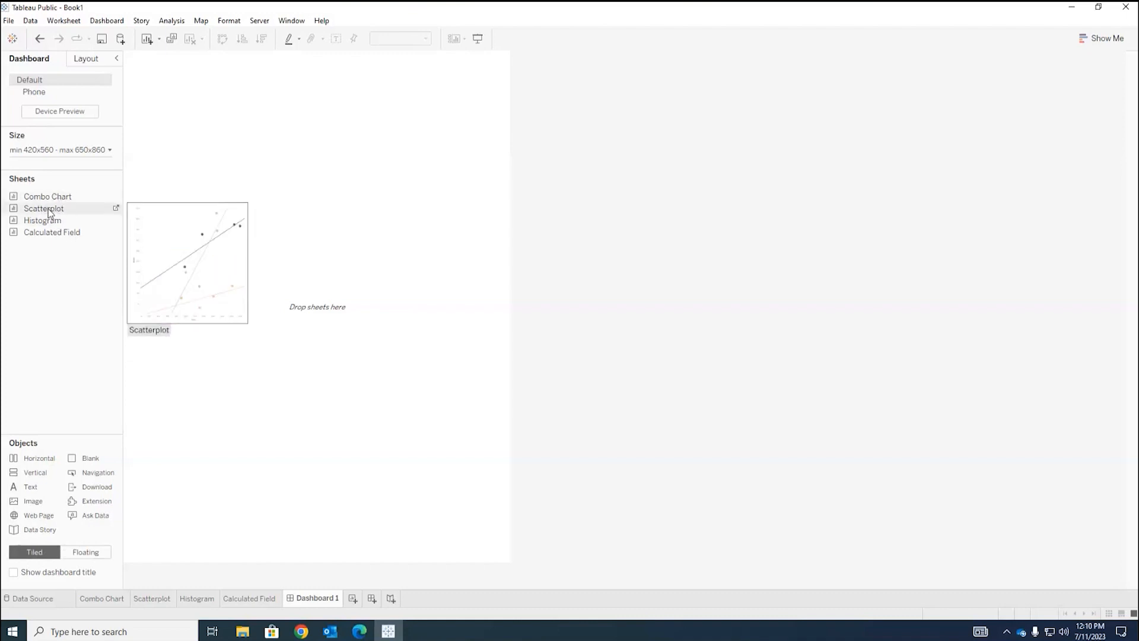
{"action": "left_click_drag", "start_coordinate": [49, 213], "coordinate": [179, 225]}
{"action": "mouse_move", "coordinate": [321, 231]}
{"action": "left_mouse_down"}
{"action": "mouse_move", "coordinate": [7, 200]}
{"action": "mouse_move", "coordinate": [309, 248]}
{"action": "mouse_move", "coordinate": [316, 230]}
{"action": "mouse_move", "coordinate": [294, 235]}
{"action": "mouse_move", "coordinate": [339, 227]}
{"action": "left_mouse_up"}
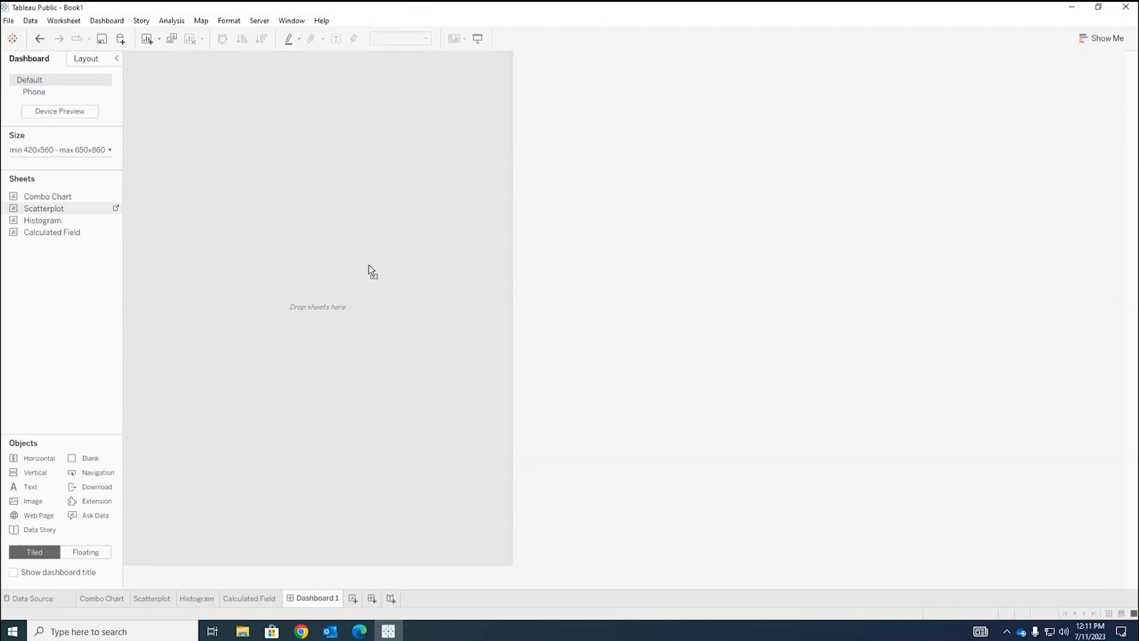
{"action": "left_click_drag", "start_coordinate": [368, 266], "coordinate": [368, 264]}
{"action": "left_click", "coordinate": [447, 211]}
{"action": "left_click", "coordinate": [289, 123]}
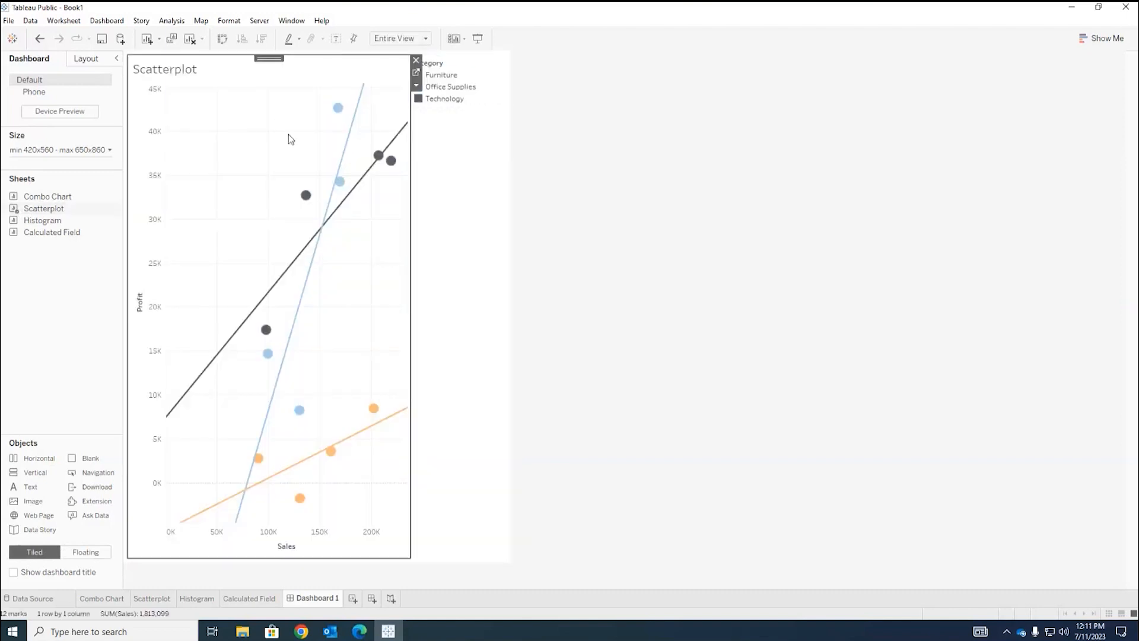
Highlight the Furniture and then the Office Supplies marks of the scatterplot through the Category legend, adjusting the legend's height
{"action": "left_click", "coordinate": [474, 102]}
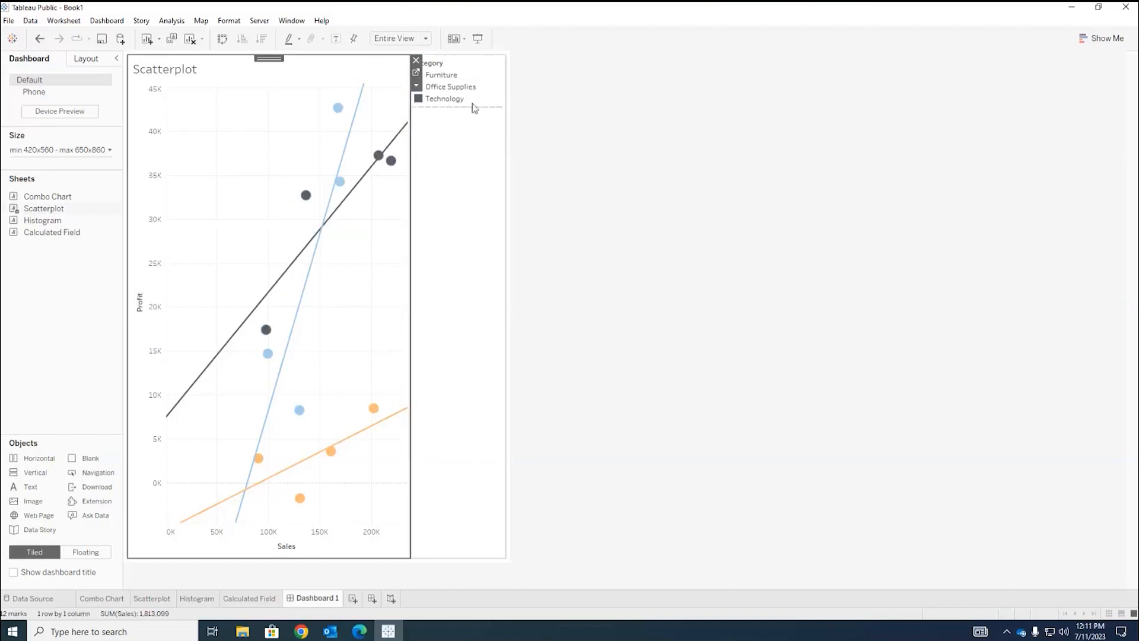
{"action": "left_click", "coordinate": [458, 75]}
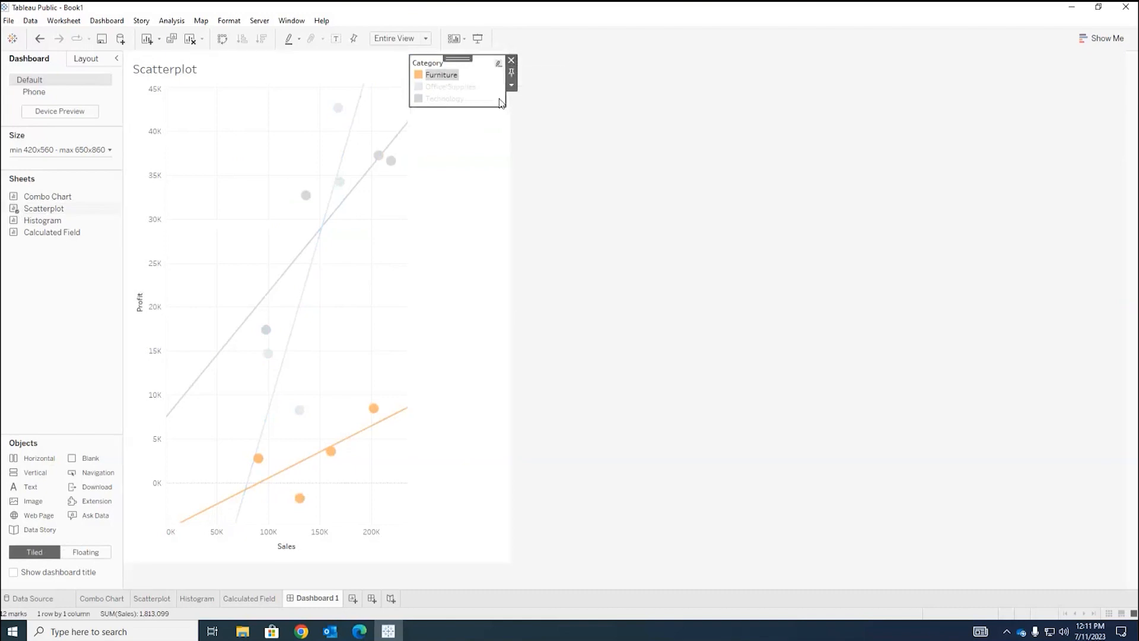
{"action": "left_click", "coordinate": [525, 184]}
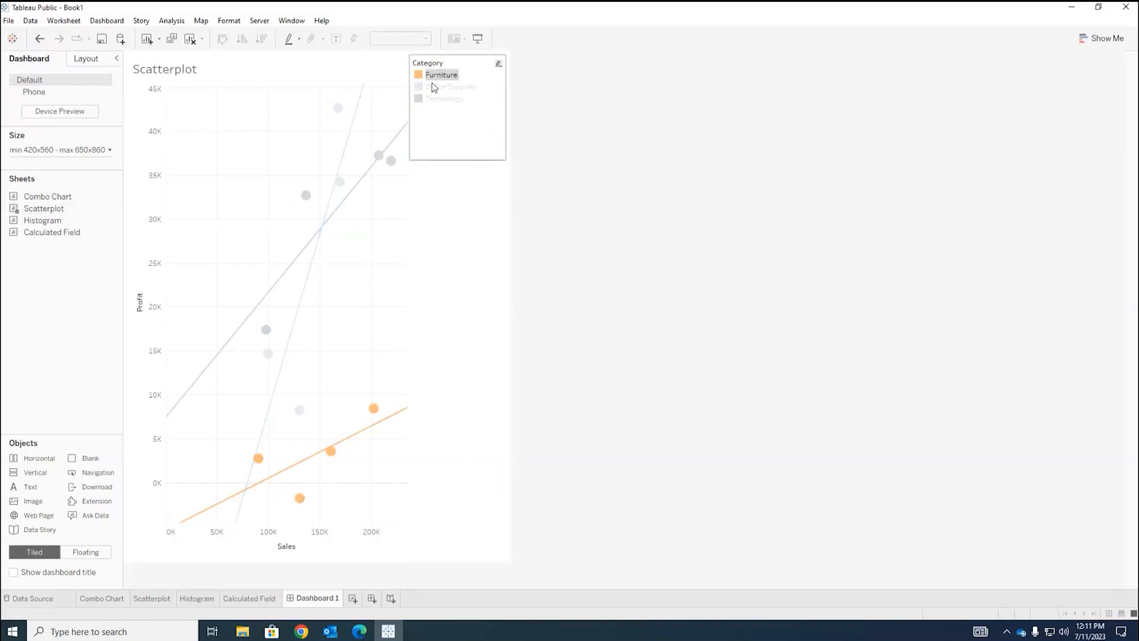
{"action": "left_click", "coordinate": [450, 86]}
{"action": "left_click_drag", "start_coordinate": [465, 128], "coordinate": [465, 111]}
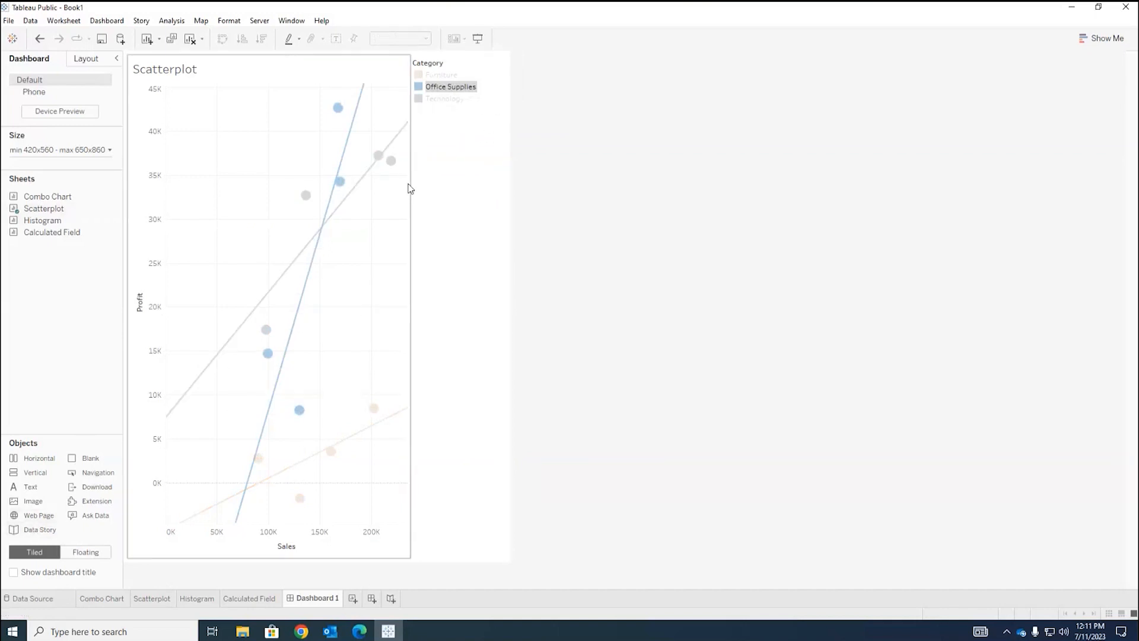
Try out drop areas for the Histogram sheet on the dashboard and place it directly above the Scatterplot
{"action": "mouse_move", "coordinate": [44, 230]}
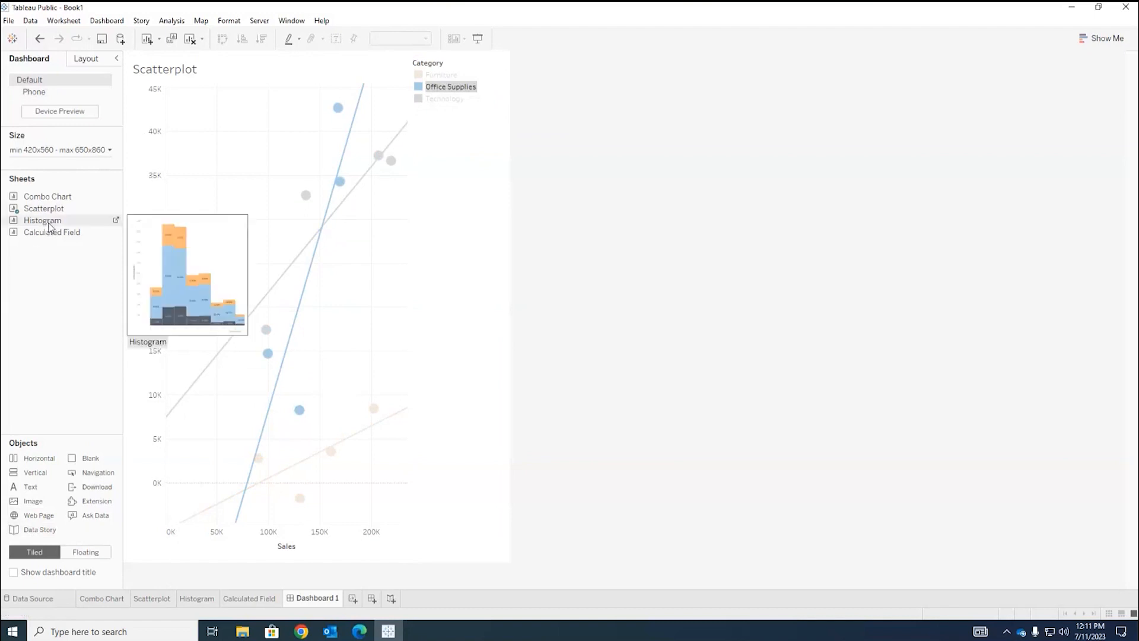
{"action": "left_click_drag", "start_coordinate": [49, 224], "coordinate": [270, 243]}
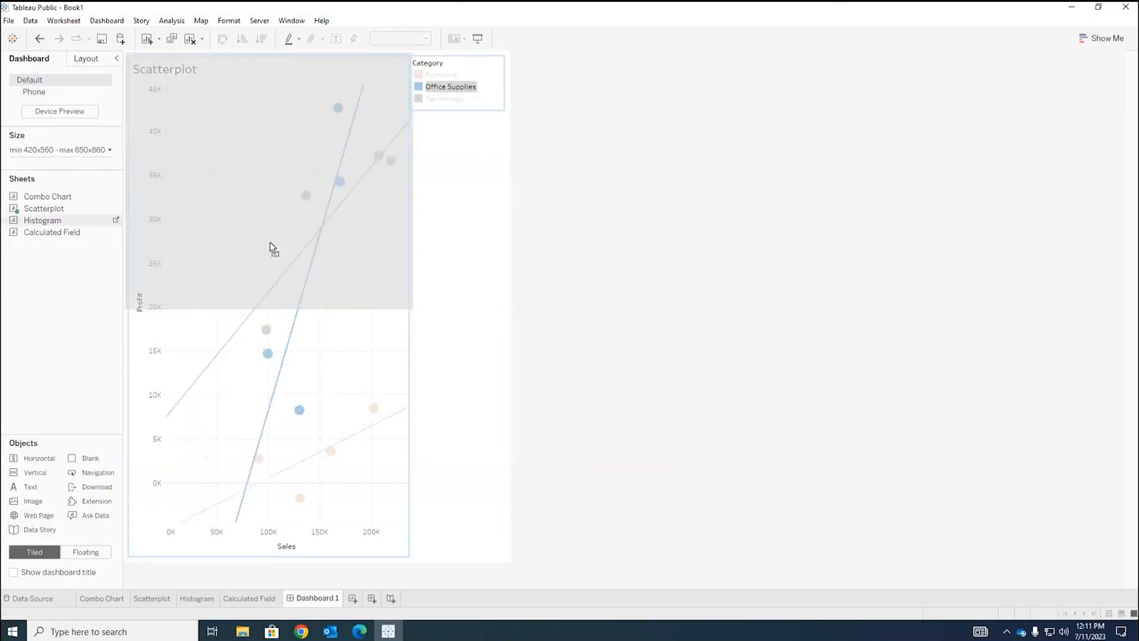
{"action": "mouse_move", "coordinate": [342, 261]}
{"action": "left_mouse_down"}
{"action": "mouse_move", "coordinate": [422, 275]}
{"action": "mouse_move", "coordinate": [247, 234]}
{"action": "mouse_move", "coordinate": [237, 291]}
{"action": "mouse_move", "coordinate": [247, 382]}
{"action": "mouse_move", "coordinate": [333, 389]}
{"action": "mouse_move", "coordinate": [358, 283]}
{"action": "mouse_move", "coordinate": [267, 215]}
{"action": "mouse_move", "coordinate": [212, 336]}
{"action": "mouse_move", "coordinate": [261, 404]}
{"action": "mouse_move", "coordinate": [451, 294]}
{"action": "left_mouse_up"}
{"action": "left_click_drag", "start_coordinate": [366, 346], "coordinate": [209, 345]}
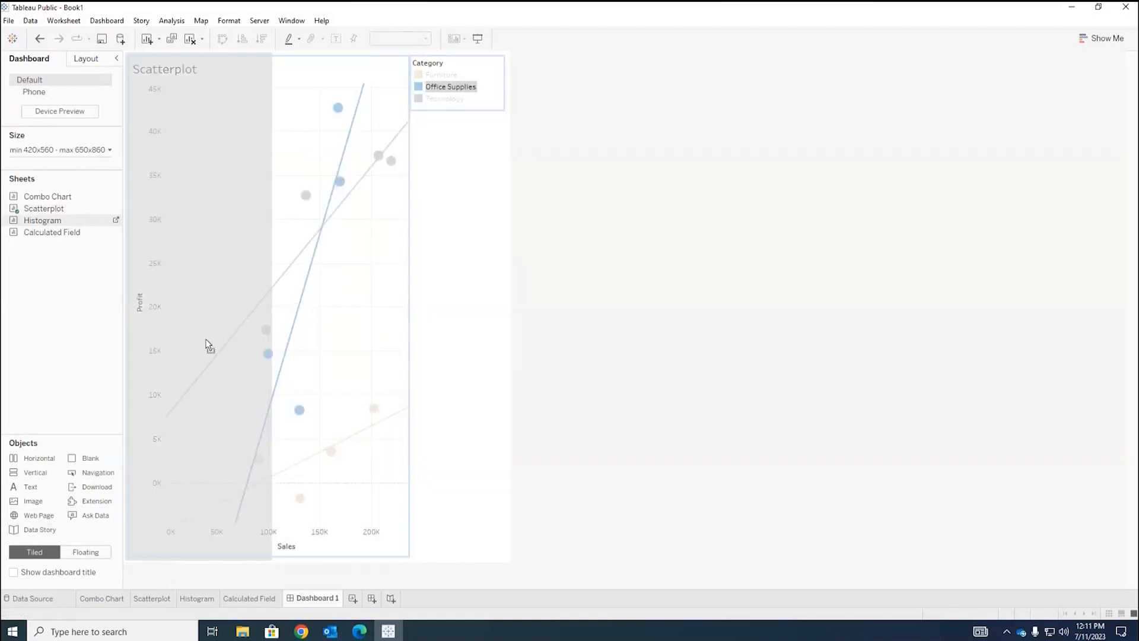
{"action": "left_click_drag", "start_coordinate": [165, 399], "coordinate": [268, 438]}
{"action": "left_click_drag", "start_coordinate": [342, 409], "coordinate": [293, 204]}
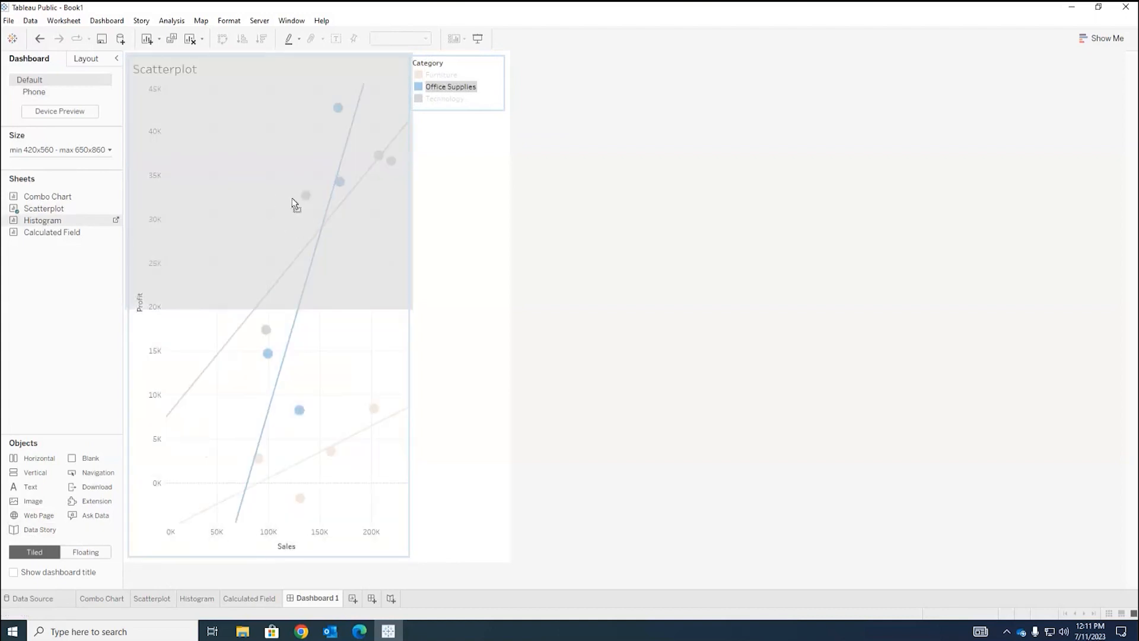
{"action": "left_click_drag", "start_coordinate": [251, 171], "coordinate": [243, 163]}
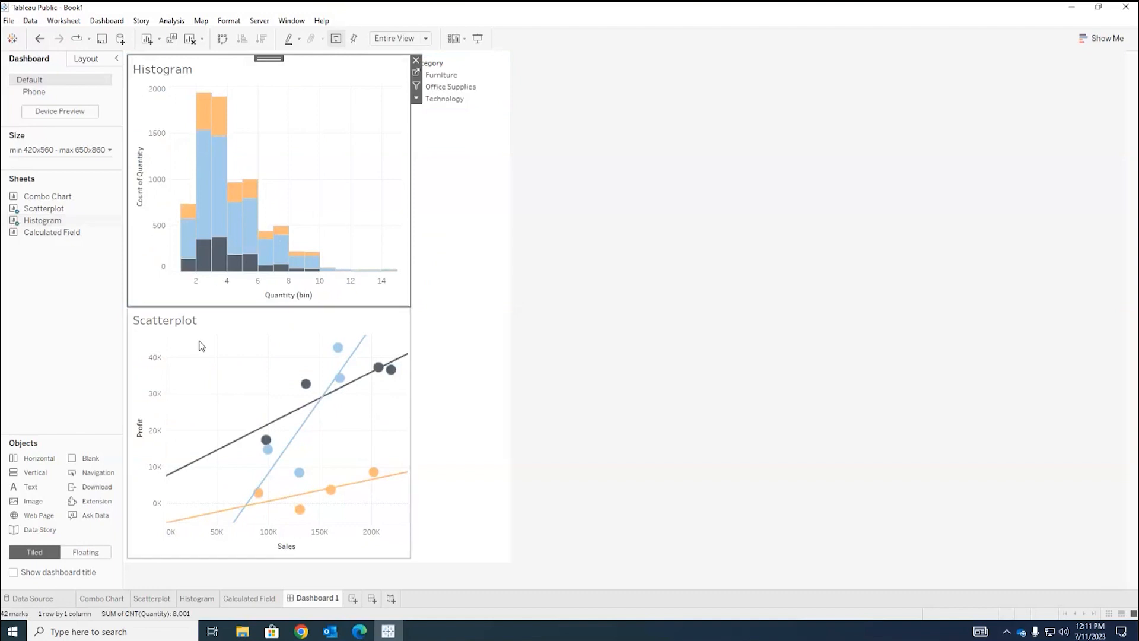
{"action": "left_click", "coordinate": [190, 374]}
{"action": "left_click", "coordinate": [165, 291]}
{"action": "left_click", "coordinate": [205, 325]}
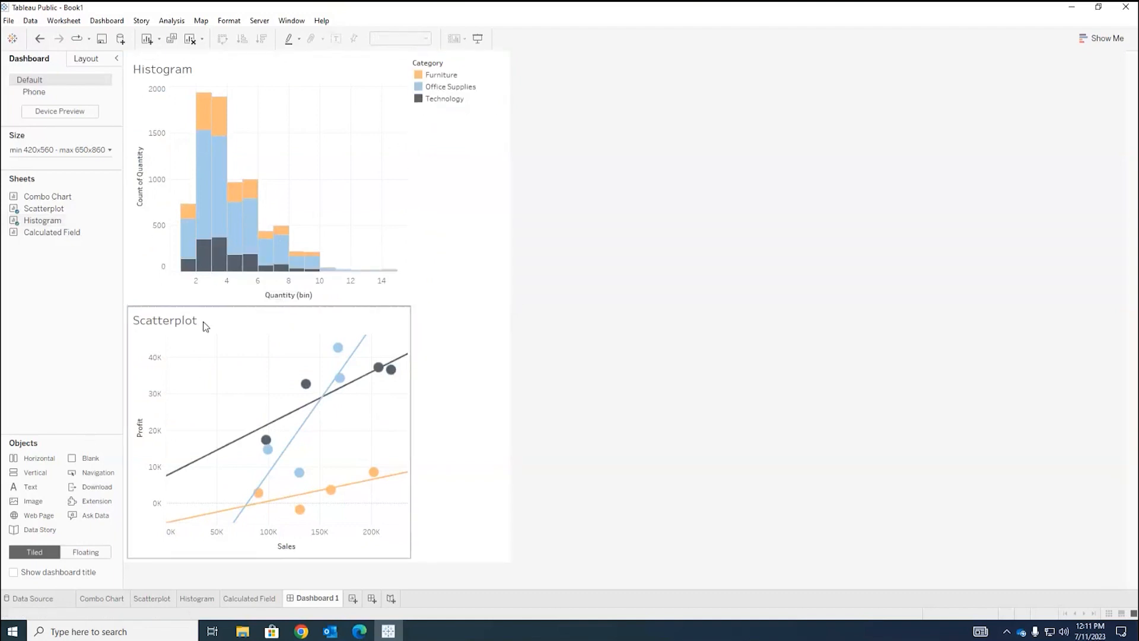
Make the Histogram view taller by moving its border with the Scatterplot down, and clear the axis selection
{"action": "left_click", "coordinate": [292, 301]}
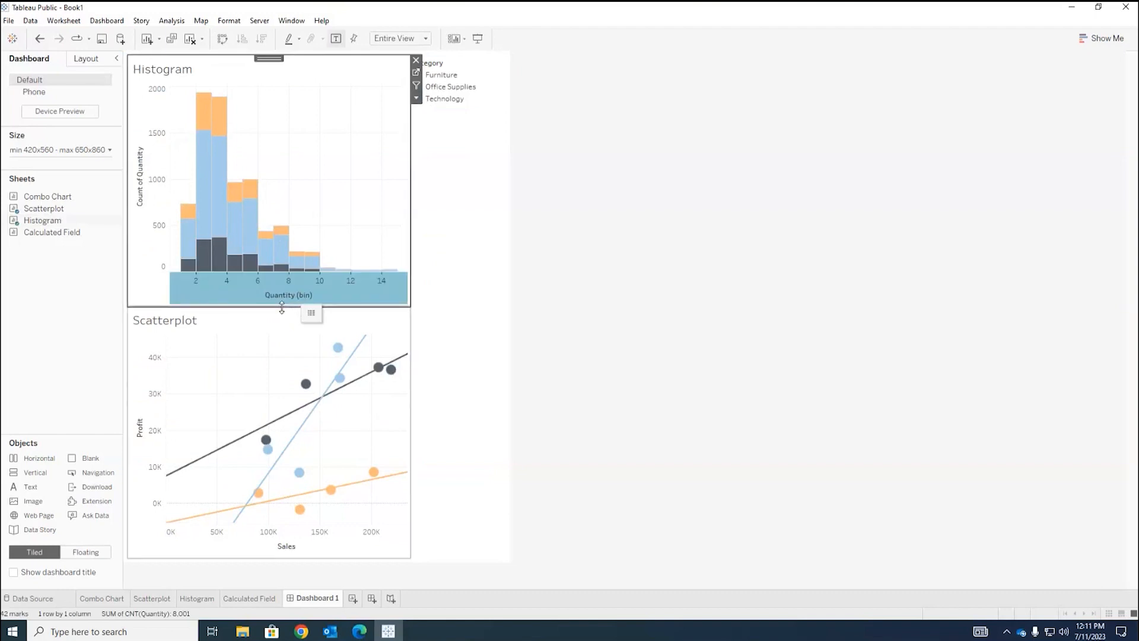
{"action": "left_click", "coordinate": [287, 307]}
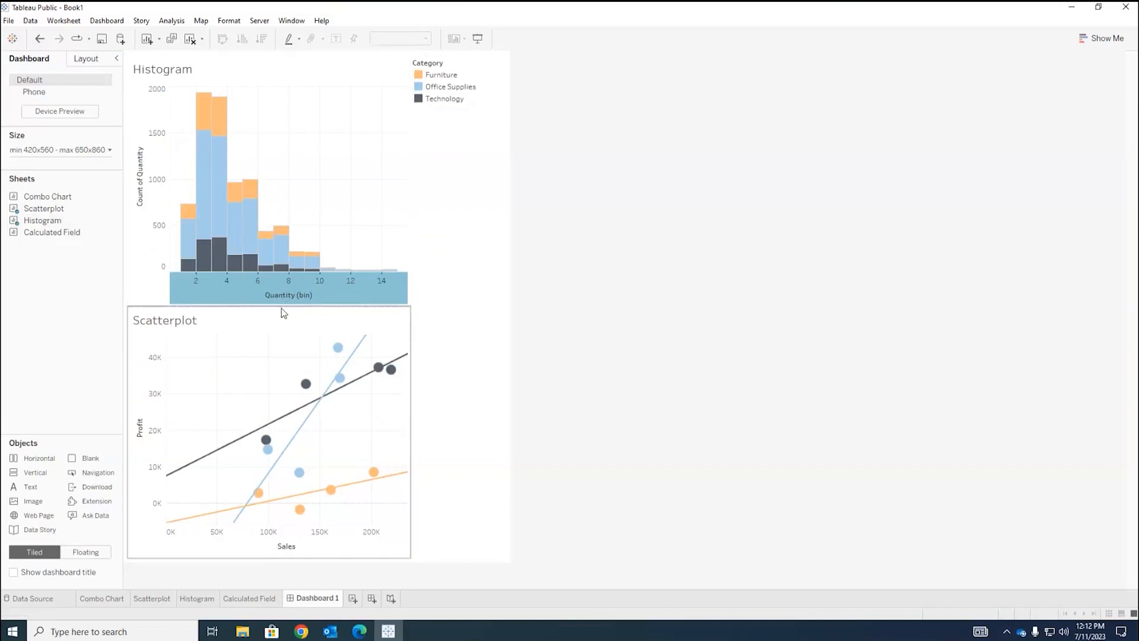
{"action": "left_click", "coordinate": [236, 302]}
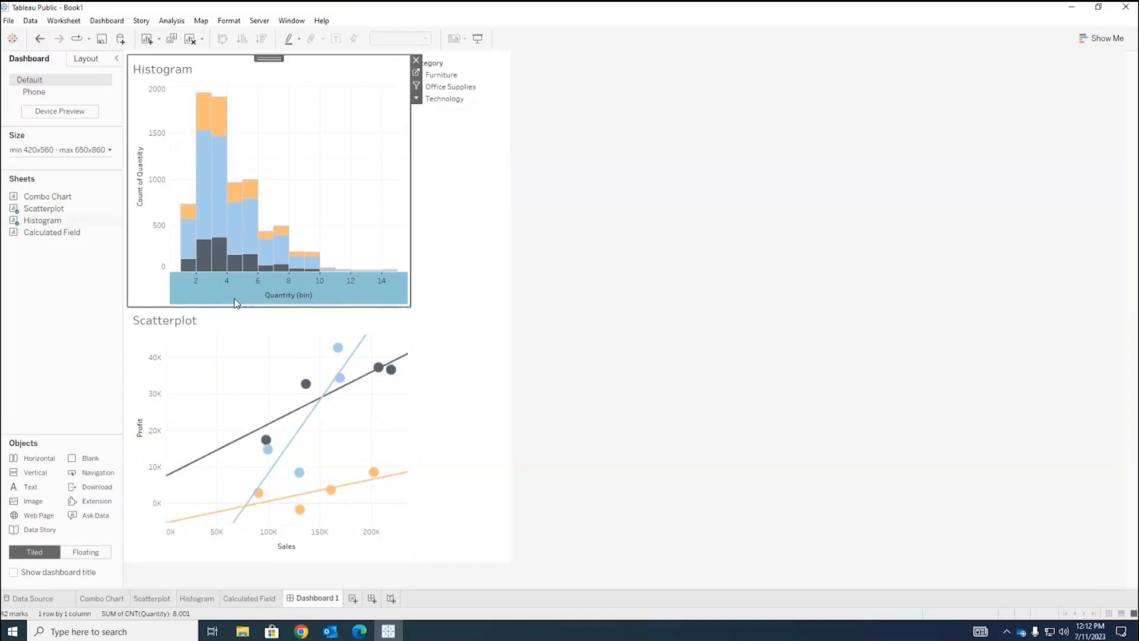
{"action": "left_click_drag", "start_coordinate": [239, 305], "coordinate": [255, 367]}
{"action": "left_click", "coordinate": [427, 232]}
{"action": "left_click", "coordinate": [440, 108]}
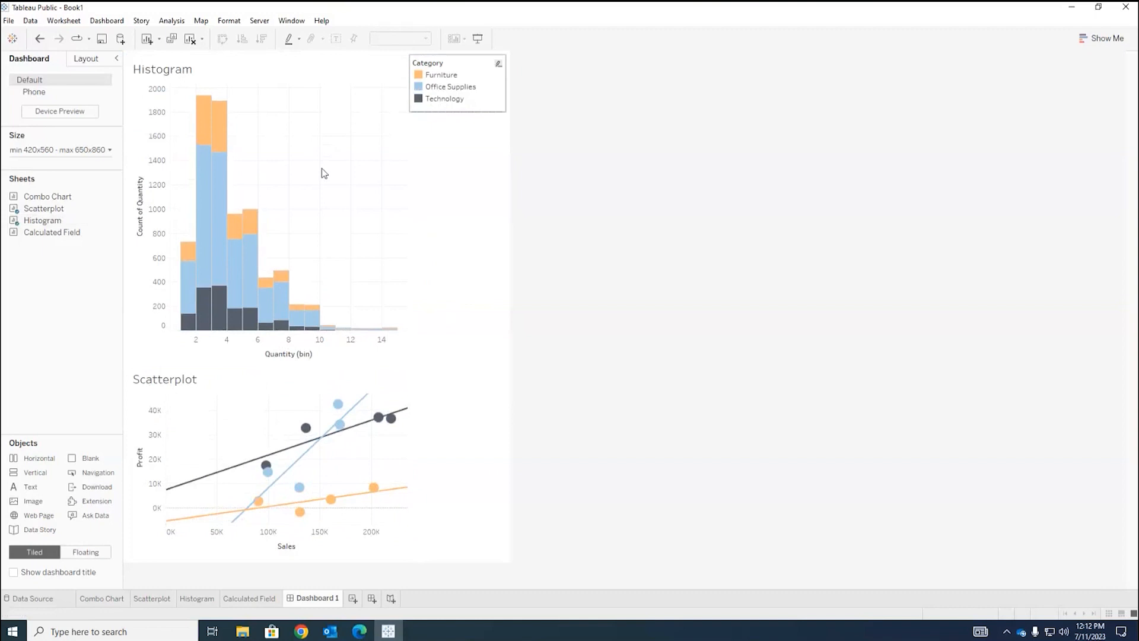
Highlight Furniture, Office Supplies and Technology in turn through the Category legend across both views, ending on Office Supplies
{"action": "left_click", "coordinate": [450, 76]}
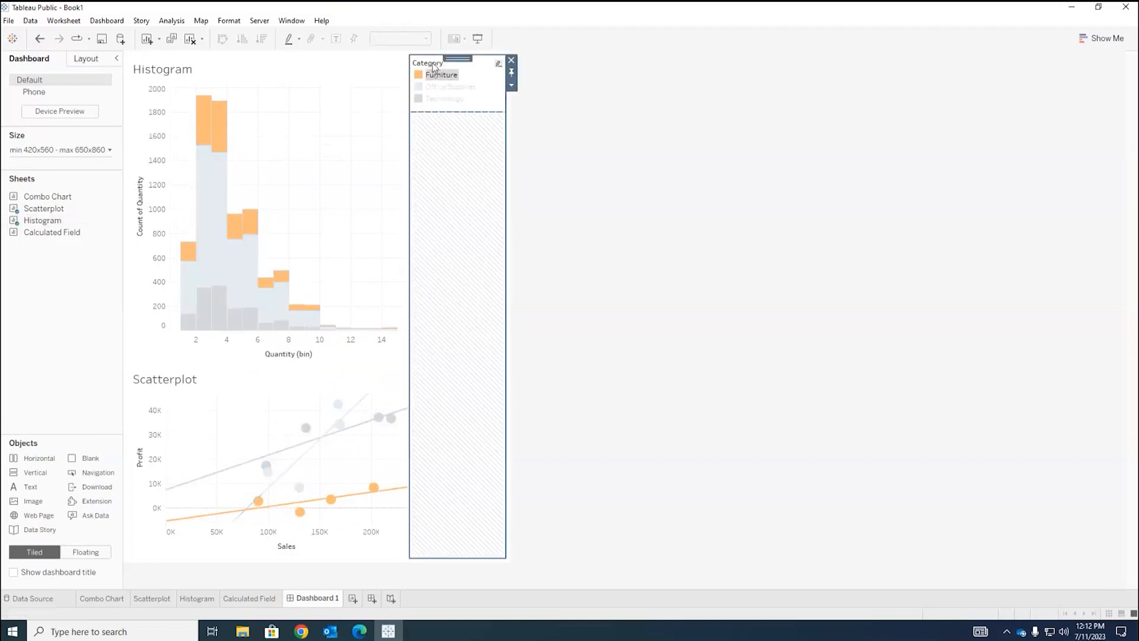
{"action": "left_click", "coordinate": [439, 86]}
{"action": "left_click", "coordinate": [439, 99]}
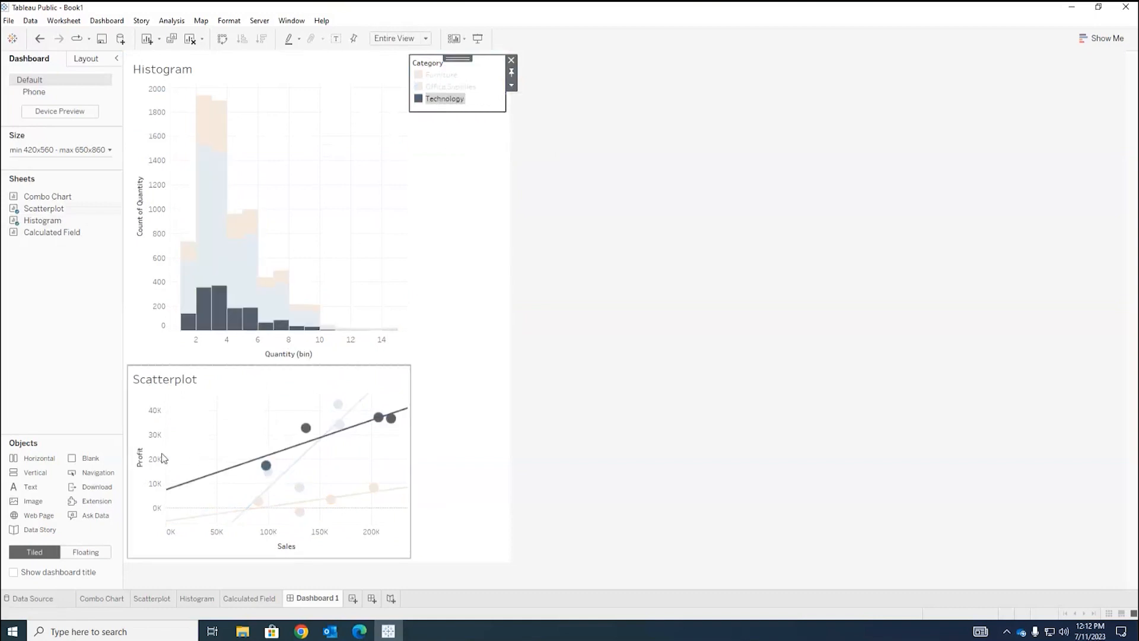
{"action": "left_click", "coordinate": [439, 76]}
{"action": "left_click", "coordinate": [439, 87]}
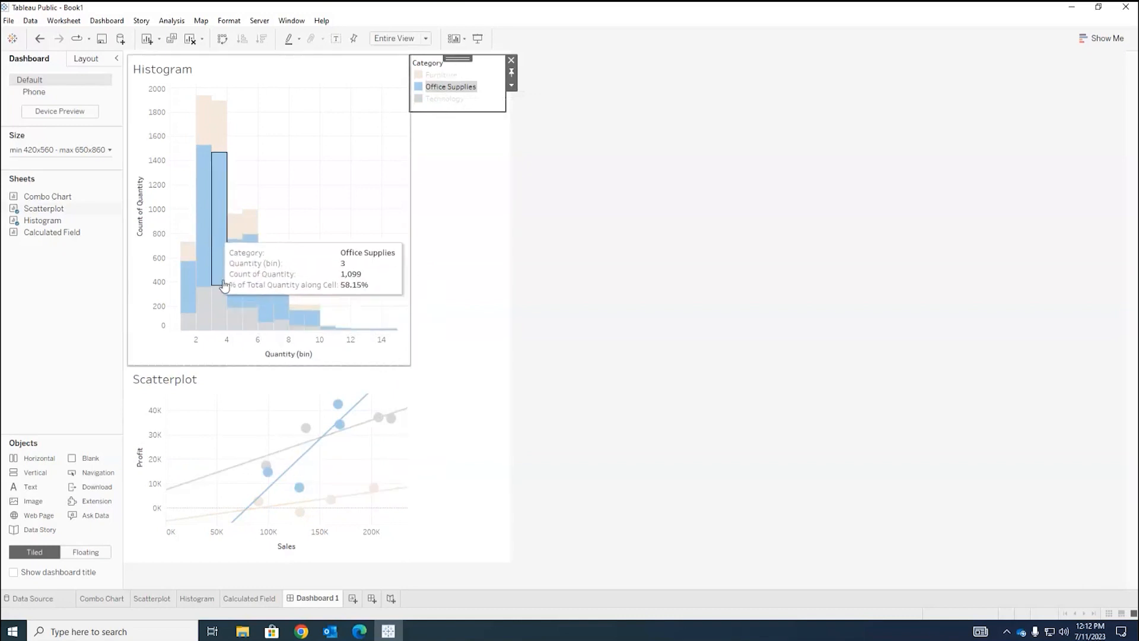
{"action": "left_click", "coordinate": [469, 210]}
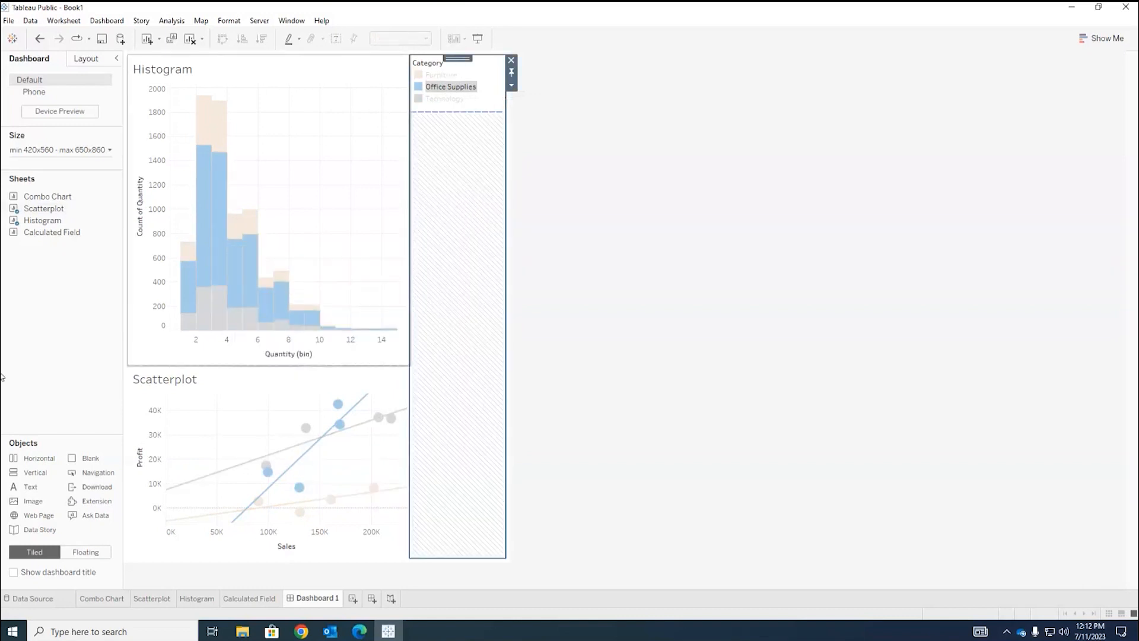
{"action": "left_click", "coordinate": [56, 336]}
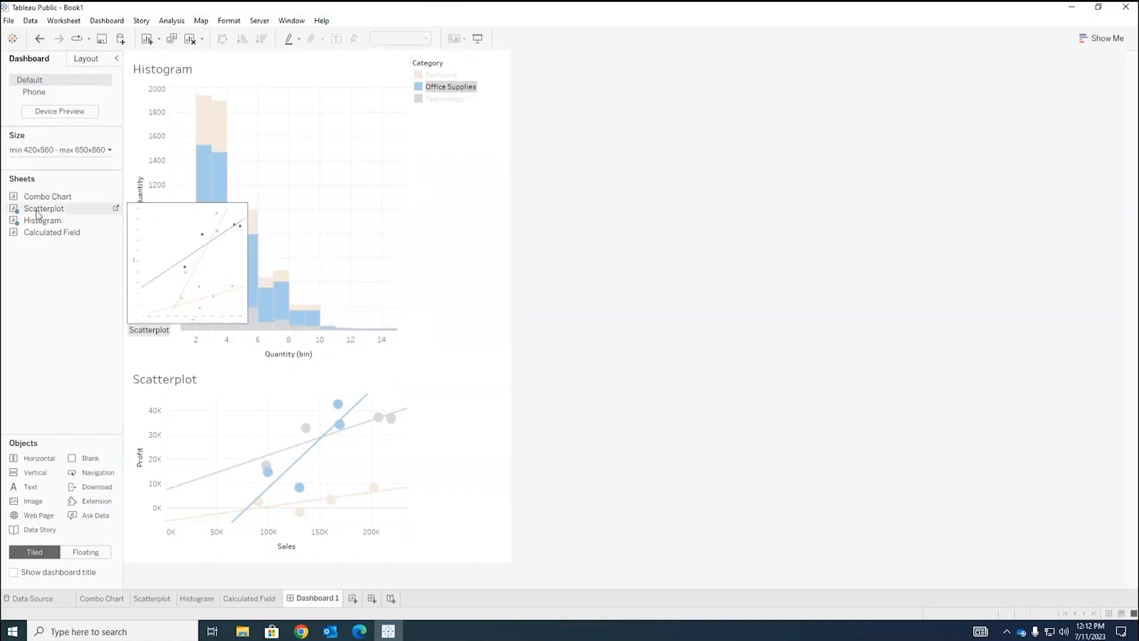
Set the dashboard size to Automatic and clear the Office Supplies highlight
{"action": "left_click", "coordinate": [110, 151]}
{"action": "left_click", "coordinate": [118, 169]}
{"action": "left_click", "coordinate": [36, 191]}
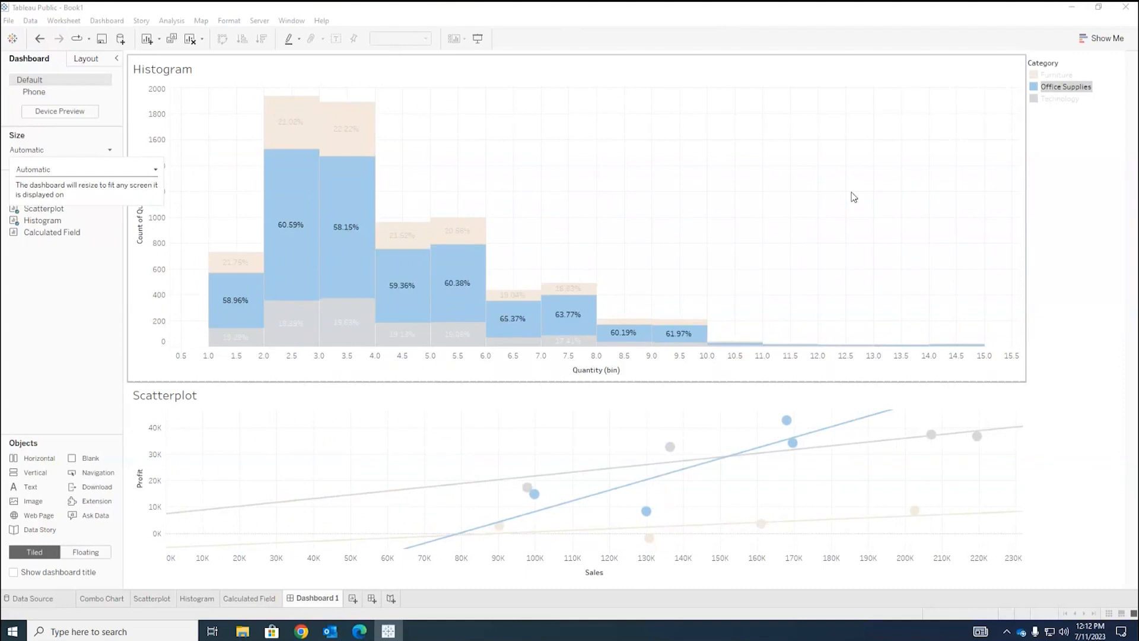
{"action": "left_click", "coordinate": [515, 359]}
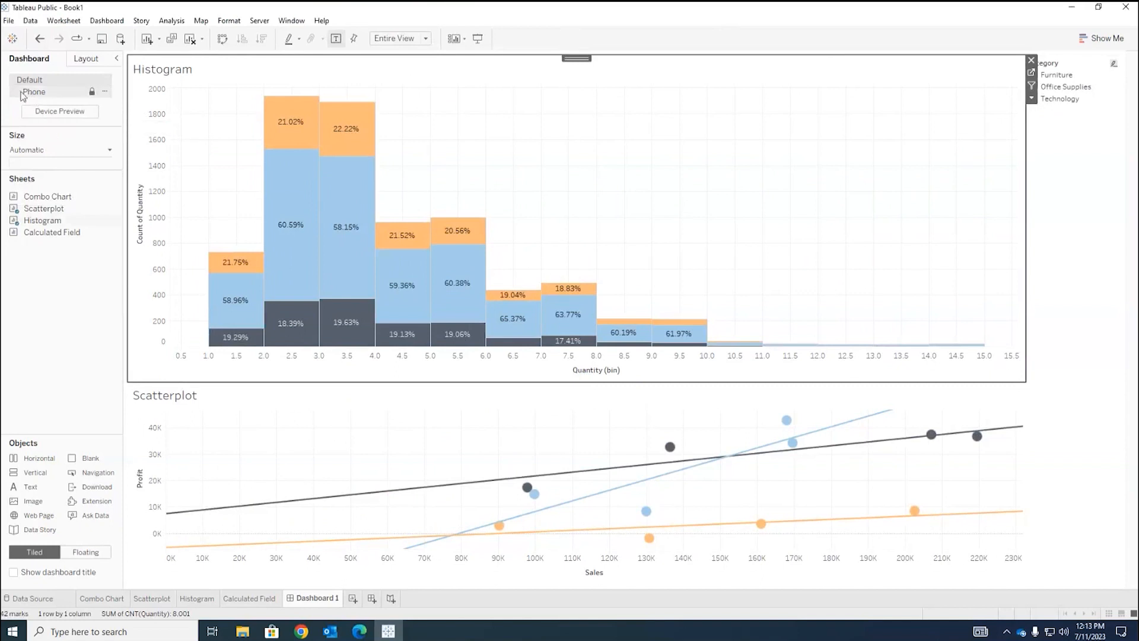
Preview the dashboard on the Phone device type using the iPhone X, XS, 11, 11 Pro (375 x 812) model
{"action": "left_click", "coordinate": [59, 112]}
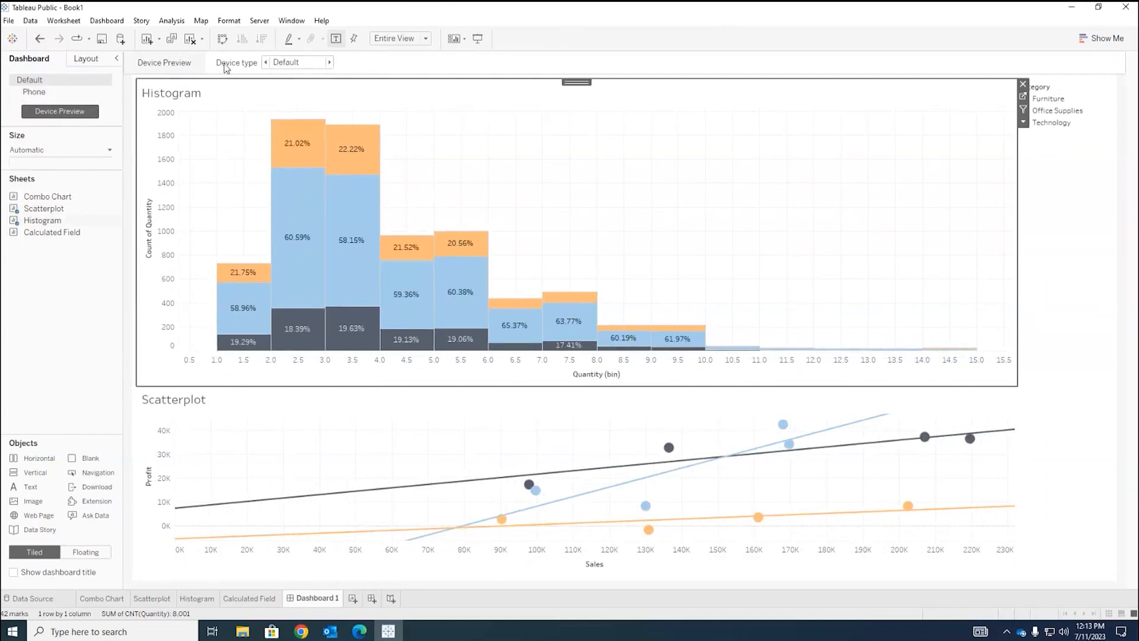
{"action": "left_click", "coordinate": [305, 63]}
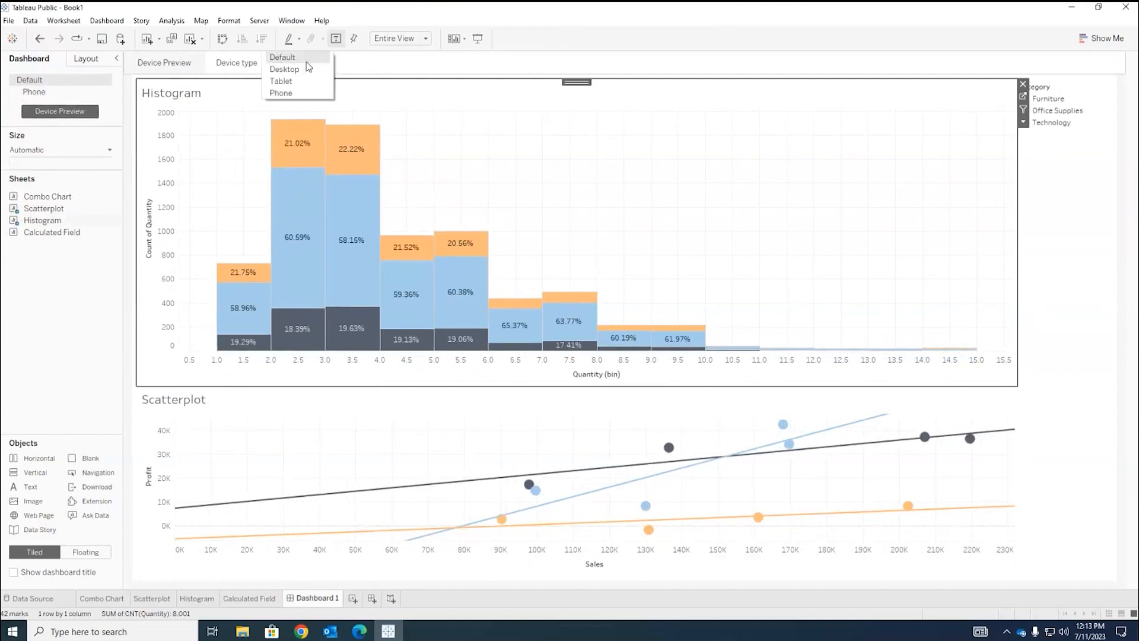
{"action": "left_click", "coordinate": [293, 93]}
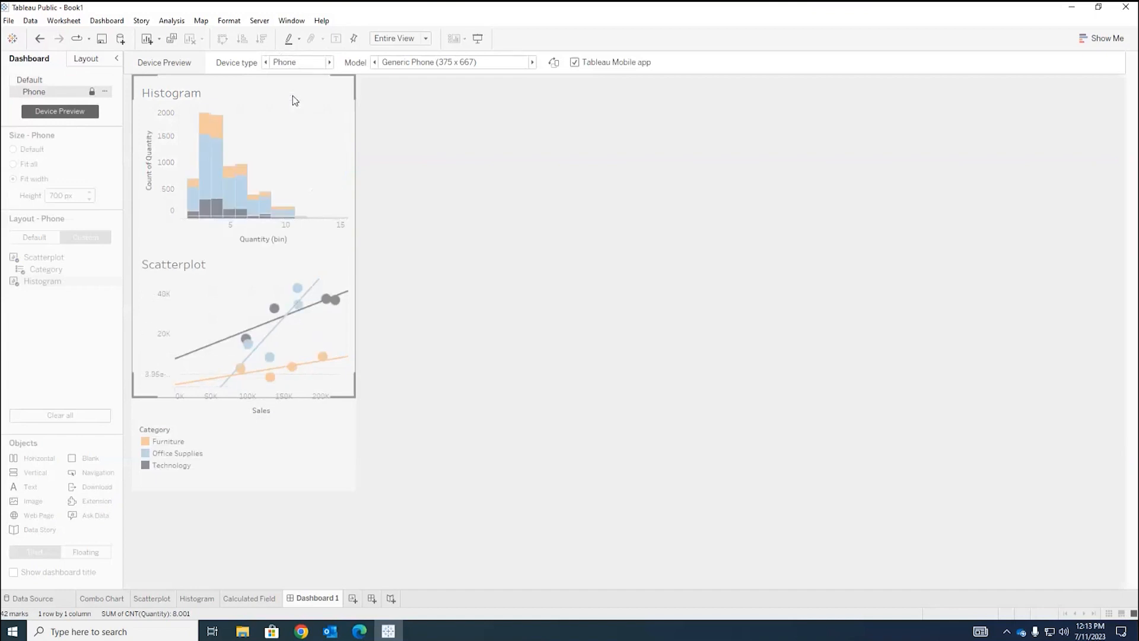
{"action": "left_click", "coordinate": [425, 63]}
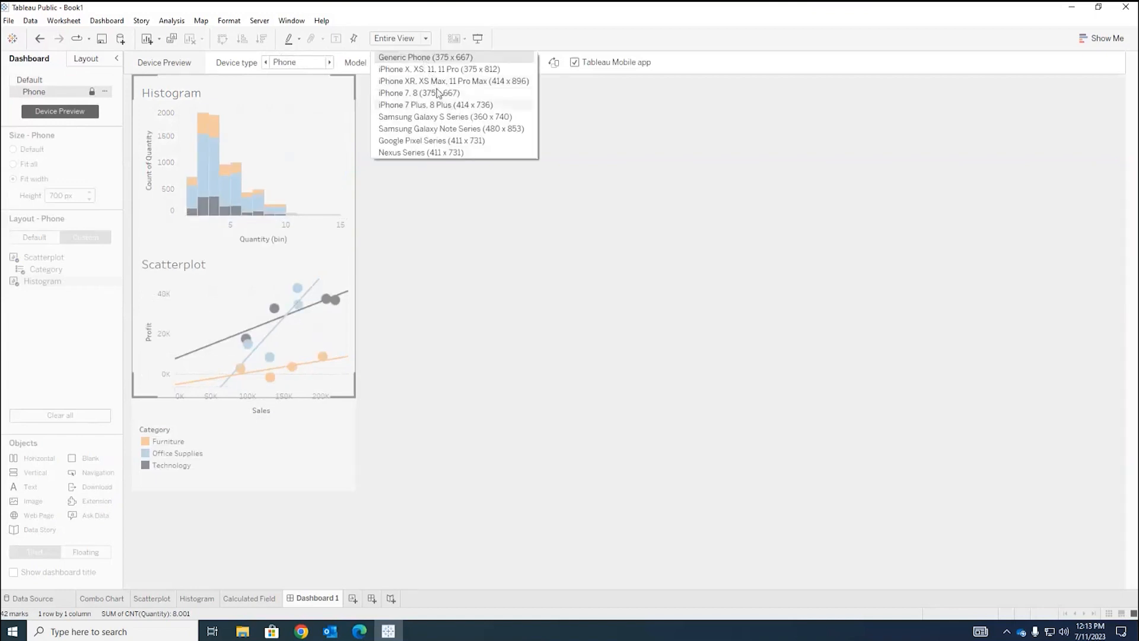
{"action": "left_click", "coordinate": [425, 70]}
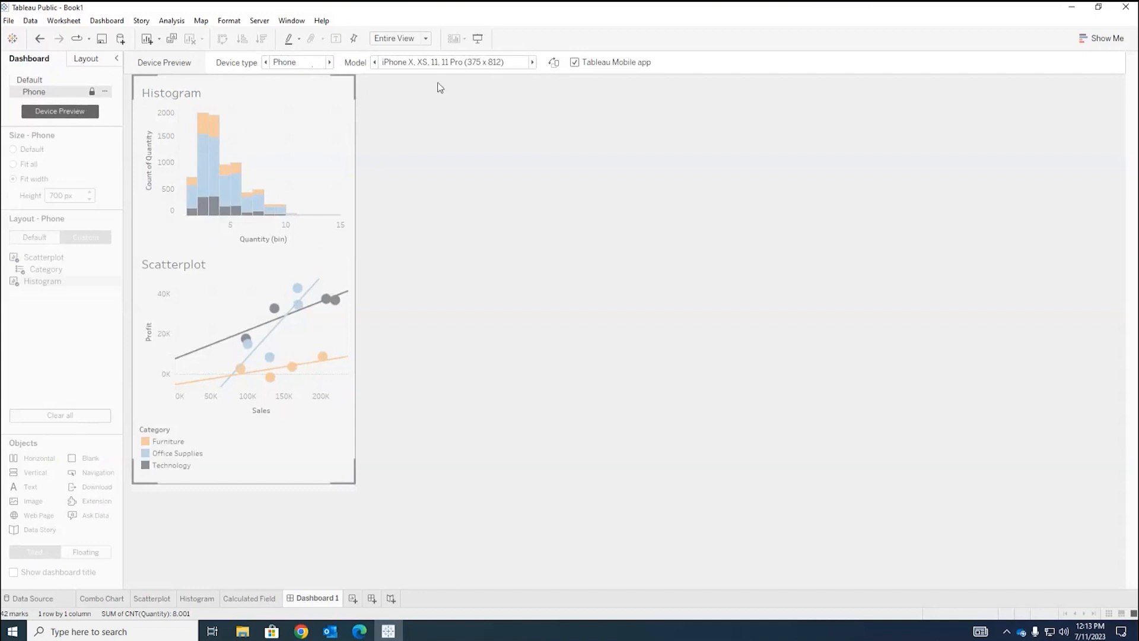
Unlock the phone layout by replacing its auto-generated version with a custom one
{"action": "left_click", "coordinate": [309, 187]}
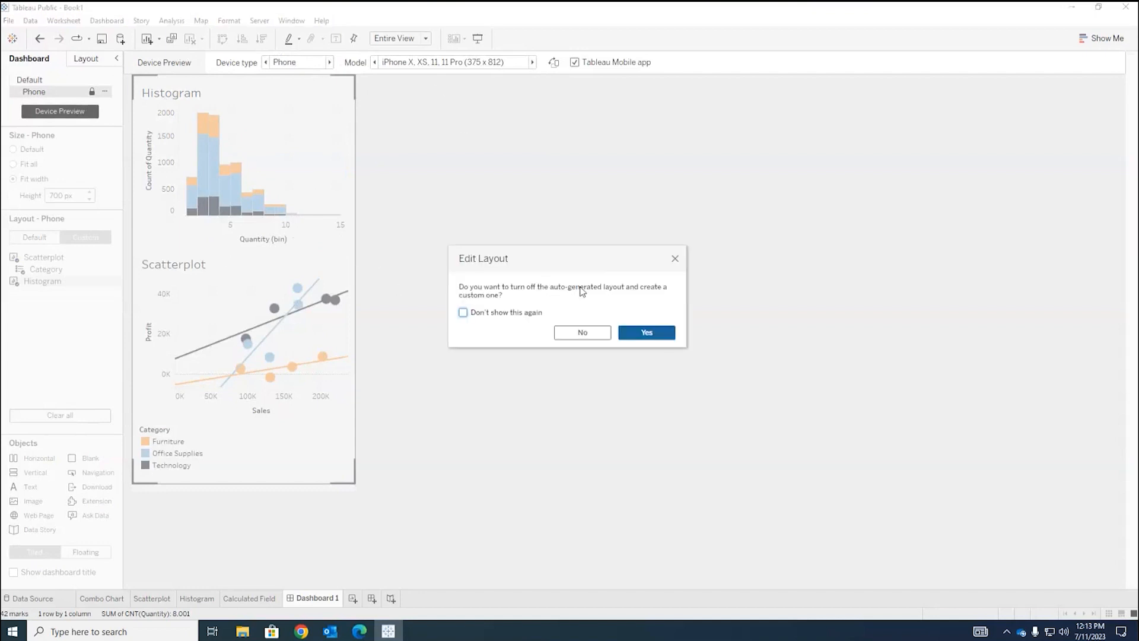
{"action": "left_click", "coordinate": [675, 259]}
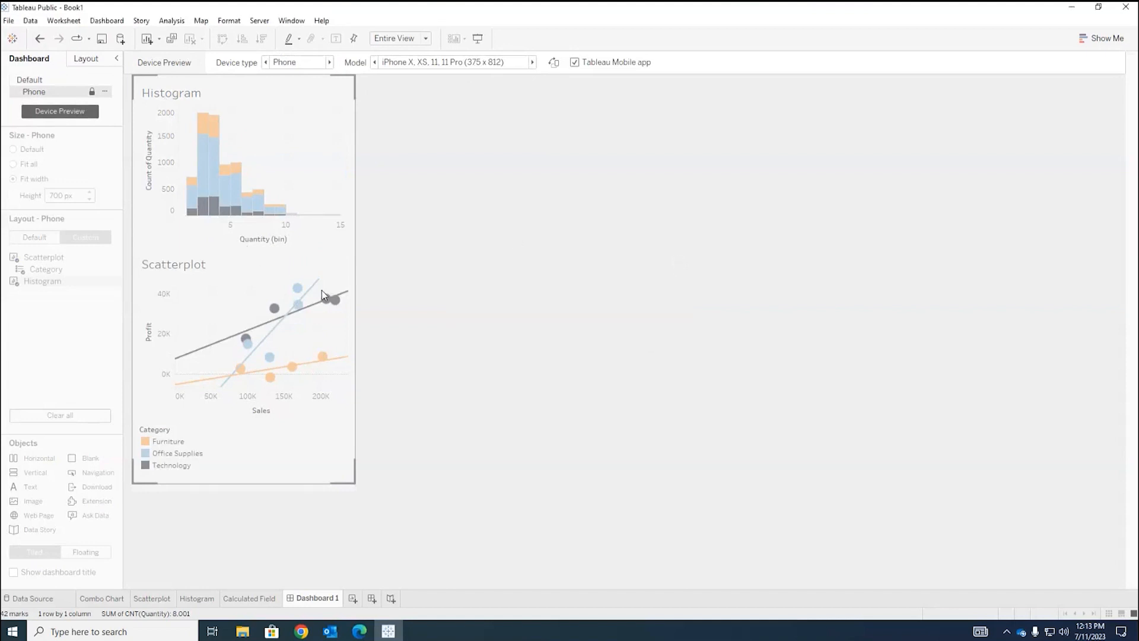
{"action": "left_click", "coordinate": [136, 482]}
{"action": "left_click", "coordinate": [624, 332]}
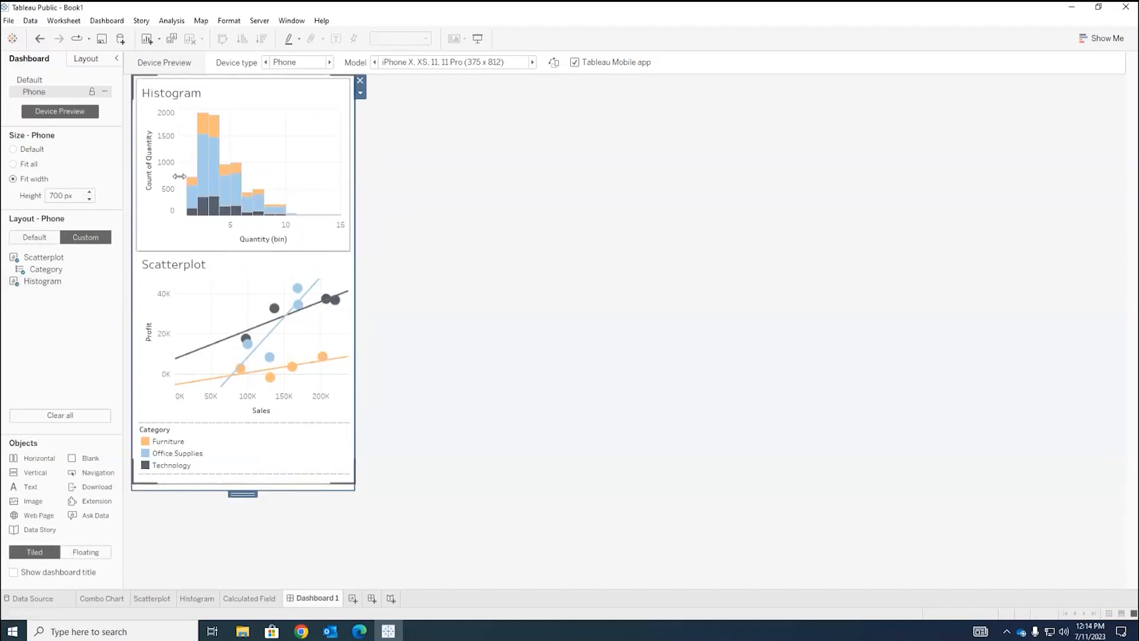
Switch the device preview to Desktop and add a desktop layout to the dashboard
{"action": "left_click", "coordinate": [330, 63]}
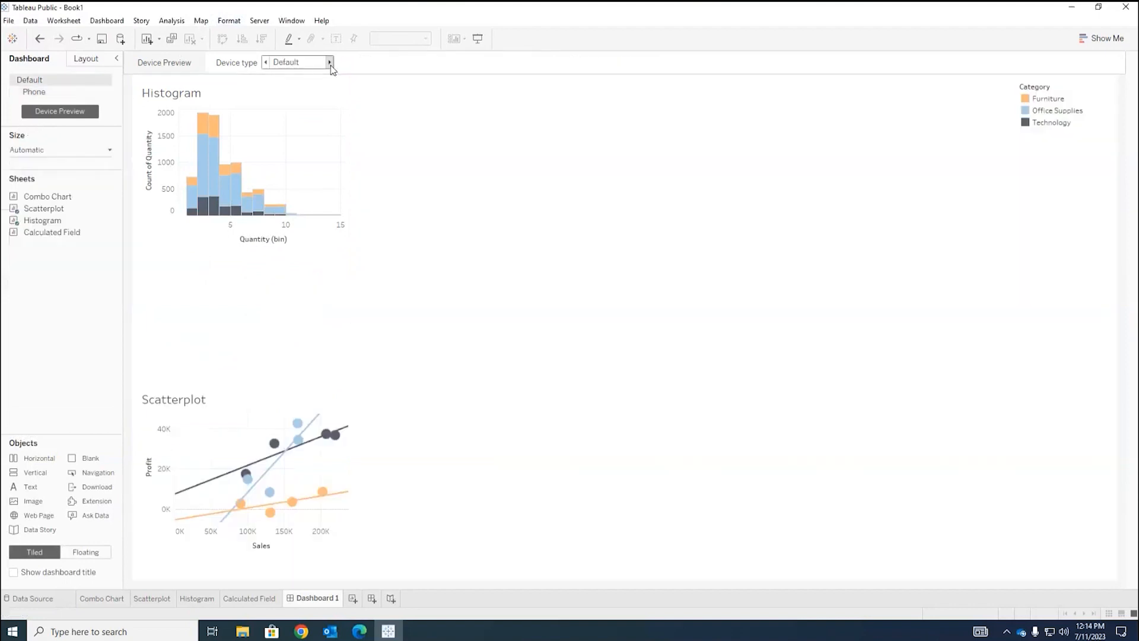
{"action": "left_click", "coordinate": [329, 62]}
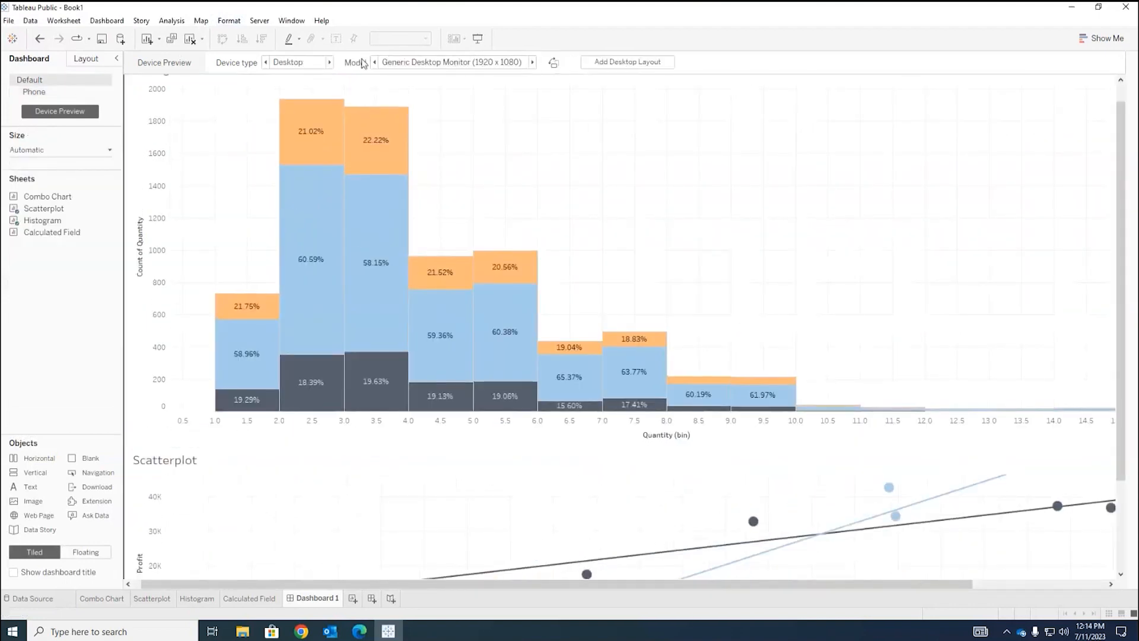
{"action": "left_click", "coordinate": [621, 62]}
{"action": "scroll", "coordinate": [533, 326], "scroll_direction": "down", "scroll_amount": 3}
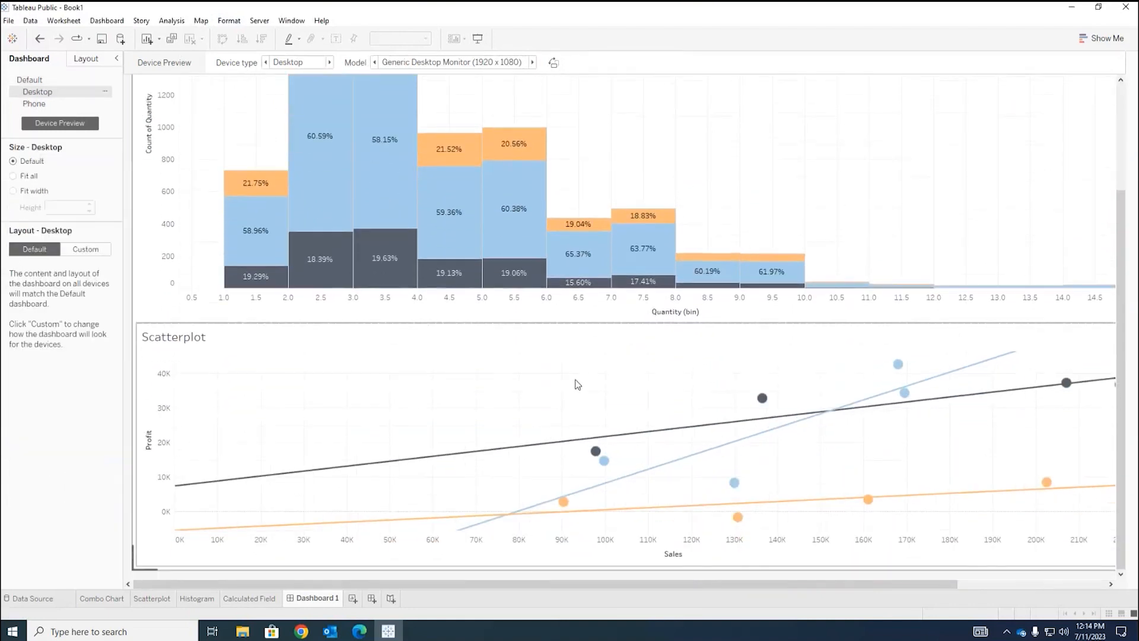
{"action": "scroll", "coordinate": [647, 421], "scroll_direction": "up", "scroll_amount": 3}
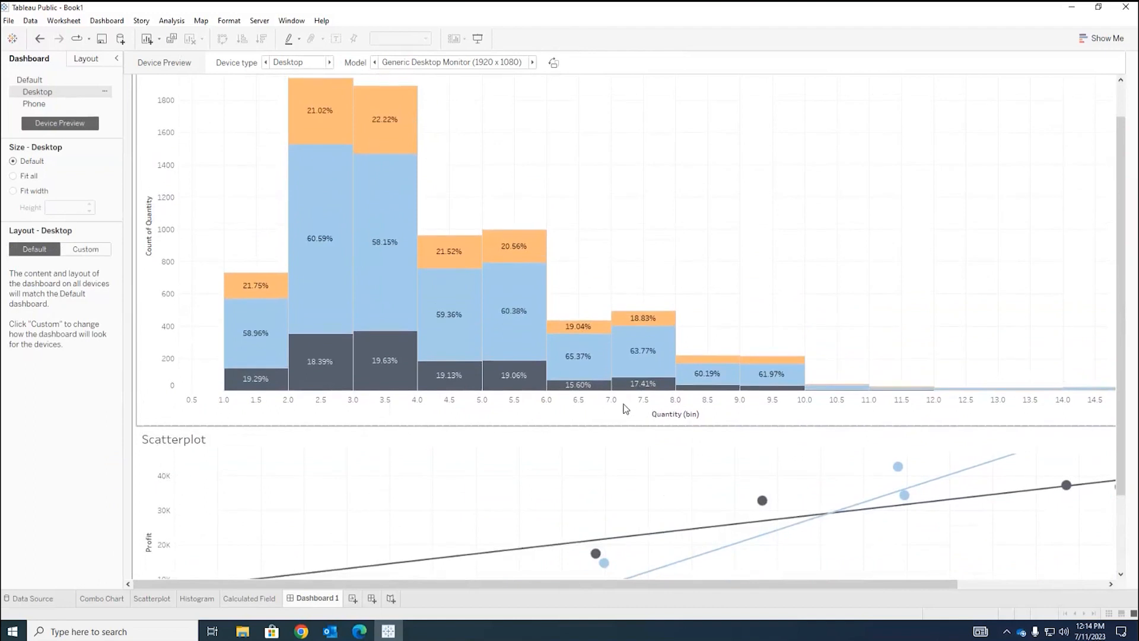
Move the border between the Histogram and the Scatterplot up in the desktop layout to enlarge the Scatterplot
{"action": "left_click_drag", "start_coordinate": [629, 425], "coordinate": [628, 364]}
{"action": "scroll", "coordinate": [648, 463], "scroll_direction": "down", "scroll_amount": 3}
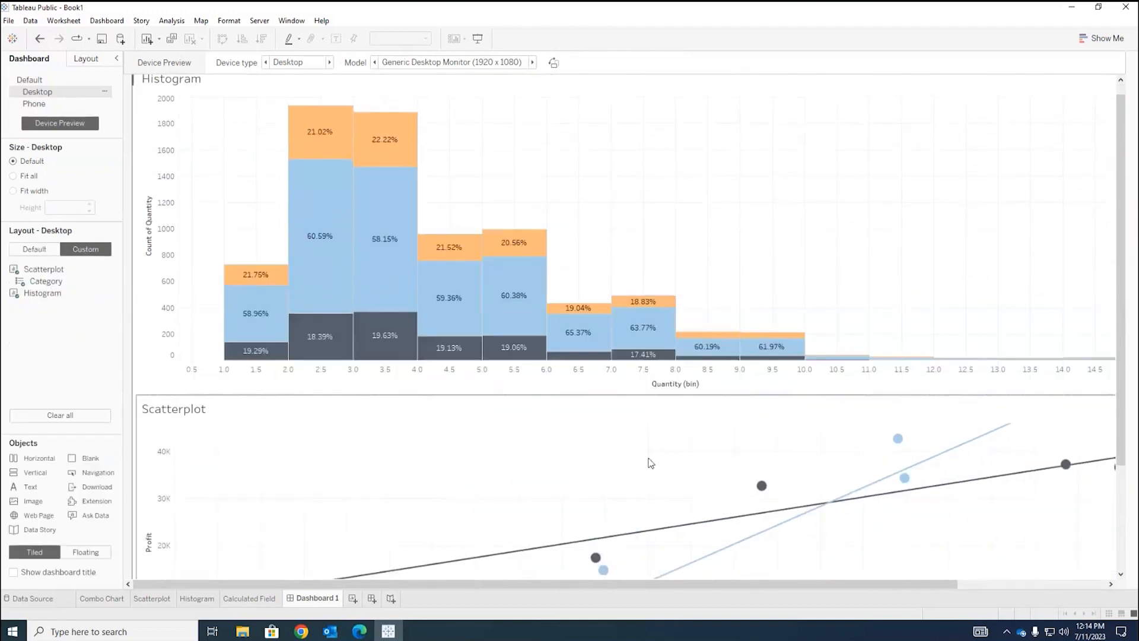
{"action": "scroll", "coordinate": [724, 545], "scroll_direction": "down", "scroll_amount": 3}
Add a tiled Vertical container beneath the Scatterplot in the desktop layout
{"action": "left_click", "coordinate": [262, 540]}
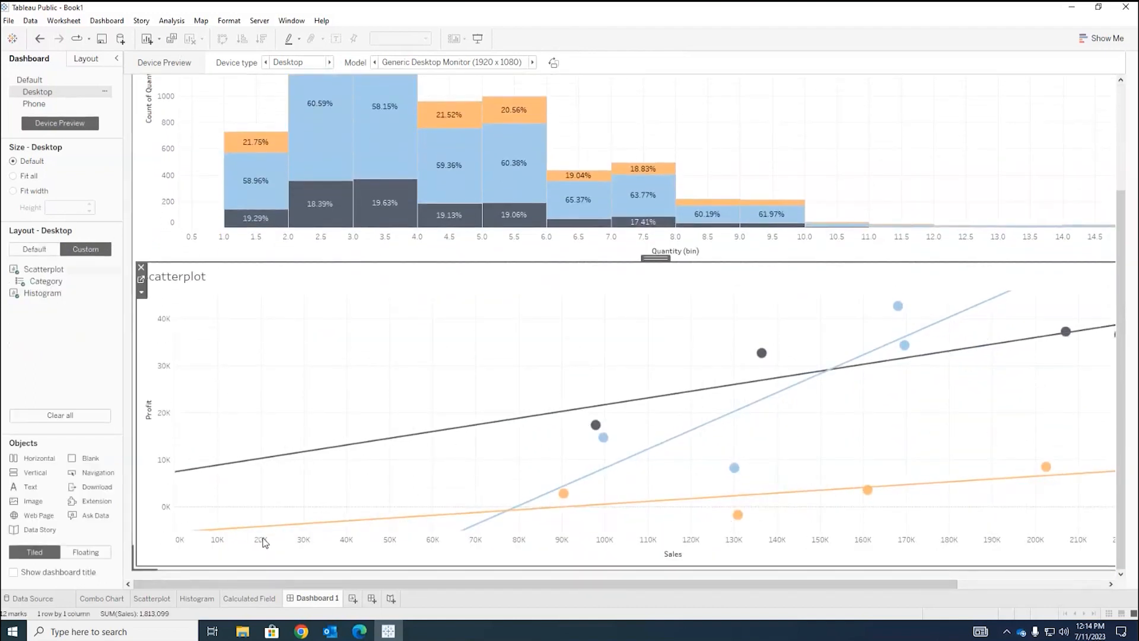
{"action": "left_click", "coordinate": [334, 572]}
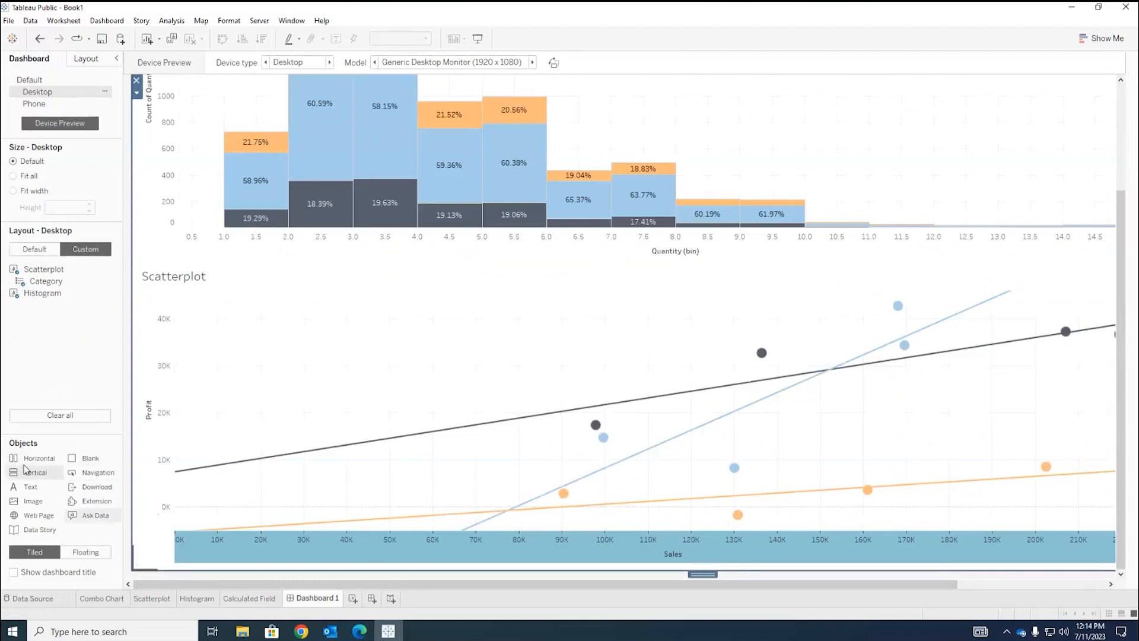
{"action": "left_click_drag", "start_coordinate": [29, 475], "coordinate": [392, 560]}
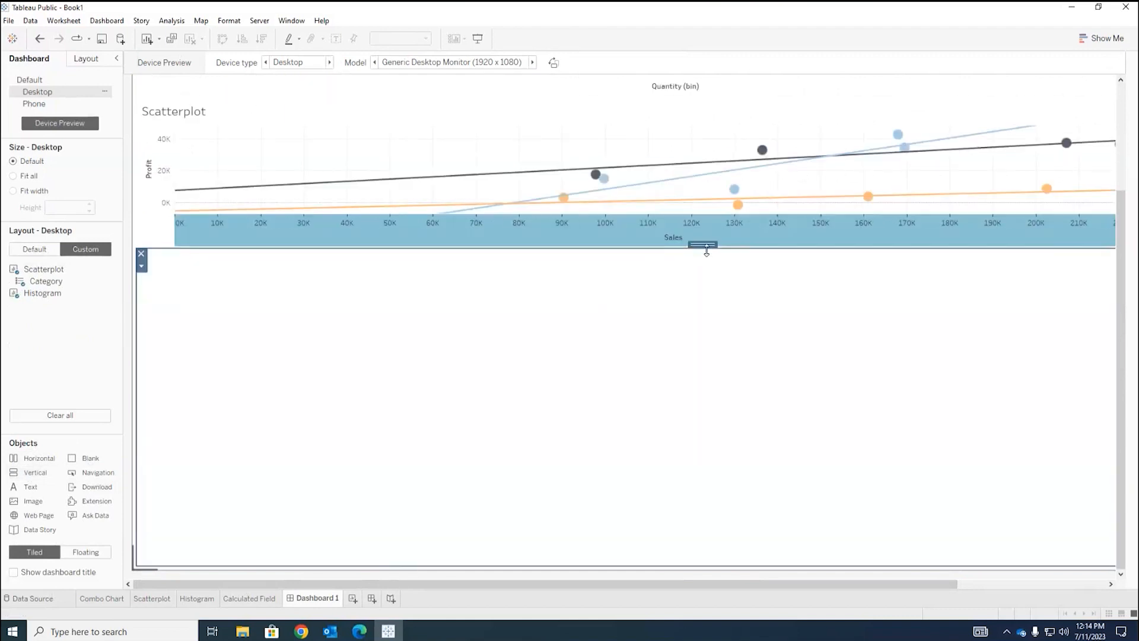
Shrink the empty Vertical container to a narrow strip beneath the Scatterplot and adjust its border with that view
{"action": "left_click_drag", "start_coordinate": [711, 246], "coordinate": [709, 507]}
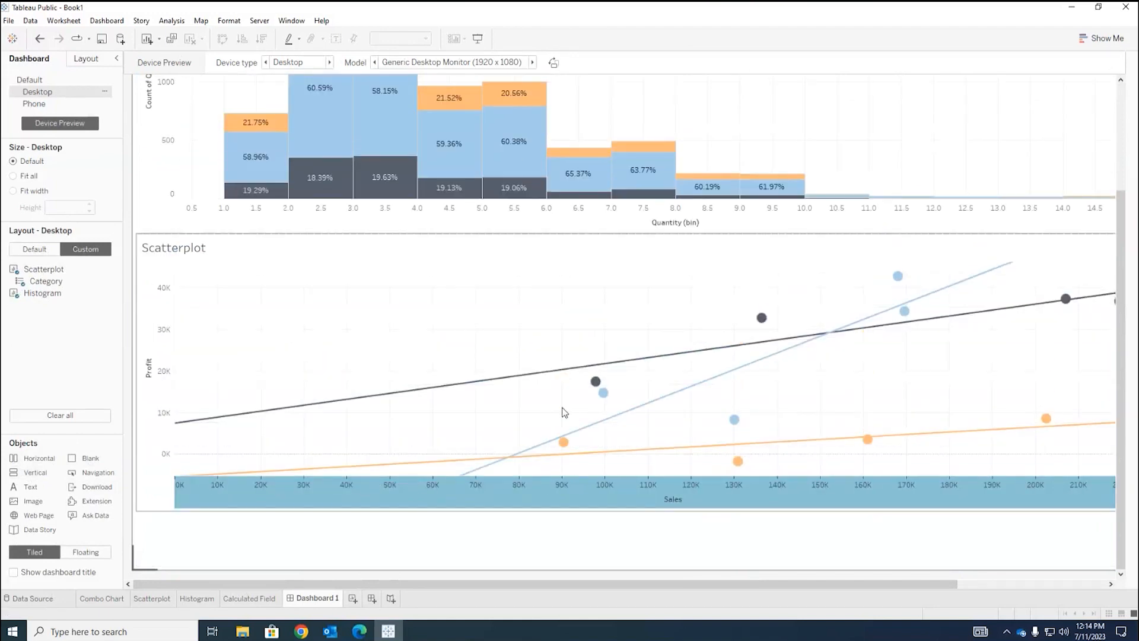
{"action": "scroll", "coordinate": [564, 411], "scroll_direction": "up", "scroll_amount": 3}
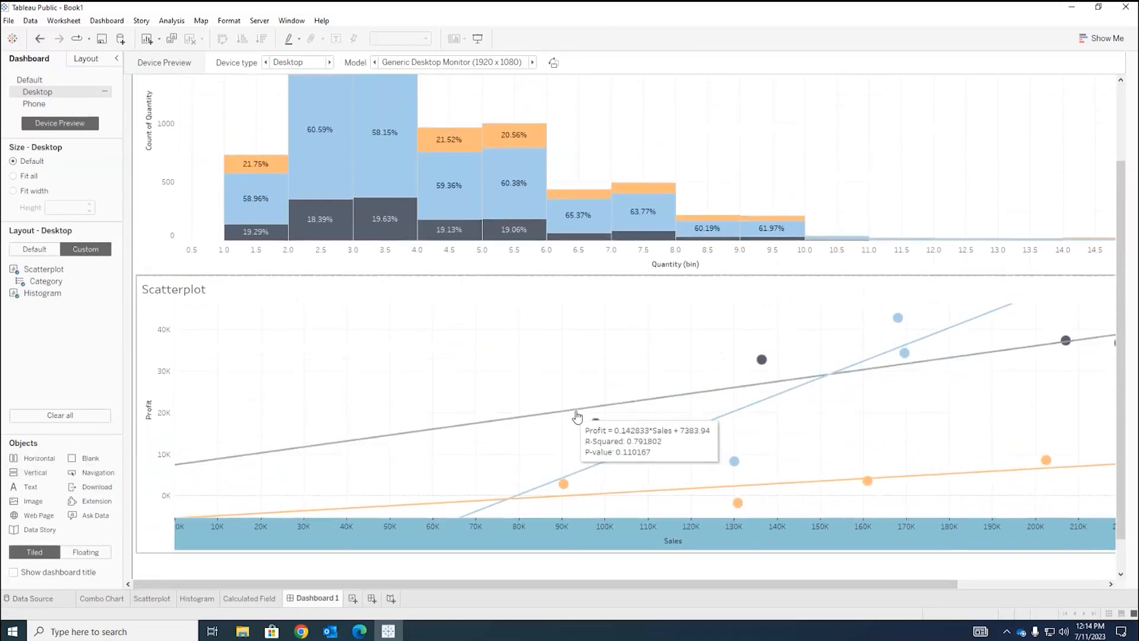
{"action": "scroll", "coordinate": [578, 413], "scroll_direction": "down", "scroll_amount": 1}
{"action": "left_click_drag", "start_coordinate": [666, 547], "coordinate": [673, 503]}
{"action": "scroll", "coordinate": [635, 326], "scroll_direction": "up", "scroll_amount": 4}
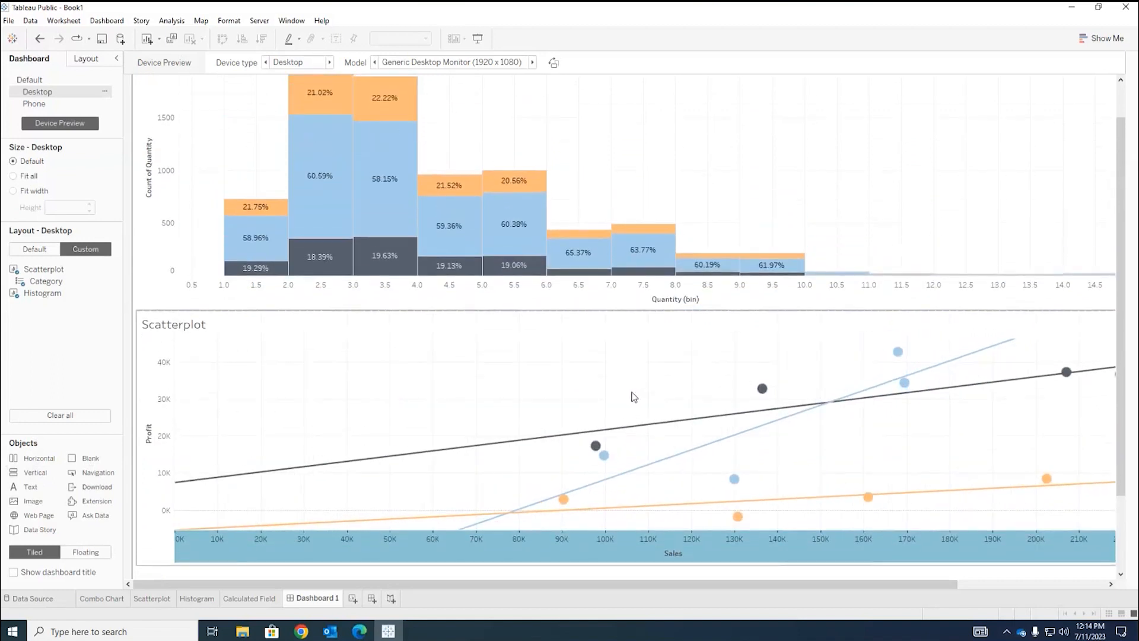
{"action": "scroll", "coordinate": [633, 397], "scroll_direction": "up", "scroll_amount": 1}
{"action": "scroll", "coordinate": [633, 396], "scroll_direction": "up", "scroll_amount": 1}
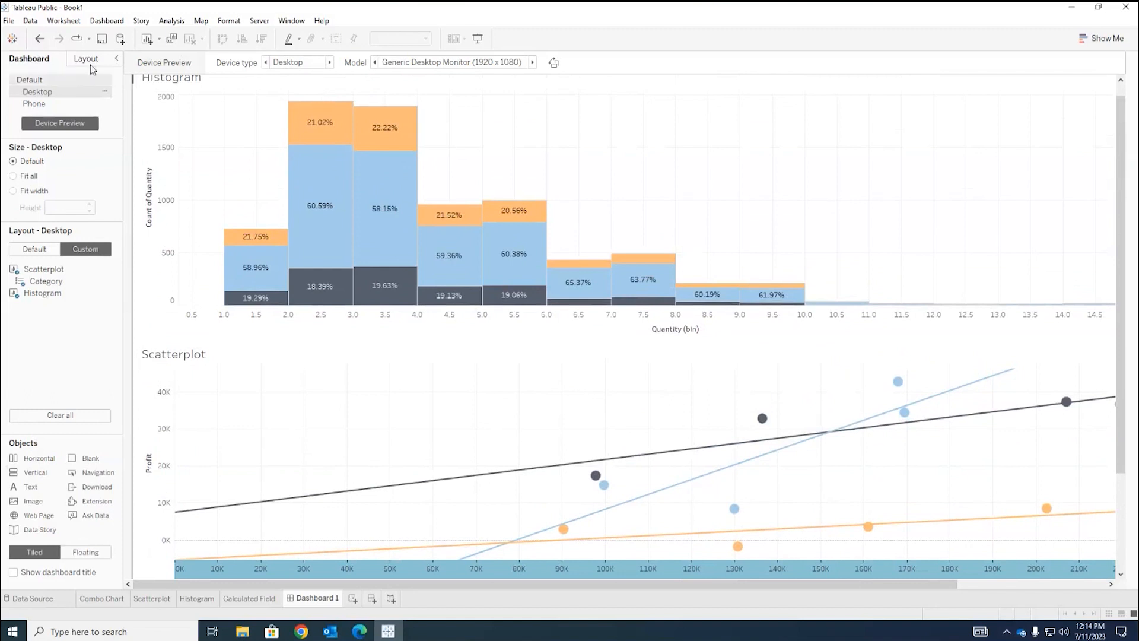
Turn off the device preview, check the dashboard's layout properties and return to the dashboard settings
{"action": "left_click", "coordinate": [70, 125]}
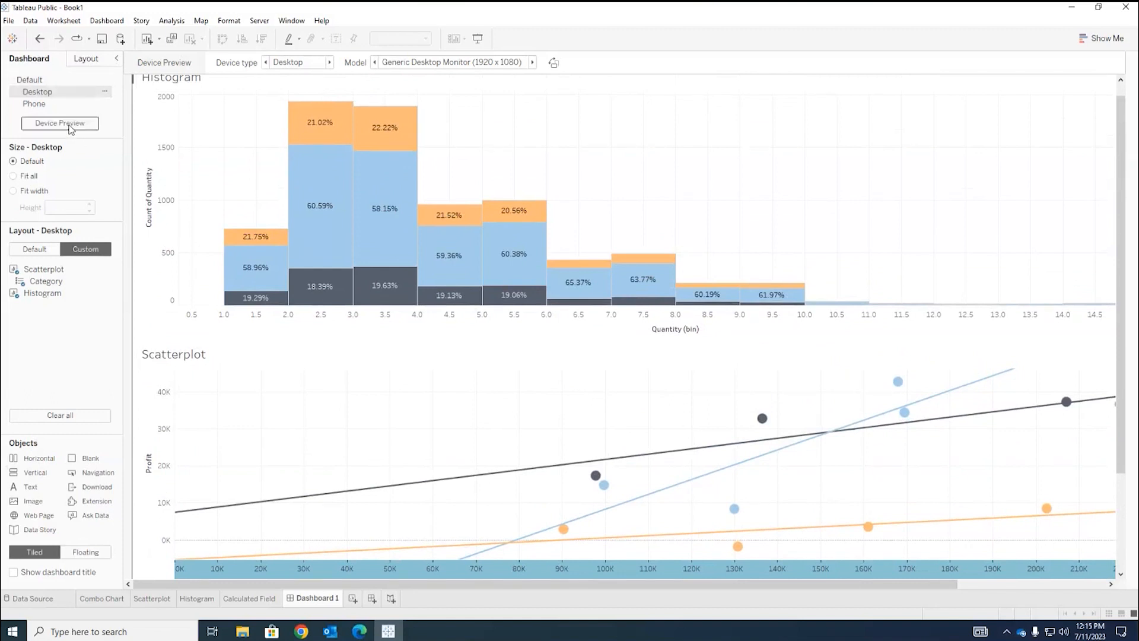
{"action": "left_click", "coordinate": [96, 59]}
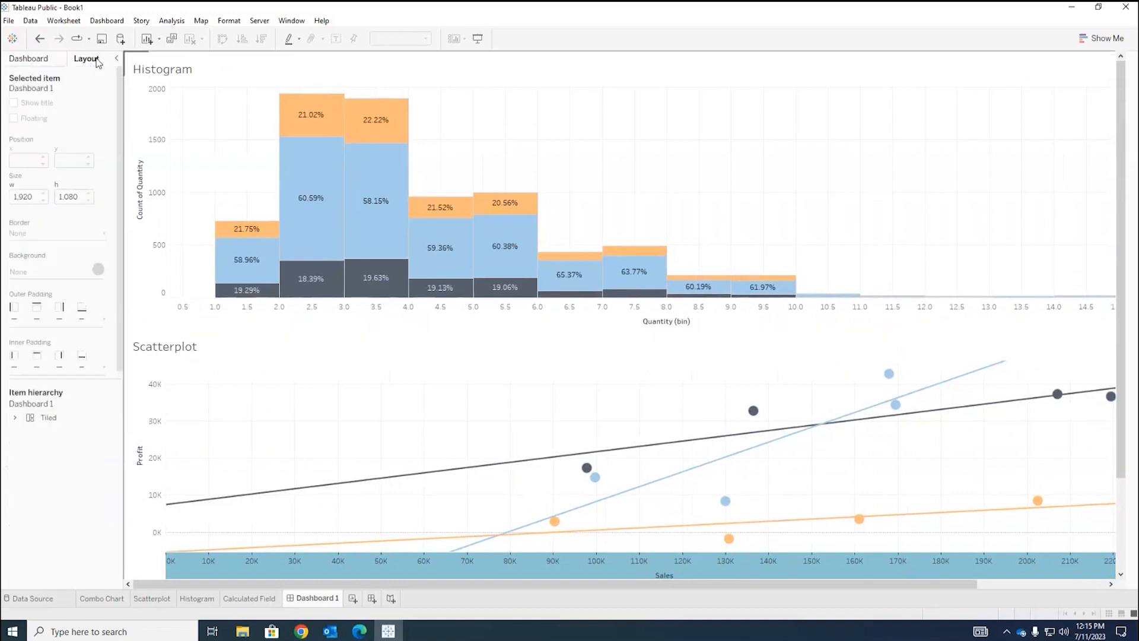
{"action": "left_click", "coordinate": [33, 60]}
Undo the Desktop layout edits and the addition of that layout, returning to the Default dashboard layout
{"action": "left_click", "coordinate": [40, 38]}
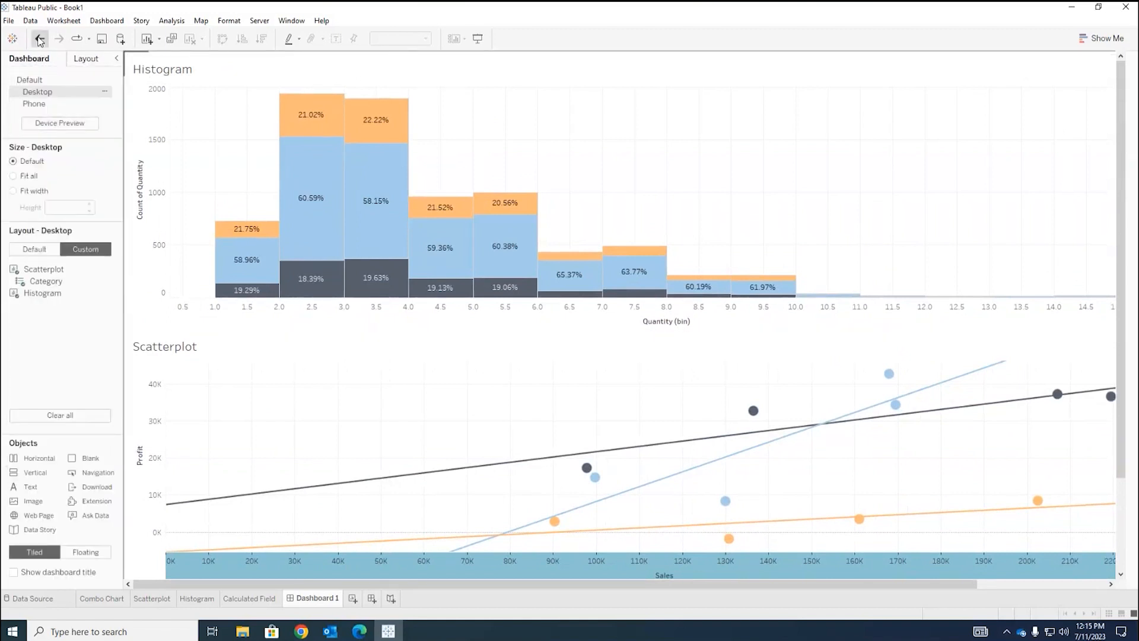
{"action": "left_click", "coordinate": [40, 39]}
{"action": "left_click", "coordinate": [39, 38]}
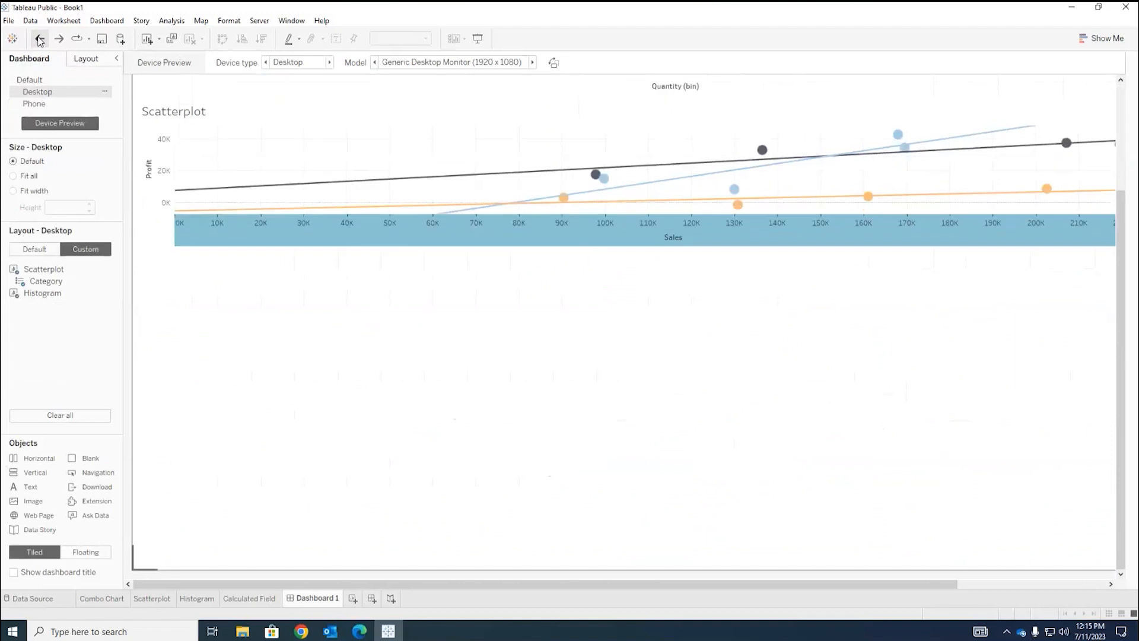
{"action": "left_click", "coordinate": [40, 39]}
{"action": "left_click", "coordinate": [40, 39]}
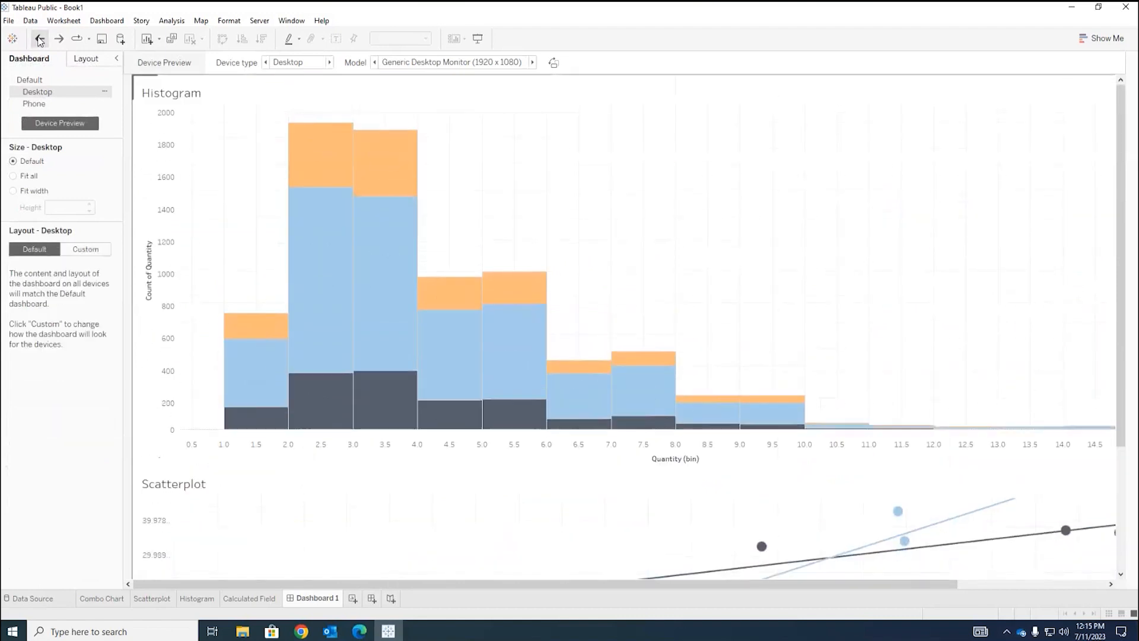
{"action": "left_click", "coordinate": [40, 39]}
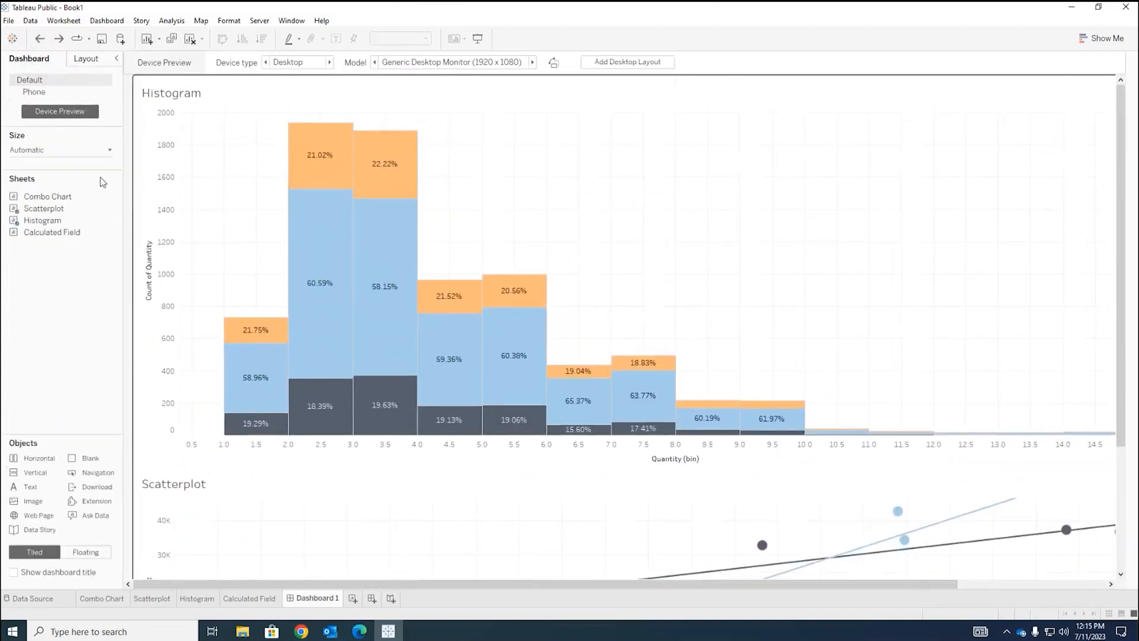
{"action": "left_click", "coordinate": [39, 40]}
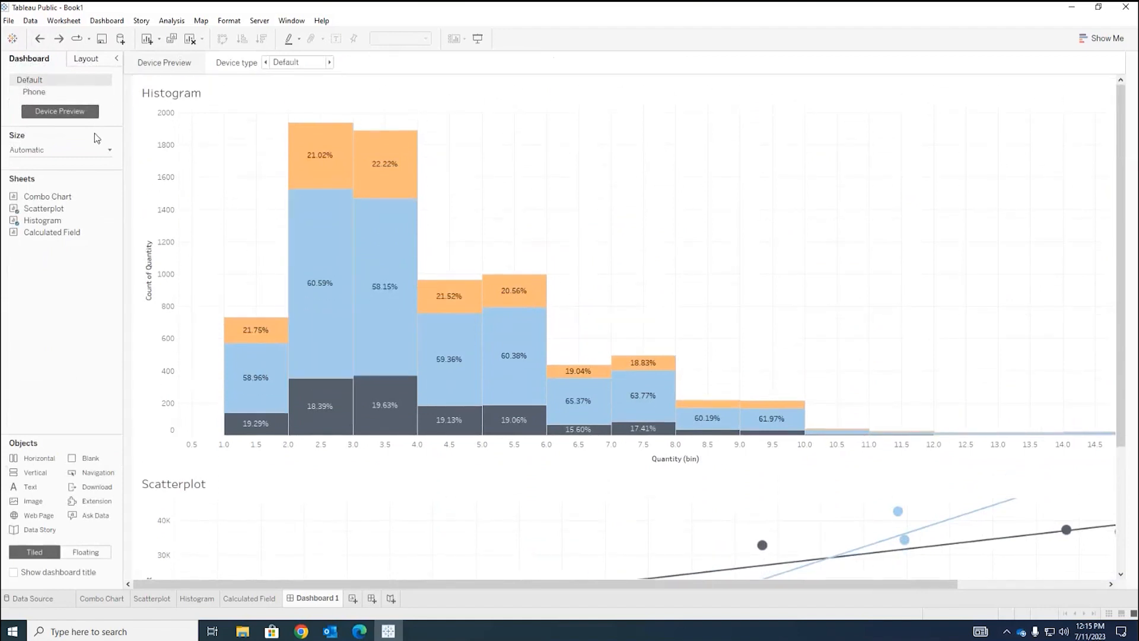
{"action": "left_click", "coordinate": [110, 150]}
{"action": "scroll", "coordinate": [490, 377], "scroll_direction": "down", "scroll_amount": 3}
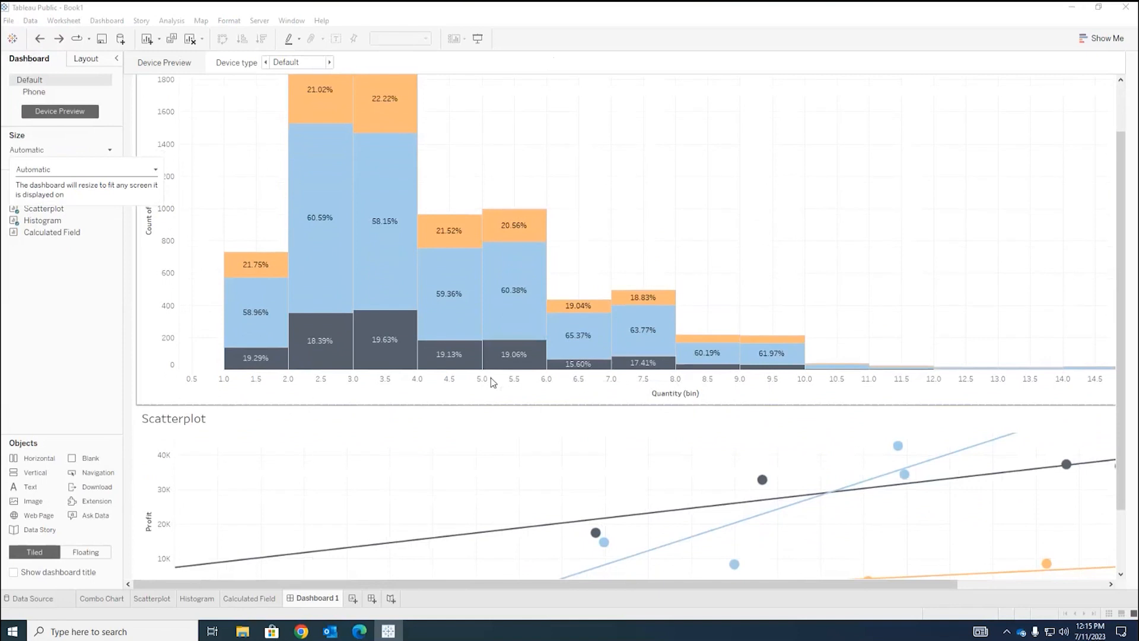
{"action": "left_click", "coordinate": [86, 297]}
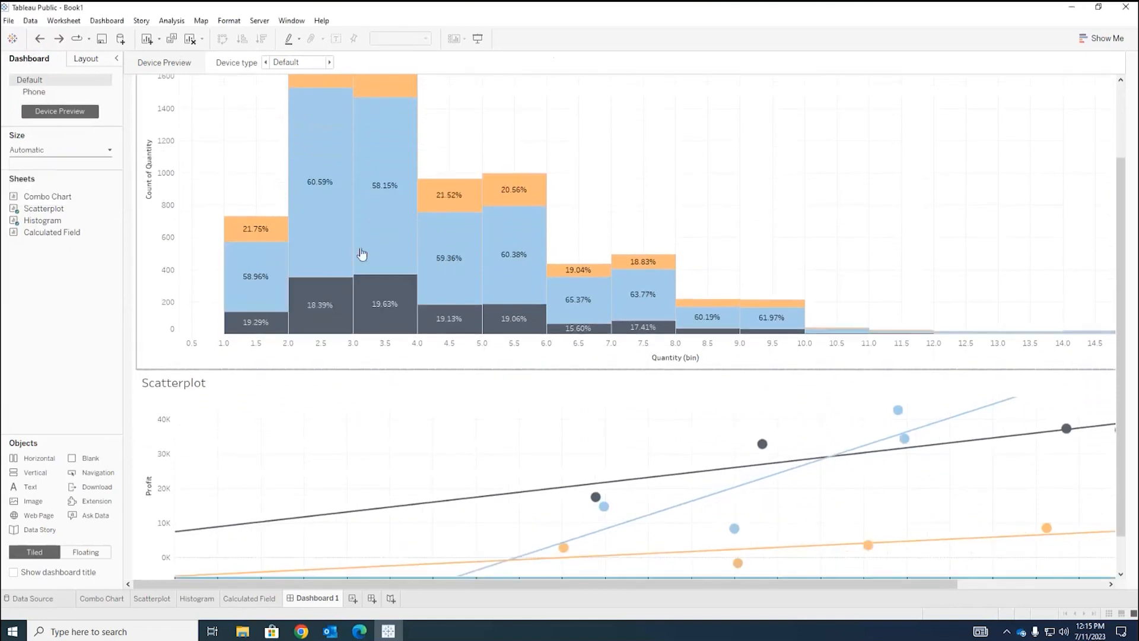
Remove the Histogram, the Category legend and the Scatterplot from the default dashboard layout
{"action": "left_click", "coordinate": [674, 238]}
{"action": "scroll", "coordinate": [801, 249], "scroll_direction": "up", "scroll_amount": 3}
{"action": "left_click_drag", "start_coordinate": [788, 583], "coordinate": [1068, 492]}
{"action": "scroll", "coordinate": [1052, 248], "scroll_direction": "up", "scroll_amount": 1}
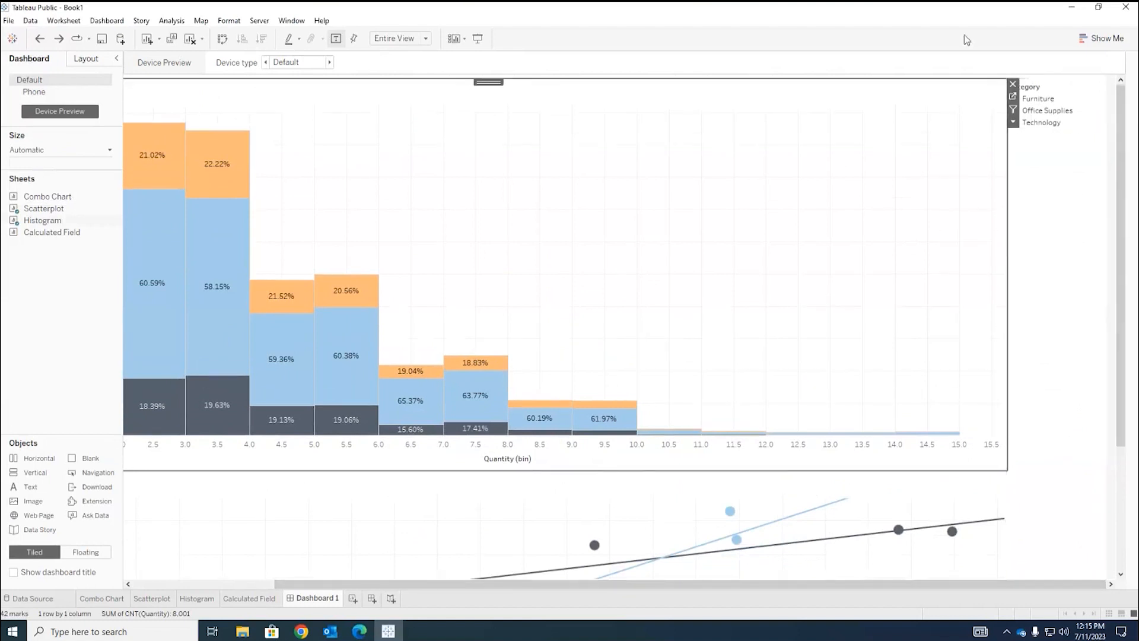
{"action": "left_click", "coordinate": [1012, 84]}
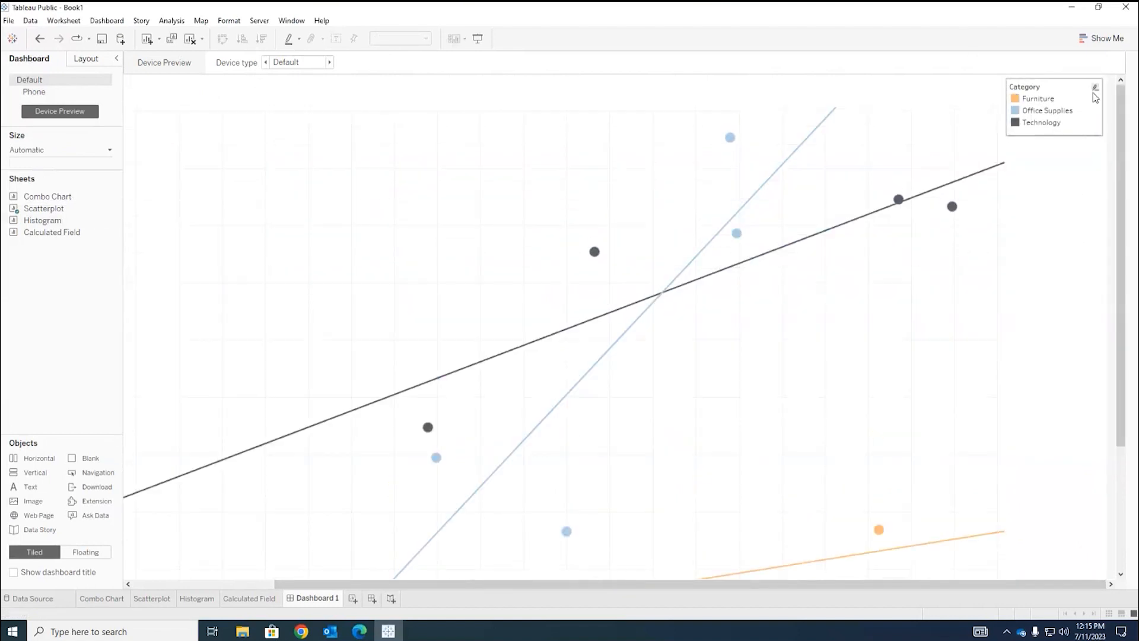
{"action": "left_click", "coordinate": [1092, 127]}
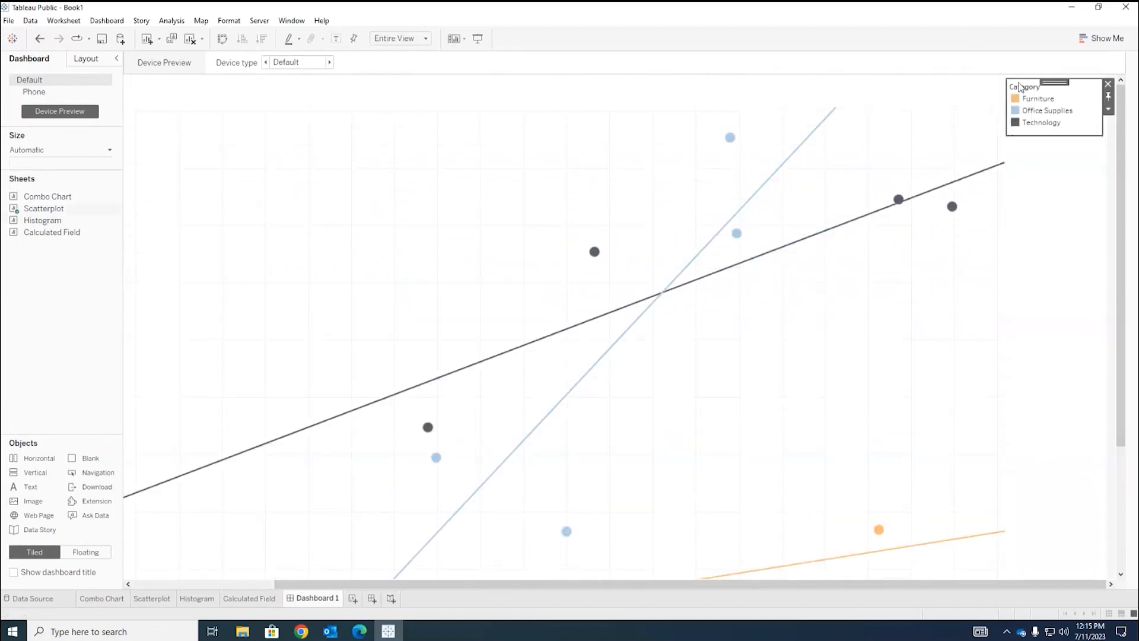
{"action": "left_click", "coordinate": [1107, 83]}
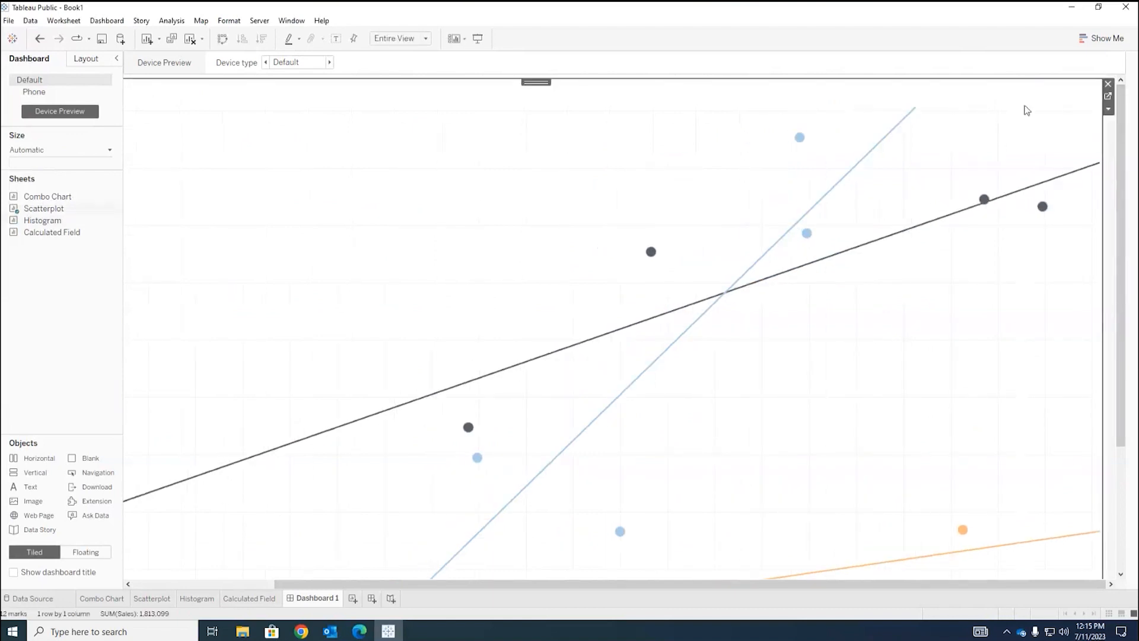
{"action": "left_click", "coordinate": [1108, 84]}
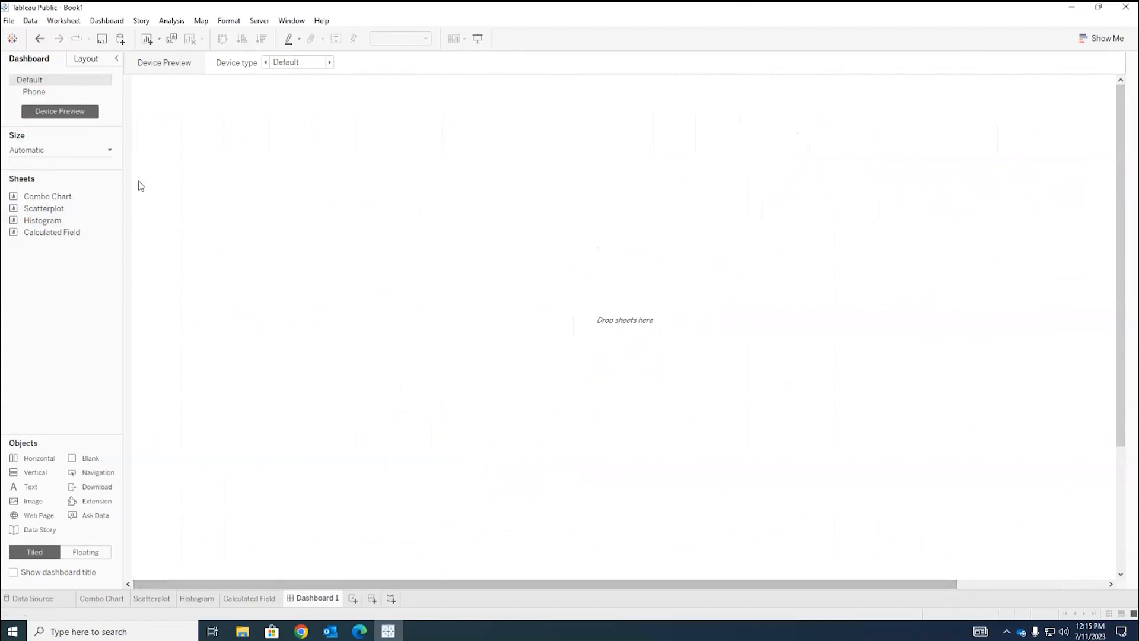
Keep the dashboard size on Automatic and add the Combo Chart sheet to the empty dashboard
{"action": "left_click", "coordinate": [110, 150]}
{"action": "left_click", "coordinate": [101, 171]}
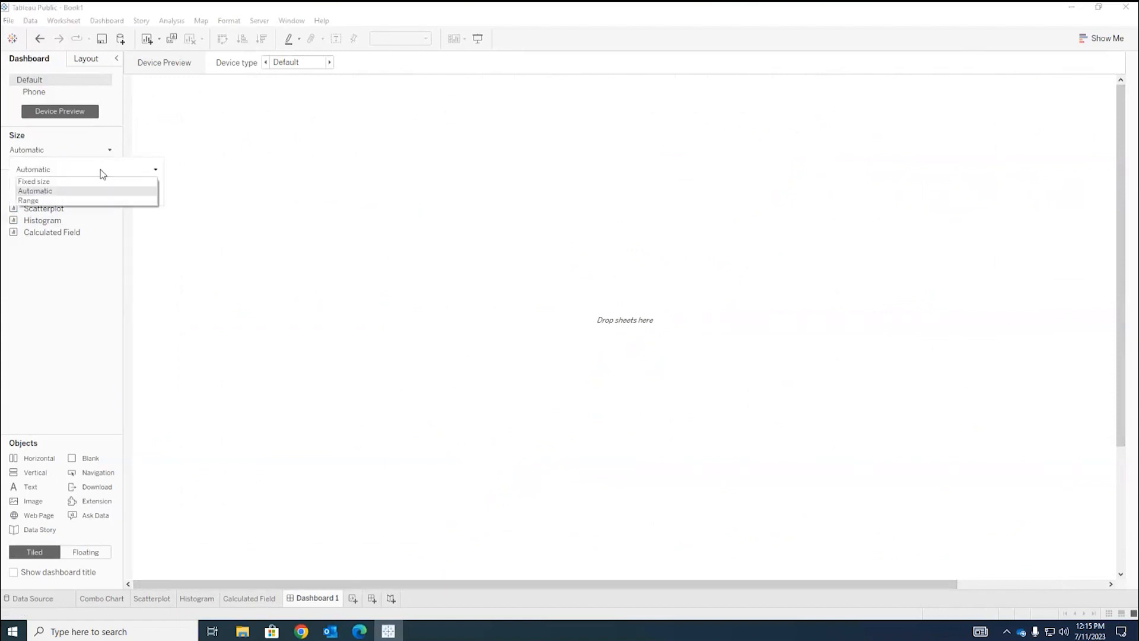
{"action": "left_click", "coordinate": [59, 194]}
{"action": "left_click", "coordinate": [146, 435]}
{"action": "left_click_drag", "start_coordinate": [28, 192], "coordinate": [283, 131]}
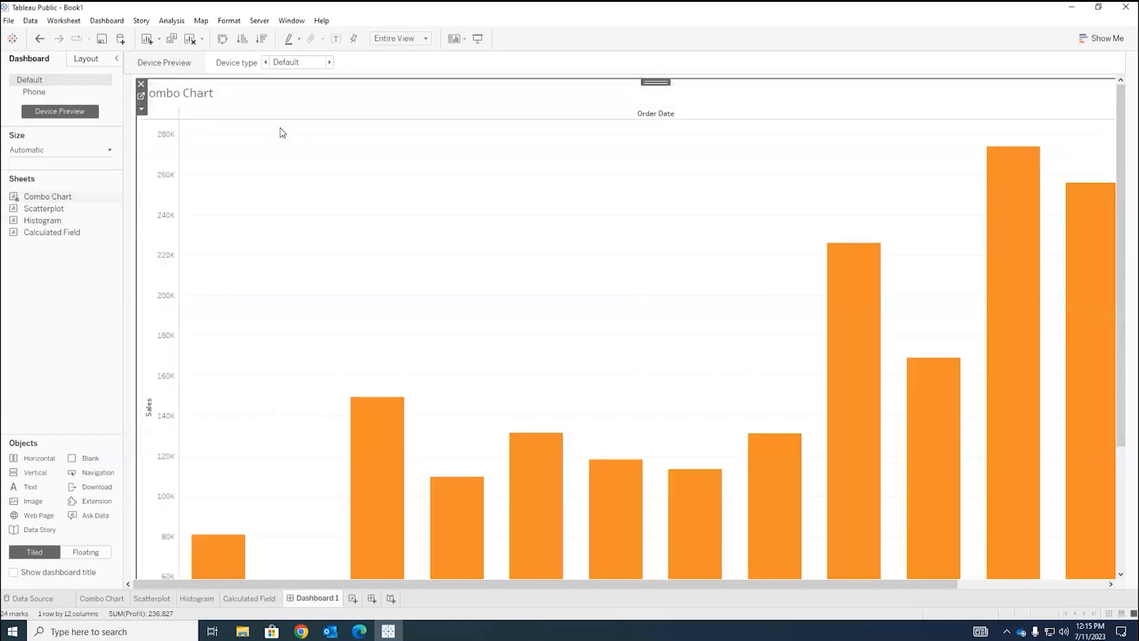
Set the dashboard to a fixed size using the Generic Desktop (1366 x 768) preset
{"action": "scroll", "coordinate": [364, 299], "scroll_direction": "down", "scroll_amount": 5}
{"action": "scroll", "coordinate": [364, 298], "scroll_direction": "up", "scroll_amount": 3}
{"action": "left_click", "coordinate": [109, 150]}
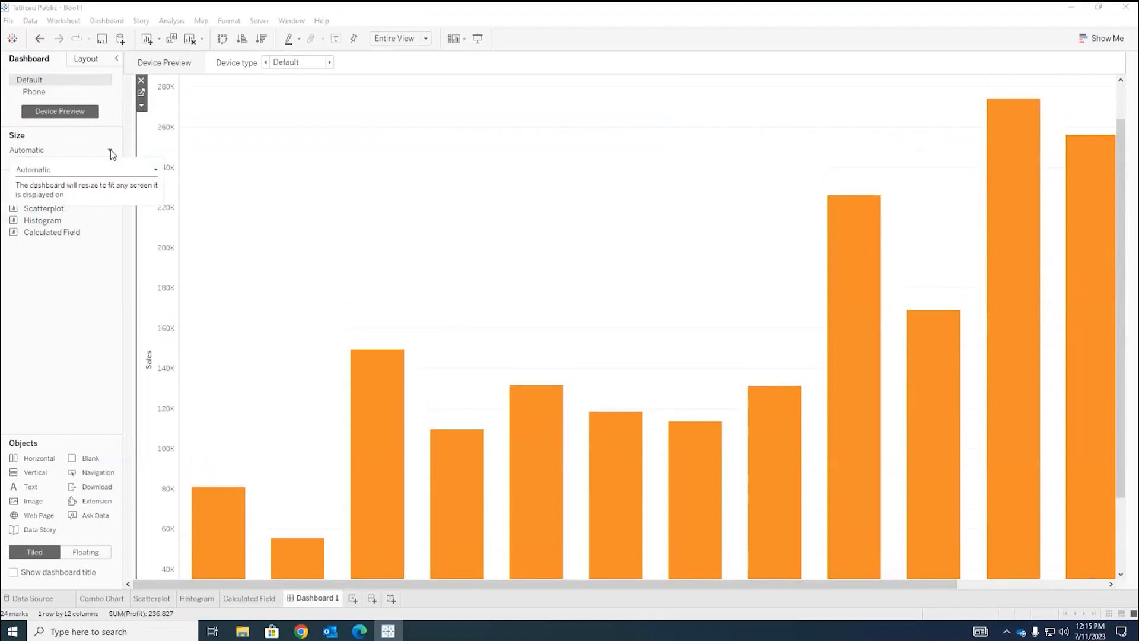
{"action": "left_click", "coordinate": [155, 171]}
{"action": "left_click", "coordinate": [130, 183]}
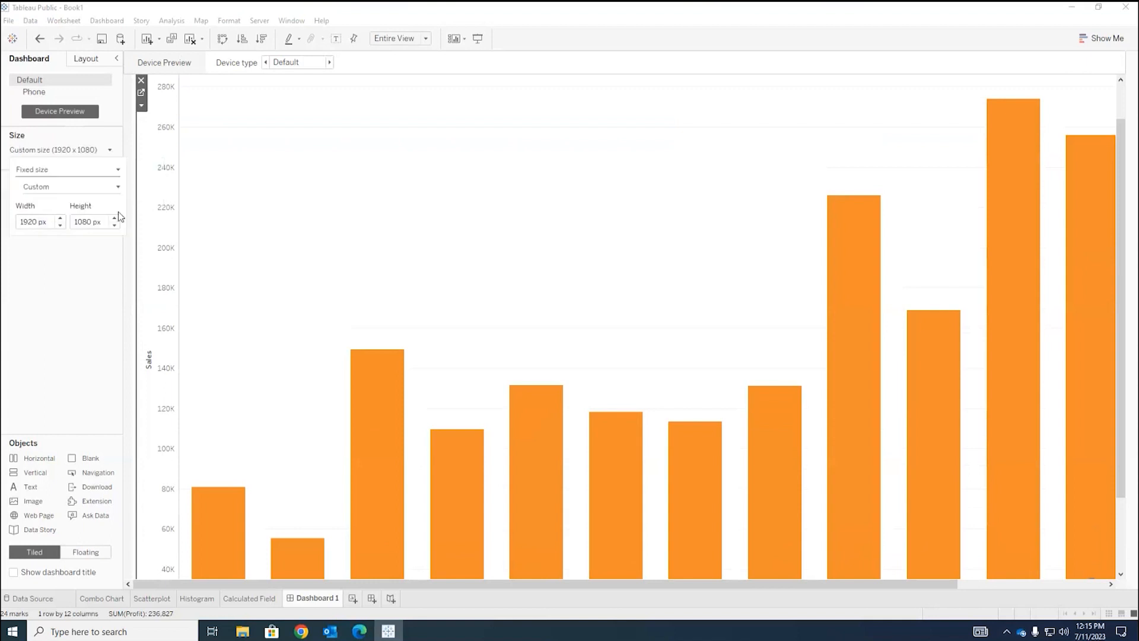
{"action": "left_click", "coordinate": [118, 188]}
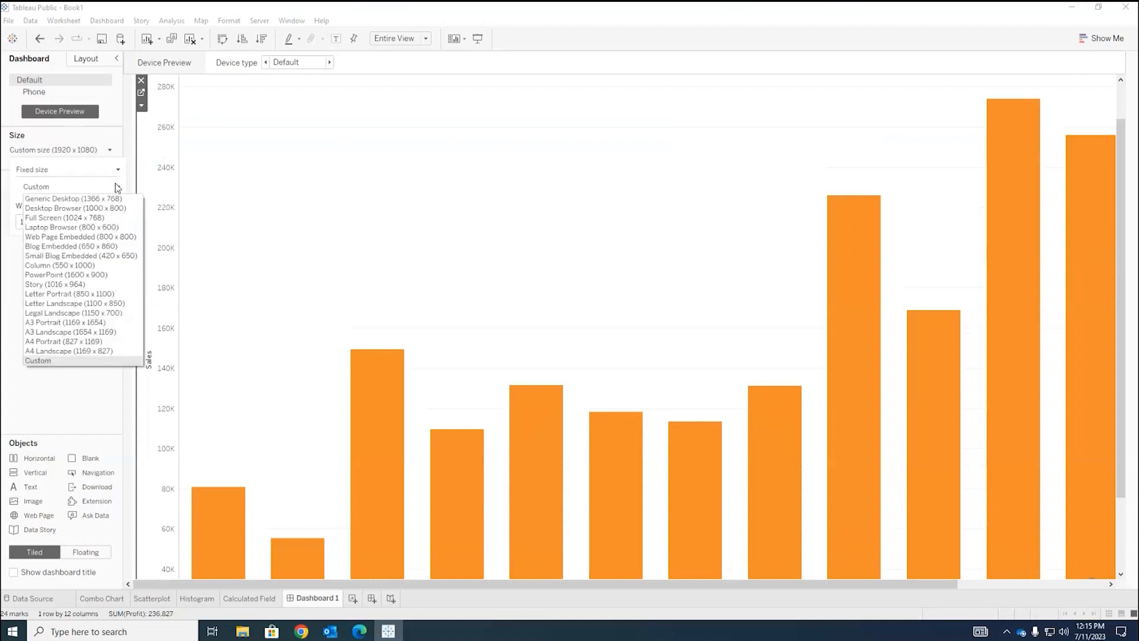
{"action": "left_click", "coordinate": [110, 198]}
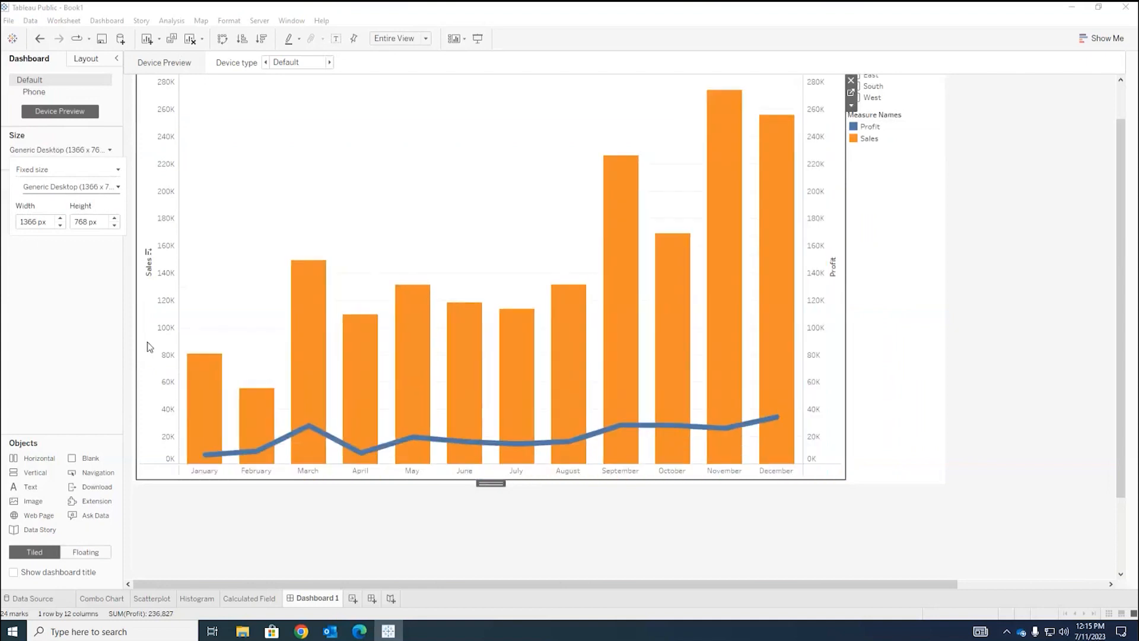
{"action": "left_click", "coordinate": [166, 563]}
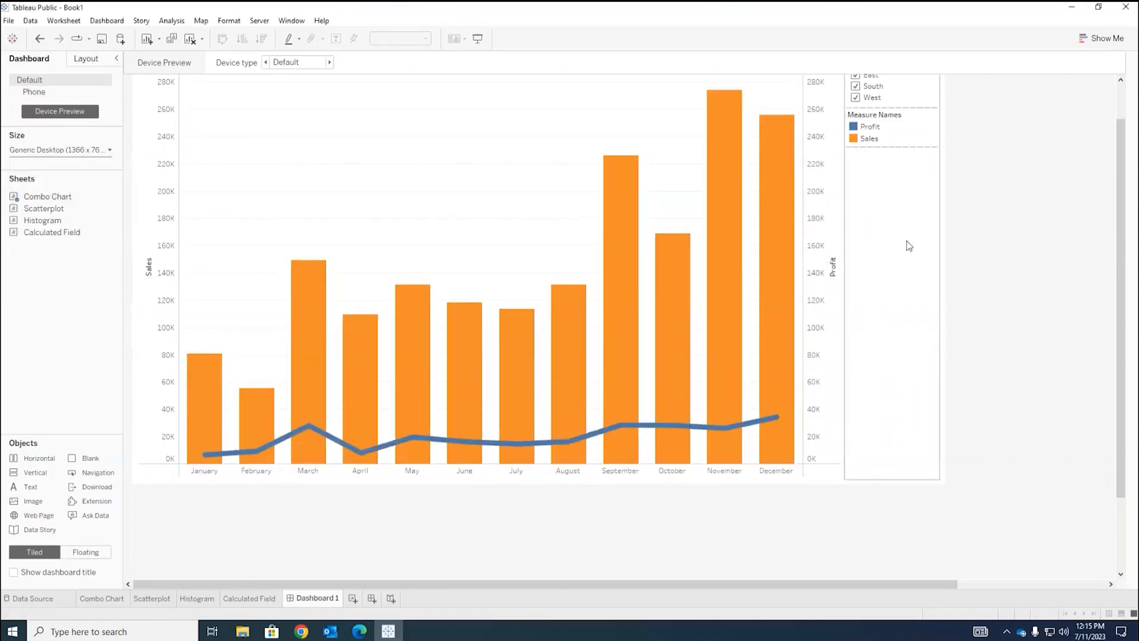
Remove the Region filter, the Measure Names legend and the Combo Chart from the dashboard
{"action": "scroll", "coordinate": [919, 166], "scroll_direction": "up", "scroll_amount": 2}
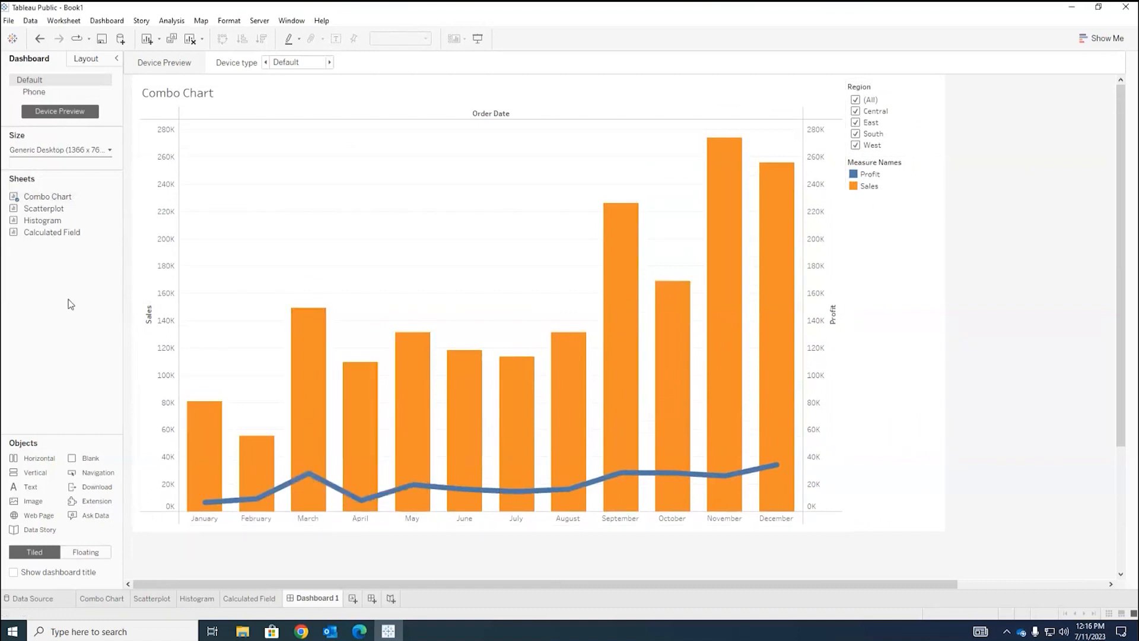
{"action": "left_click", "coordinate": [900, 111]}
{"action": "mouse_move", "coordinate": [64, 211]}
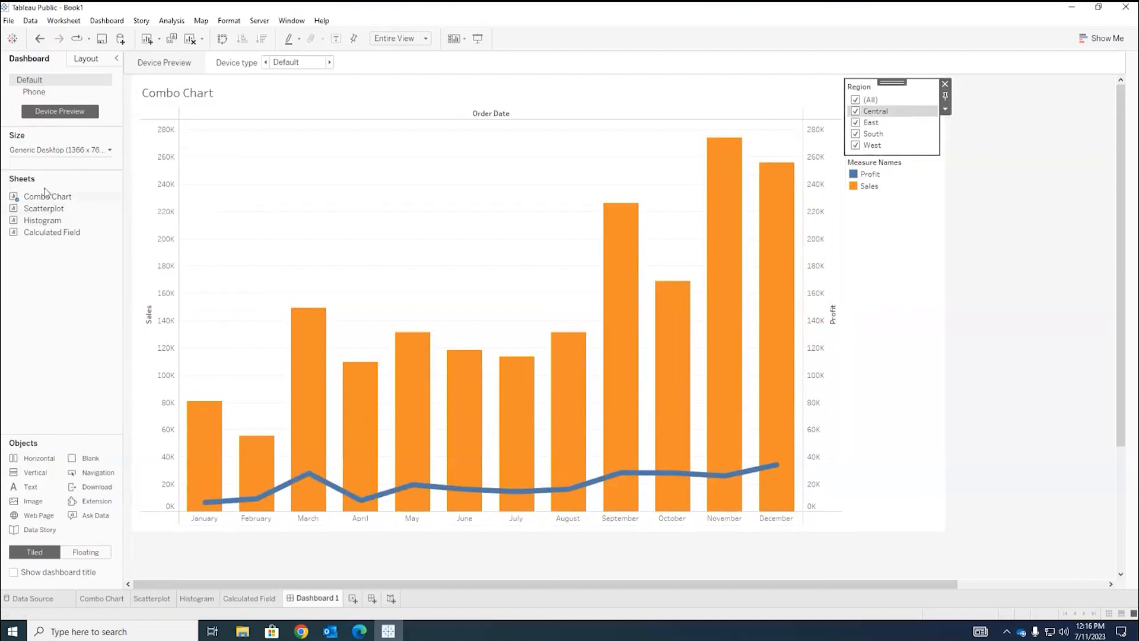
{"action": "left_click", "coordinate": [944, 83]}
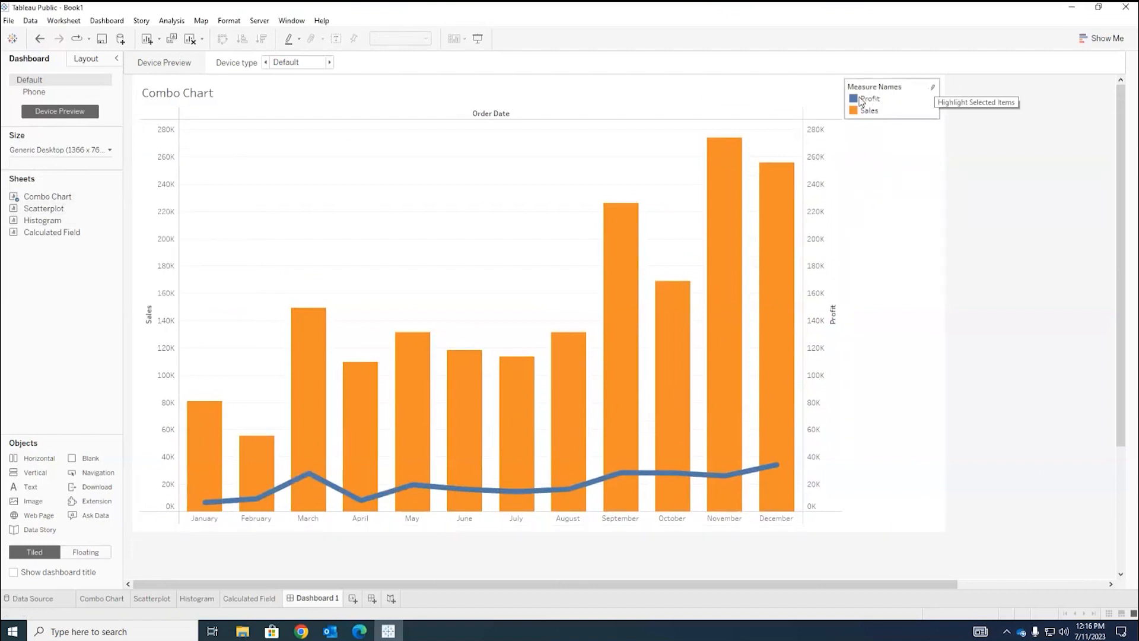
{"action": "left_click", "coordinate": [853, 173]}
{"action": "left_click", "coordinate": [777, 94]}
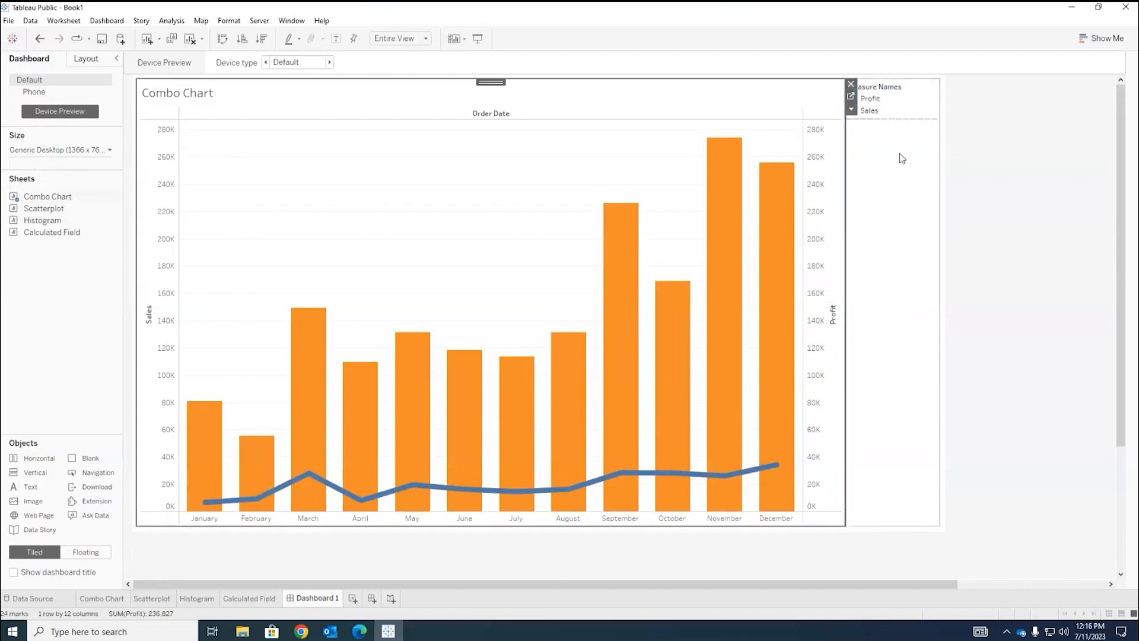
{"action": "left_click", "coordinate": [899, 156]}
{"action": "left_click", "coordinate": [944, 83]}
{"action": "left_click", "coordinate": [652, 335]}
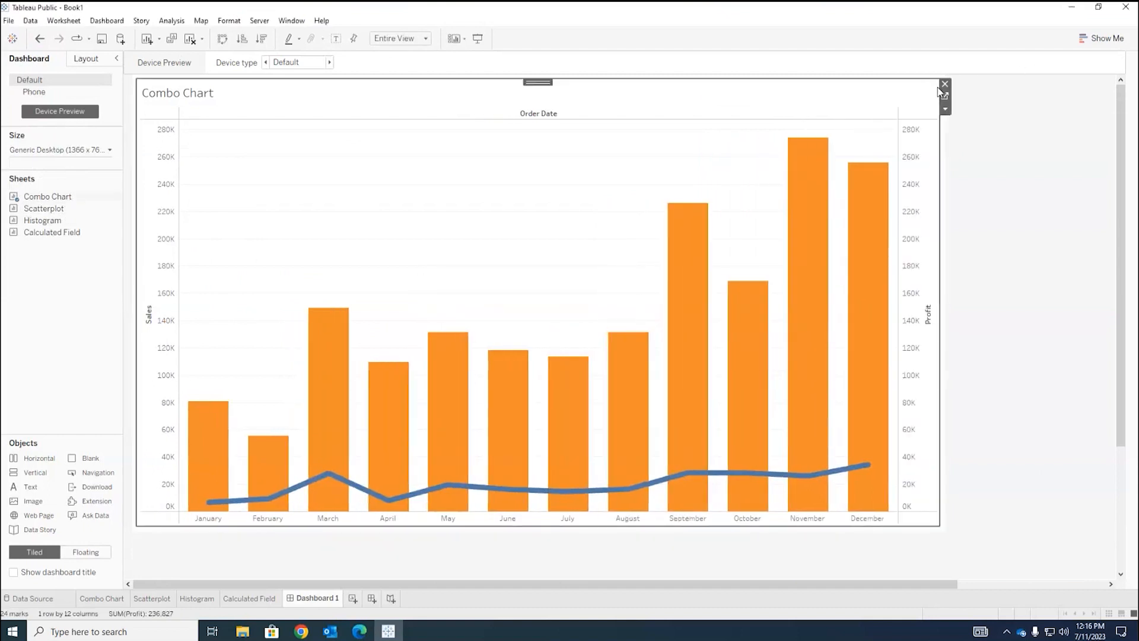
{"action": "left_click", "coordinate": [945, 84]}
Add the Scatterplot to the empty dashboard and place the Histogram beside it on its left
{"action": "left_click_drag", "start_coordinate": [48, 208], "coordinate": [321, 270]}
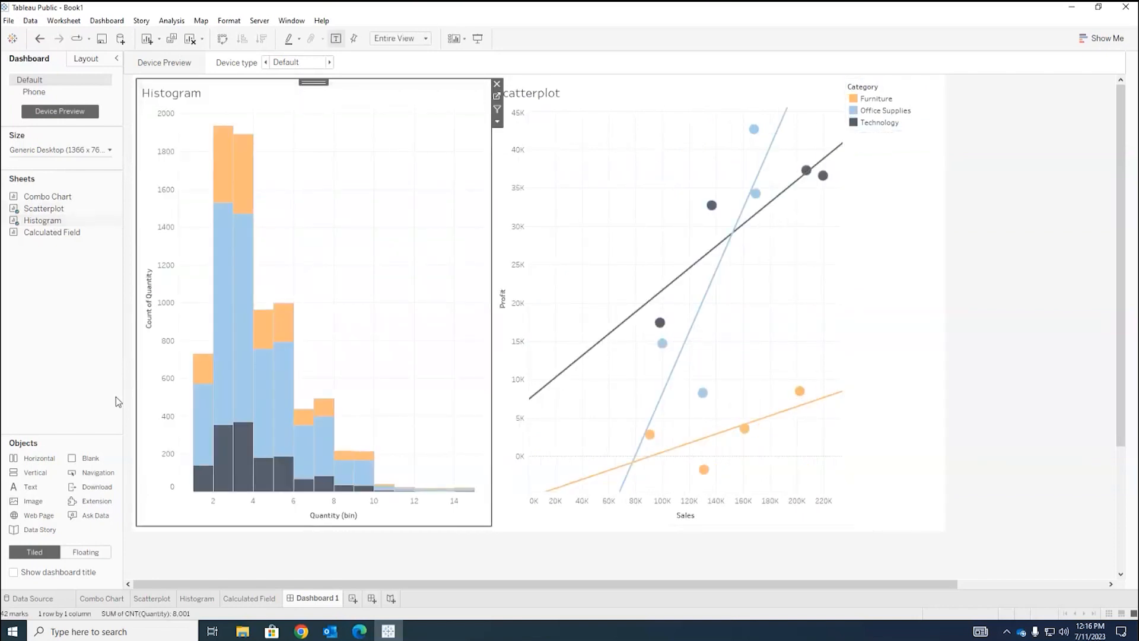
{"action": "mouse_move", "coordinate": [254, 306]}
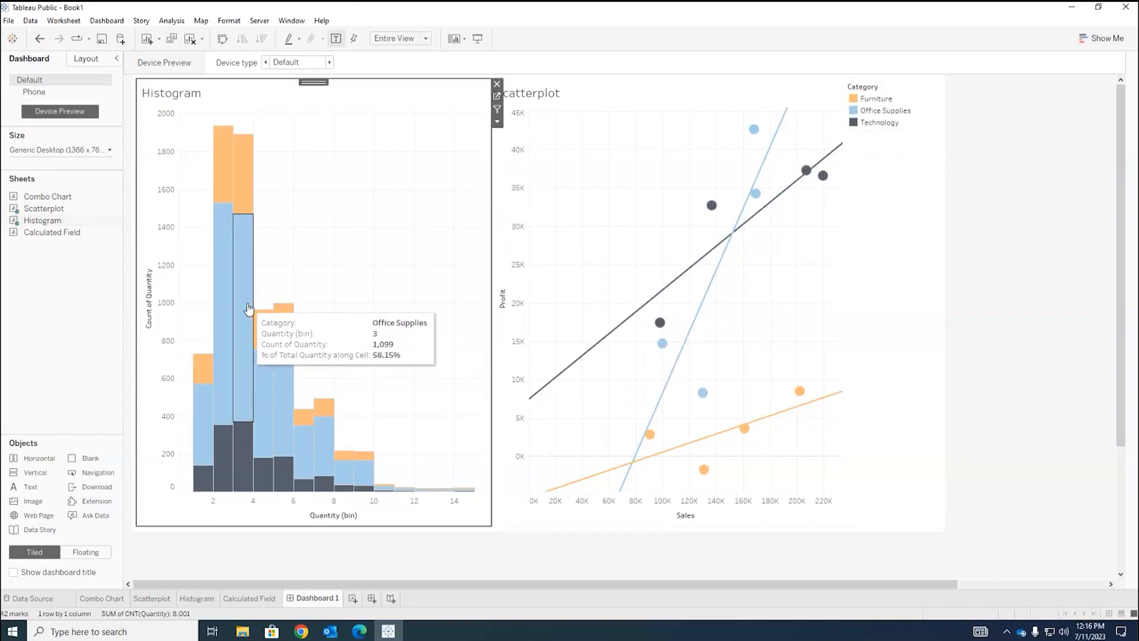
Review the Histogram and Combo Chart worksheets, including the Combo Chart's Region filter, and return to Dashboard 1
{"action": "left_click", "coordinate": [204, 599]}
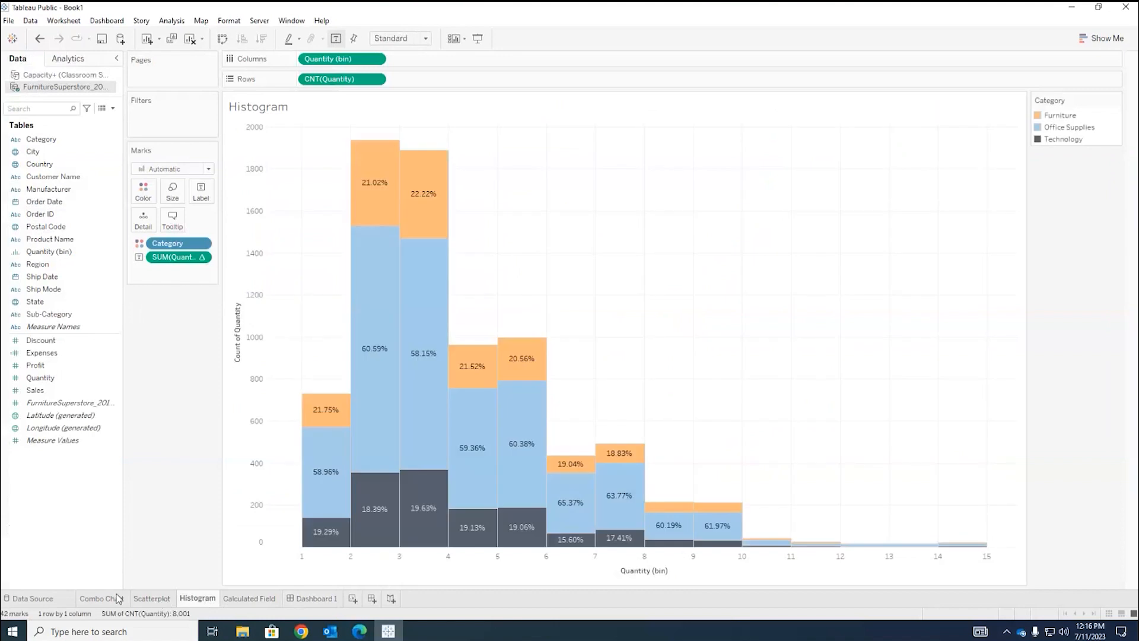
{"action": "left_click", "coordinate": [118, 599]}
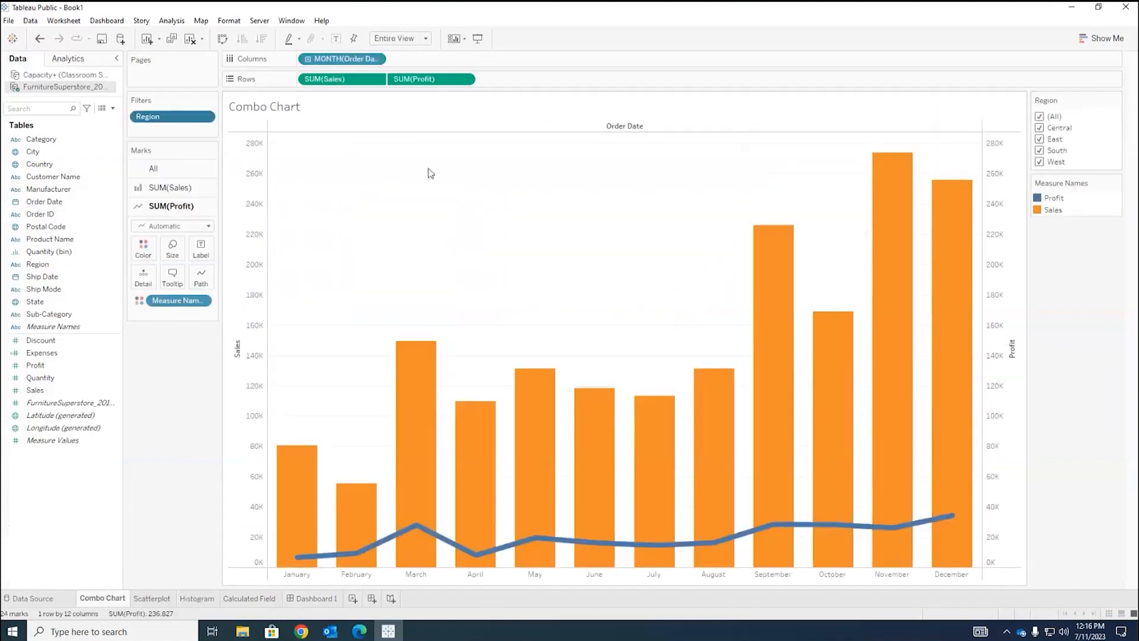
{"action": "left_click", "coordinate": [314, 597]}
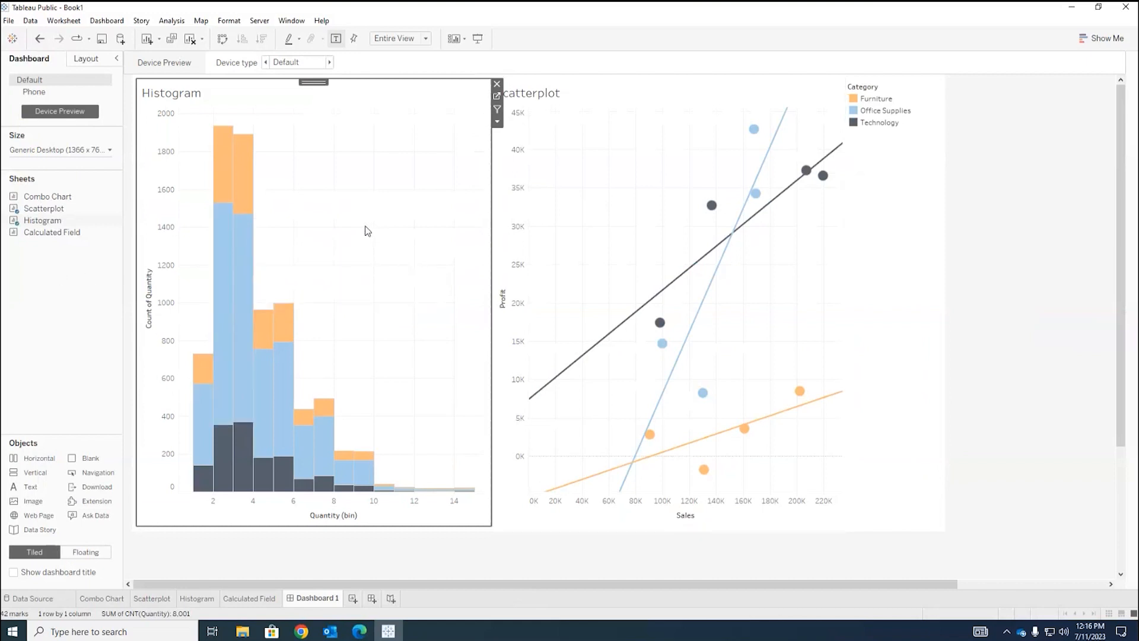
Use the Histogram as a filter for the other views on the dashboard
{"action": "left_click", "coordinate": [700, 110]}
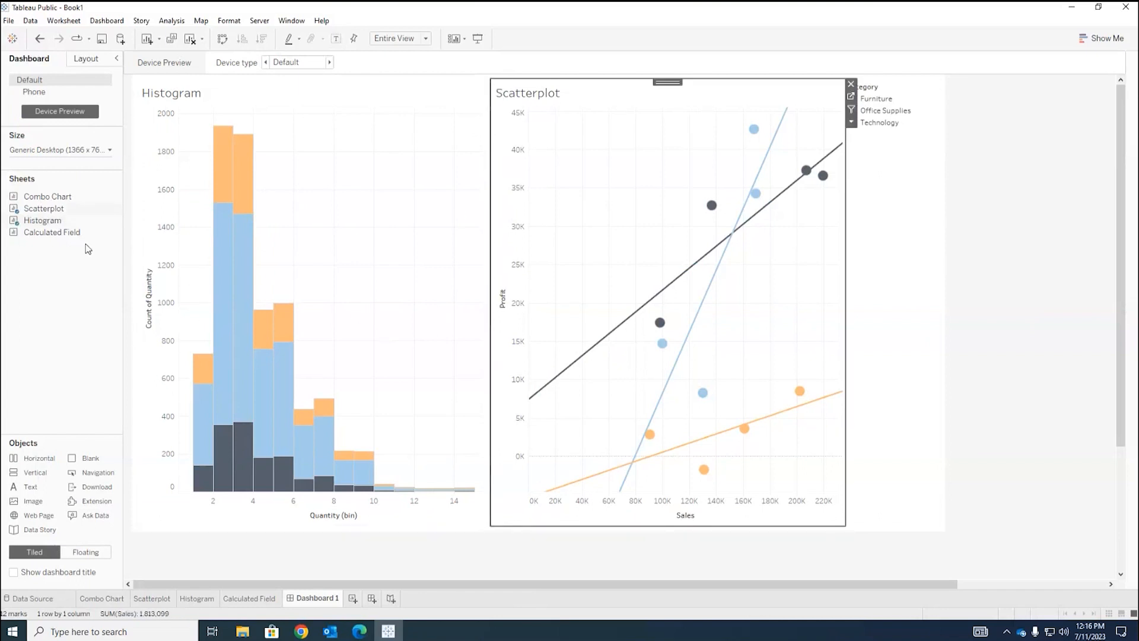
{"action": "left_click", "coordinate": [354, 224]}
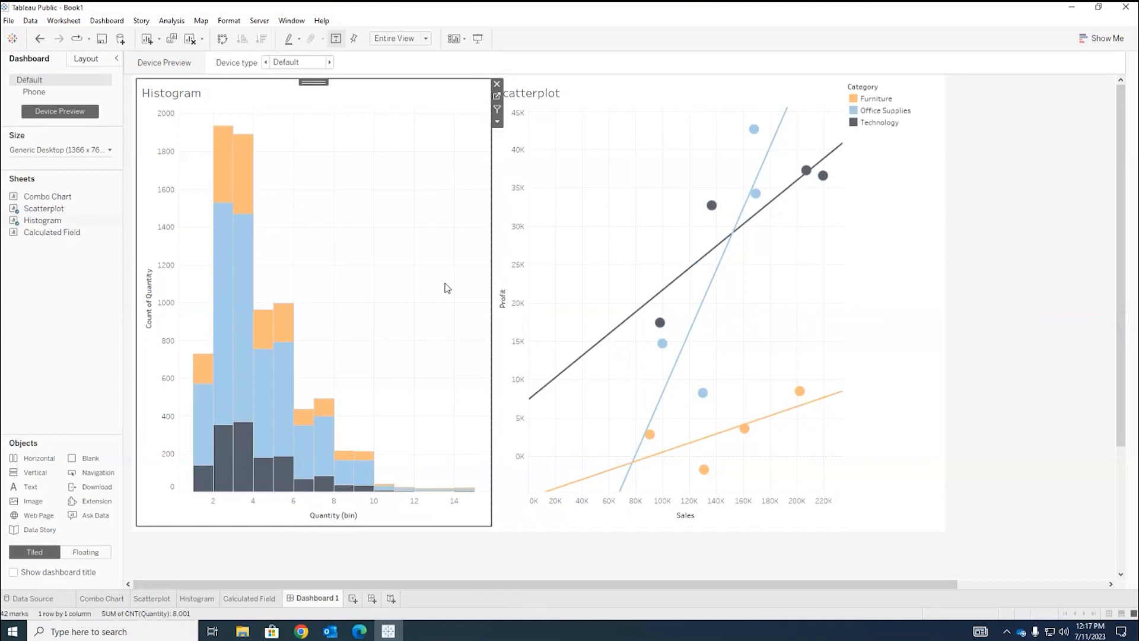
{"action": "left_click", "coordinate": [497, 122]}
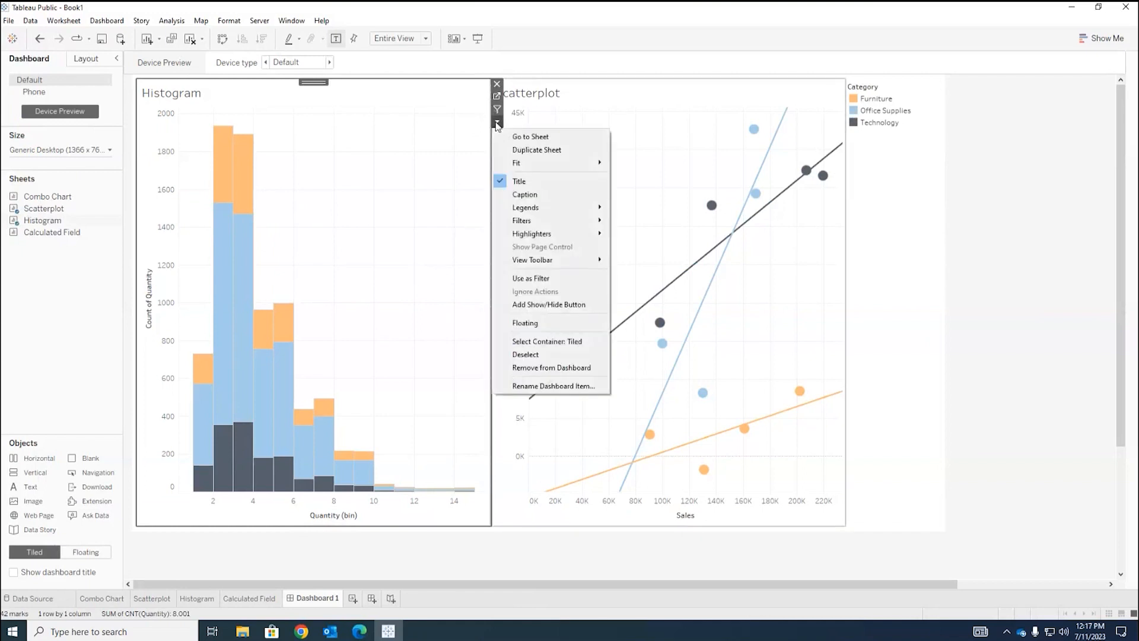
{"action": "left_click", "coordinate": [413, 172]}
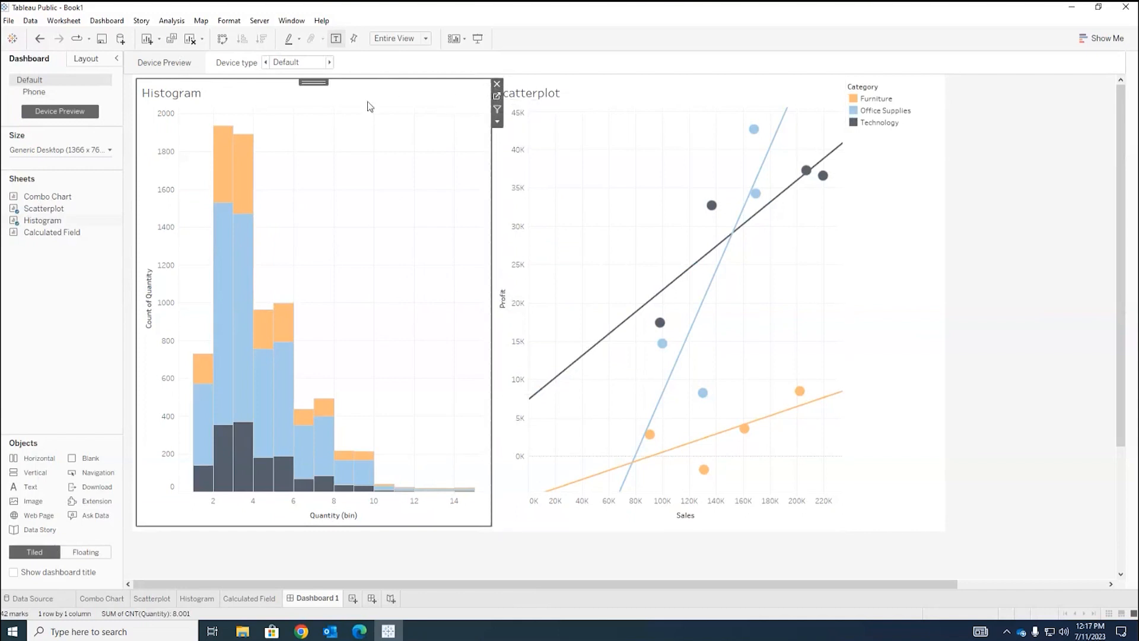
{"action": "left_click", "coordinate": [497, 122]}
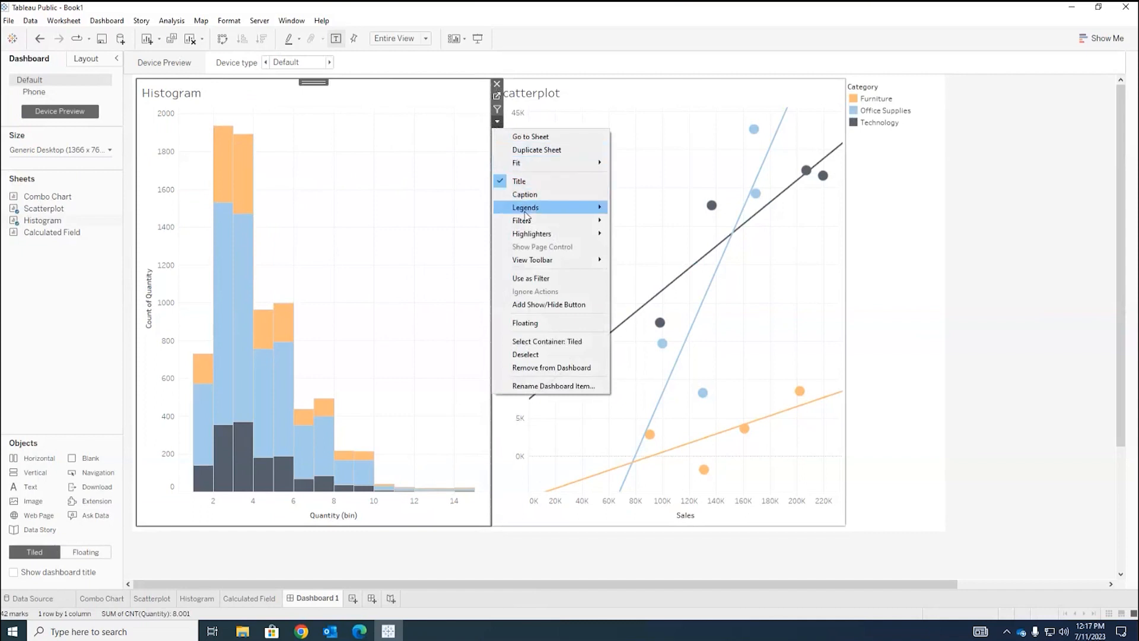
{"action": "left_click", "coordinate": [547, 278]}
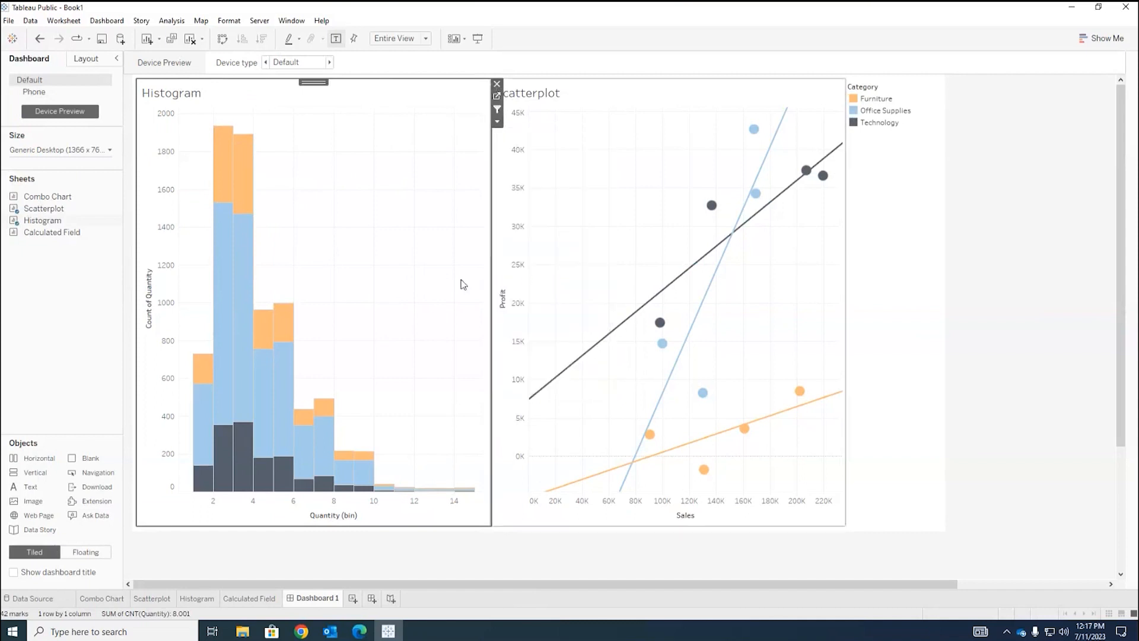
Test the Histogram's filtering by selecting single and combined category segments in several bins, finally clearing the selection
{"action": "left_click", "coordinate": [243, 372]}
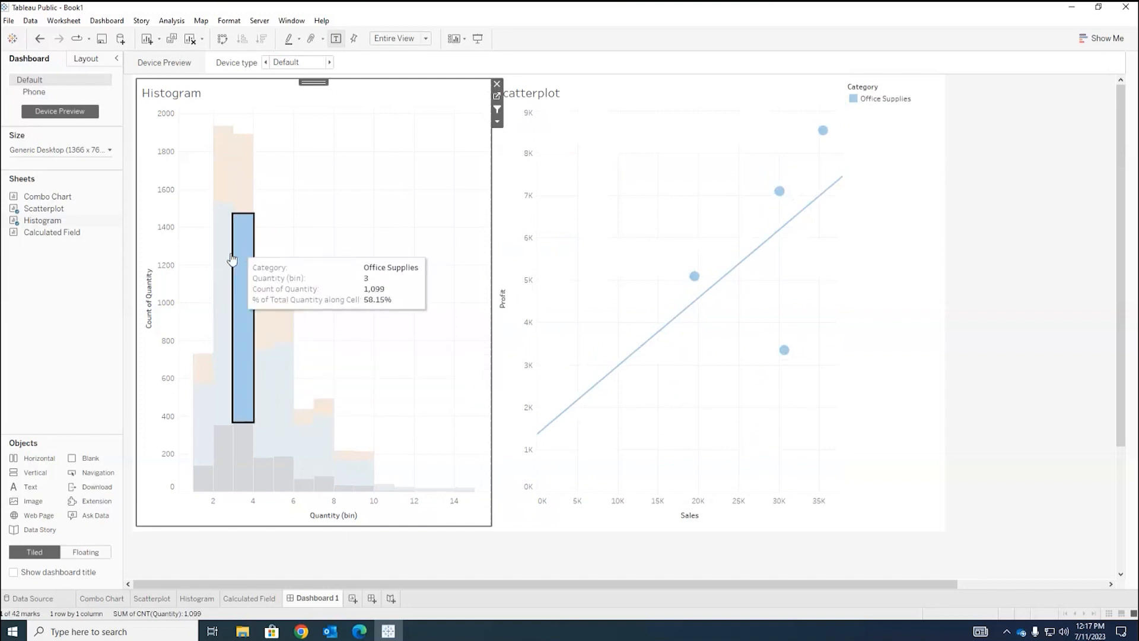
{"action": "left_click", "coordinate": [224, 187]}
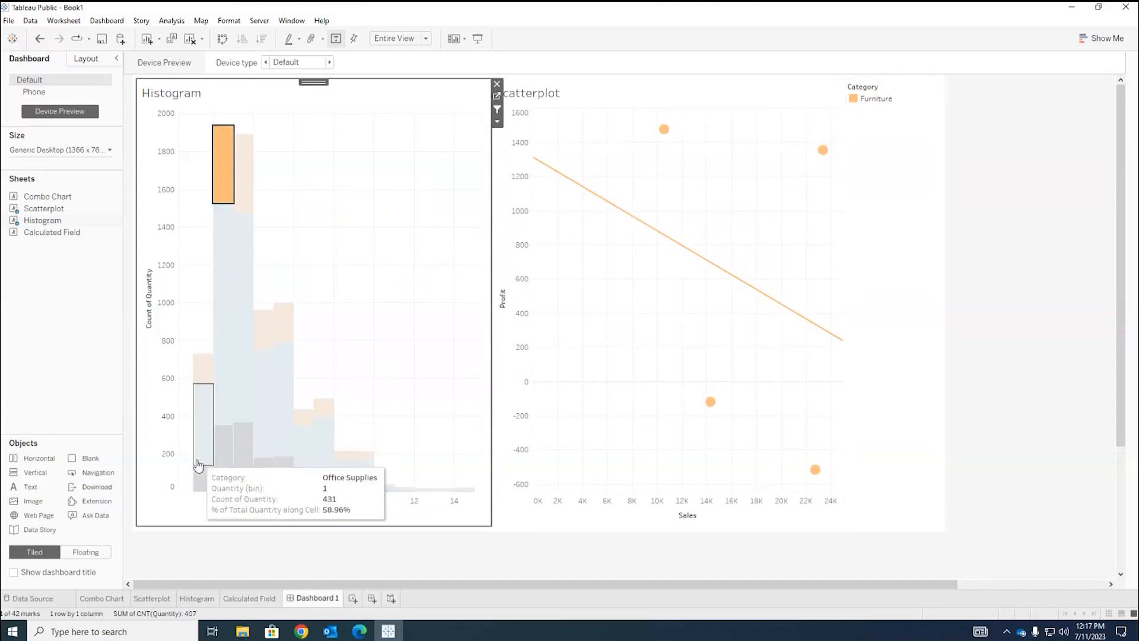
{"action": "left_click", "coordinate": [199, 478]}
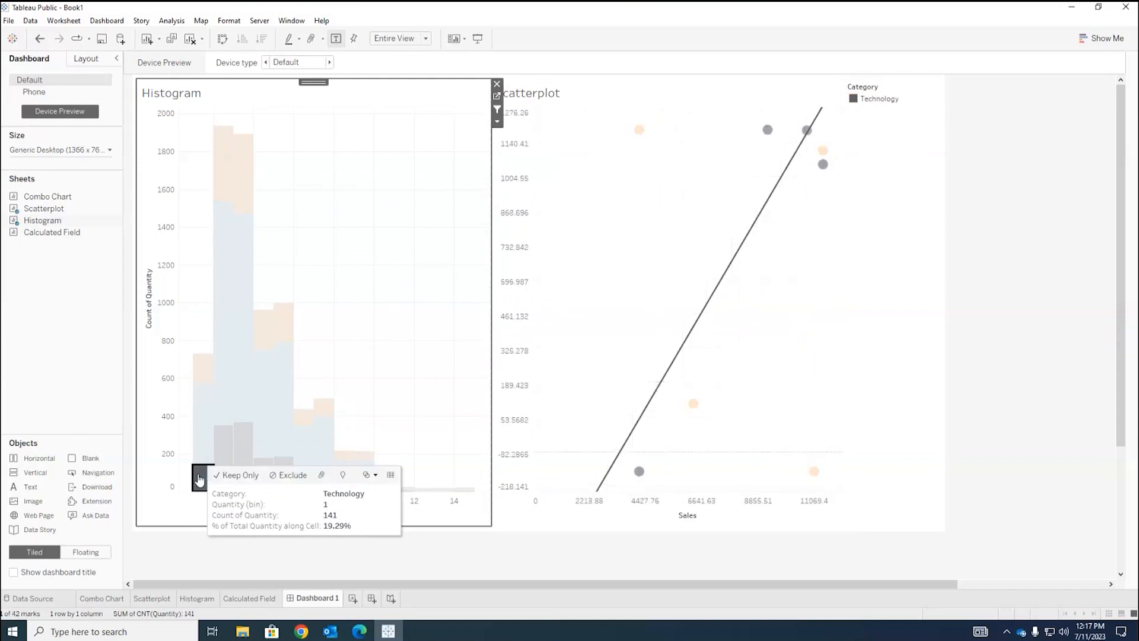
{"action": "left_click", "coordinate": [203, 436], "text": "ctrl"}
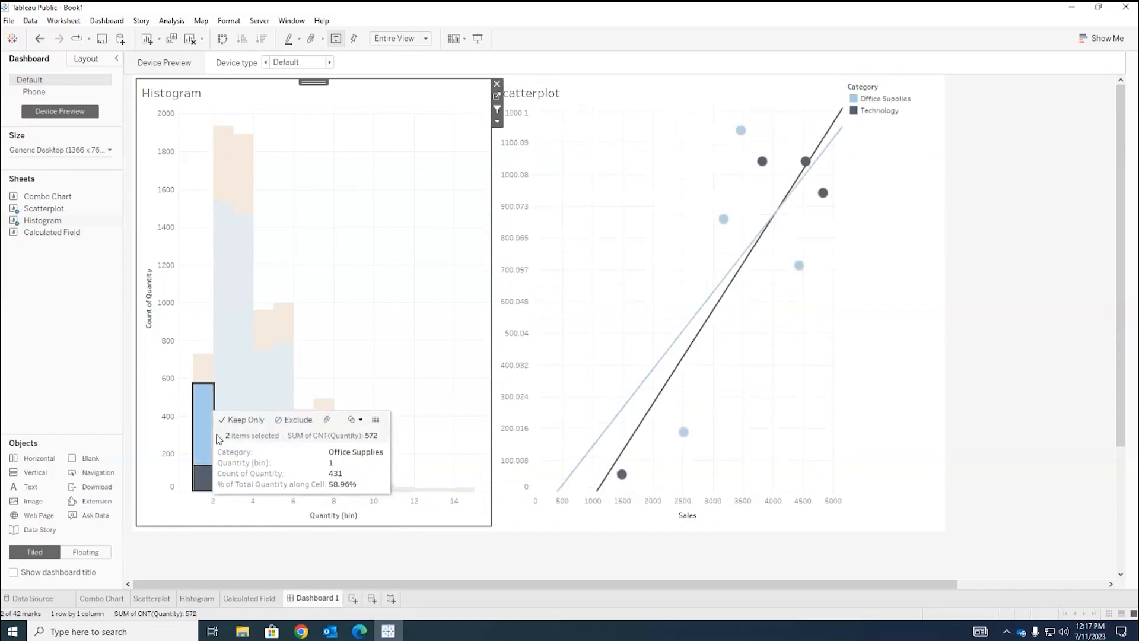
{"action": "left_click", "coordinate": [225, 393], "text": "ctrl"}
{"action": "left_click", "coordinate": [252, 353]}
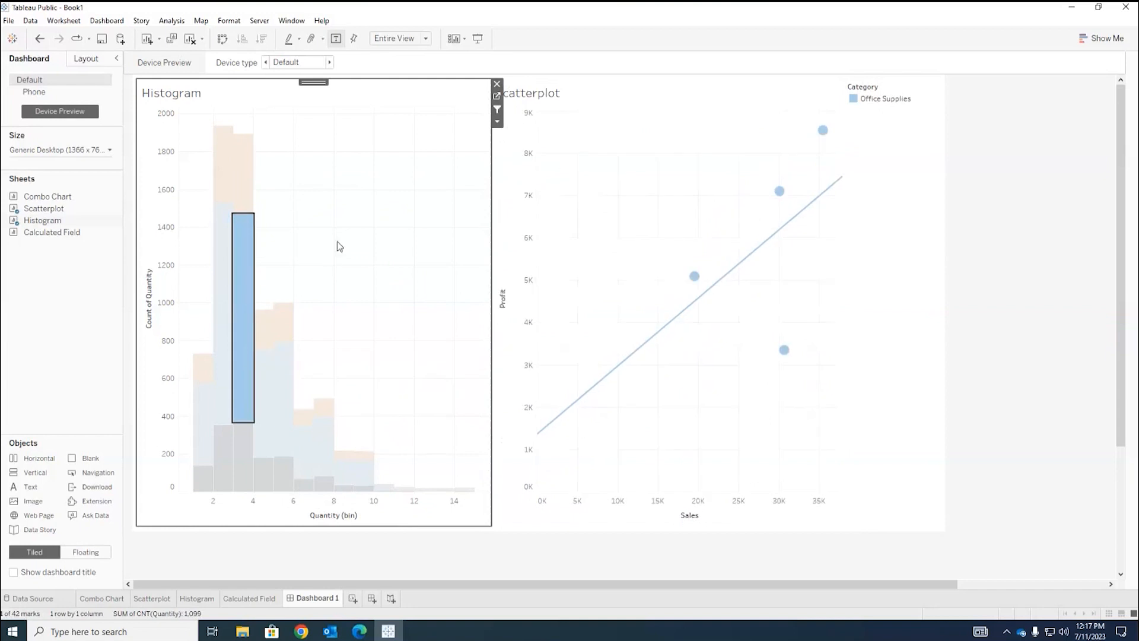
{"action": "left_click", "coordinate": [448, 119]}
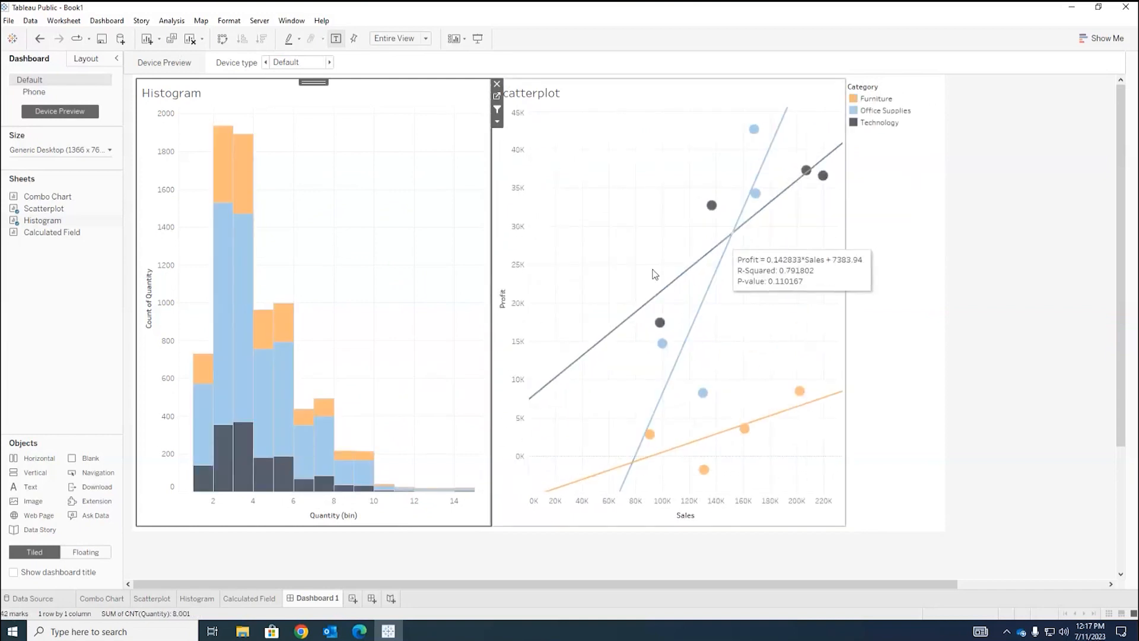
Insert a vertical container between the Histogram and the Scatterplot and narrow it to a slim column
{"action": "left_click", "coordinate": [499, 550]}
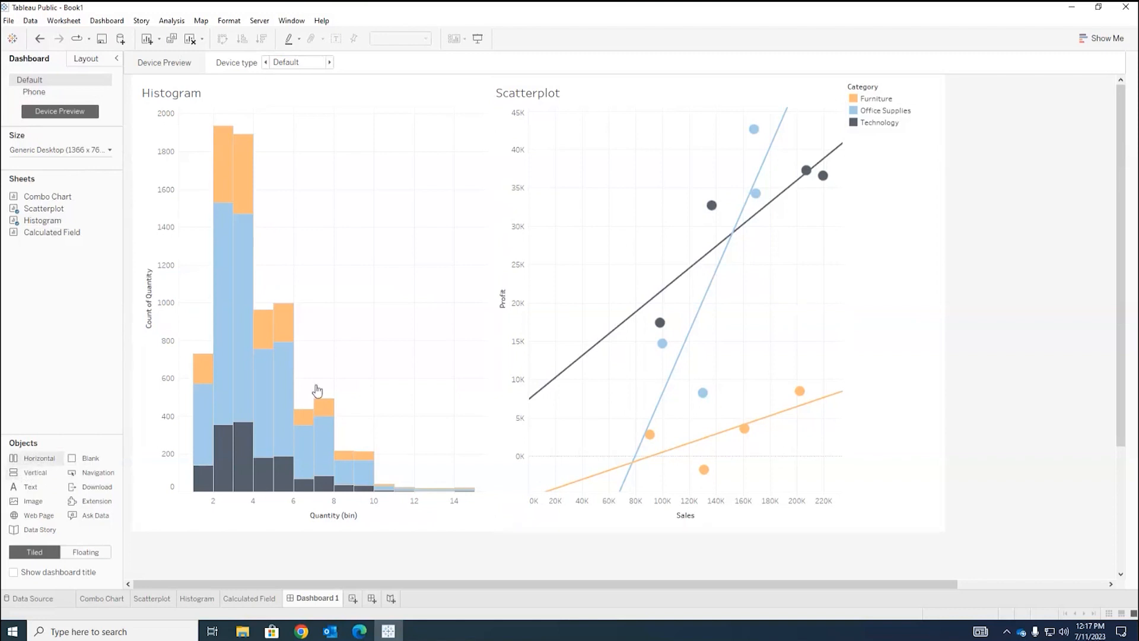
{"action": "left_click_drag", "start_coordinate": [35, 472], "coordinate": [500, 376]}
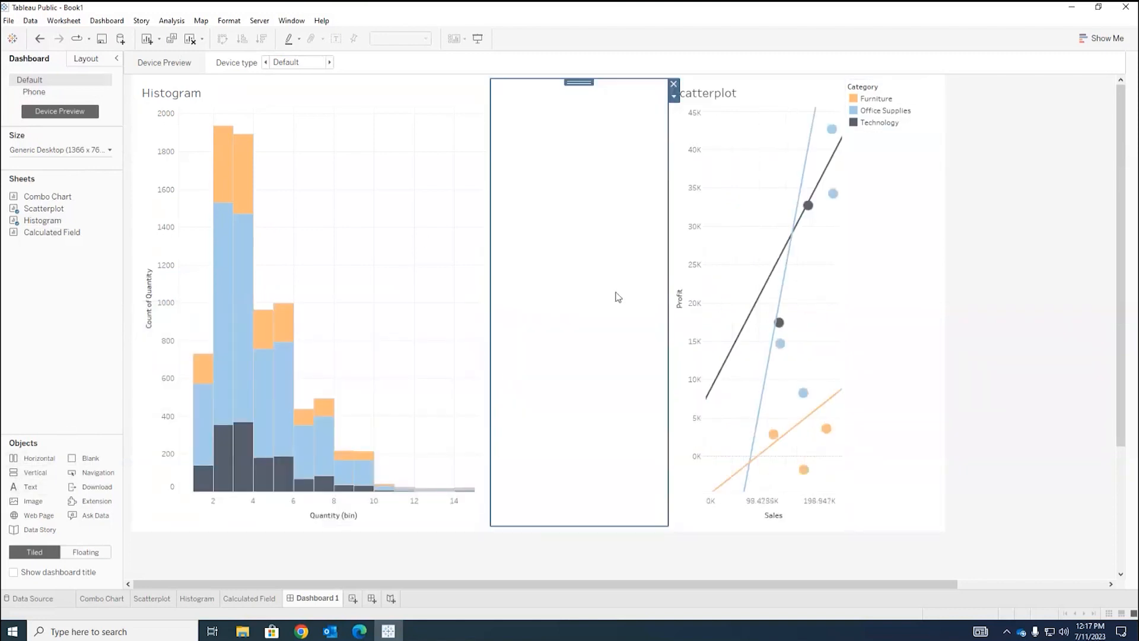
{"action": "left_click_drag", "start_coordinate": [668, 294], "coordinate": [557, 298]}
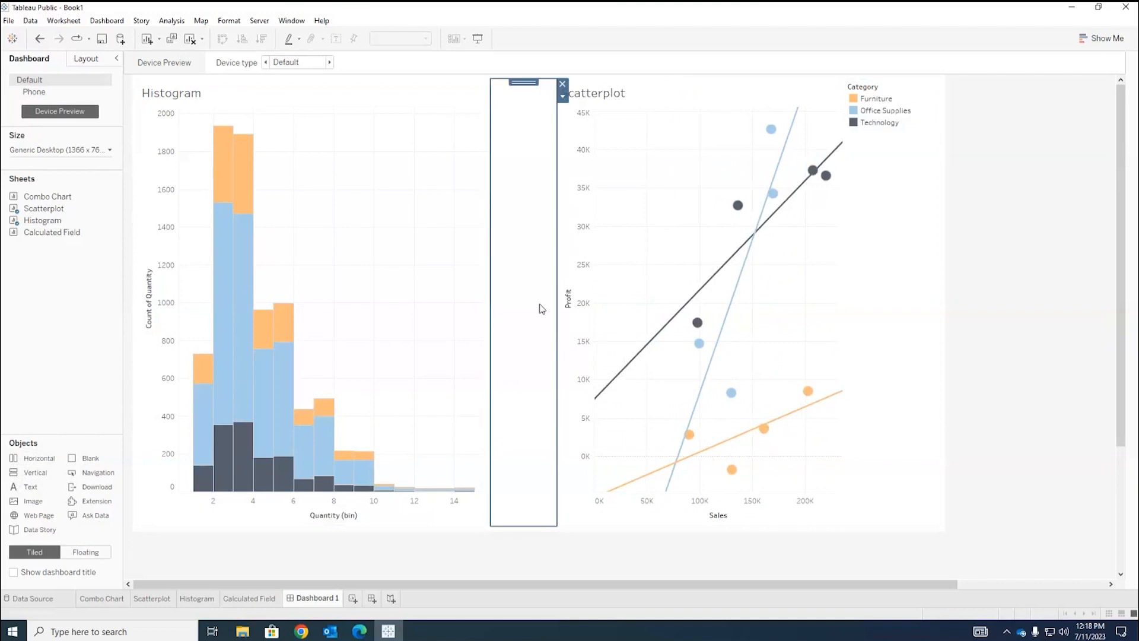
Highlight Office Supplies through the Category legend, clear the highlight, and select the empty container between the charts
{"action": "left_click", "coordinate": [885, 111]}
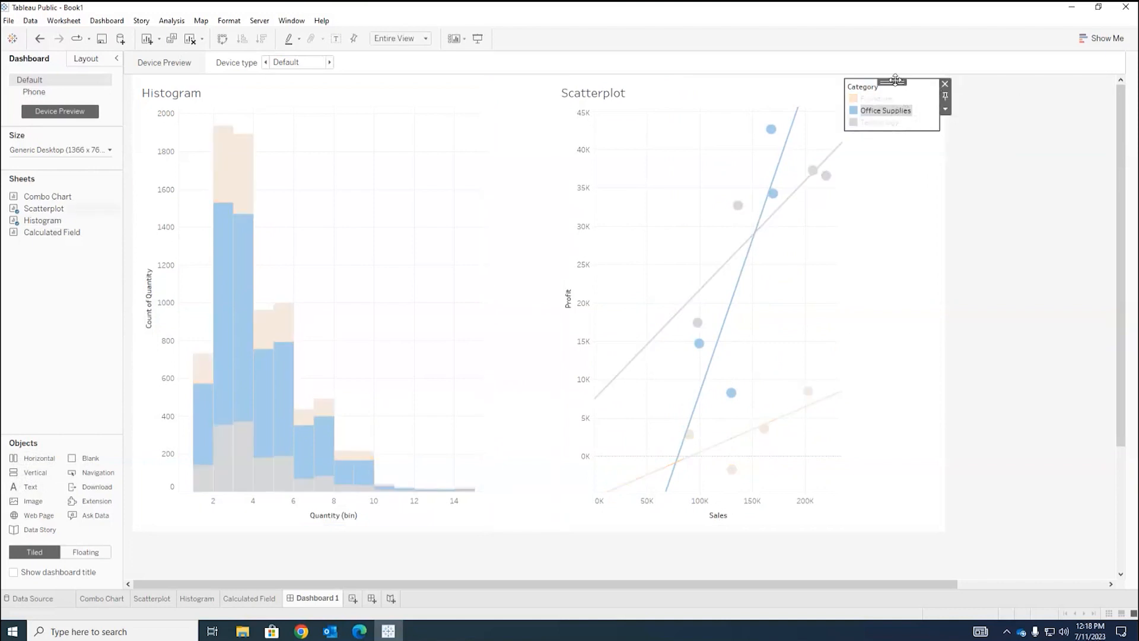
{"action": "left_click", "coordinate": [902, 177]}
{"action": "left_click", "coordinate": [879, 110]}
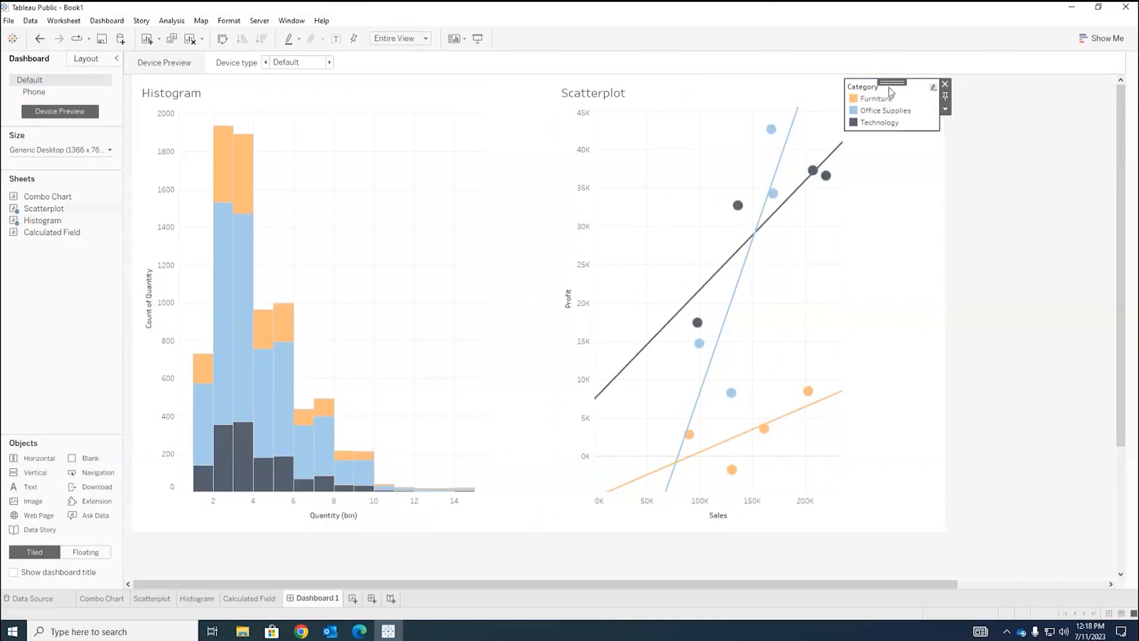
{"action": "left_click", "coordinate": [420, 221]}
{"action": "left_click", "coordinate": [507, 203]}
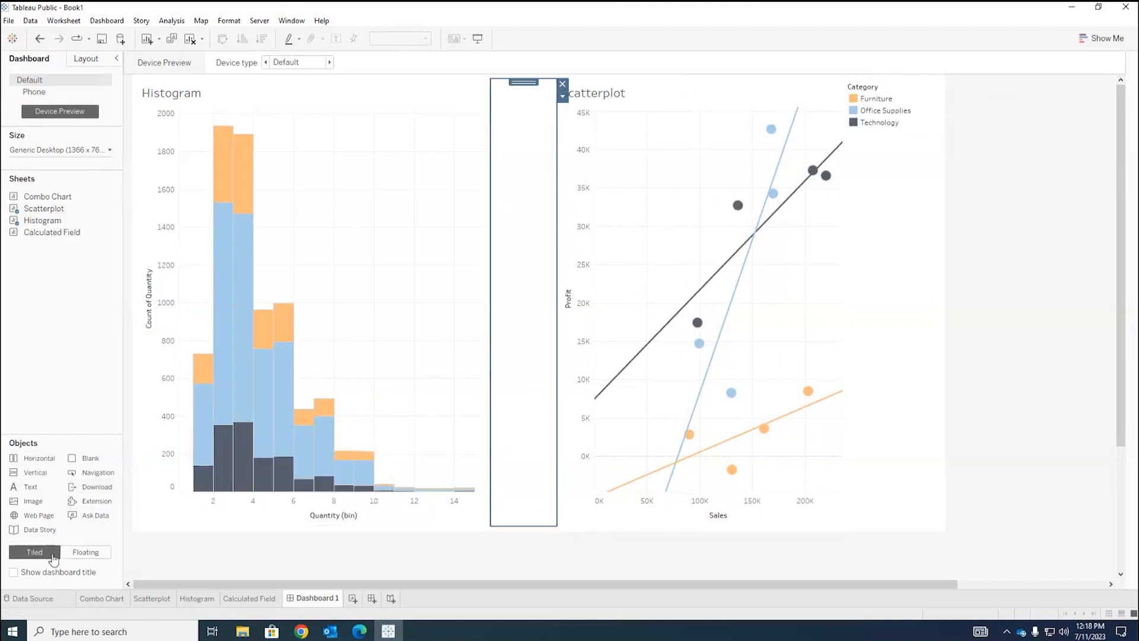
Make the Category legend floating and move it from the far column into the area between the Histogram and the Scatterplot
{"action": "left_click", "coordinate": [924, 110]}
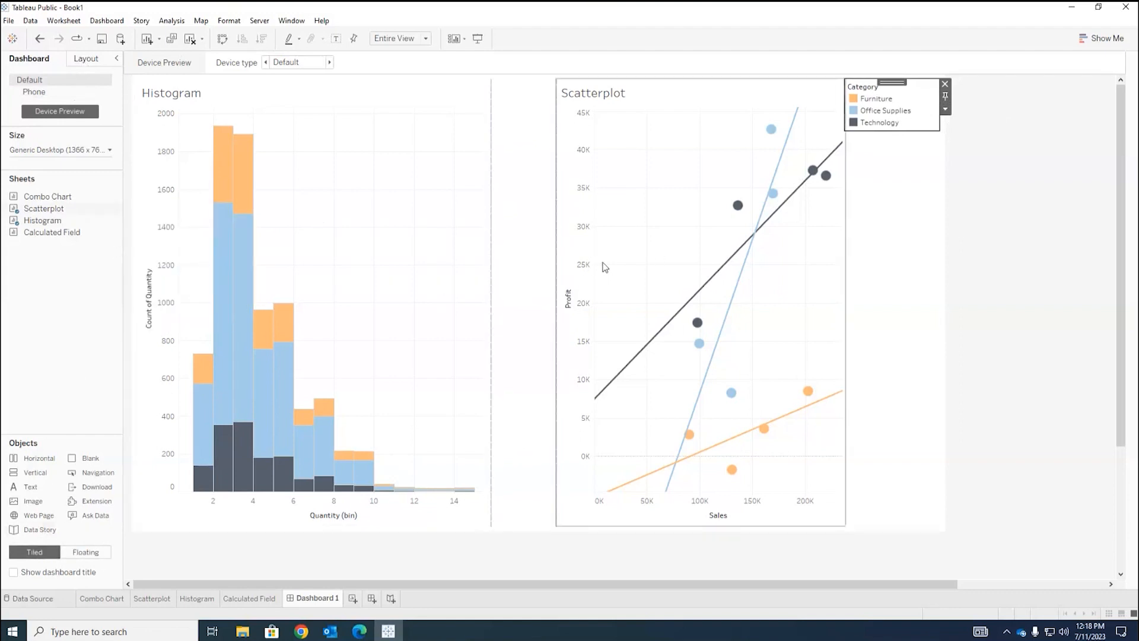
{"action": "left_click", "coordinate": [945, 109]}
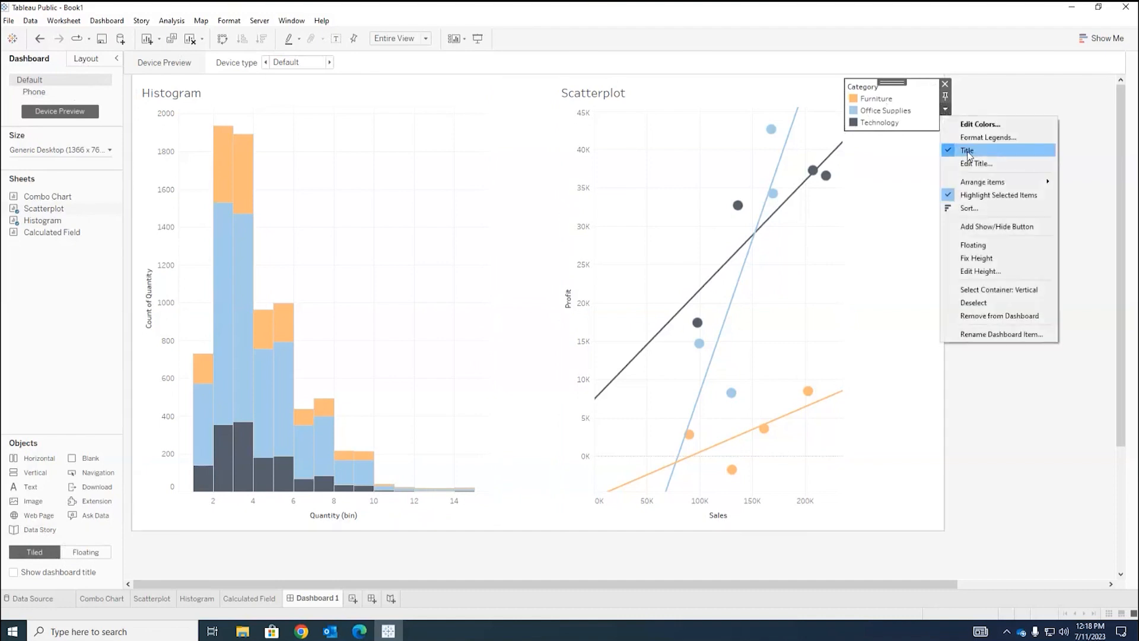
{"action": "left_click", "coordinate": [935, 71]}
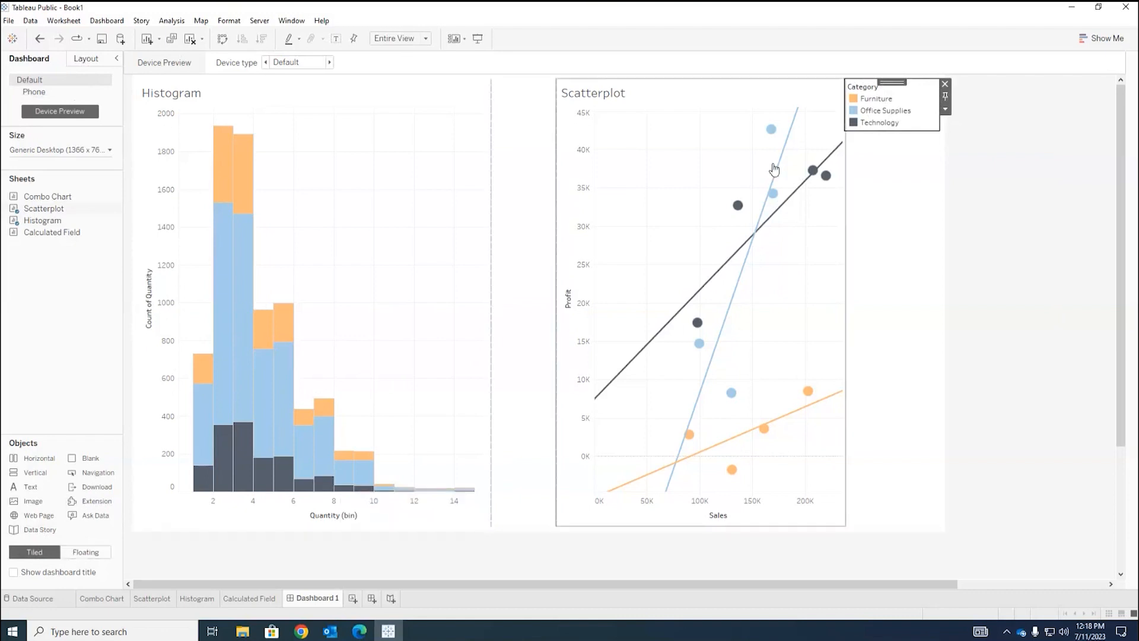
{"action": "left_click", "coordinate": [945, 110]}
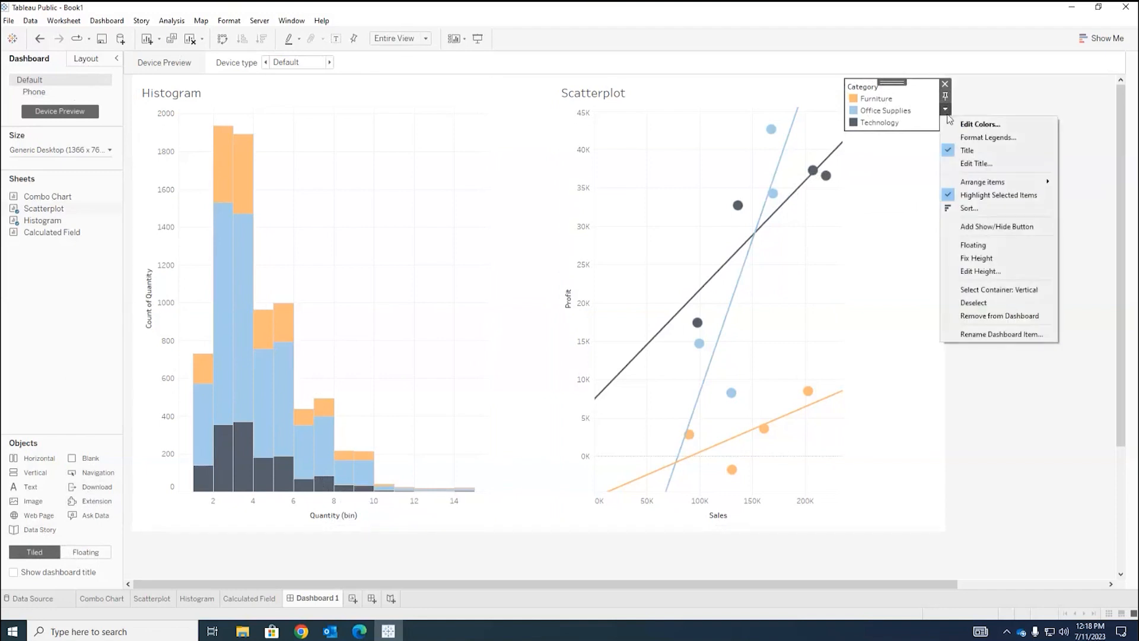
{"action": "left_click", "coordinate": [974, 245]}
{"action": "left_click_drag", "start_coordinate": [875, 92], "coordinate": [408, 131]}
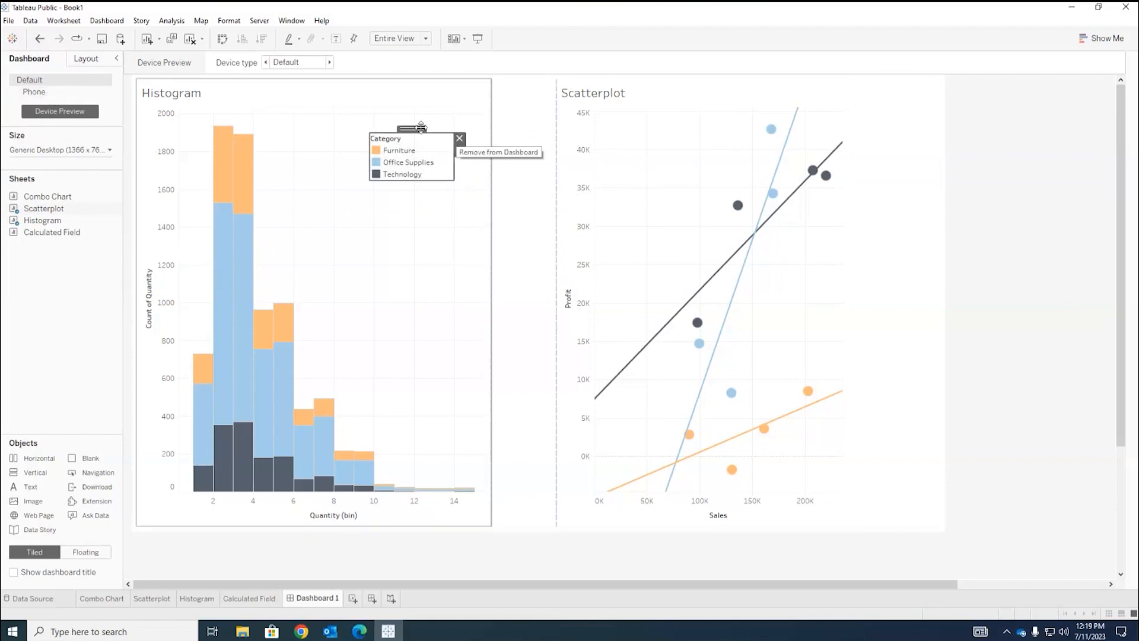
{"action": "left_click_drag", "start_coordinate": [409, 129], "coordinate": [588, 74]}
{"action": "left_click", "coordinate": [517, 130]}
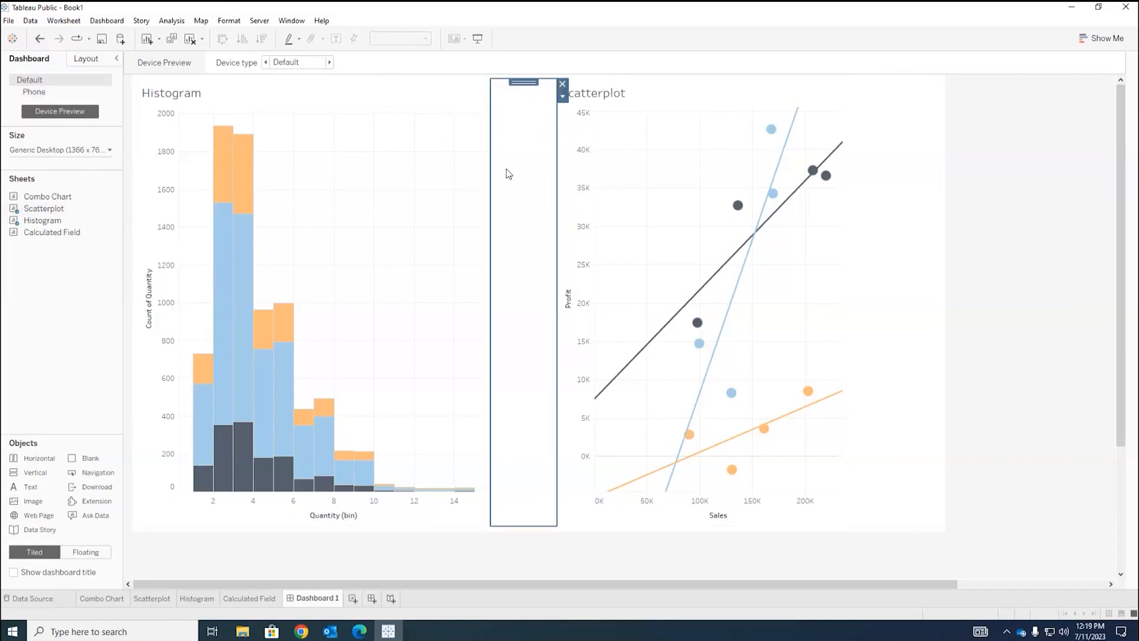
{"action": "key", "text": "Delete"}
{"action": "left_click", "coordinate": [39, 39]}
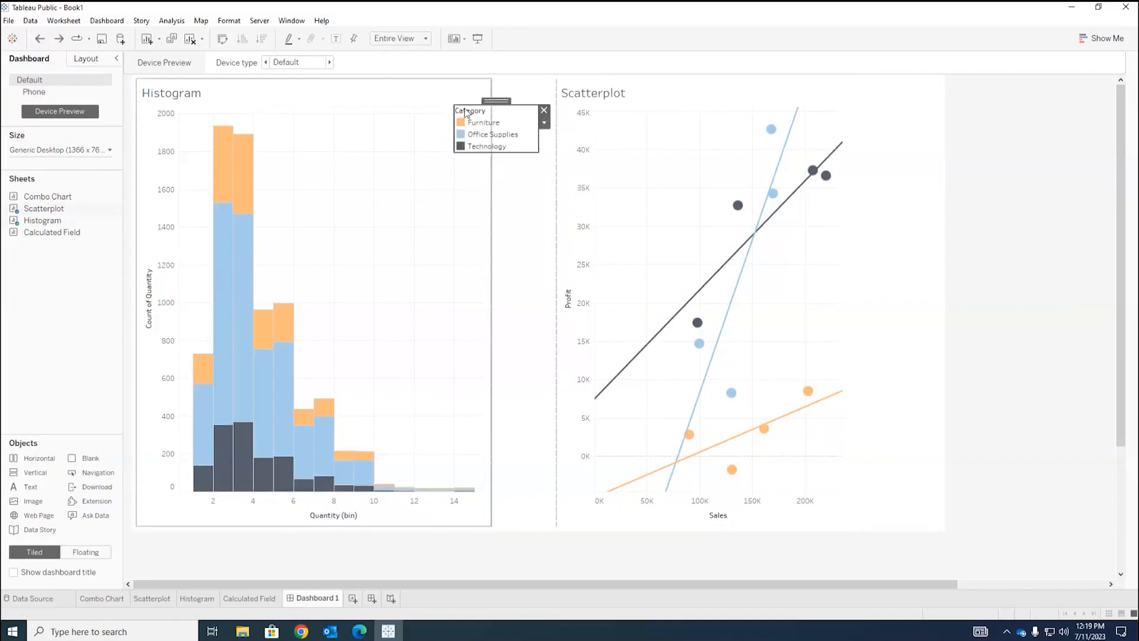
Move the Category legend onto the Histogram's empty upper area and add the Calculated Field sheet beneath the Histogram
{"action": "left_click_drag", "start_coordinate": [500, 104], "coordinate": [399, 113]}
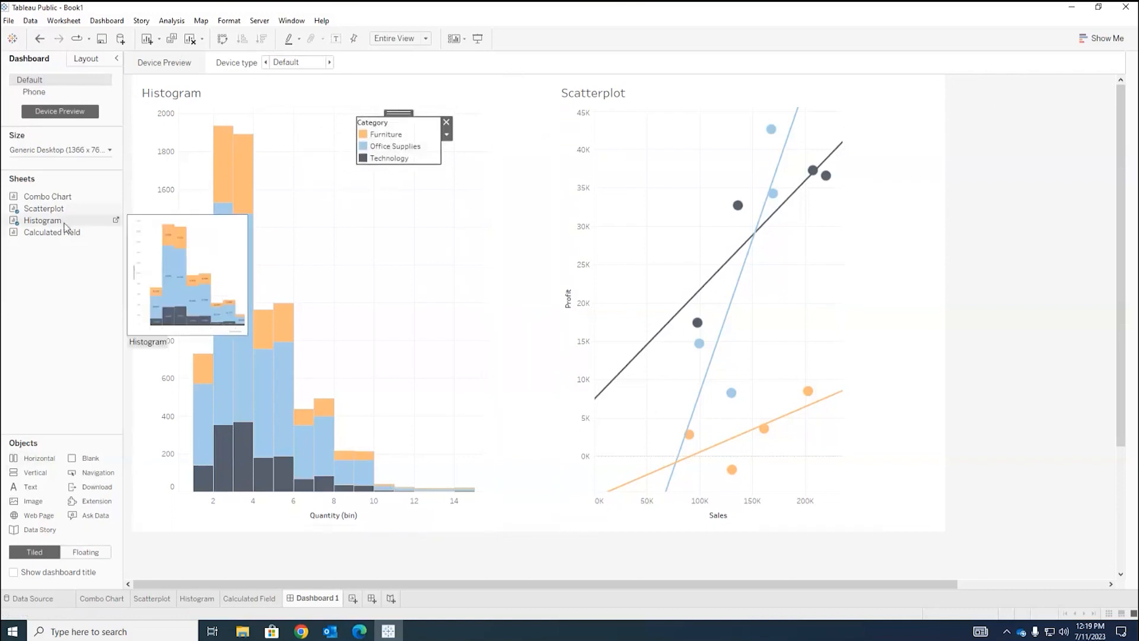
{"action": "left_click_drag", "start_coordinate": [61, 232], "coordinate": [394, 499]}
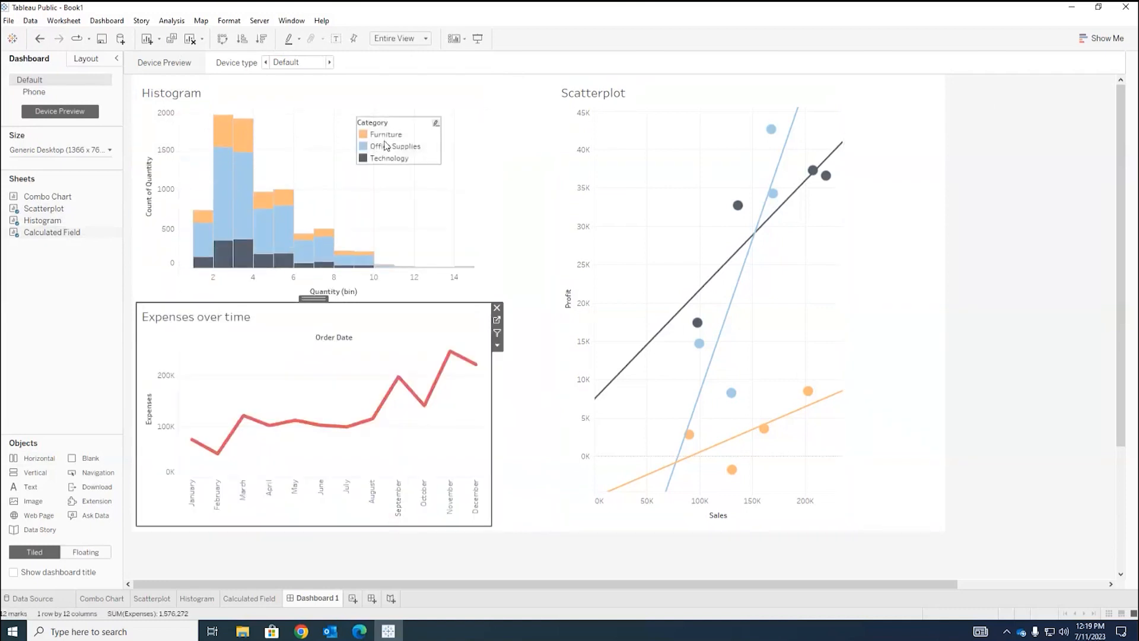
{"action": "left_click", "coordinate": [387, 142]}
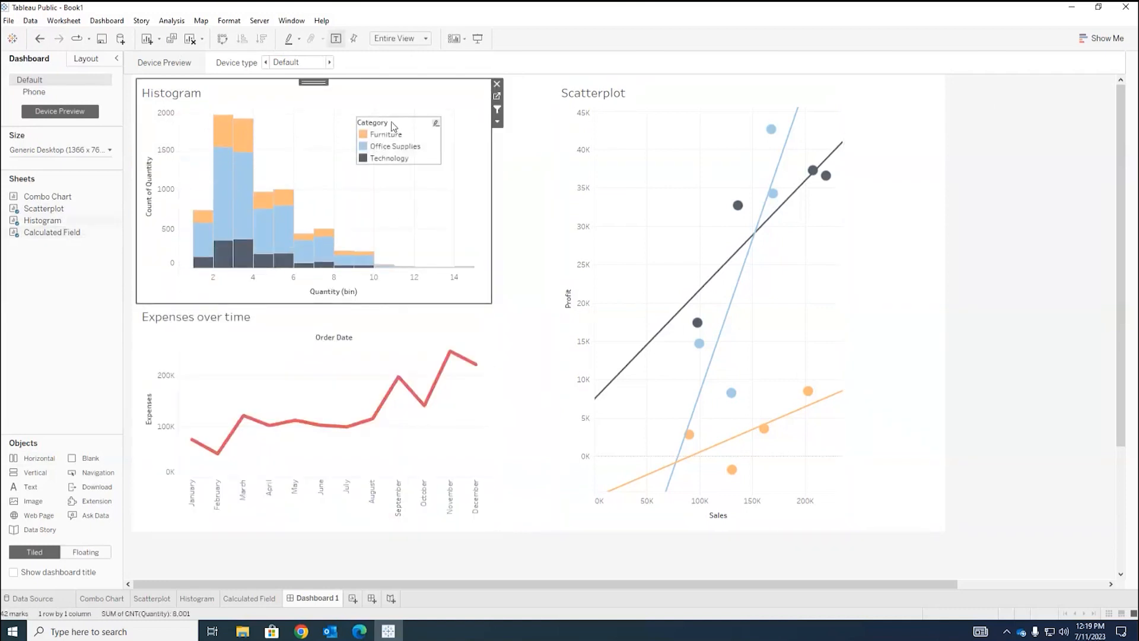
Move the Category legend to the gap between the charts and turn off its floating option to tile it in the container
{"action": "left_click_drag", "start_coordinate": [432, 128], "coordinate": [522, 100]}
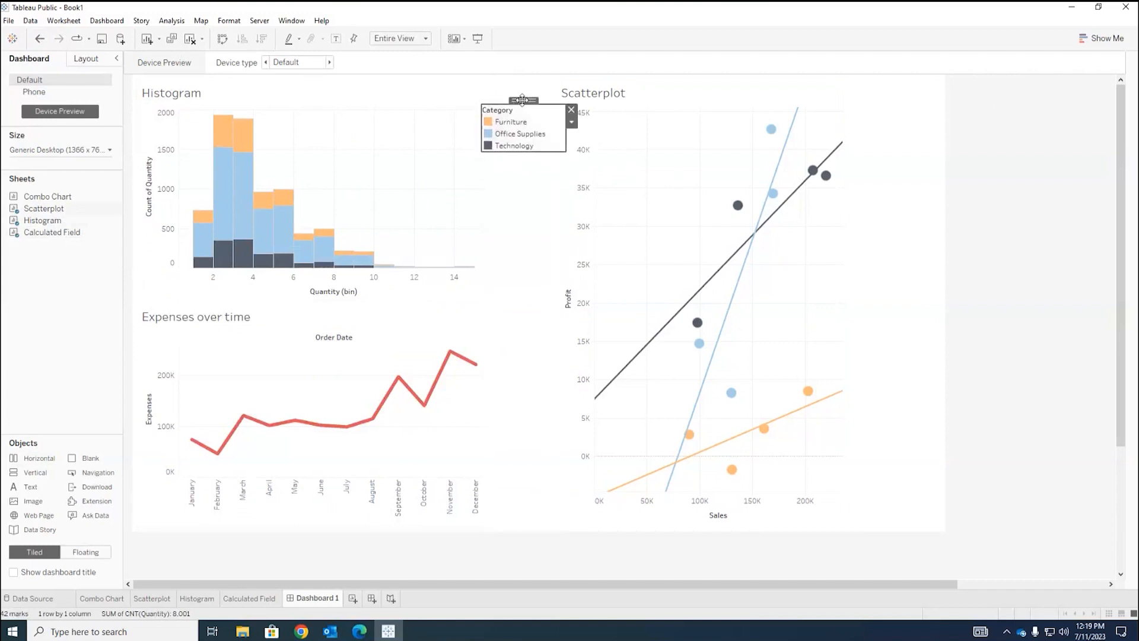
{"action": "left_click", "coordinate": [571, 121]}
{"action": "left_click", "coordinate": [587, 258]}
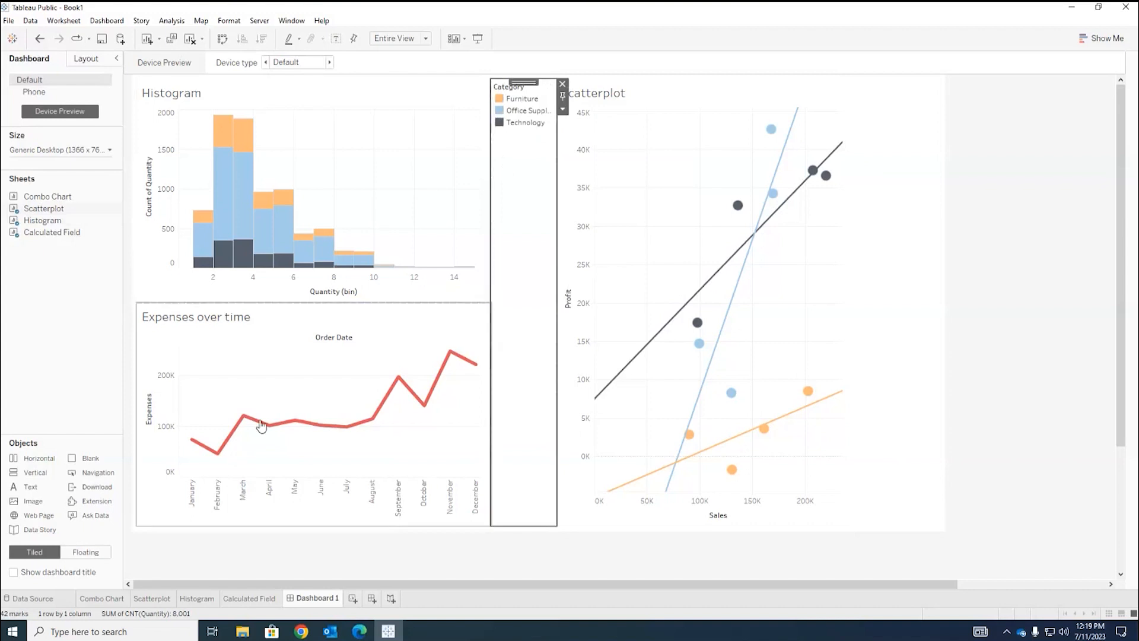
{"action": "left_click", "coordinate": [148, 356]}
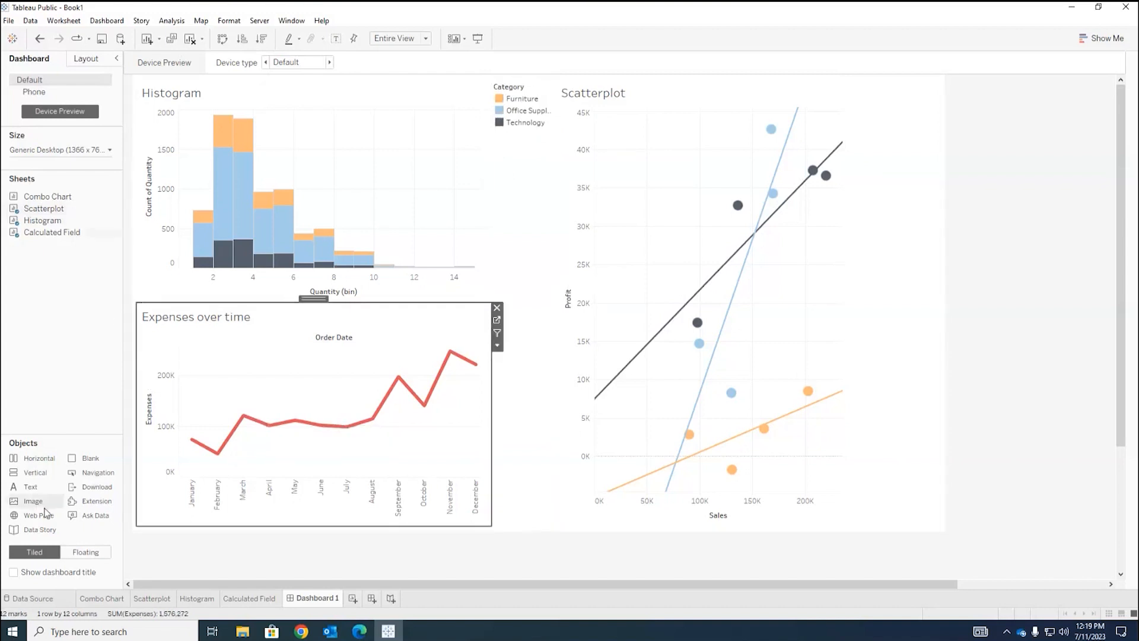
Add the Combo Chart as a floating object over the other charts, making it taller and slightly narrower
{"action": "left_click", "coordinate": [85, 551]}
{"action": "left_click_drag", "start_coordinate": [44, 196], "coordinate": [377, 311]}
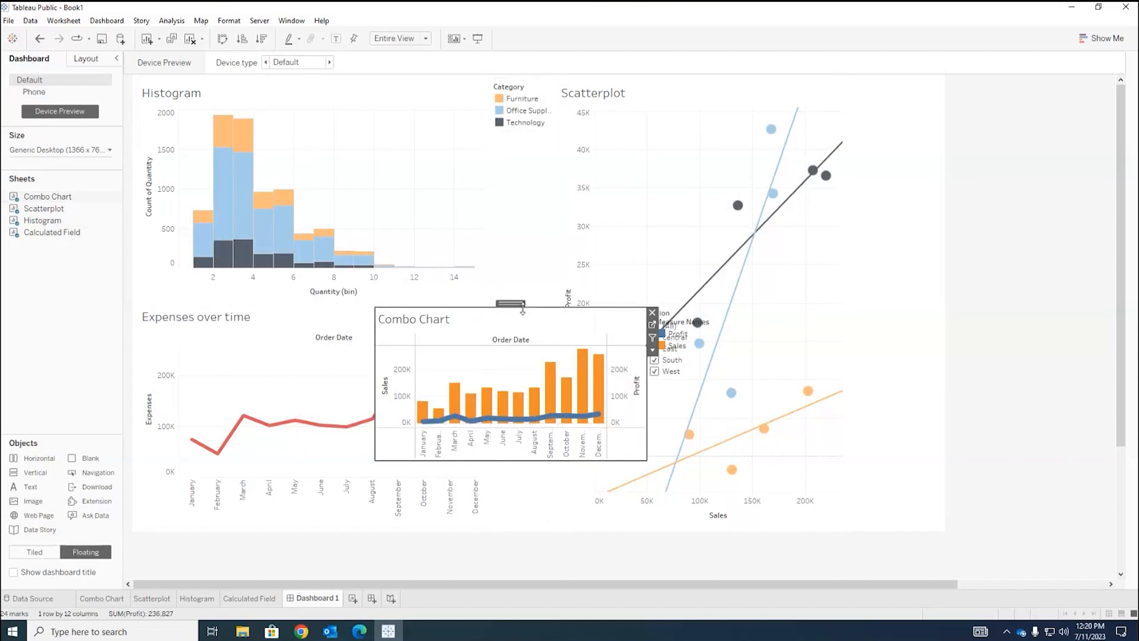
{"action": "left_click_drag", "start_coordinate": [521, 307], "coordinate": [522, 210]}
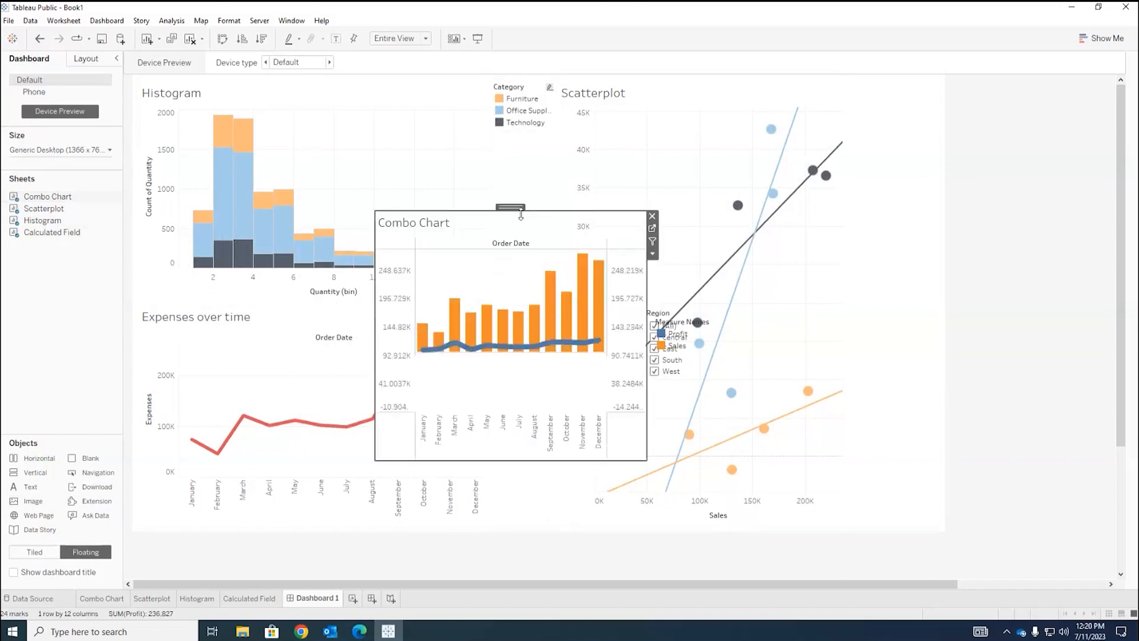
{"action": "left_click_drag", "start_coordinate": [376, 270], "coordinate": [392, 270]}
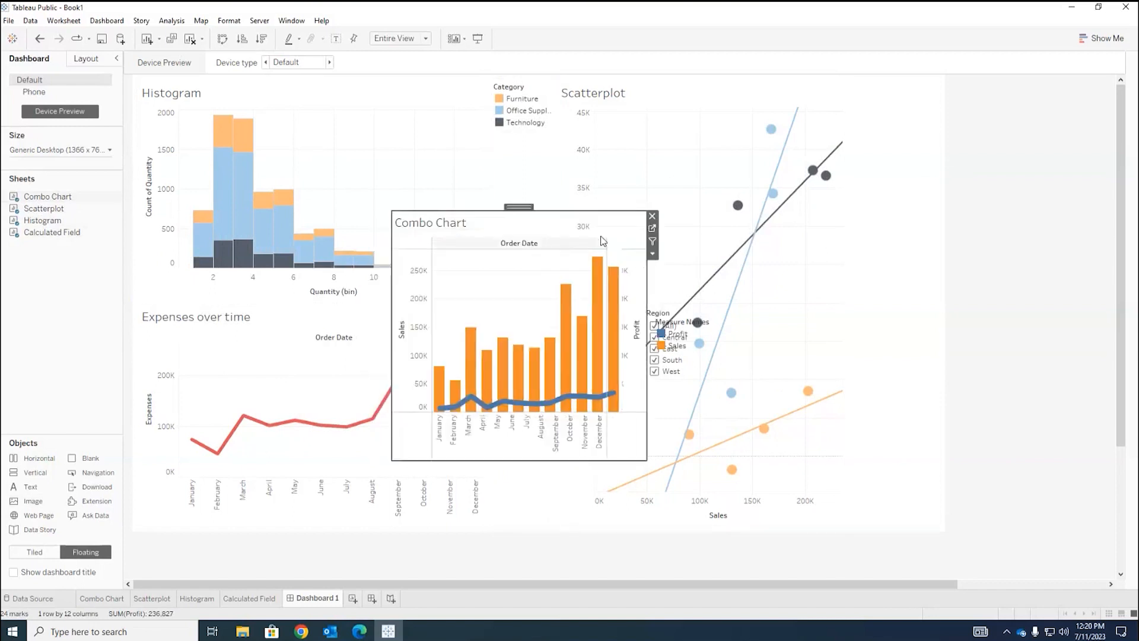
{"action": "left_click_drag", "start_coordinate": [524, 212], "coordinate": [531, 201]}
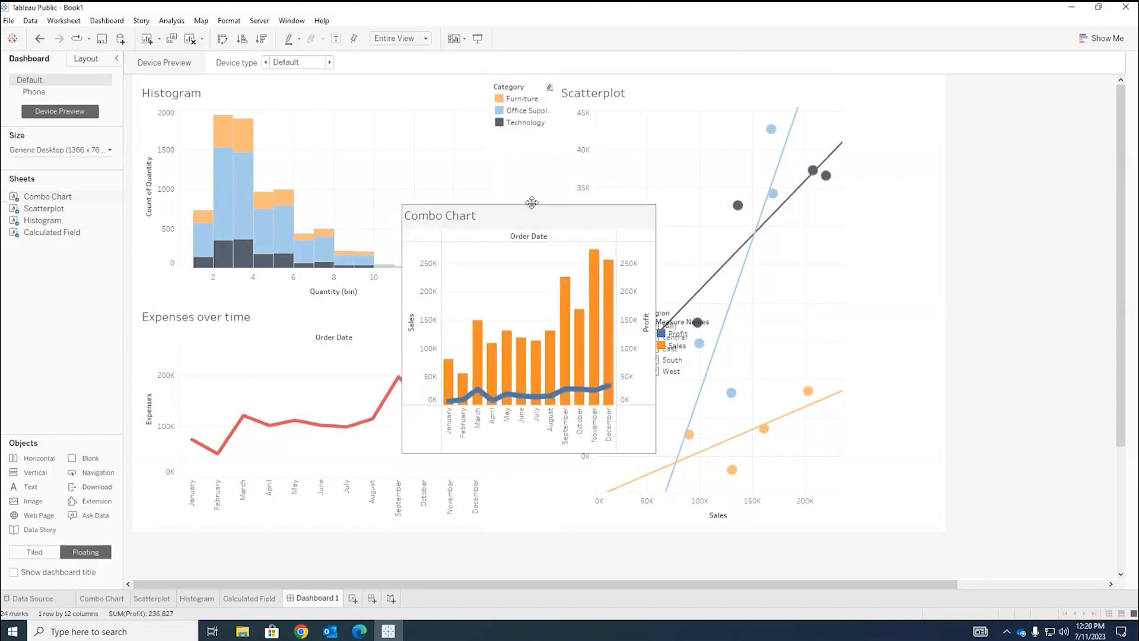
{"action": "left_click", "coordinate": [521, 190]}
{"action": "left_click", "coordinate": [638, 244]}
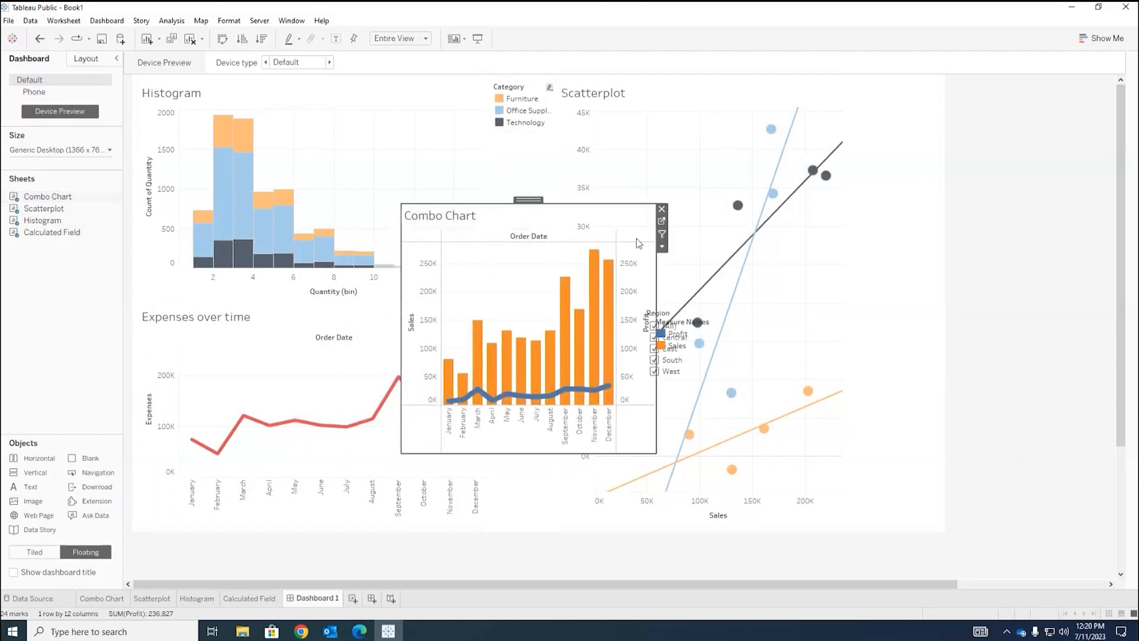
Change the Combo Chart from floating to tiled and remove it from the dashboard
{"action": "left_click", "coordinate": [662, 246]}
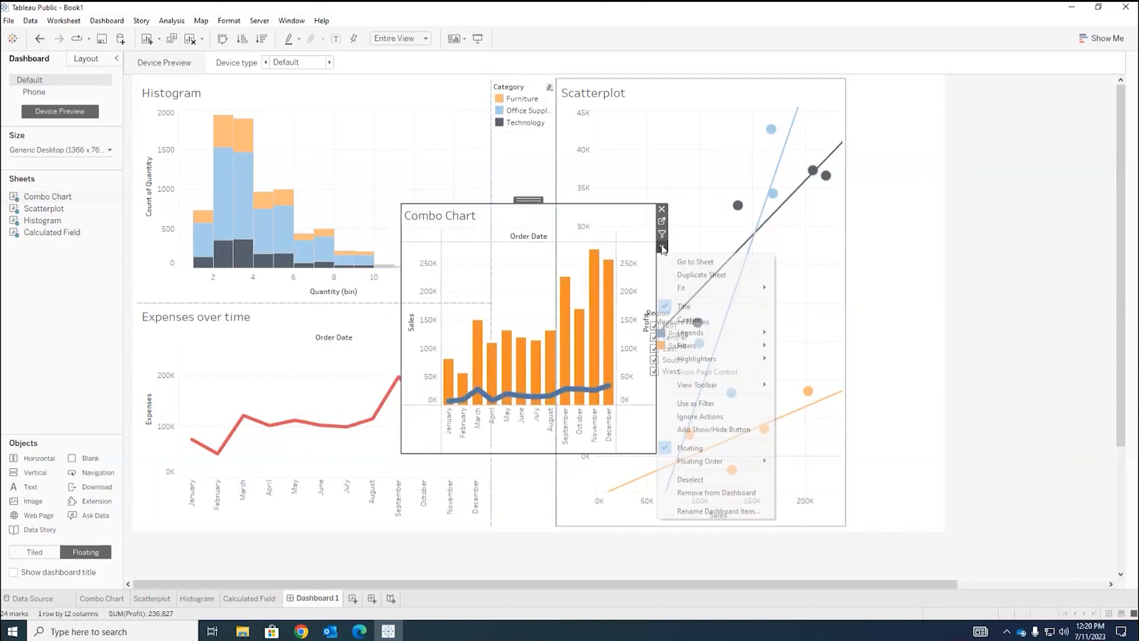
{"action": "left_click", "coordinate": [717, 445]}
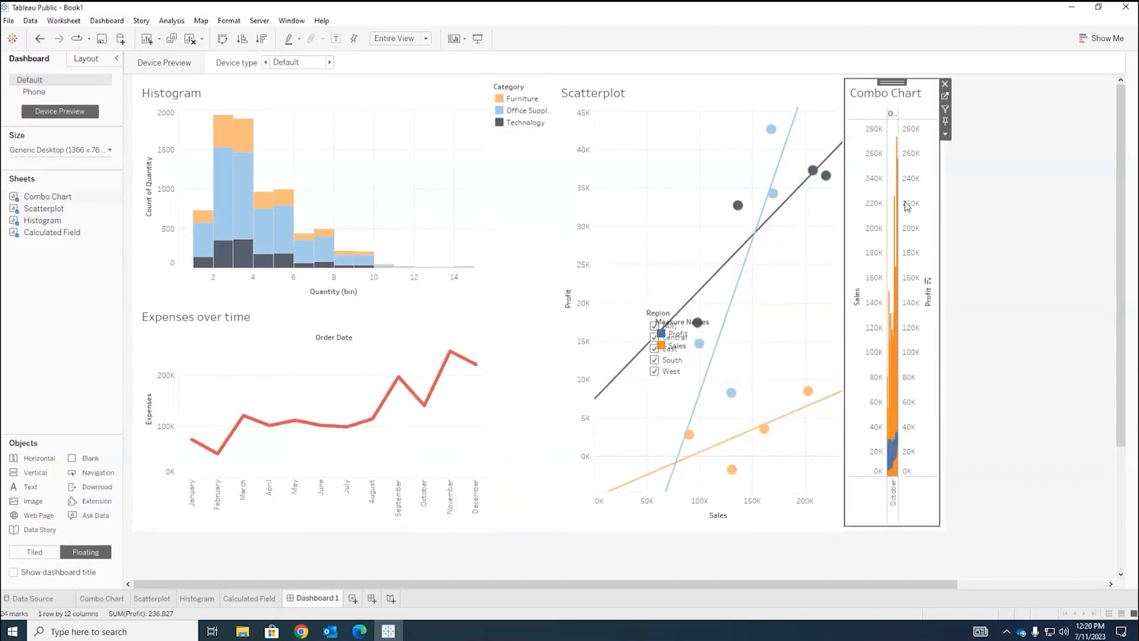
{"action": "left_click", "coordinate": [945, 86]}
Remove the Expenses over time view from the dashboard and select the Category legend
{"action": "left_click", "coordinate": [527, 330]}
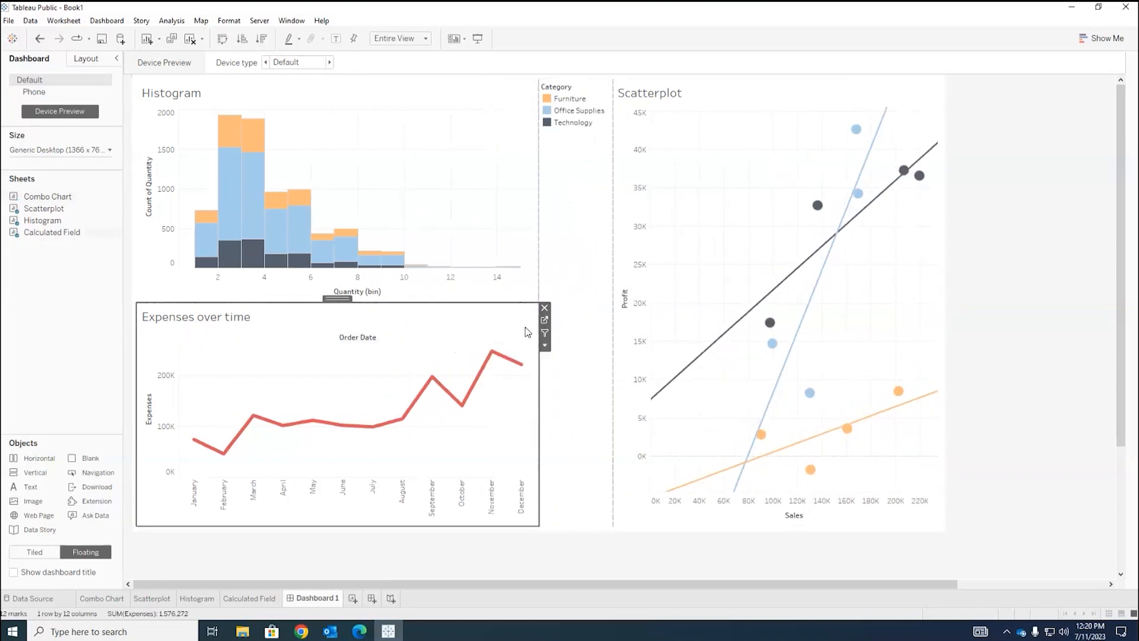
{"action": "left_click", "coordinate": [544, 308]}
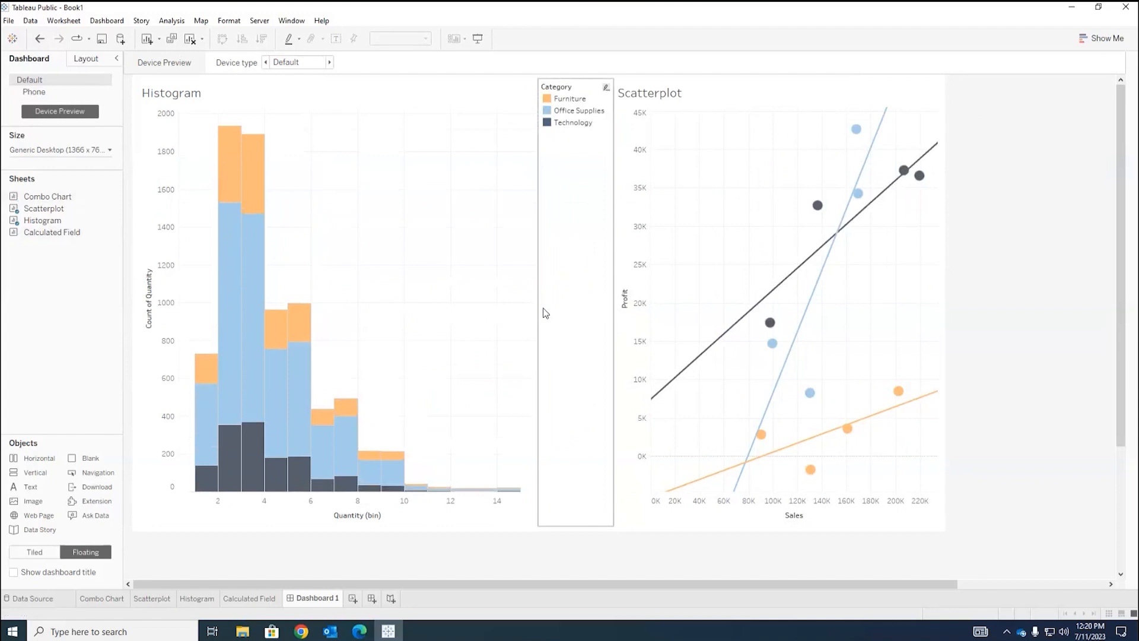
{"action": "left_click", "coordinate": [563, 272]}
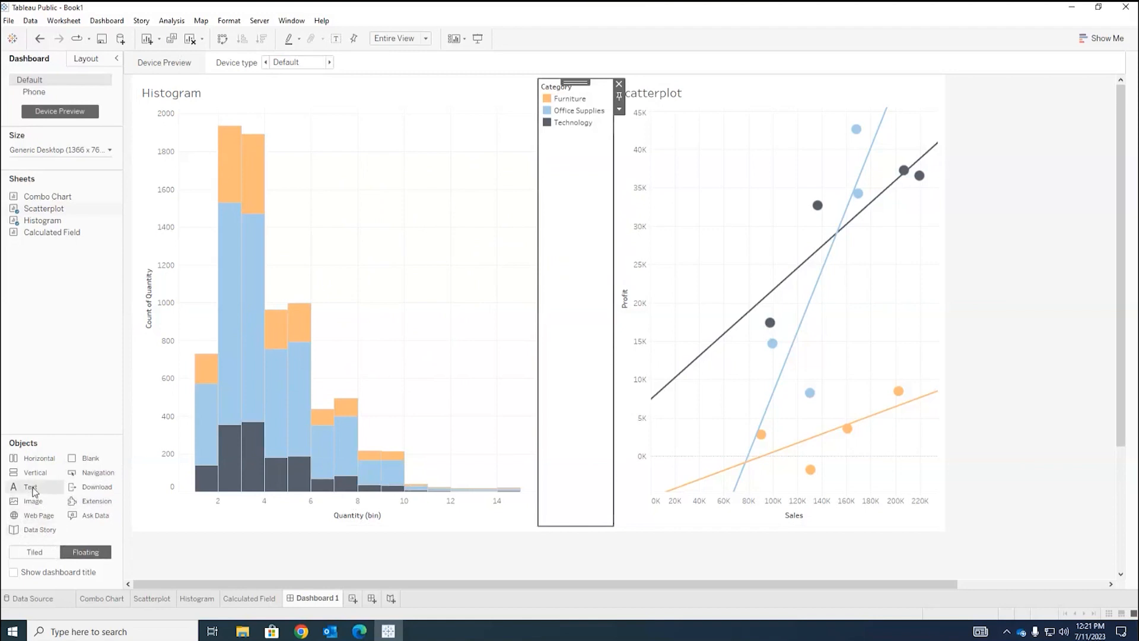
Add a floating text object reading "This is my dashboard!" in bold 22-point type and place it over the upper part of the Histogram
{"action": "double_click", "coordinate": [33, 490]}
{"action": "type", "text": "This is my da"}
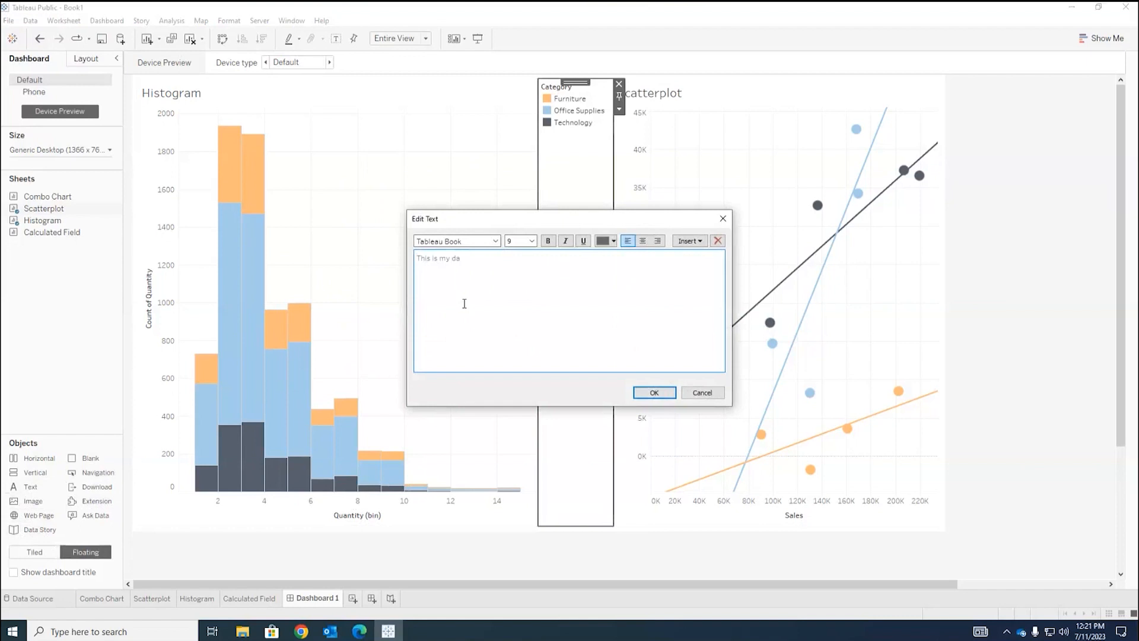
{"action": "type", "text": "shboard"}
{"action": "left_click_drag", "start_coordinate": [485, 260], "coordinate": [417, 259]}
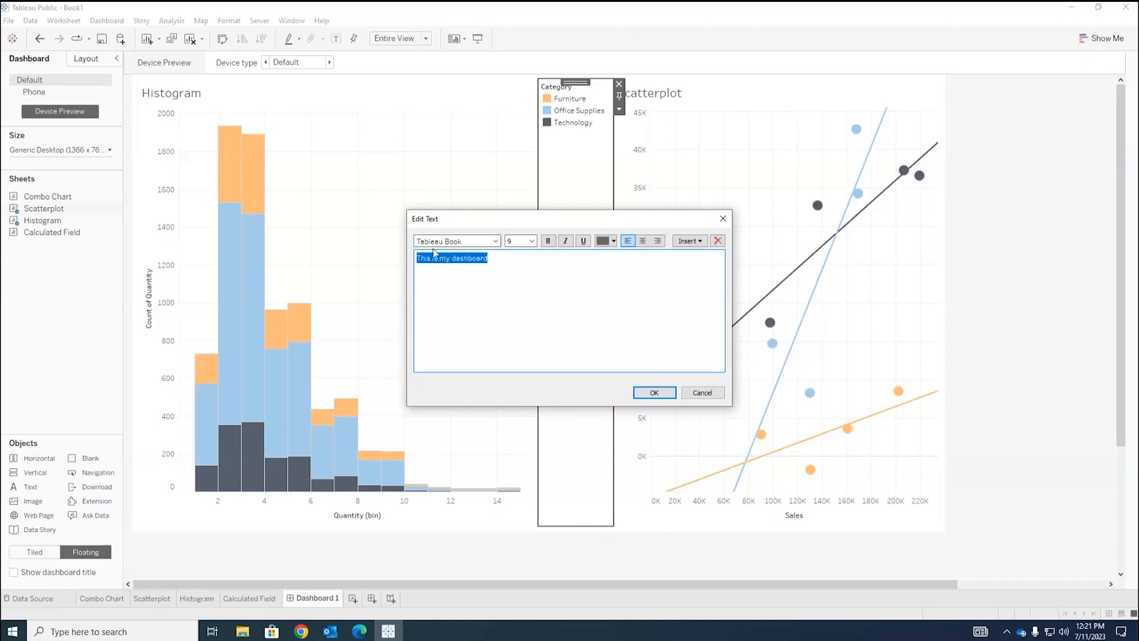
{"action": "left_click", "coordinate": [532, 241]}
{"action": "left_click", "coordinate": [520, 328]}
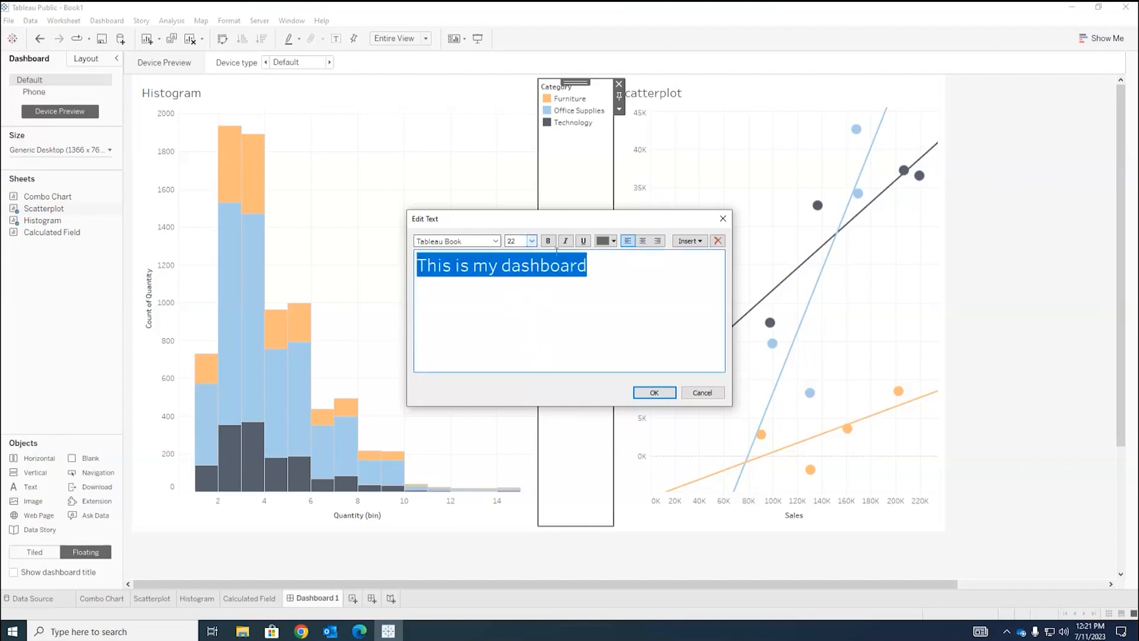
{"action": "left_click", "coordinate": [548, 240]}
{"action": "left_click", "coordinate": [614, 280]}
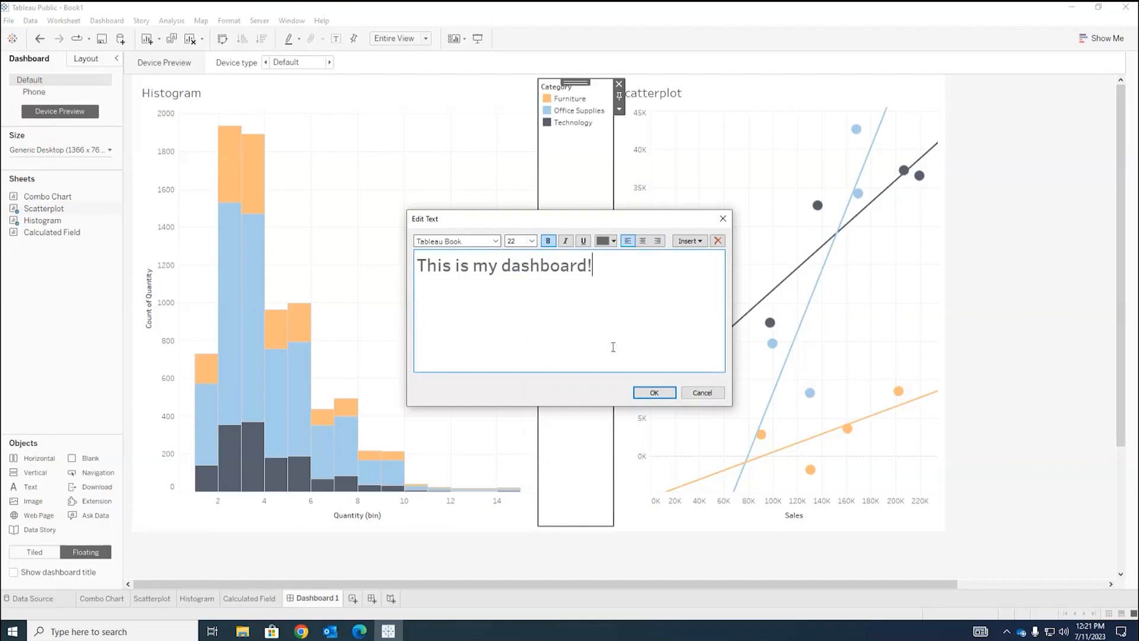
{"action": "left_click", "coordinate": [653, 392]}
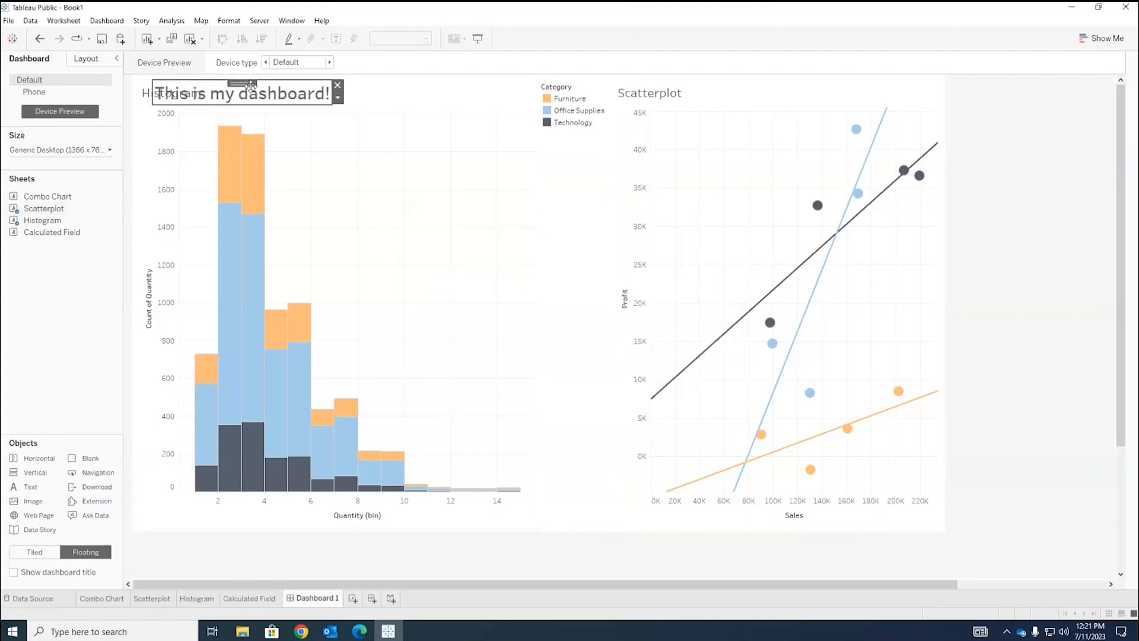
{"action": "left_click_drag", "start_coordinate": [242, 82], "coordinate": [360, 93]}
{"action": "left_click", "coordinate": [412, 126]}
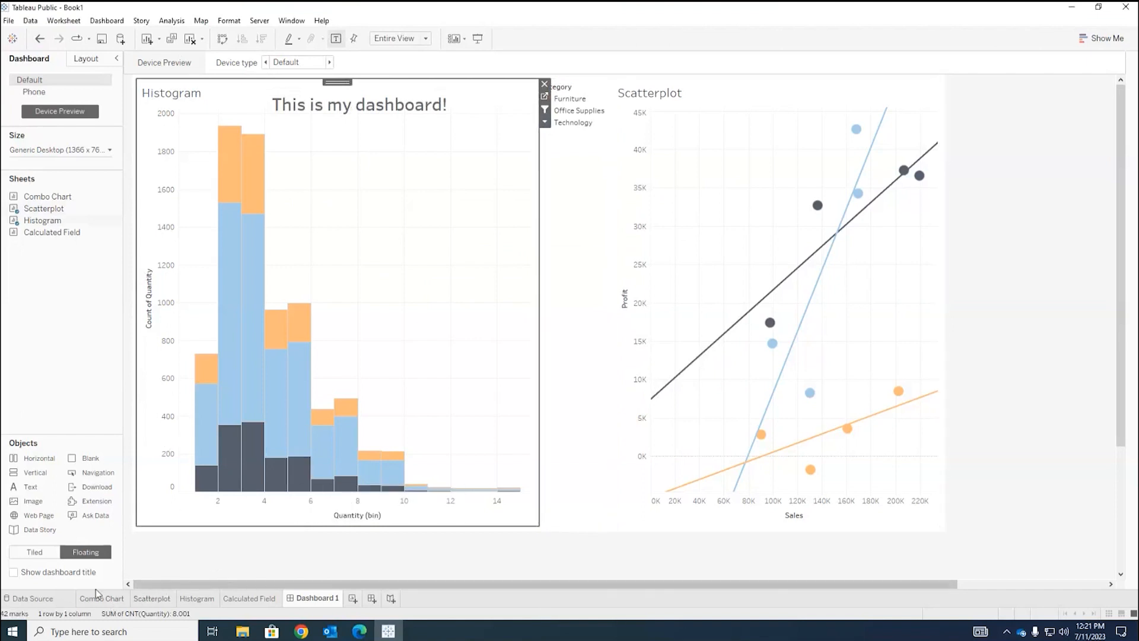
Change the mark shape on the Scatterplot sheet to filled upward triangles and return to Dashboard 1
{"action": "left_click", "coordinate": [150, 598]}
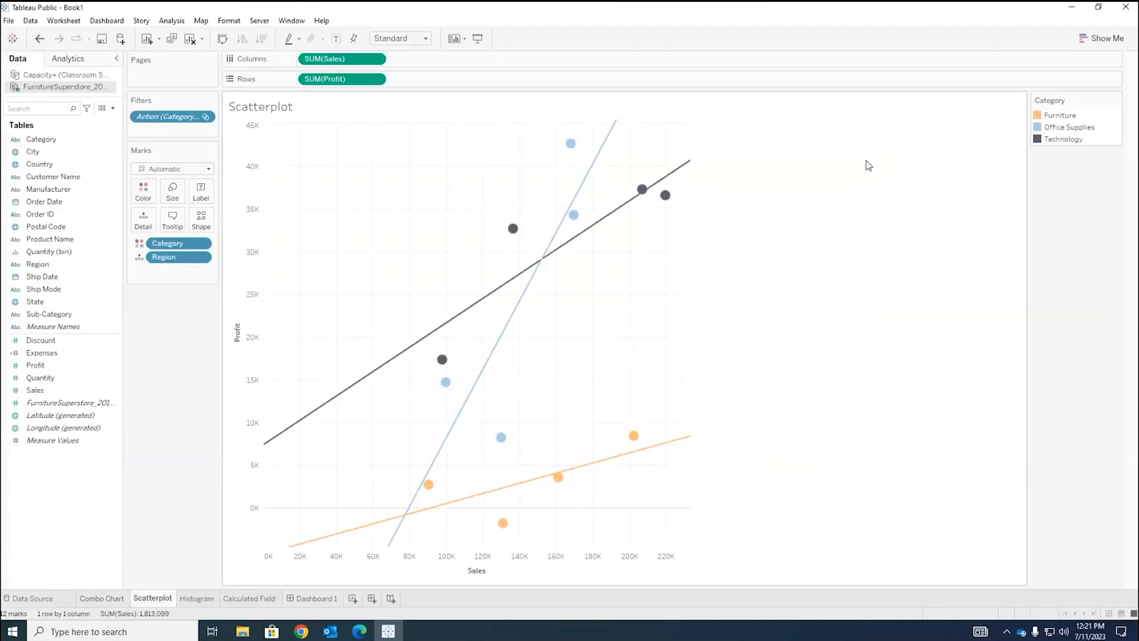
{"action": "mouse_move", "coordinate": [444, 362]}
{"action": "left_click", "coordinate": [213, 226]}
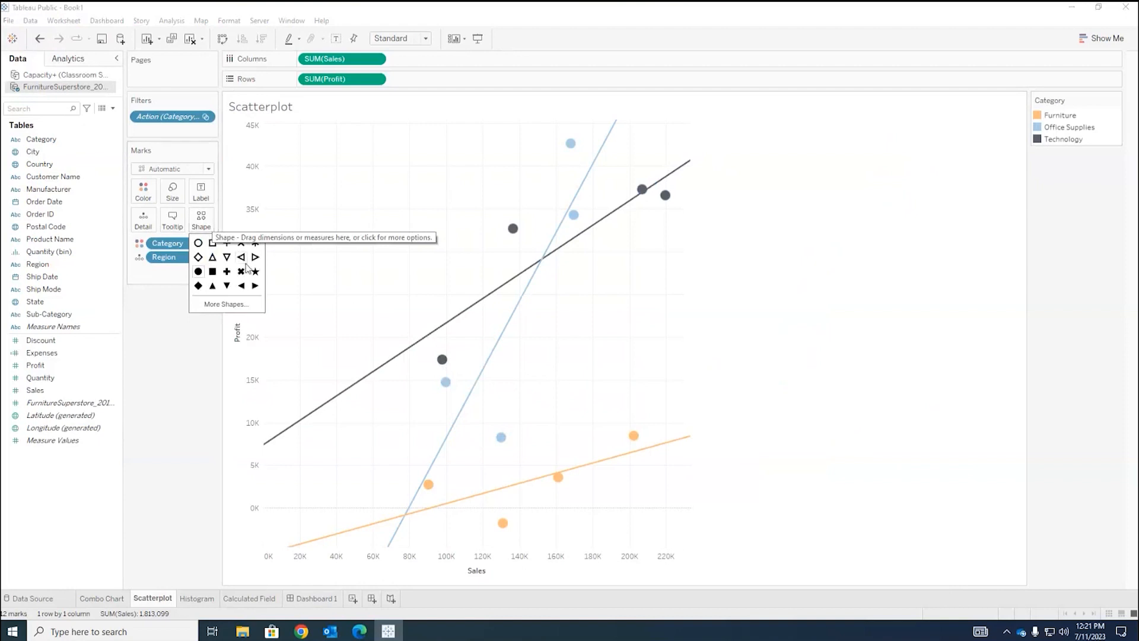
{"action": "left_click", "coordinate": [212, 288]}
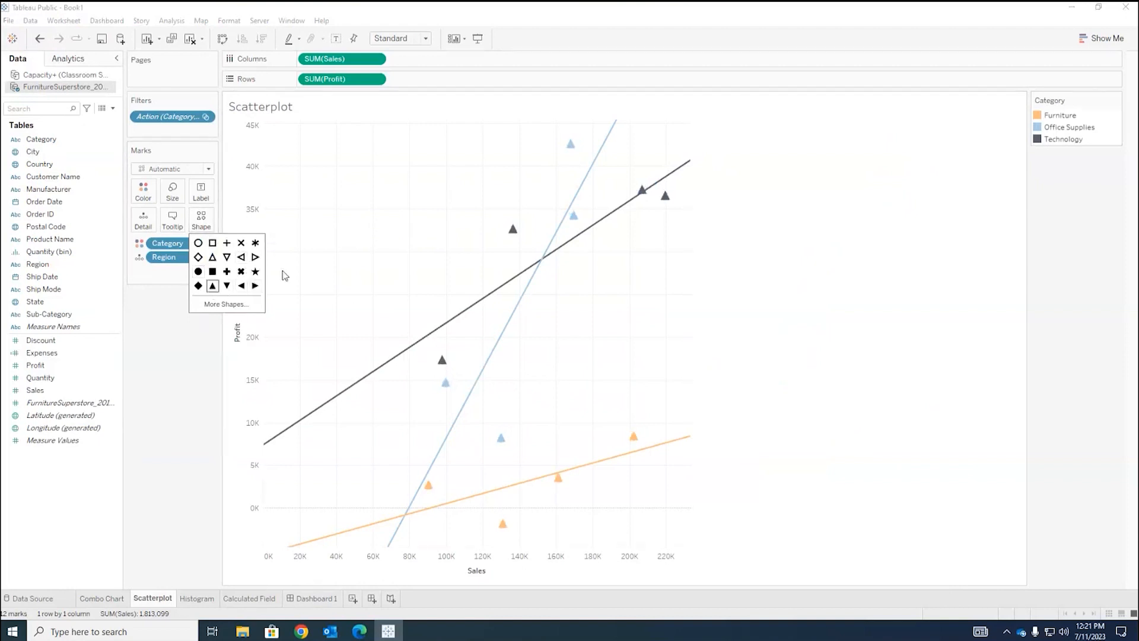
{"action": "left_click", "coordinate": [166, 433]}
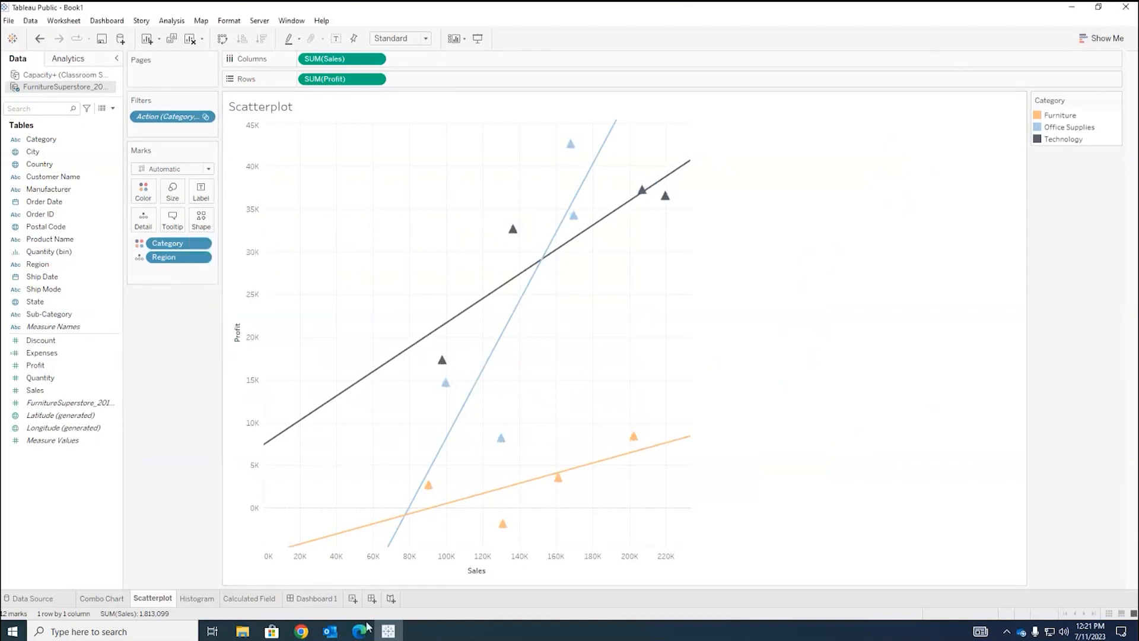
{"action": "left_click", "coordinate": [313, 599]}
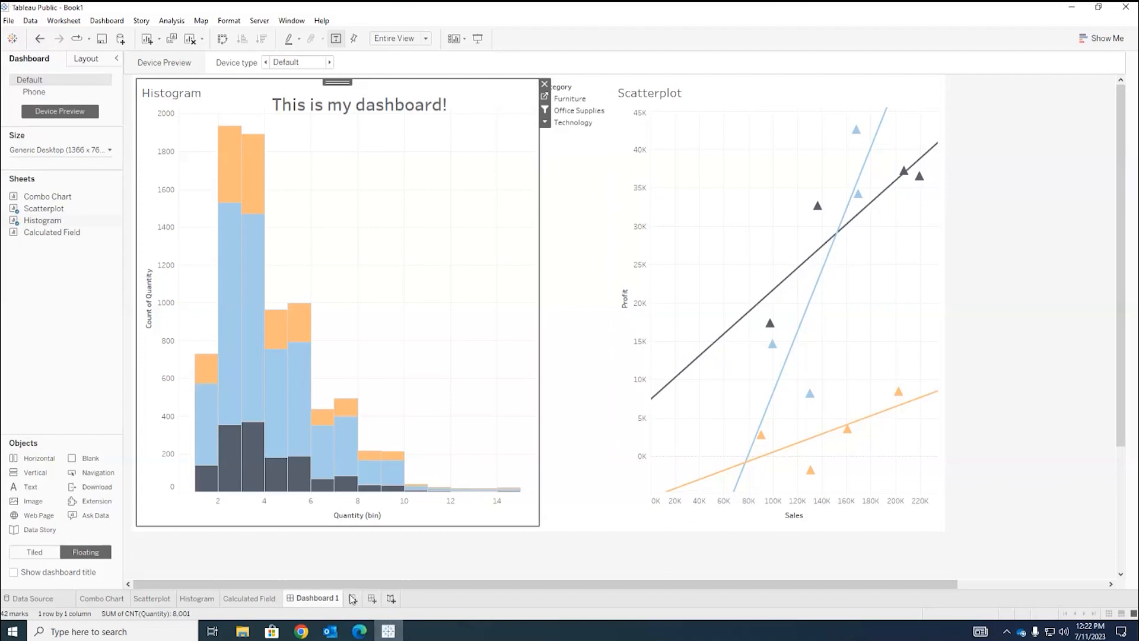
Create a new story and add Dashboard 1 as its first story point
{"action": "left_click", "coordinate": [391, 600]}
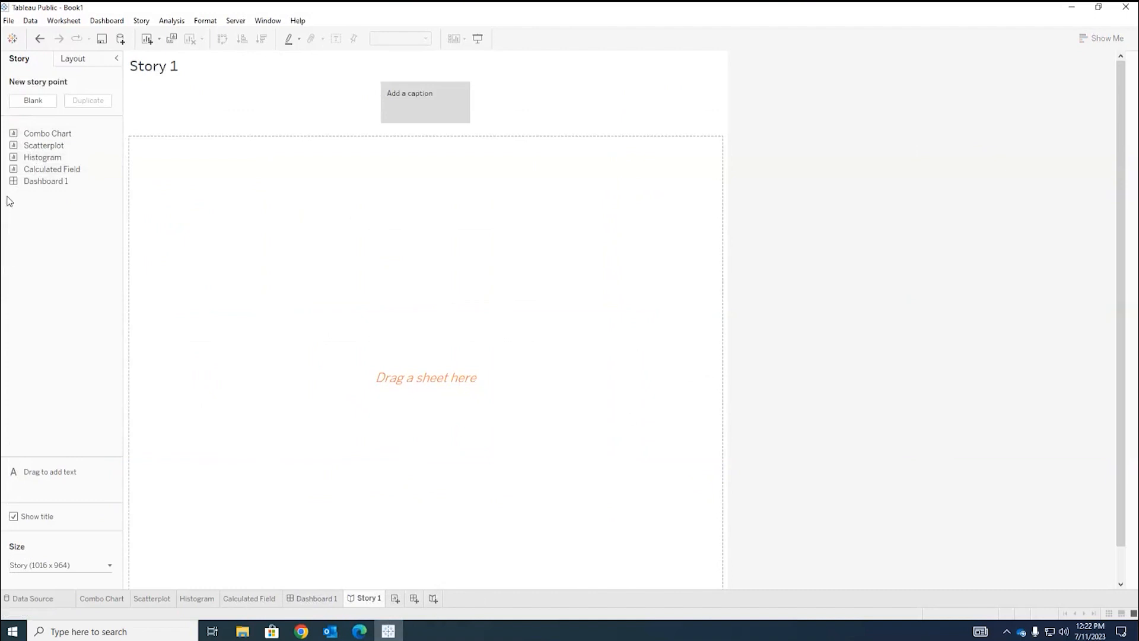
{"action": "mouse_move", "coordinate": [69, 172]}
{"action": "left_click_drag", "start_coordinate": [51, 181], "coordinate": [352, 197]}
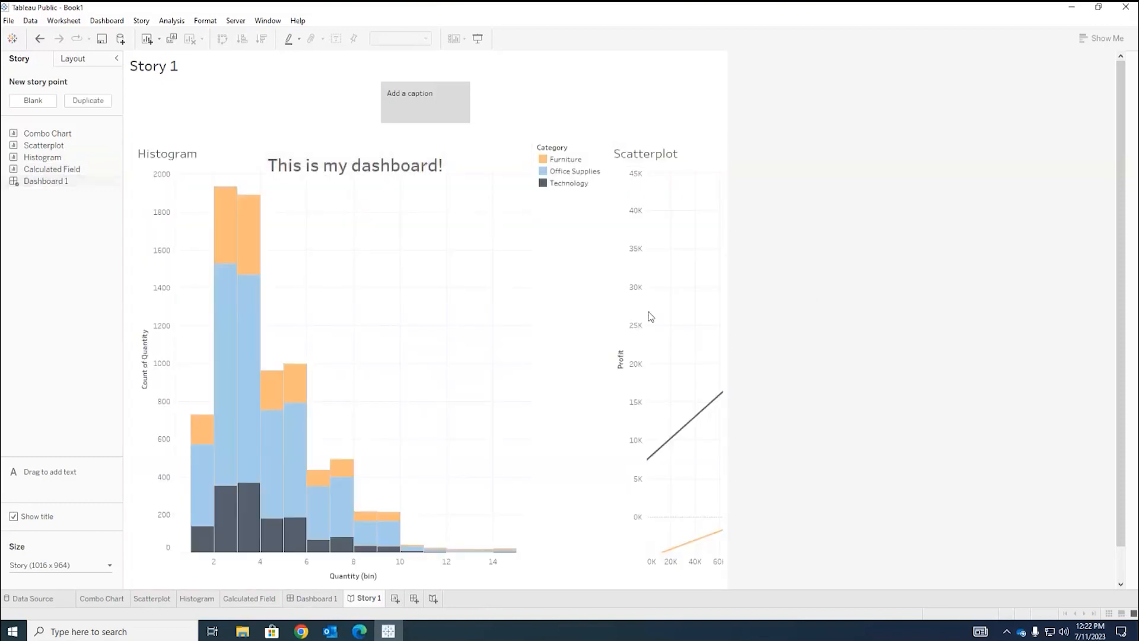
Create a second story containing the Calculated Field sheet and return to Story 1
{"action": "left_click", "coordinate": [433, 598]}
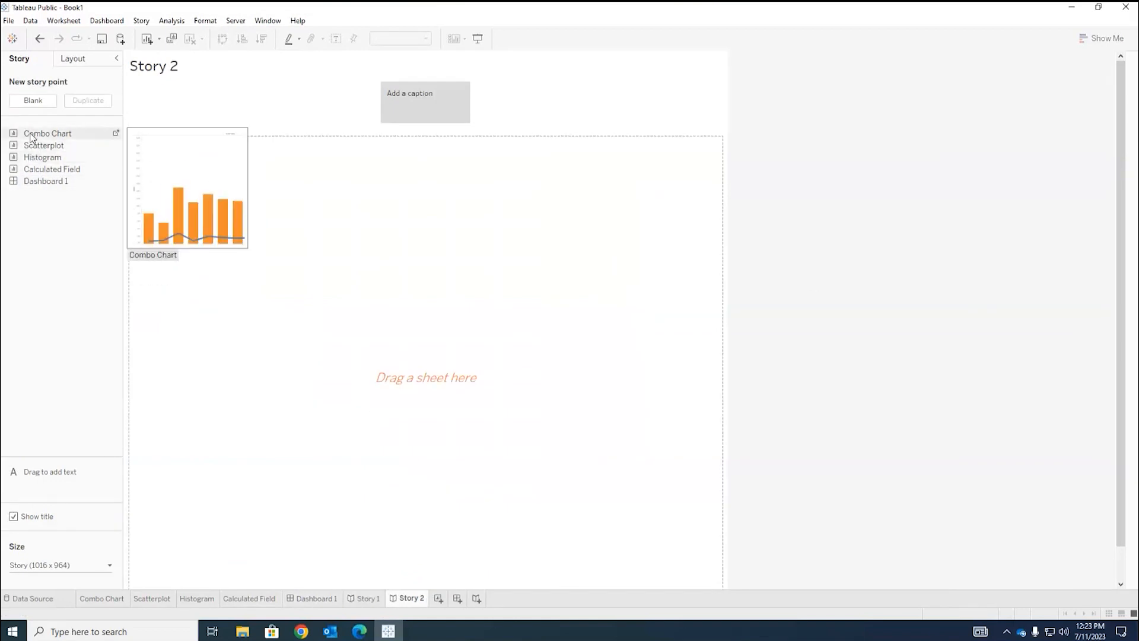
{"action": "left_click_drag", "start_coordinate": [51, 169], "coordinate": [208, 197]}
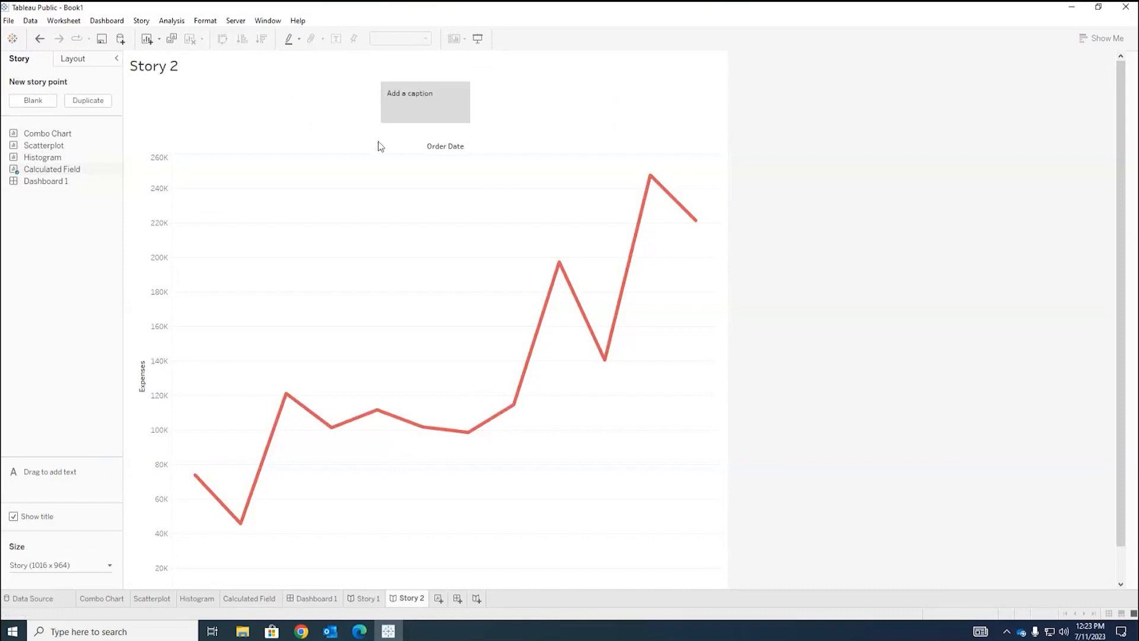
{"action": "left_click", "coordinate": [370, 600]}
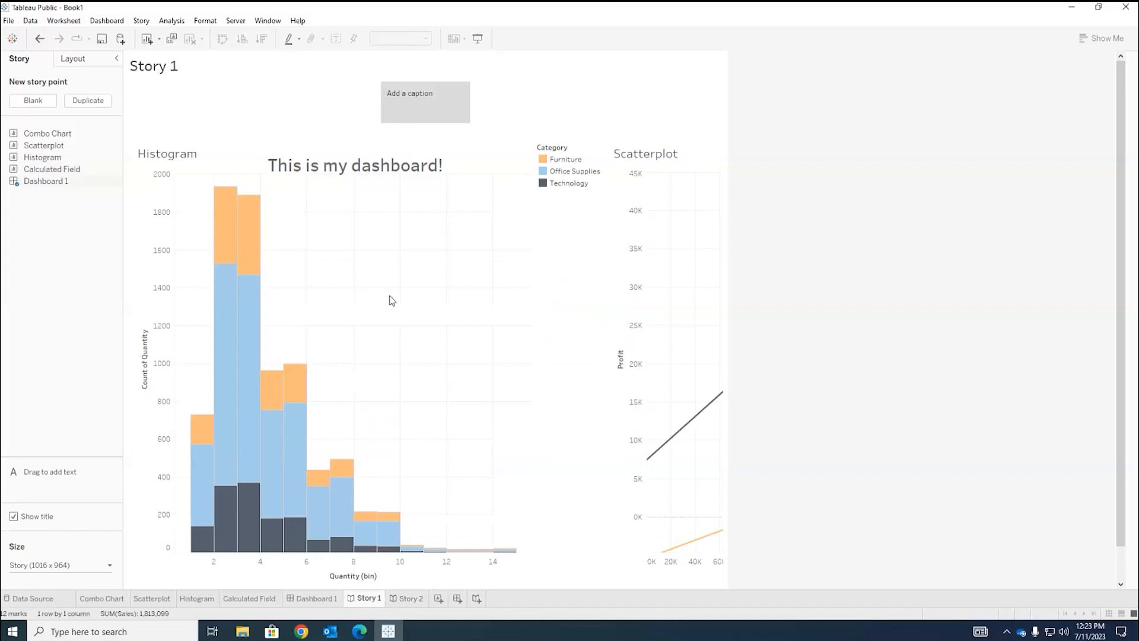
Set Dashboard 1's size to Automatic and review how it fits in Story 1
{"action": "left_click", "coordinate": [300, 599]}
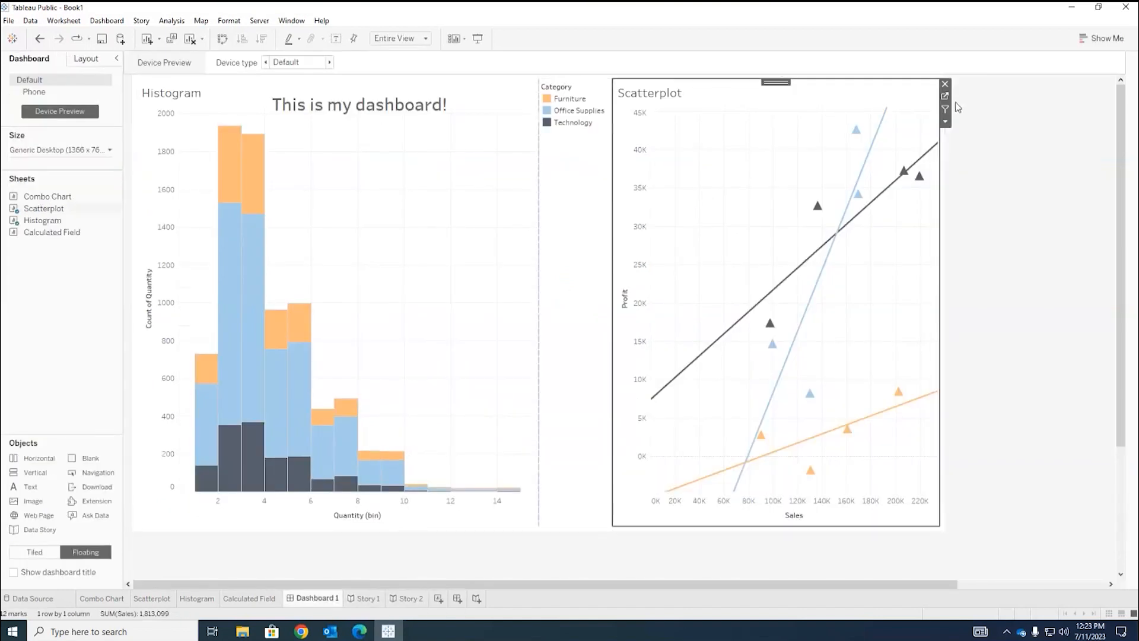
{"action": "left_click", "coordinate": [106, 150]}
{"action": "left_click", "coordinate": [118, 171]}
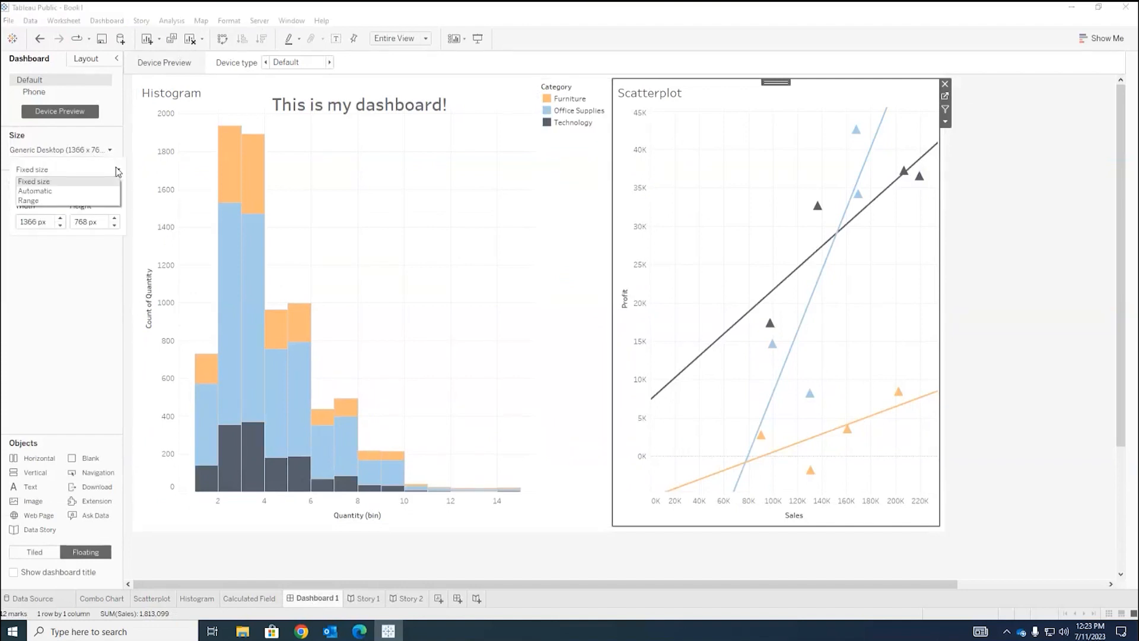
{"action": "left_click", "coordinate": [102, 191]}
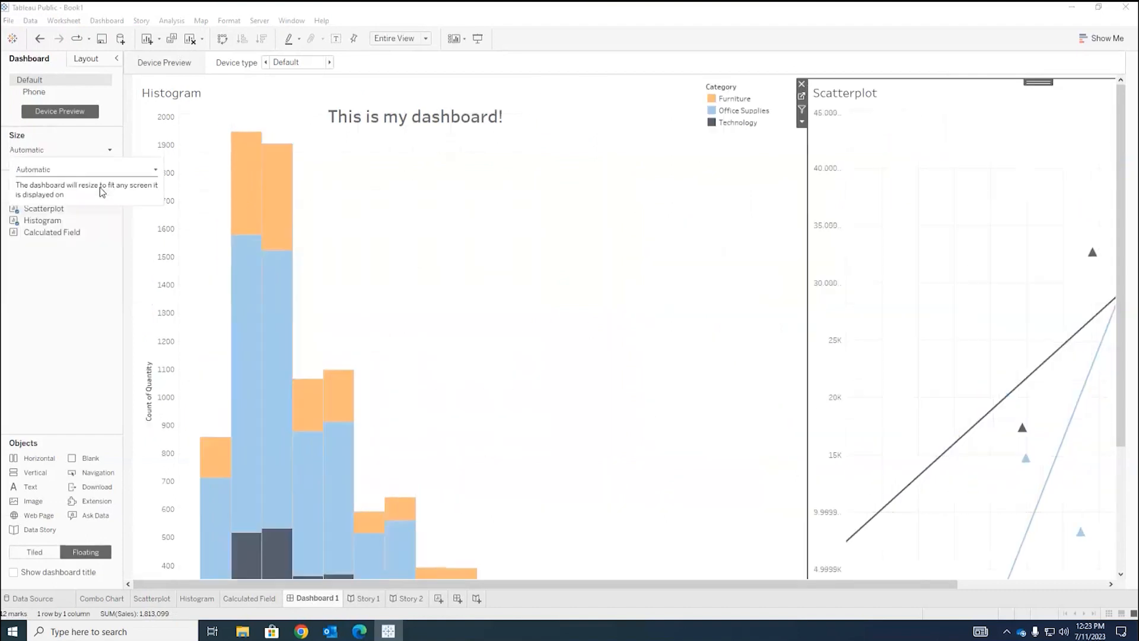
{"action": "left_click", "coordinate": [363, 599]}
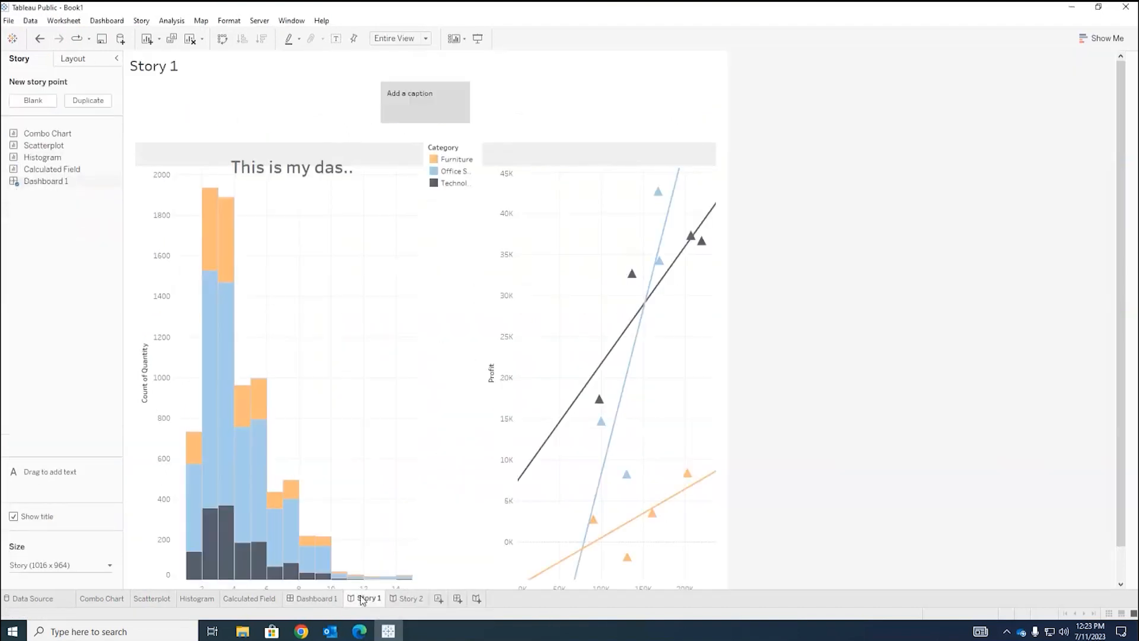
{"action": "scroll", "coordinate": [392, 276], "scroll_direction": "down", "scroll_amount": 1}
{"action": "scroll", "coordinate": [392, 276], "scroll_direction": "down", "scroll_amount": 1}
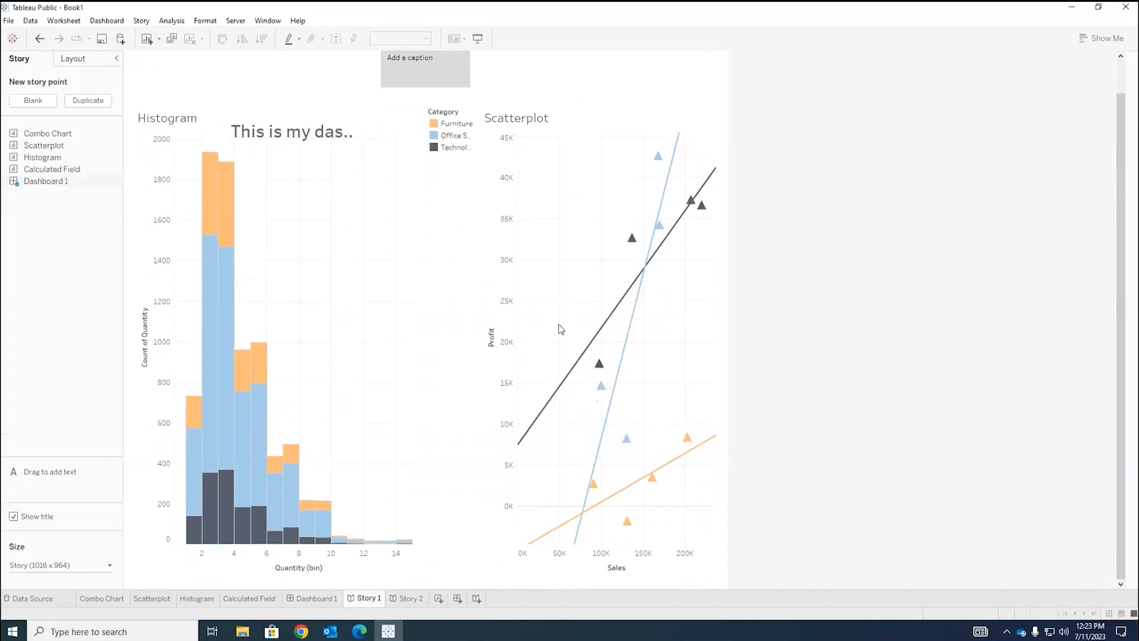
{"action": "scroll", "coordinate": [445, 371], "scroll_direction": "up", "scroll_amount": 1}
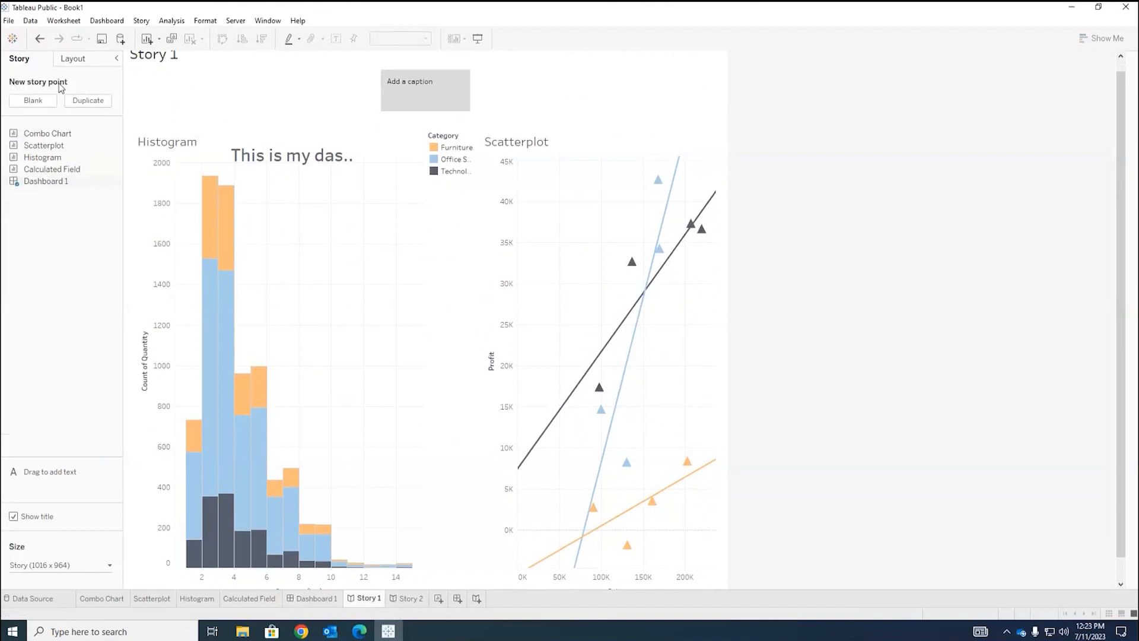
Add two blank story points to Story 1, placing the Calculated Field sheet in one and the Combo Chart in the other
{"action": "left_click", "coordinate": [34, 100]}
{"action": "left_click_drag", "start_coordinate": [52, 171], "coordinate": [340, 248]}
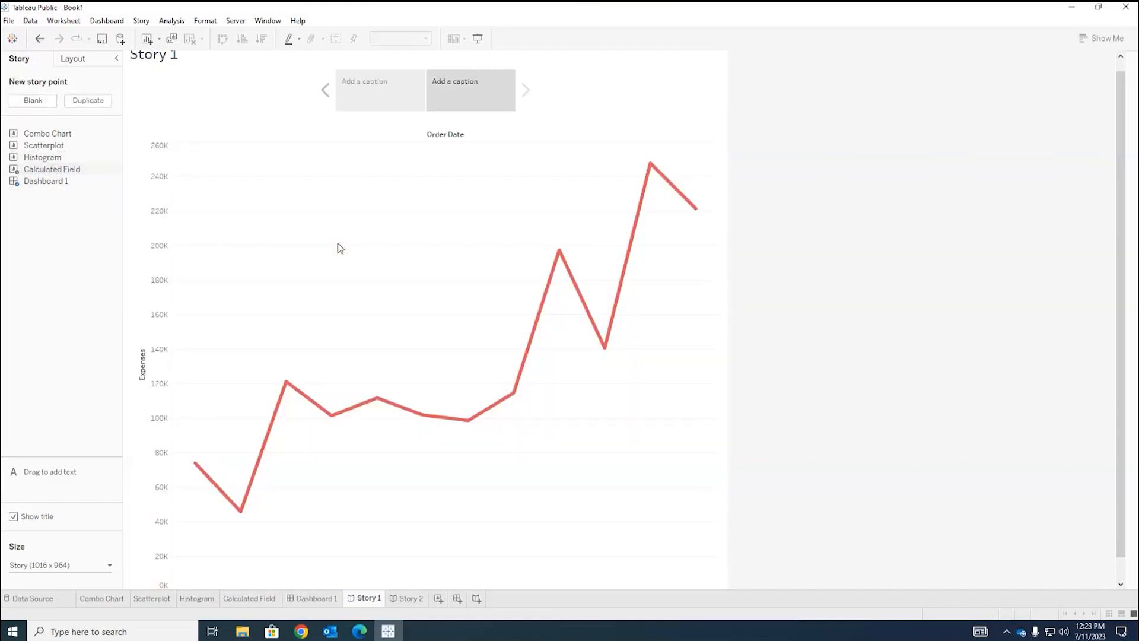
{"action": "left_click", "coordinate": [45, 105]}
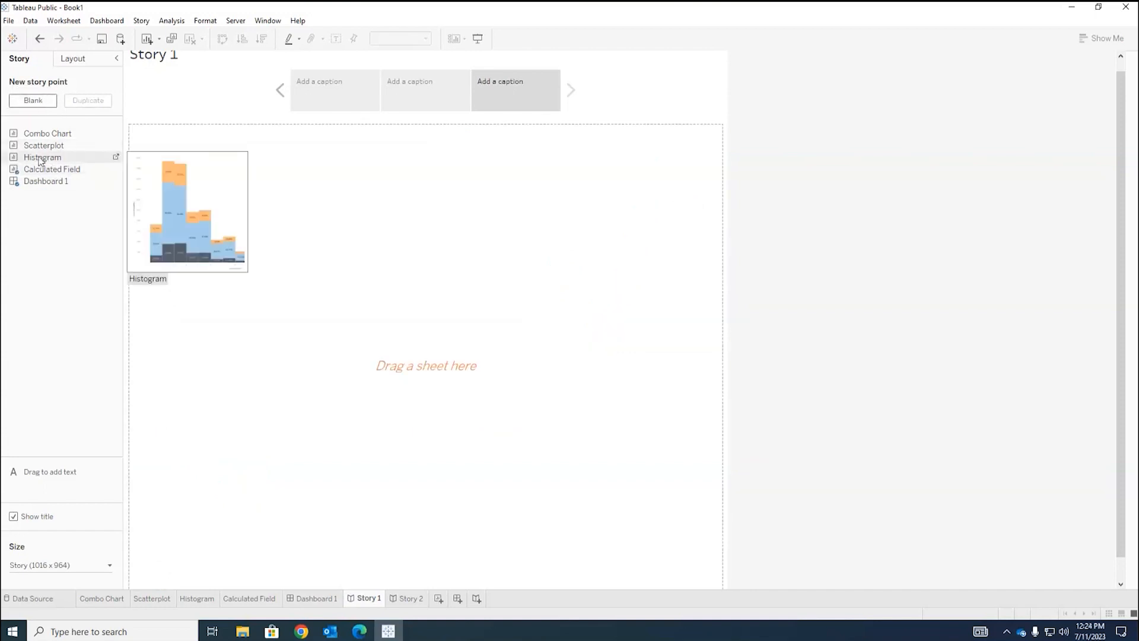
{"action": "left_click_drag", "start_coordinate": [47, 134], "coordinate": [288, 201]}
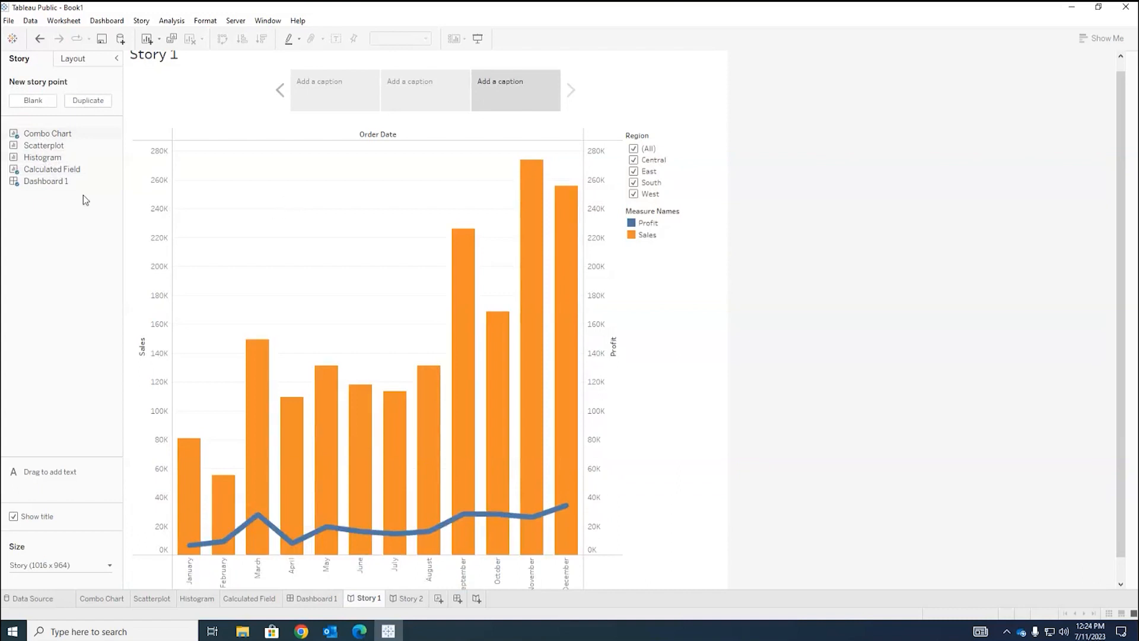
Caption the first story point "This is my dashboard" and the second "Calculated field"
{"action": "left_click", "coordinate": [333, 95]}
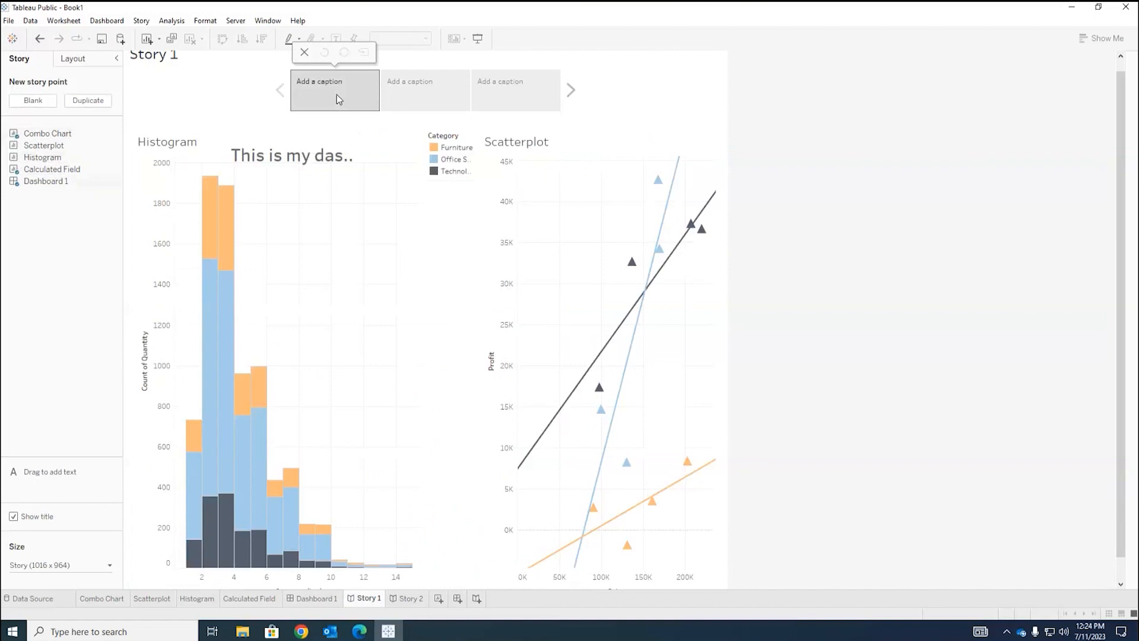
{"action": "left_click", "coordinate": [337, 95]}
{"action": "left_click", "coordinate": [423, 98]}
{"action": "double_click", "coordinate": [436, 107]}
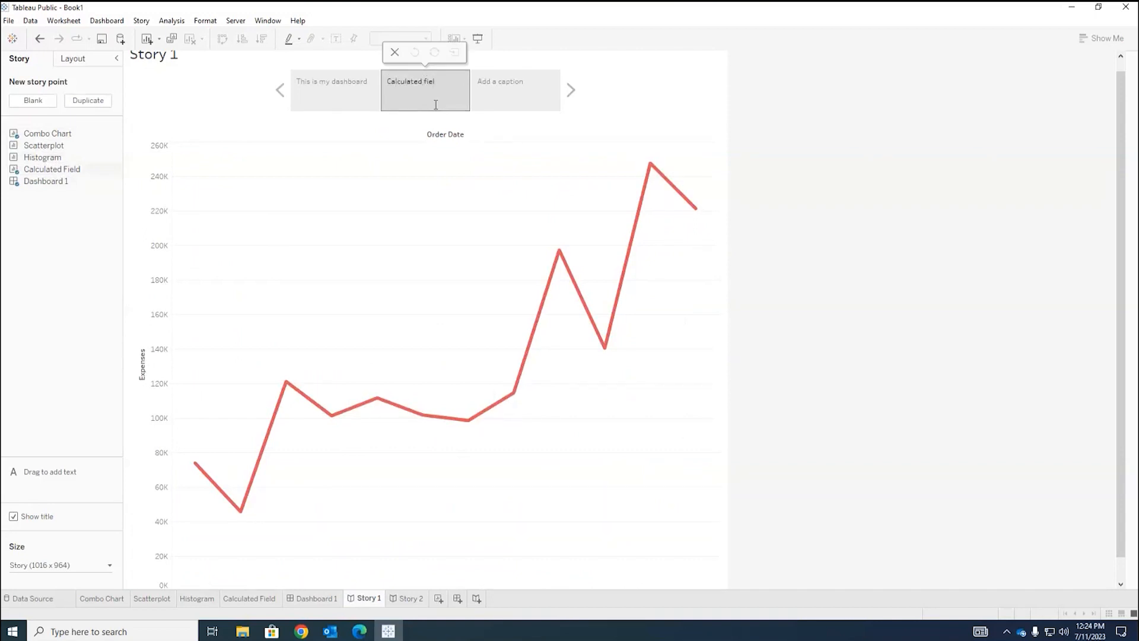
Add the text "This is a text box" to the Combo Chart story point and move it above the March to May bars
{"action": "left_click", "coordinate": [532, 95]}
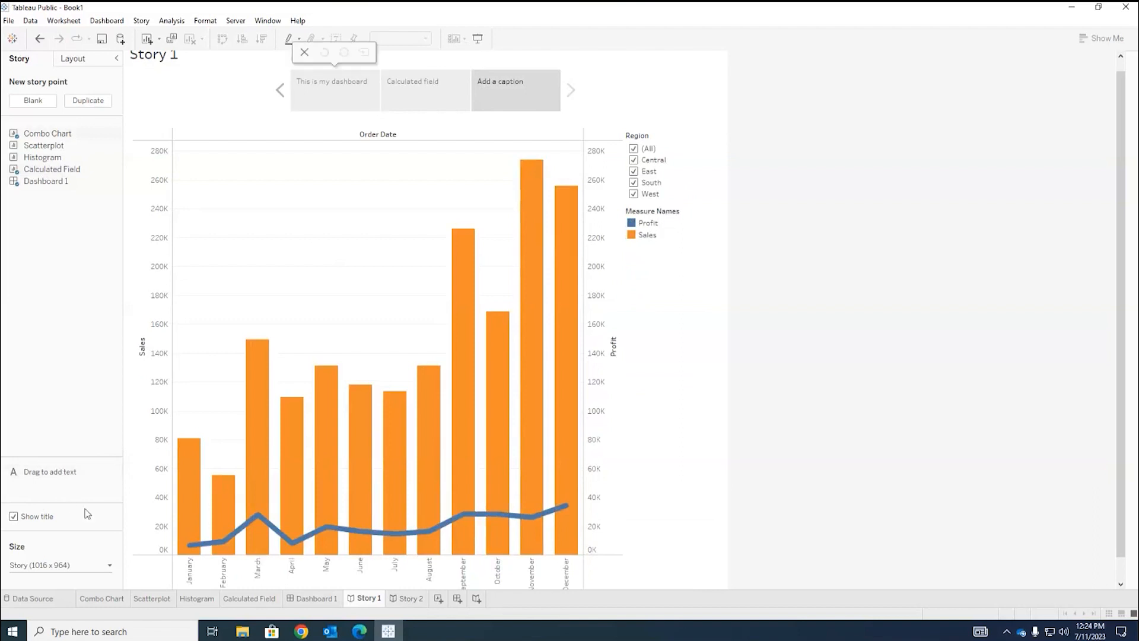
{"action": "left_click_drag", "start_coordinate": [53, 471], "coordinate": [369, 376]}
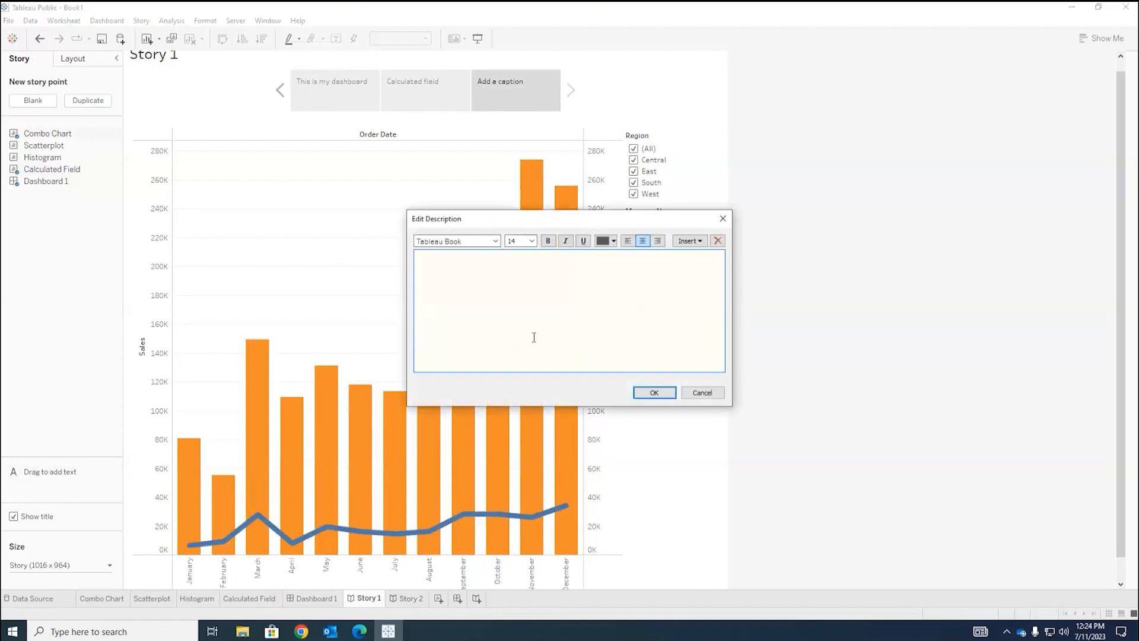
{"action": "type", "text": "This is a text box"}
{"action": "left_click", "coordinate": [655, 393]}
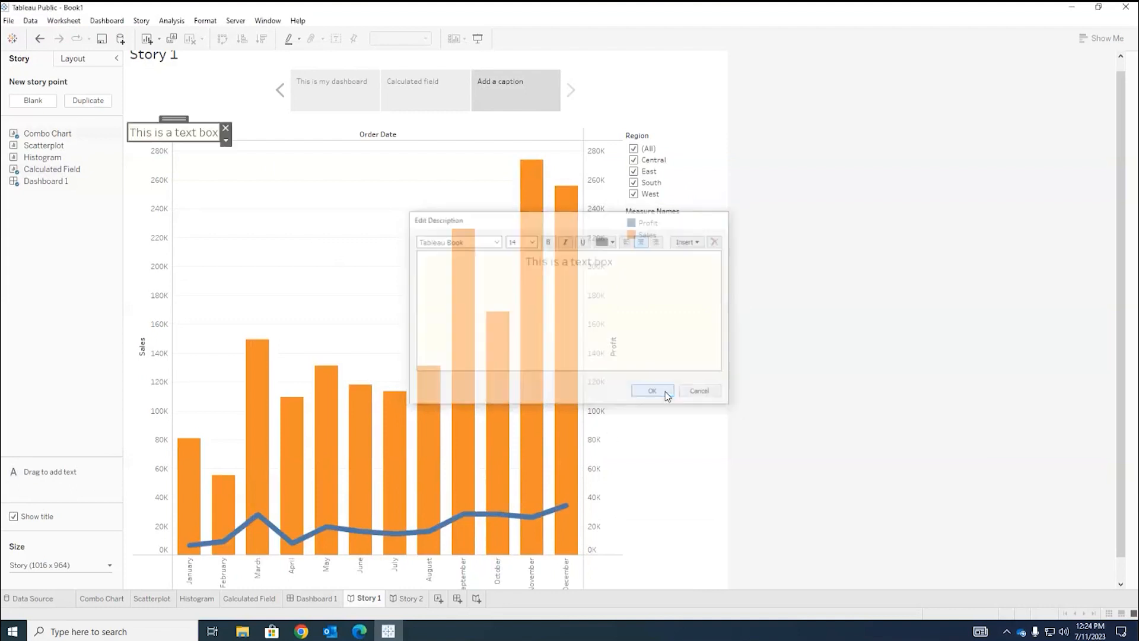
{"action": "left_click_drag", "start_coordinate": [168, 115], "coordinate": [301, 169]}
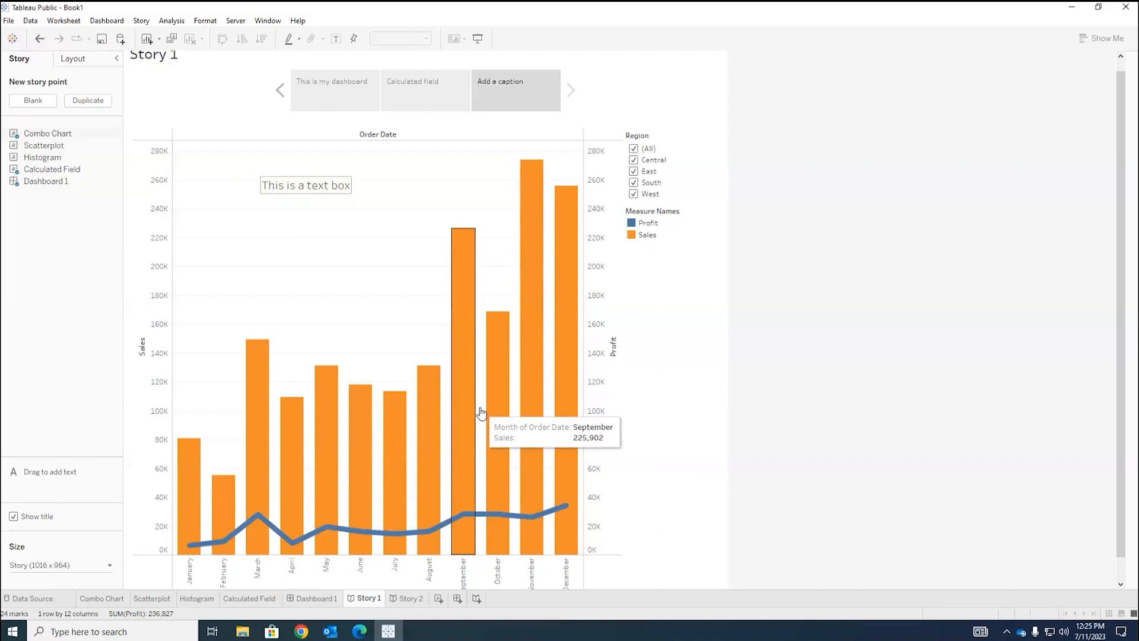
{"action": "scroll", "coordinate": [481, 412], "scroll_direction": "down", "scroll_amount": 1}
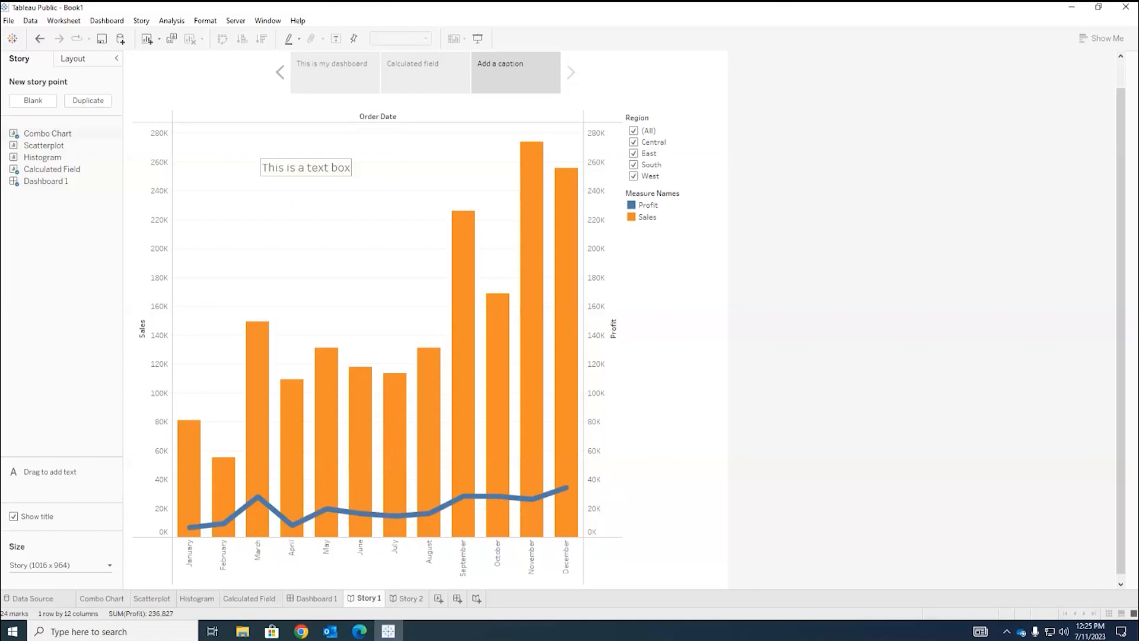